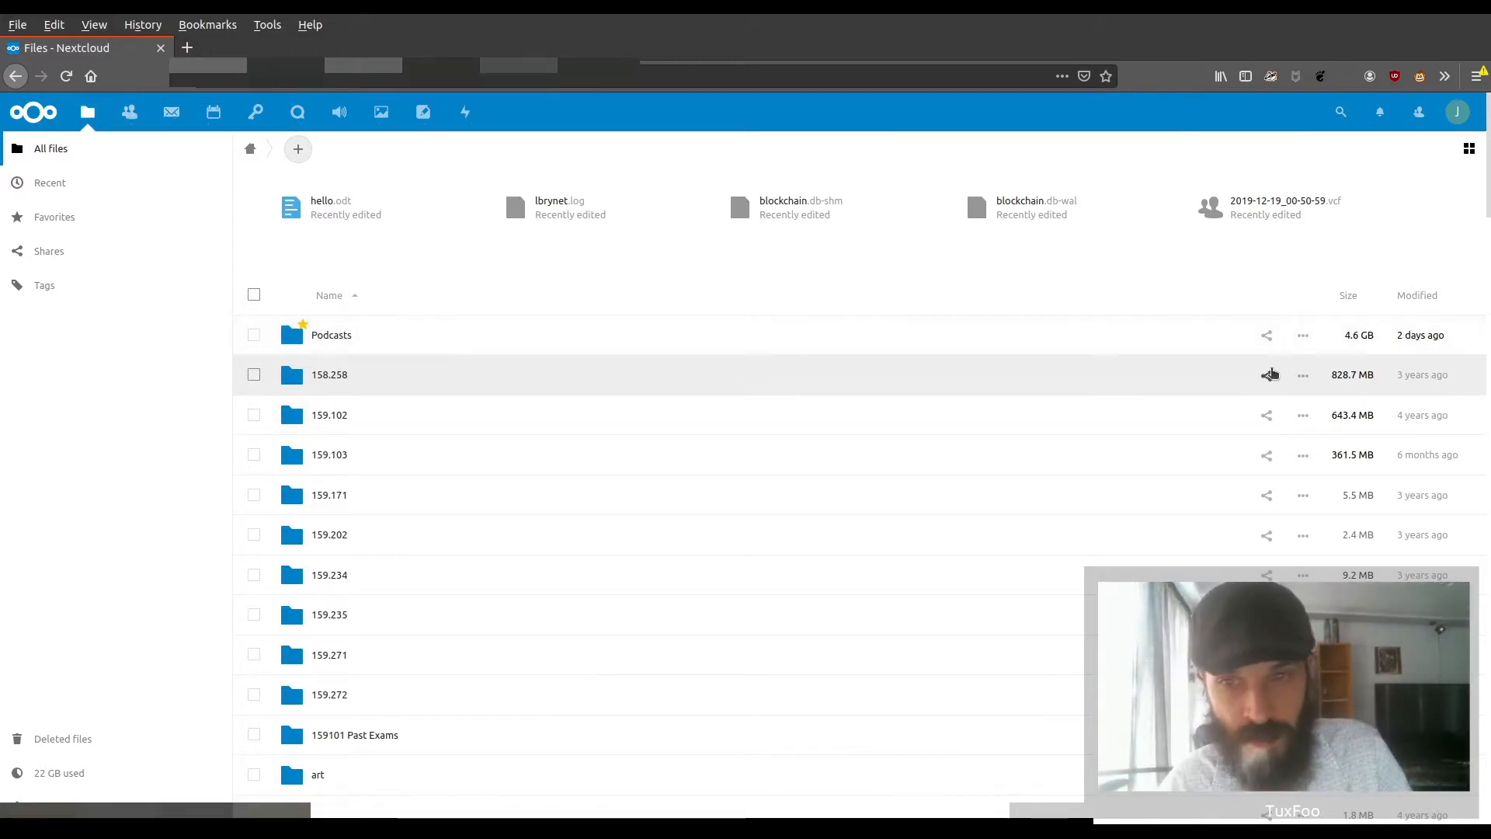
# View the sharing options of the 158.258 folder, including its recipient field, and go to the contacts section
pyautogui.click(1267, 377)
pyautogui.click(1175, 318)
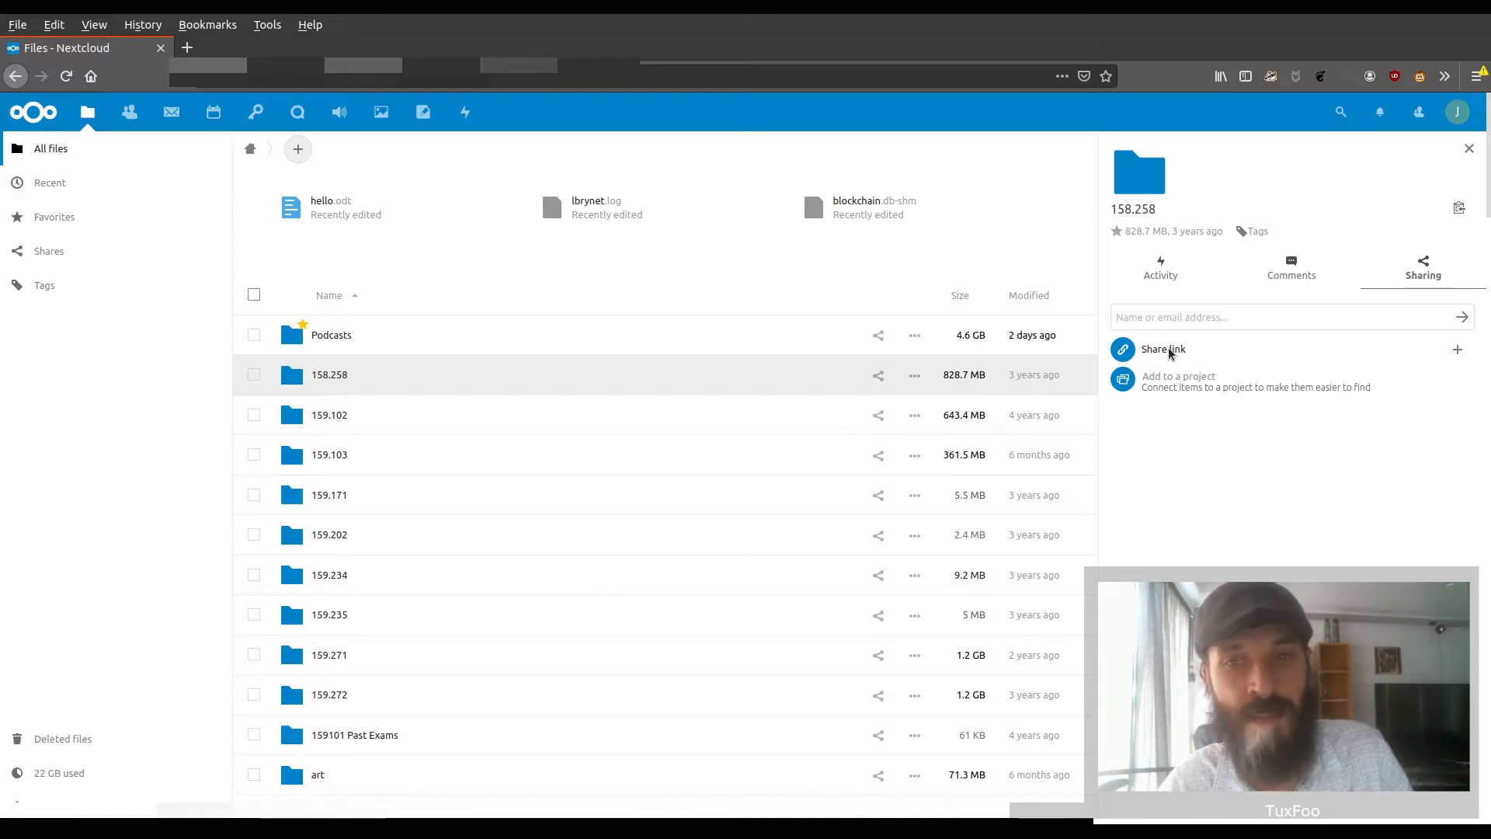
pyautogui.click(1174, 325)
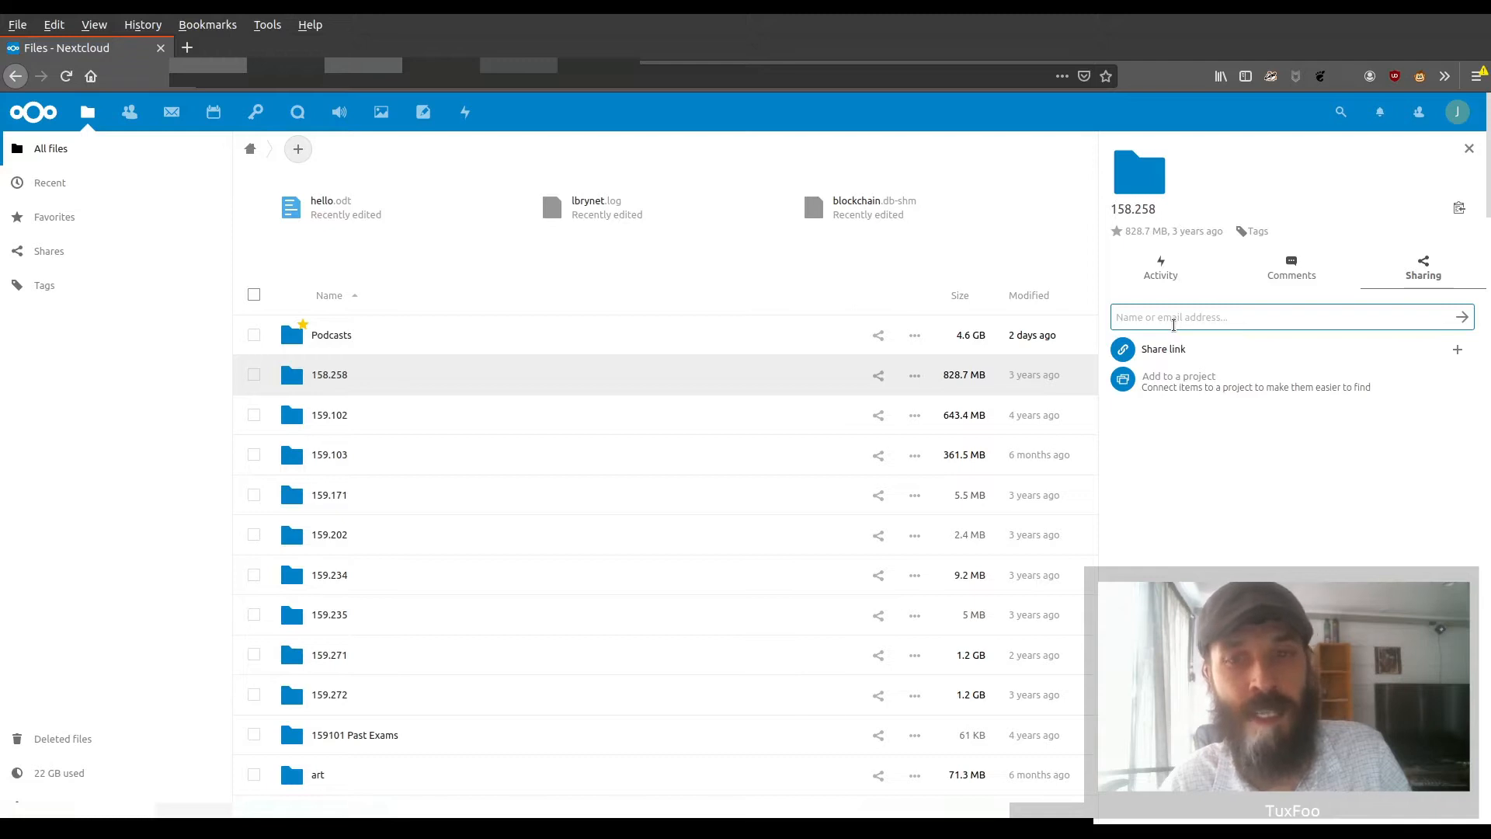
pyautogui.click(1215, 315)
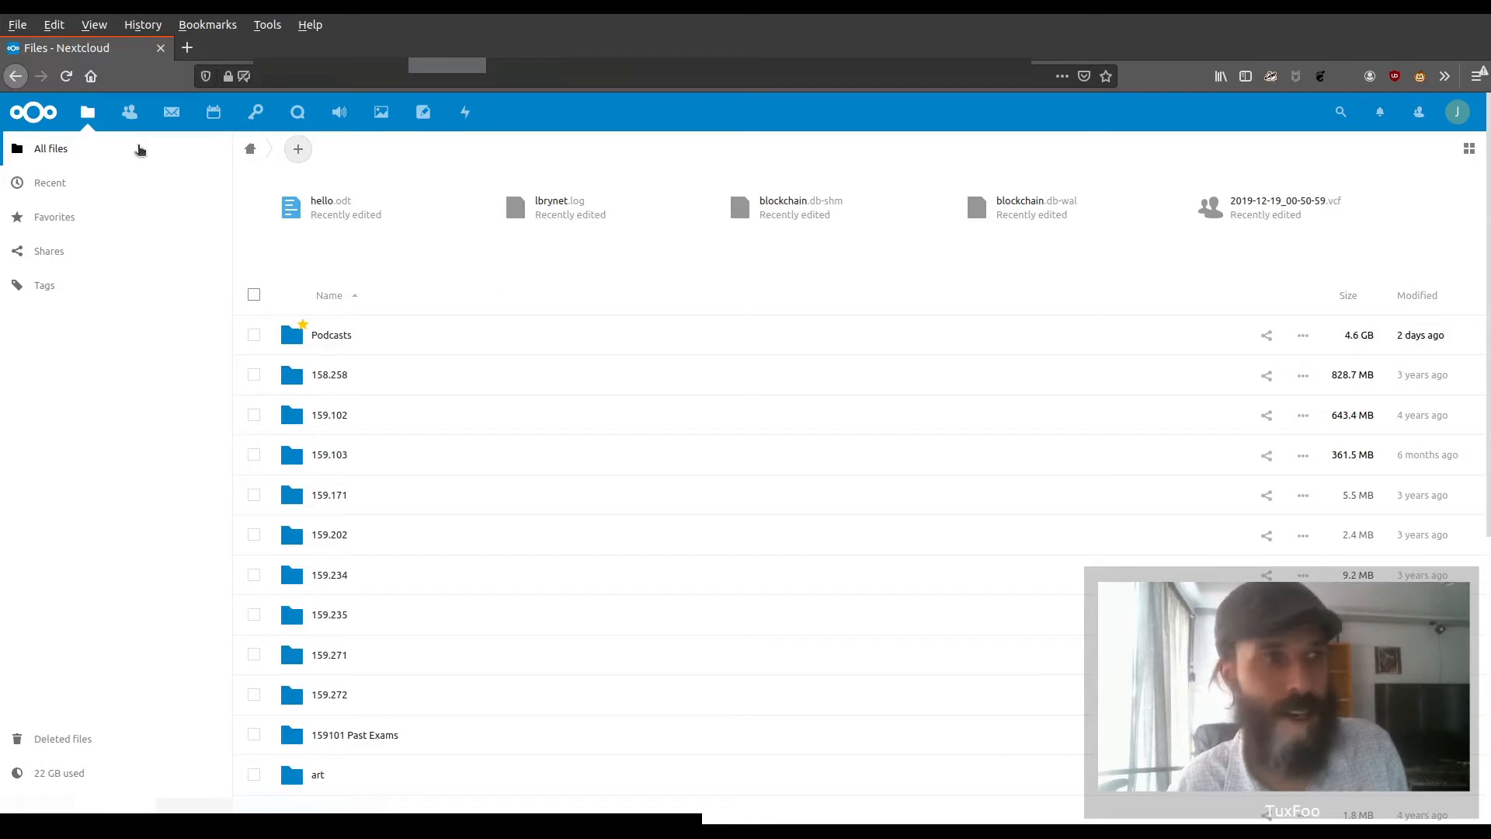
pyautogui.click(129, 112)
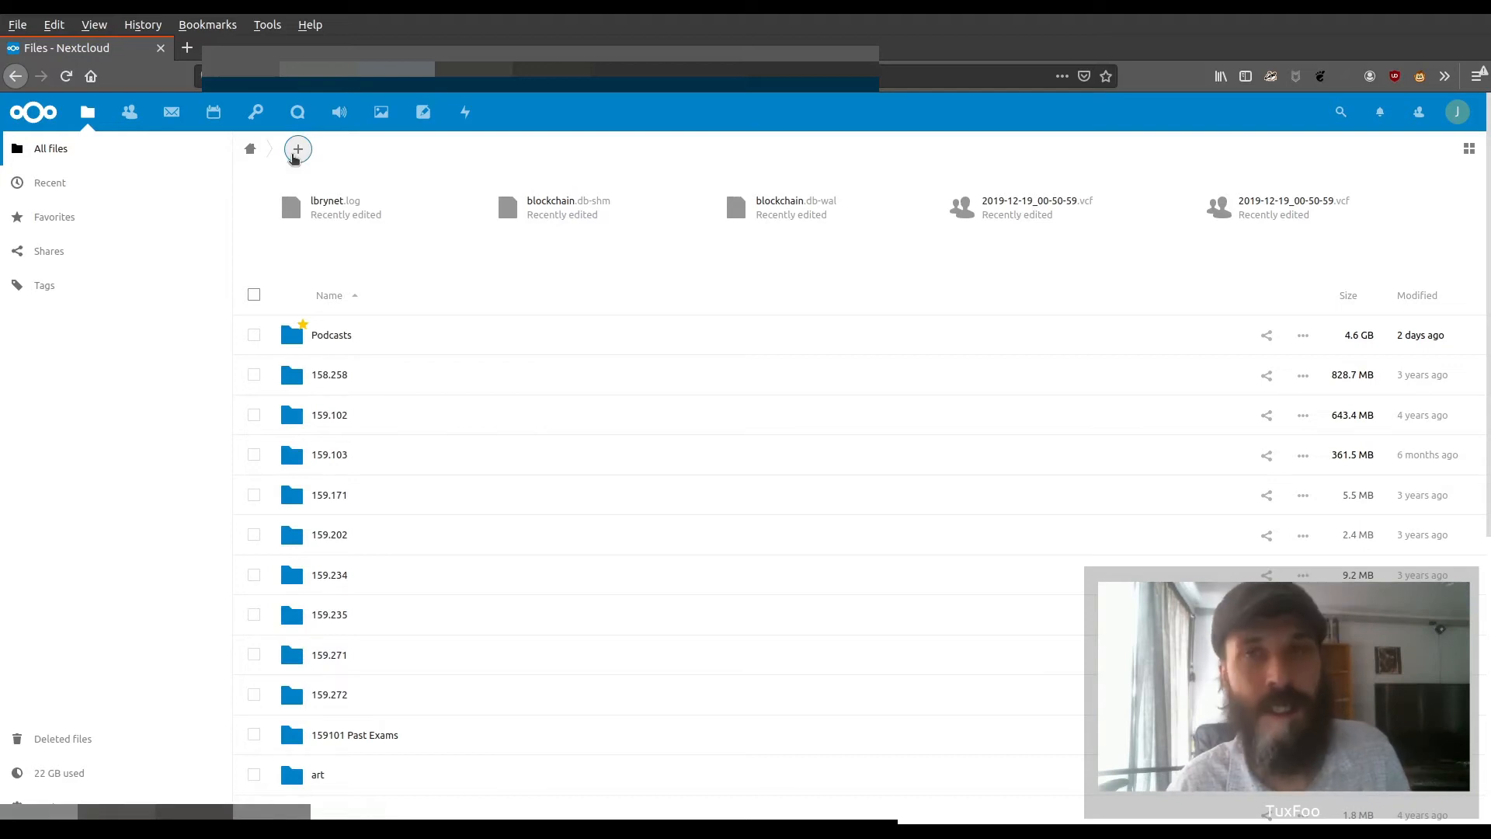
# Create a new document named heeloworld.odt in the home folder and open it for editing
pyautogui.click(296, 152)
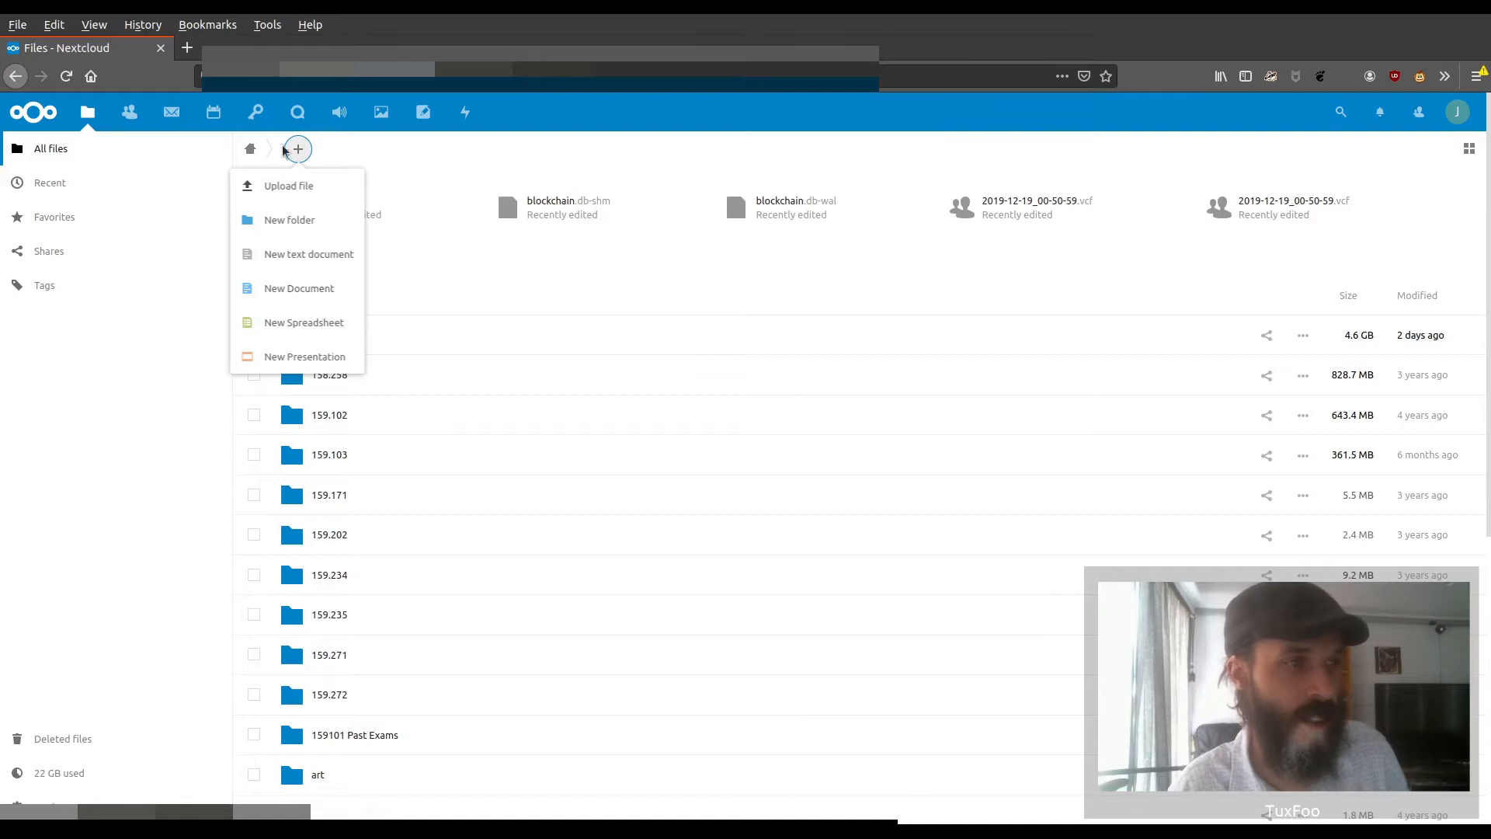
pyautogui.click(310, 291)
pyautogui.write('heel')
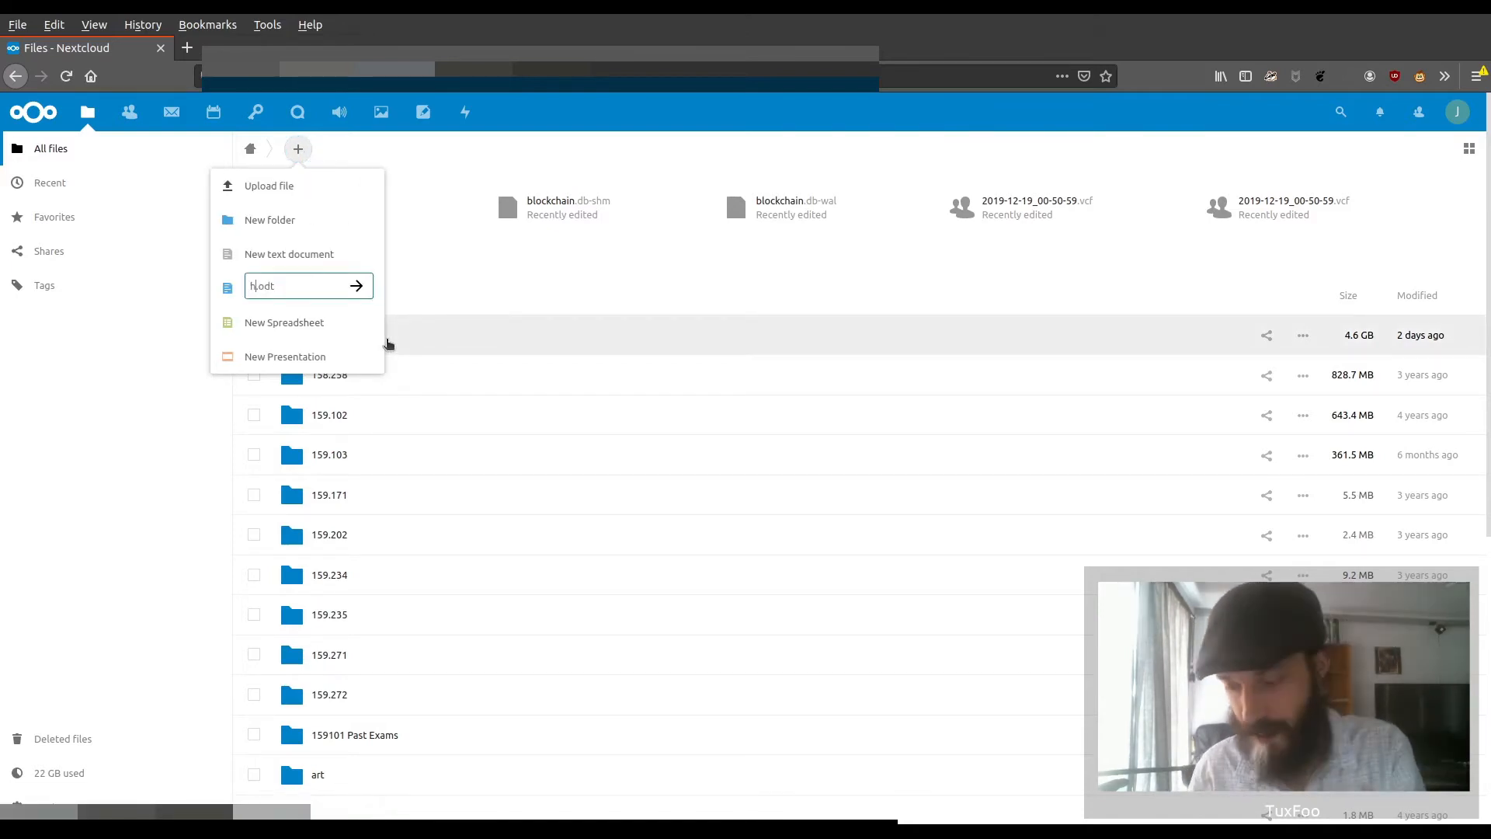
pyautogui.write('oworld')
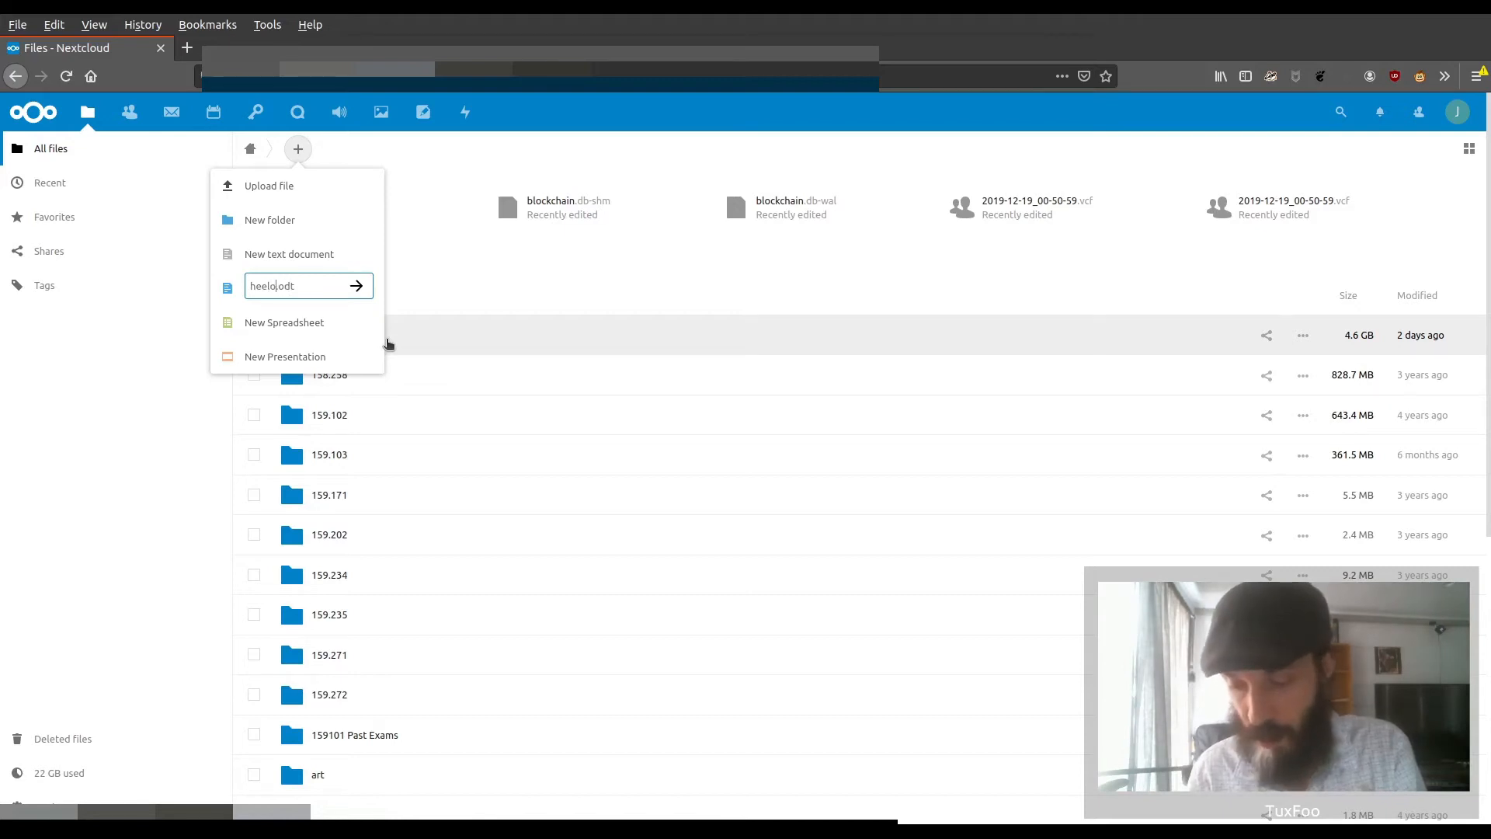
pyautogui.press('Return')
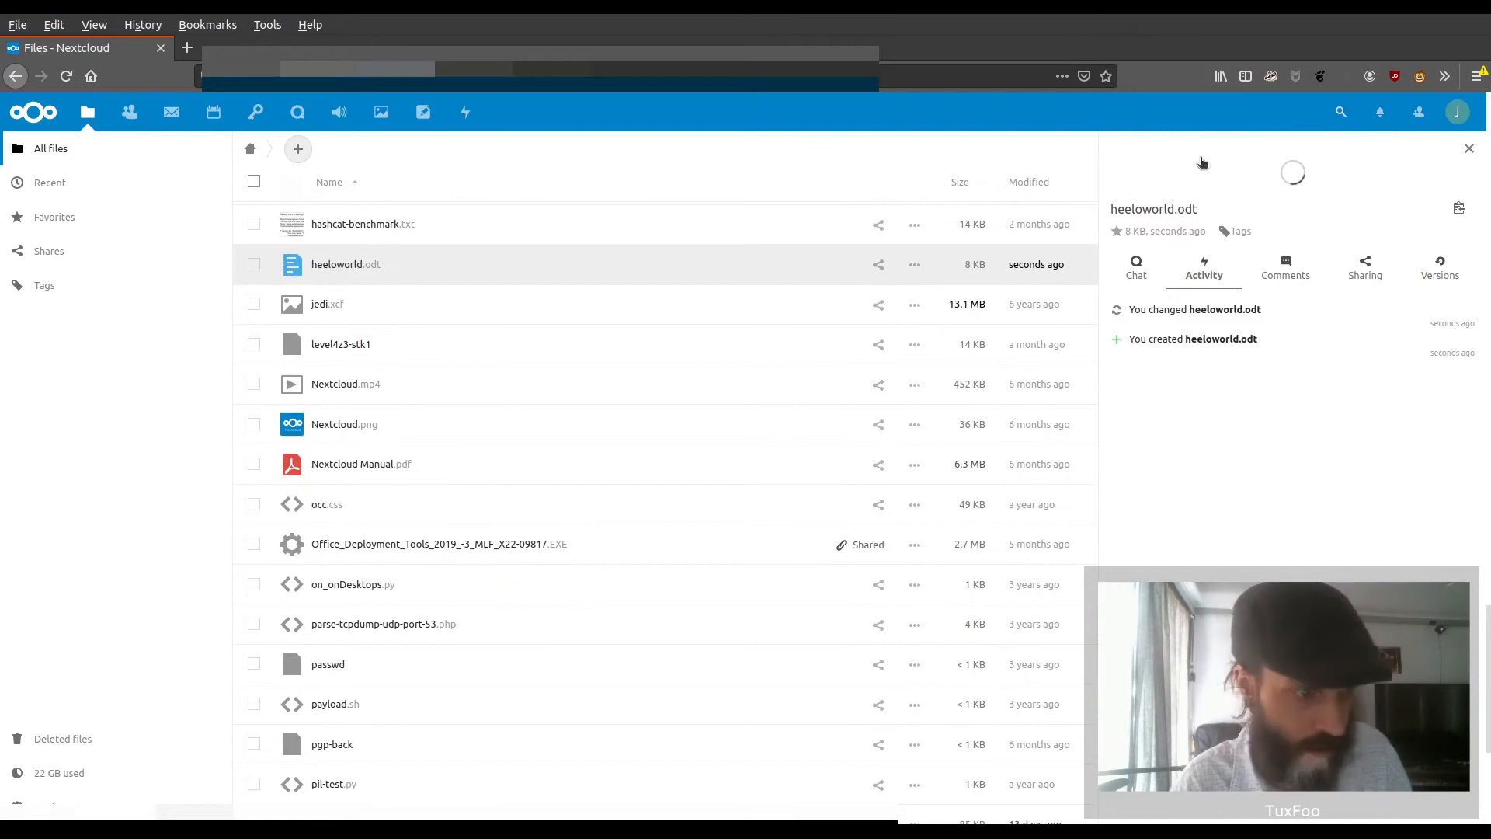
pyautogui.click(300, 266)
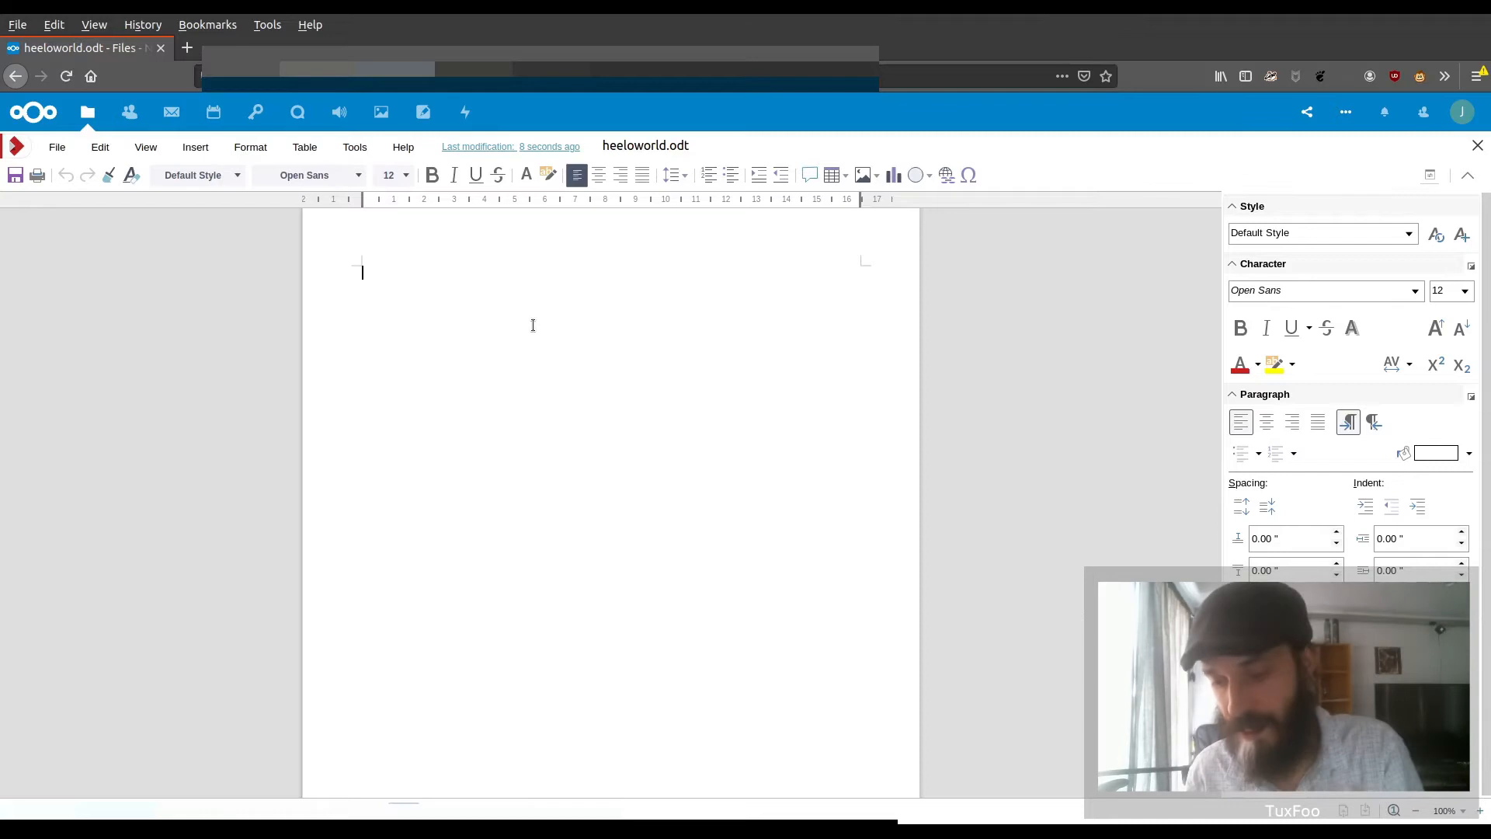
# Write "Hello World" in the document and apply the Heading 1 style to it
pyautogui.write('Hello ')
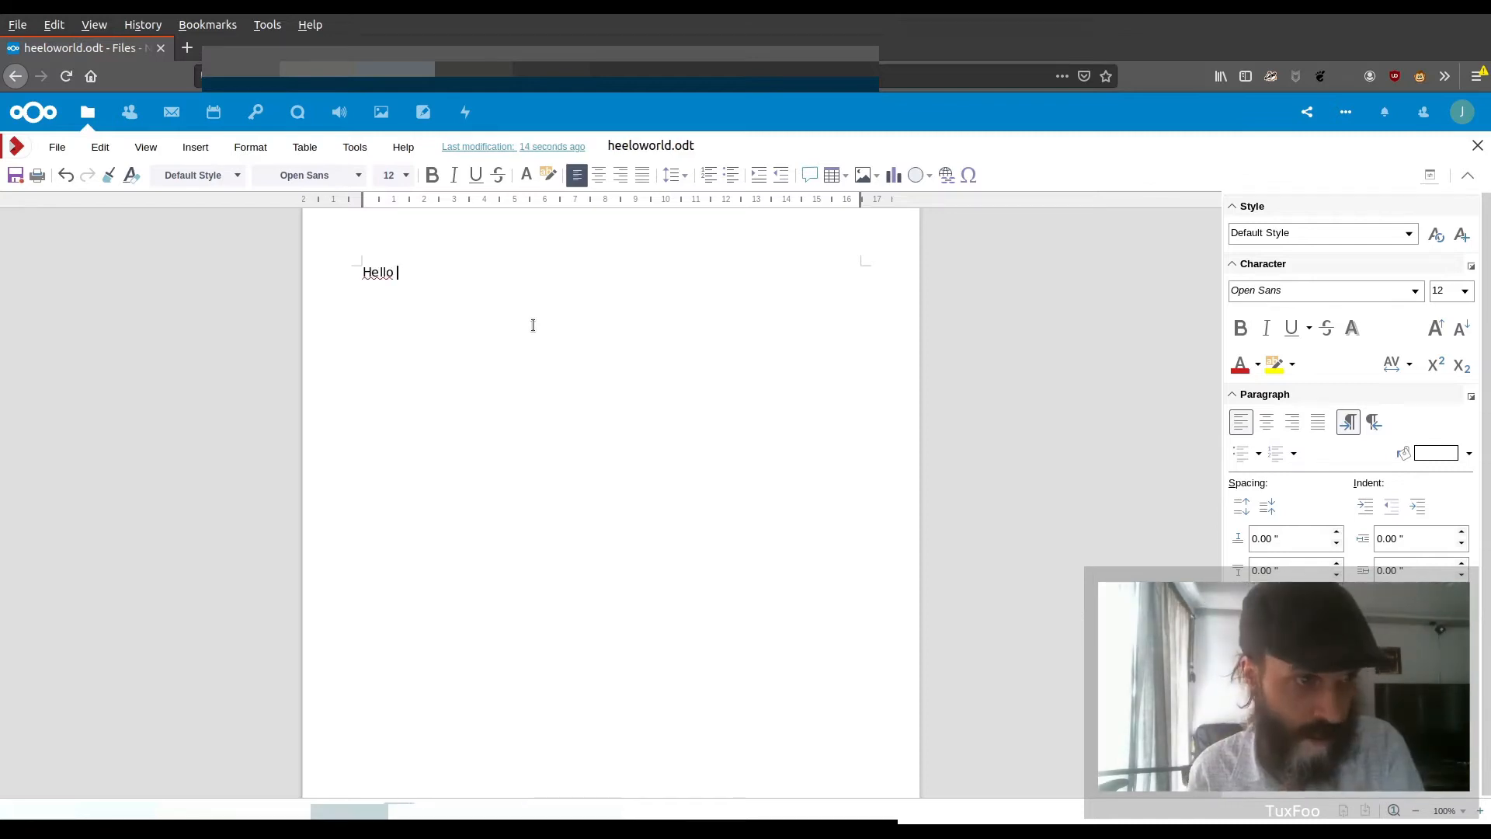
pyautogui.write('World')
pyautogui.hotkey('ctrl', 'a')
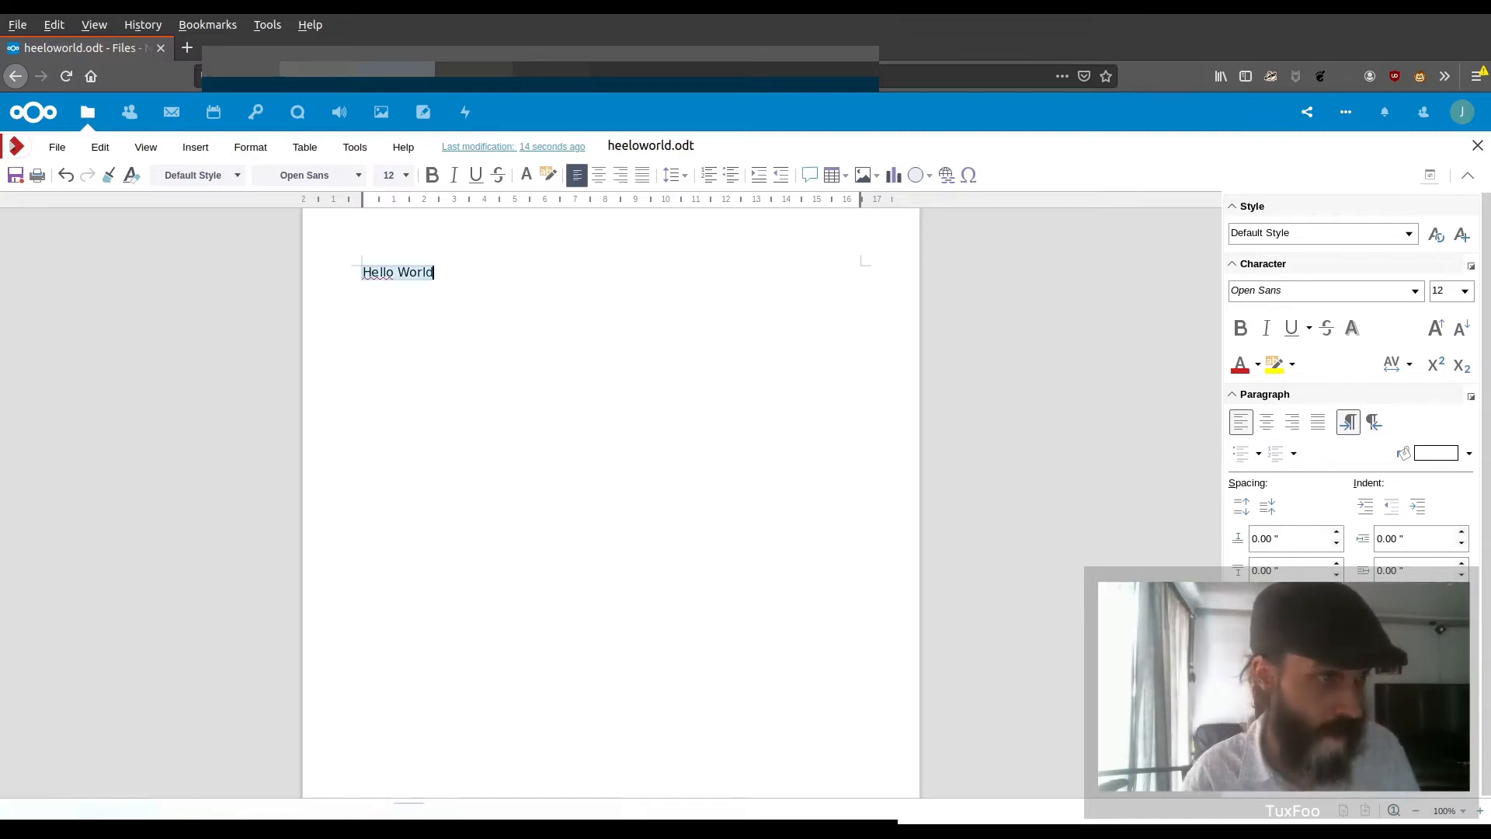
pyautogui.click(196, 175)
pyautogui.scroll(-3, 192, 331)
pyautogui.click(200, 281)
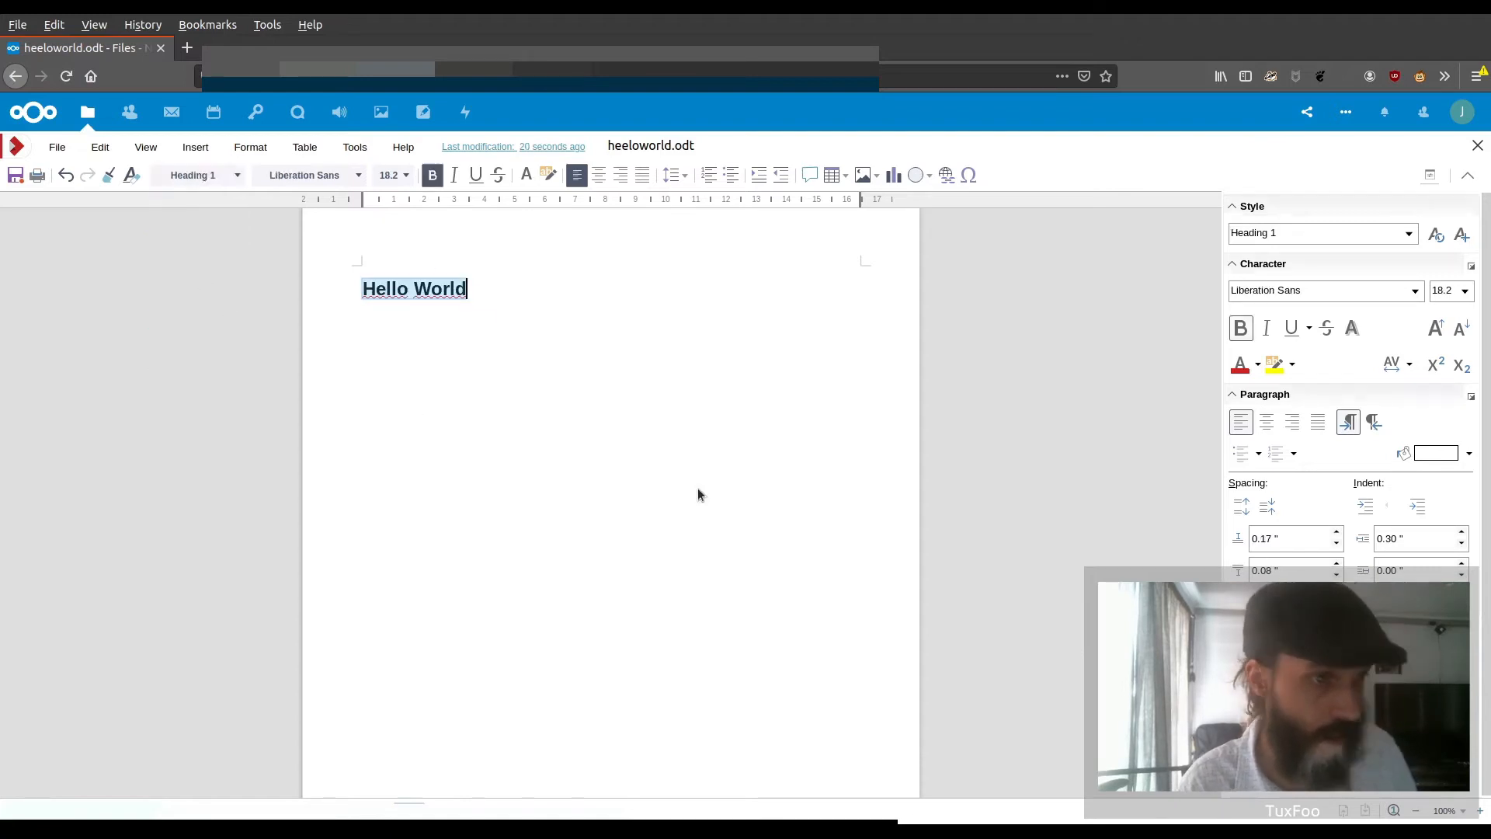
pyautogui.click(615, 405)
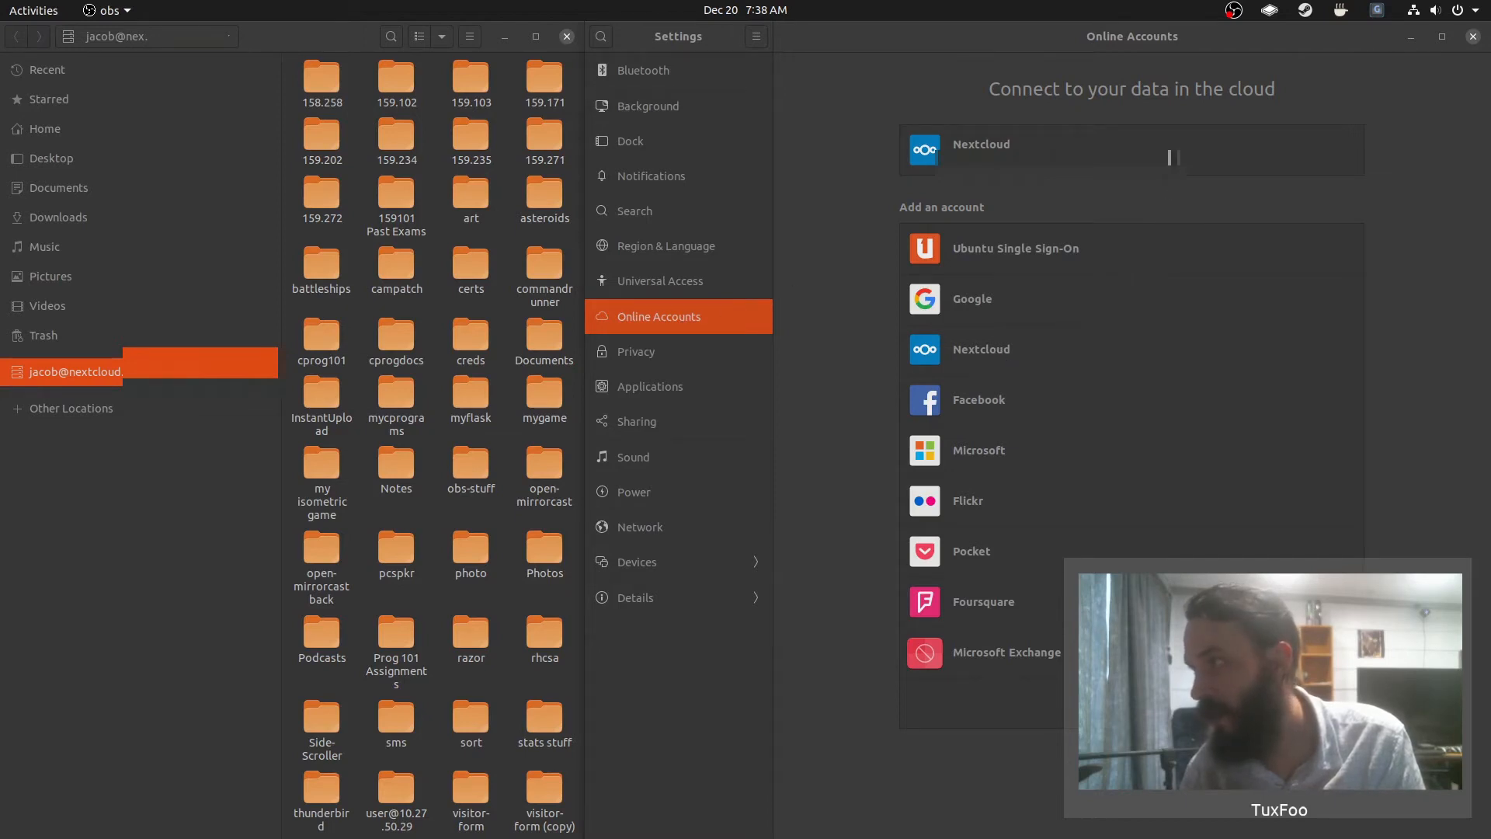
# Open the connected Nextcloud account in the desktop's Online Accounts settings
pyautogui.click(1173, 157)
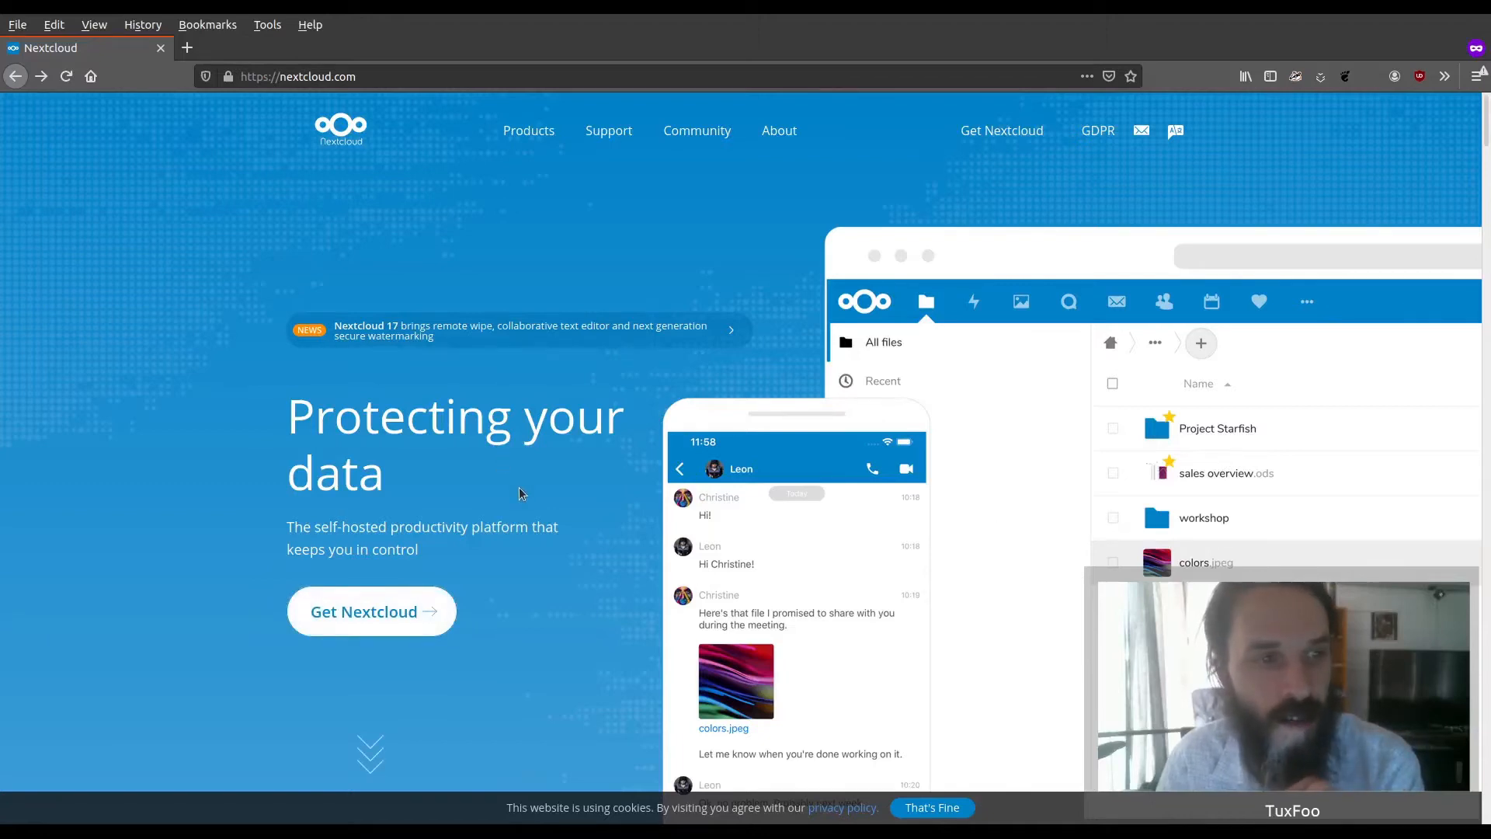
# Open the Get Nextcloud install page and look through the server, desktop and mobile download options
pyautogui.scroll(-2, 516, 493)
pyautogui.click(428, 477)
pyautogui.scroll(-3, 506, 447)
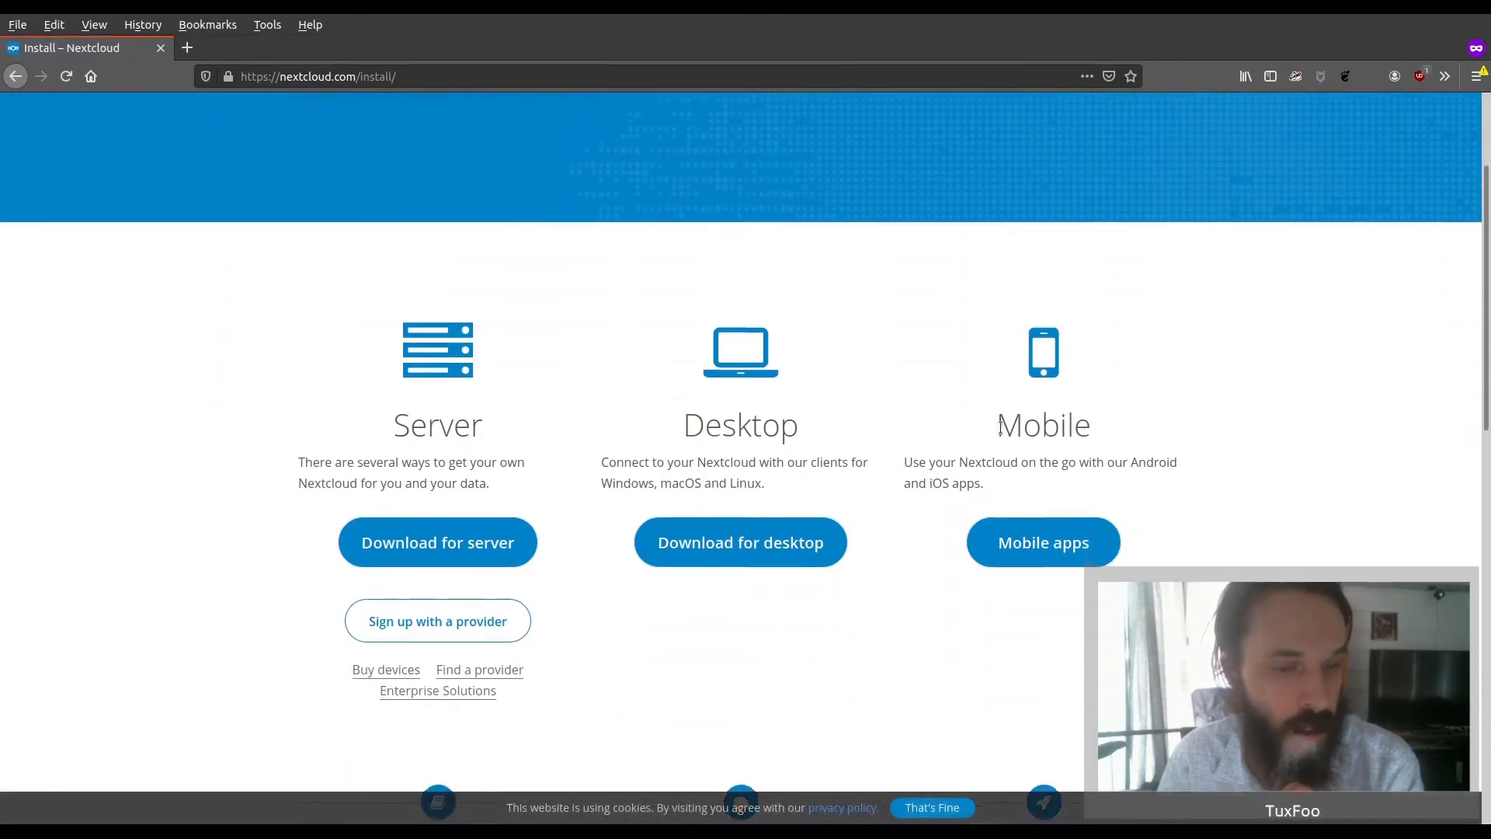
pyautogui.scroll(-5, 1000, 426)
pyautogui.scroll(5, 999, 426)
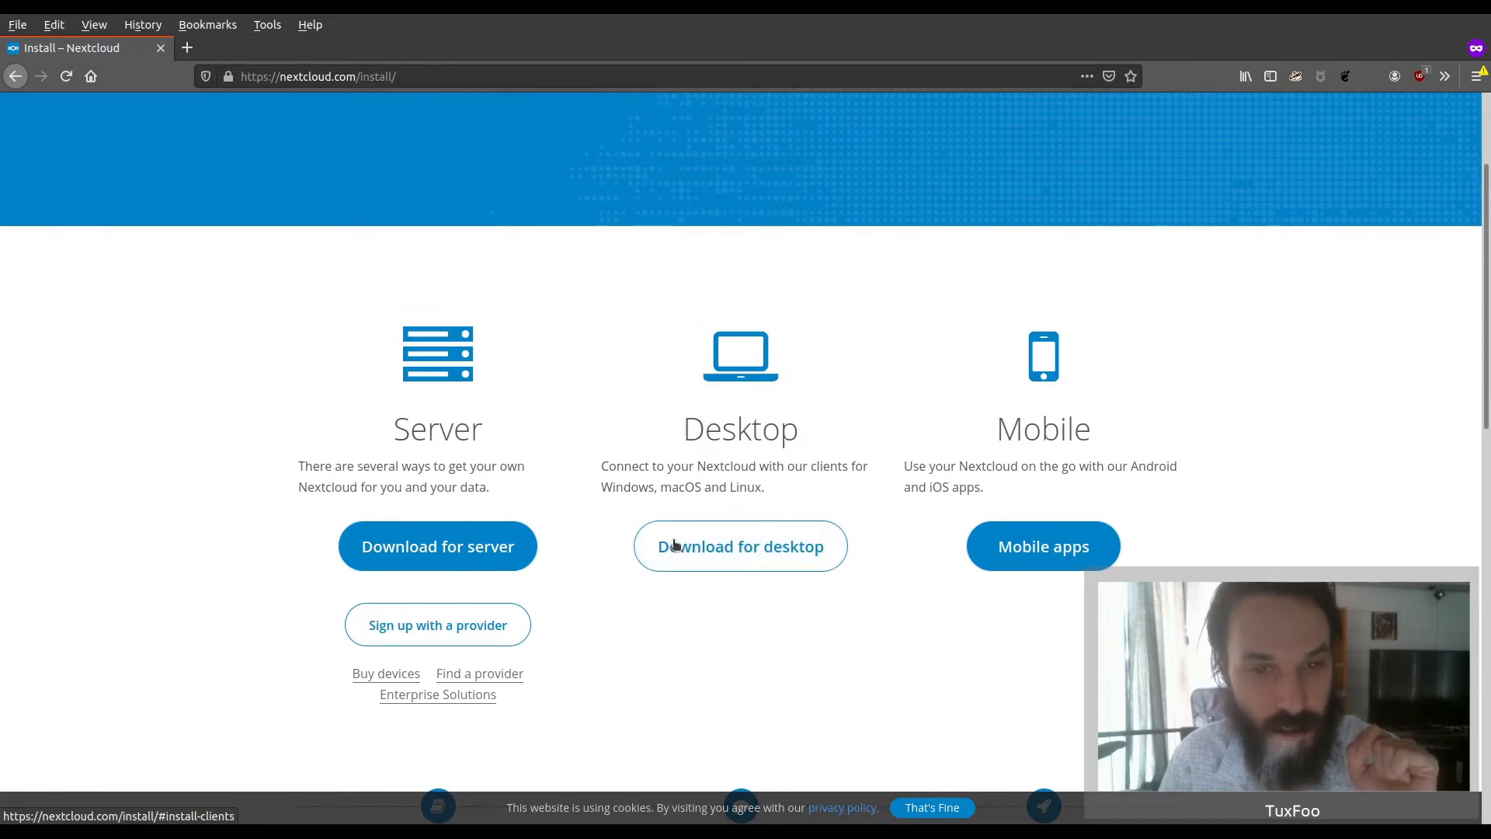
# Download the setup-nextcloud.php web installer from the server download options
pyautogui.click(445, 549)
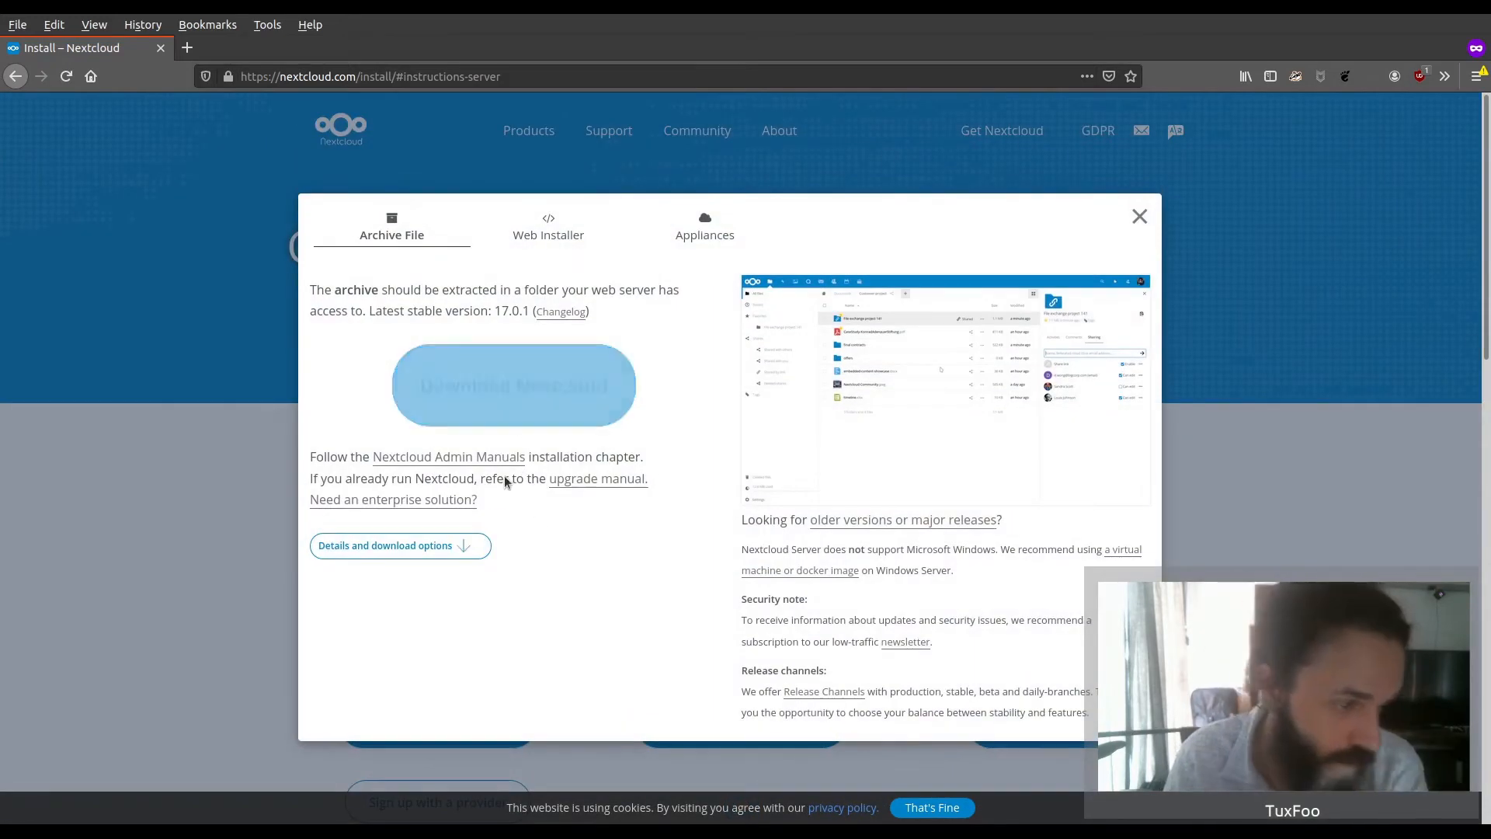
pyautogui.click(551, 235)
pyautogui.scroll(-3, 589, 424)
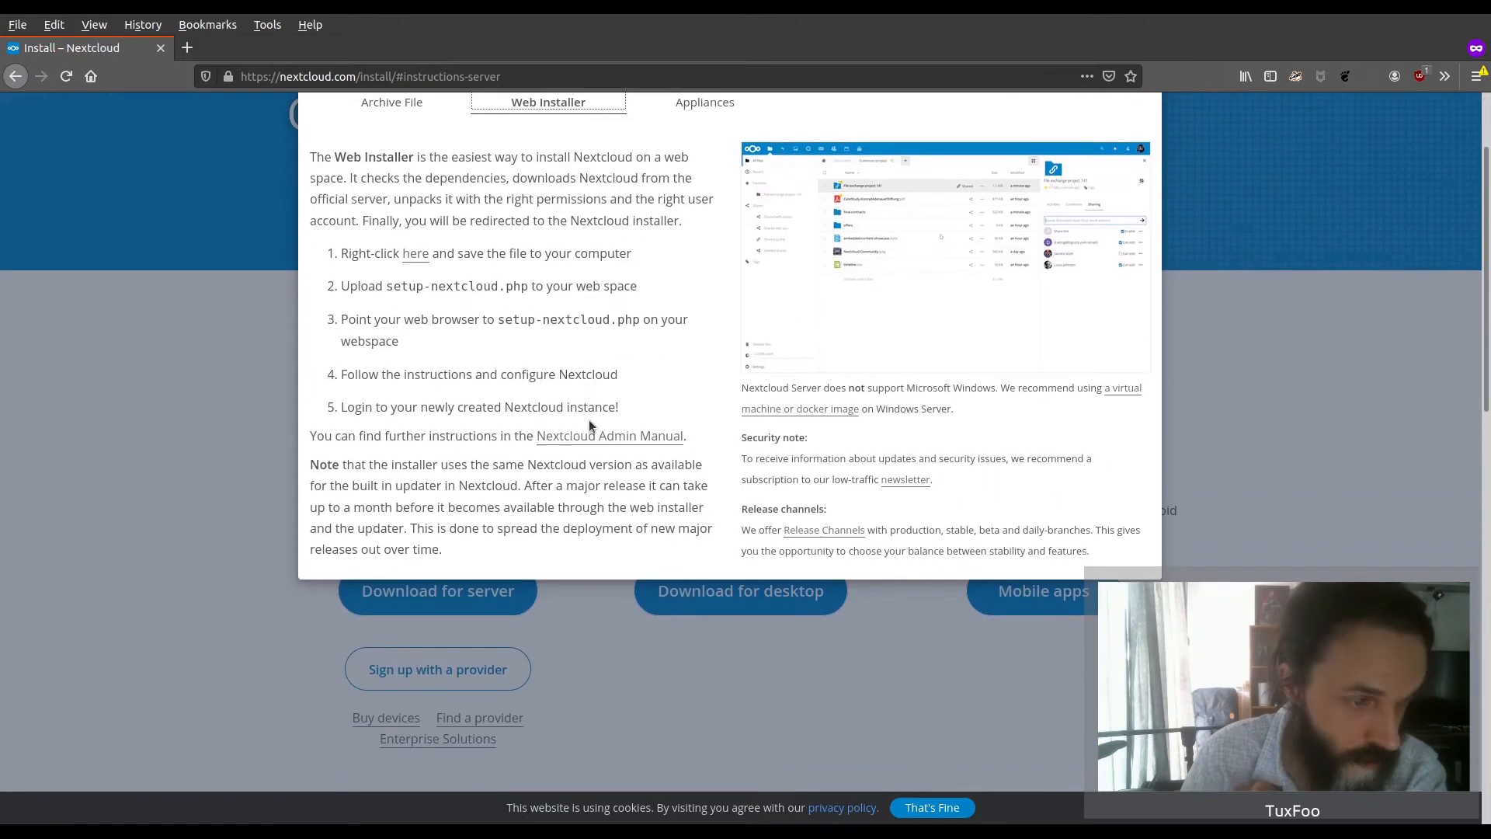
pyautogui.click(412, 257)
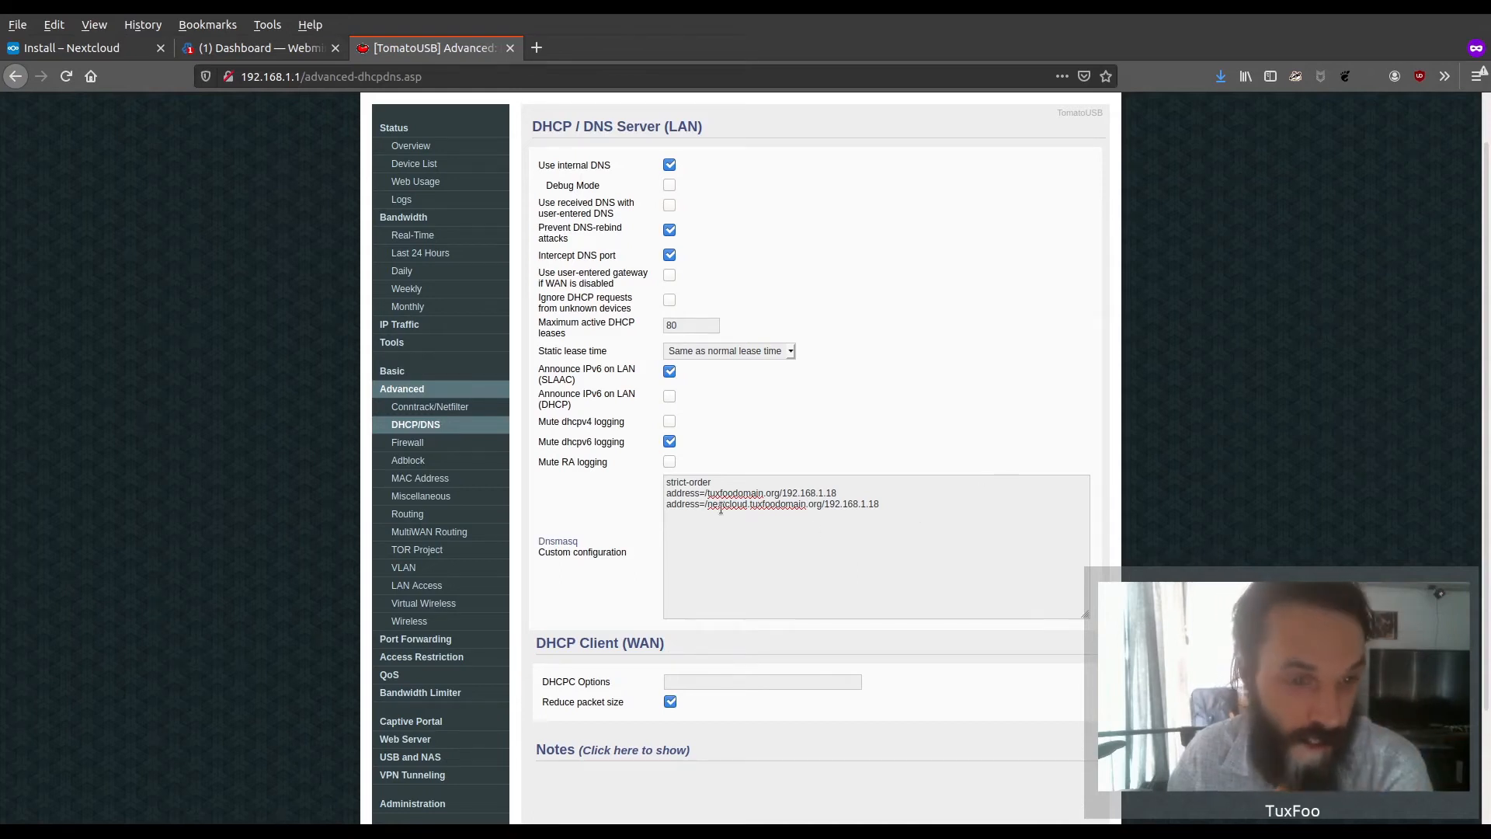
# Select the nextcloud.tuxfoodomain.org address in the router's Dnsmasq custom configuration
pyautogui.moveTo(707, 505); pyautogui.dragTo(817, 503)
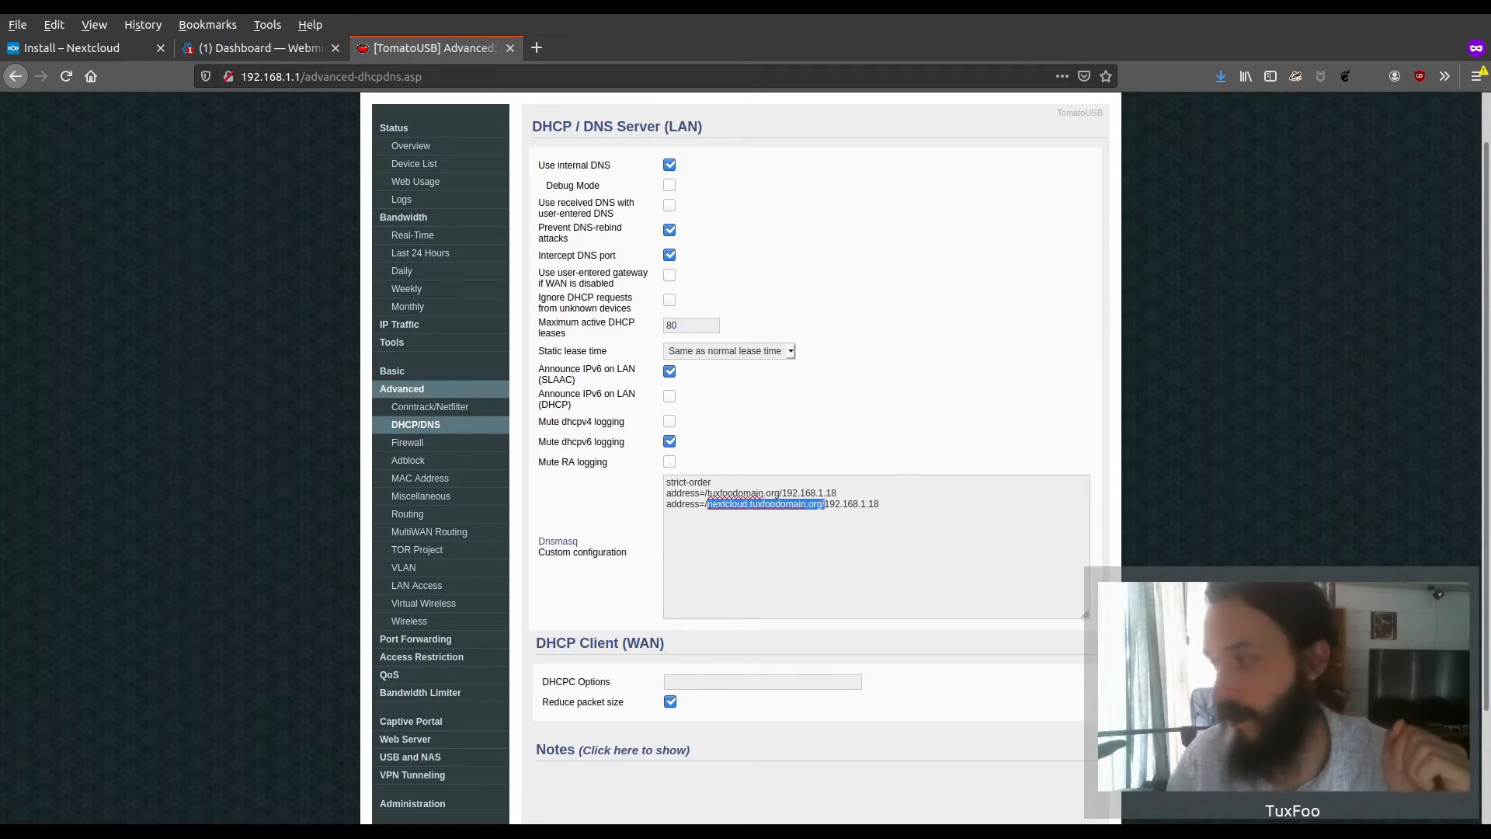
# Switch to Virtualmin and fill in a new virtual server with domain nextcloud.tuxfoodomain.org, description nextcloud and the administration password
pyautogui.click(261, 48)
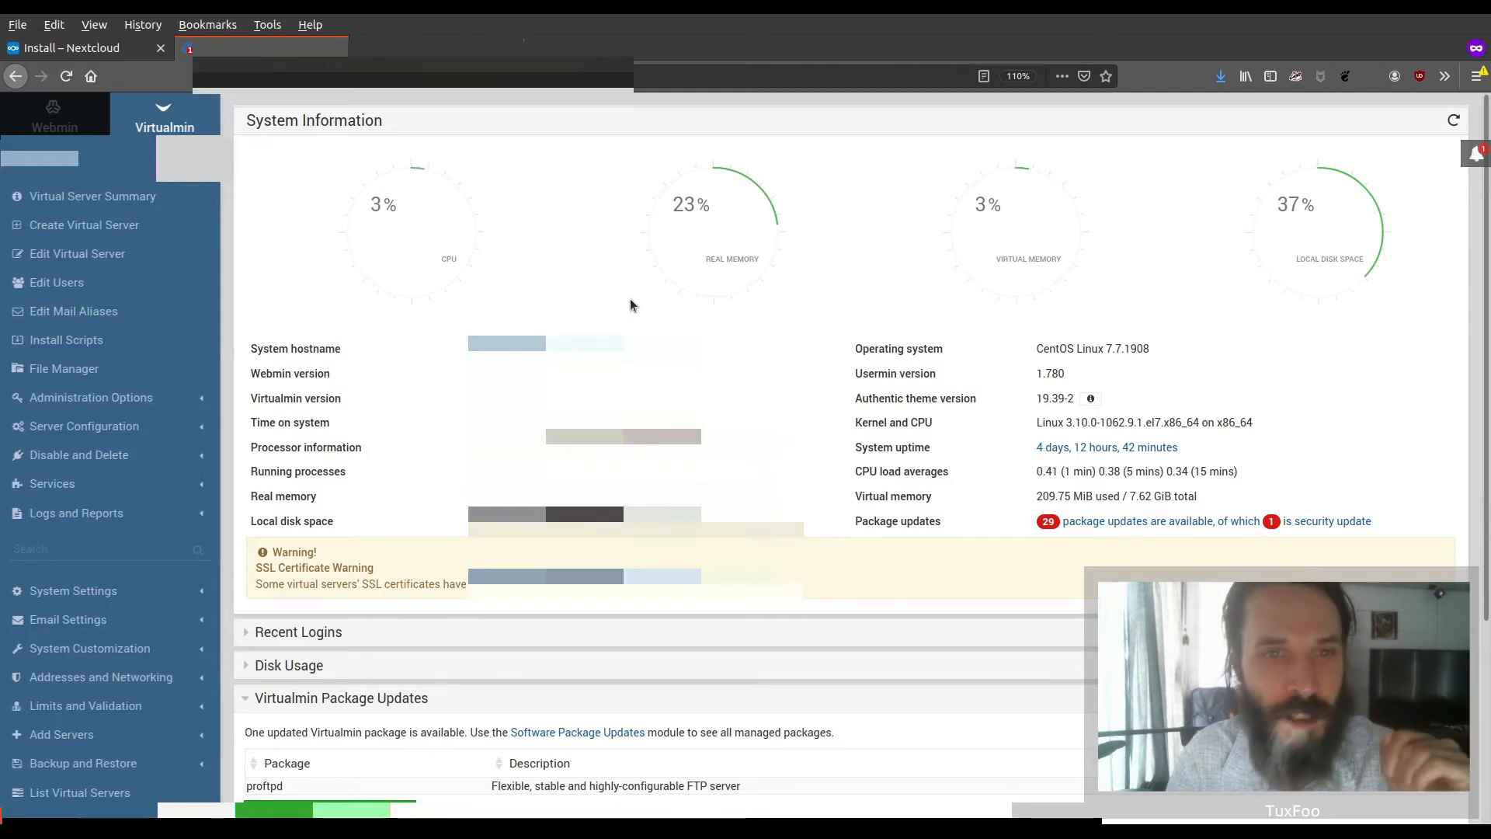
pyautogui.click(125, 226)
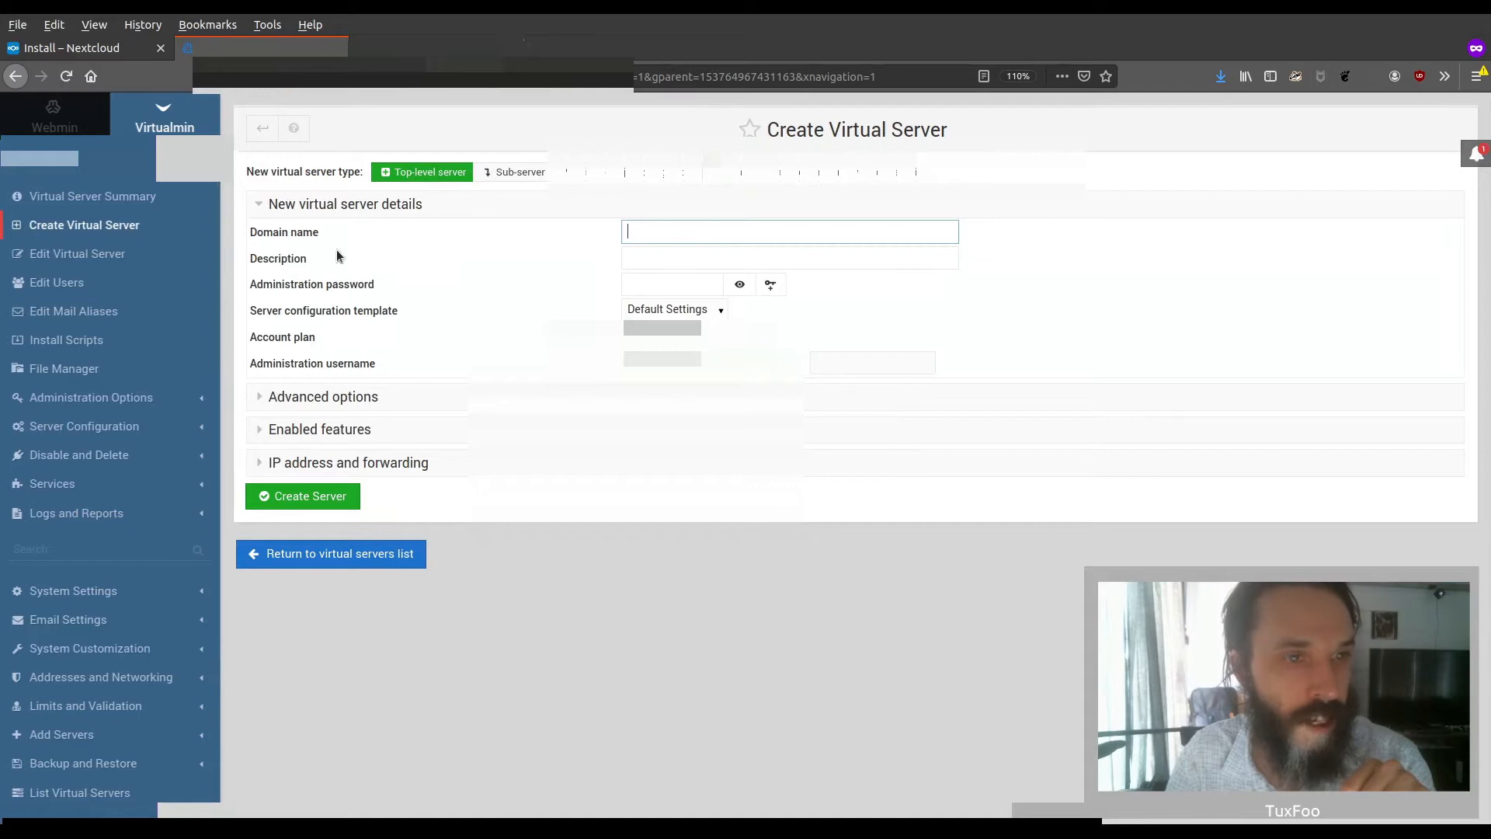
pyautogui.write('n')
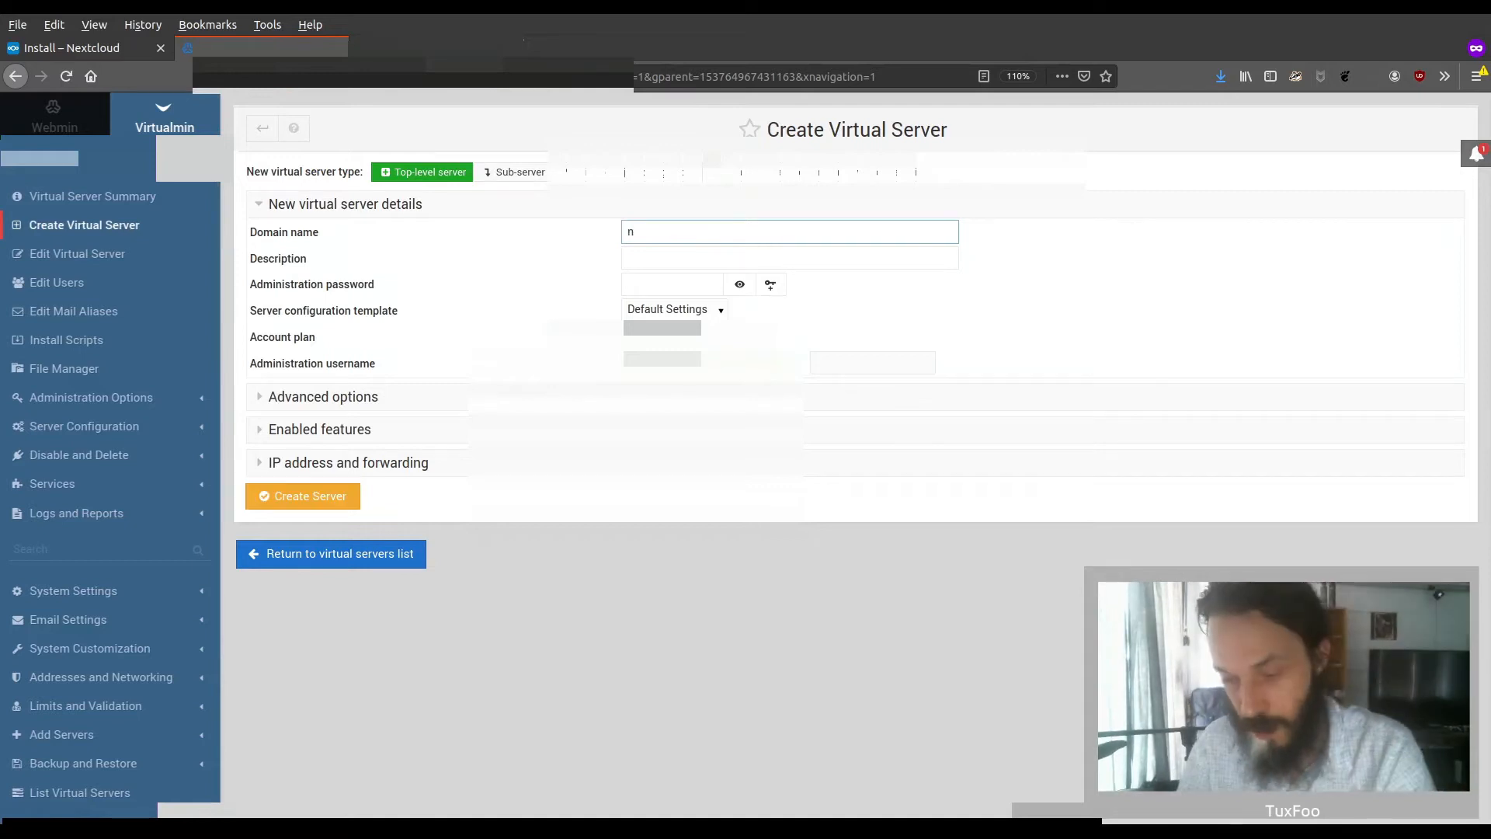
pyautogui.write('extcloud.tuxfoodomain.org')
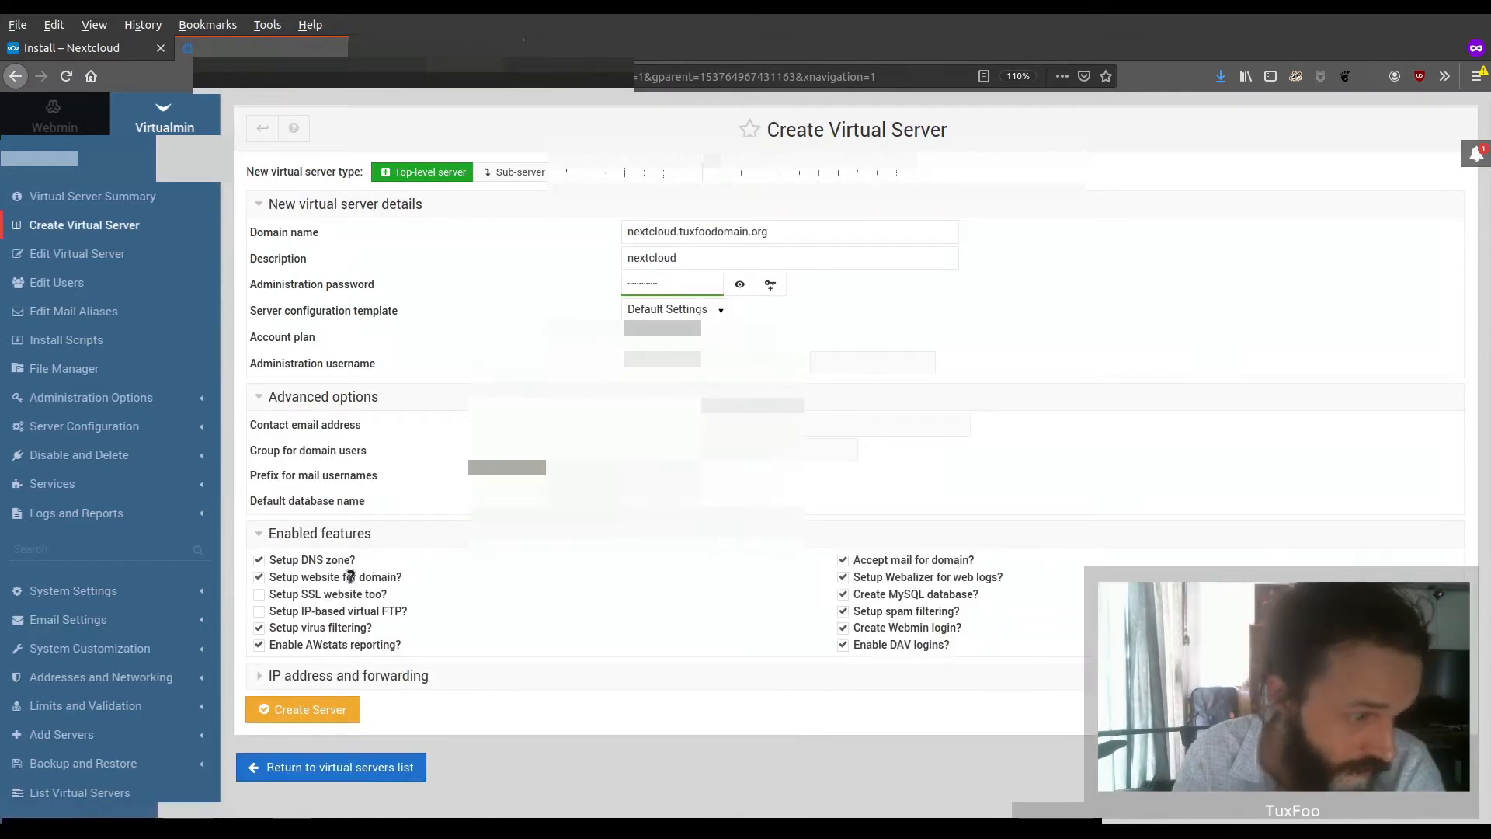
# Enable the SSL website feature, review the IP address and forwarding options, and create the virtual server
pyautogui.click(259, 594)
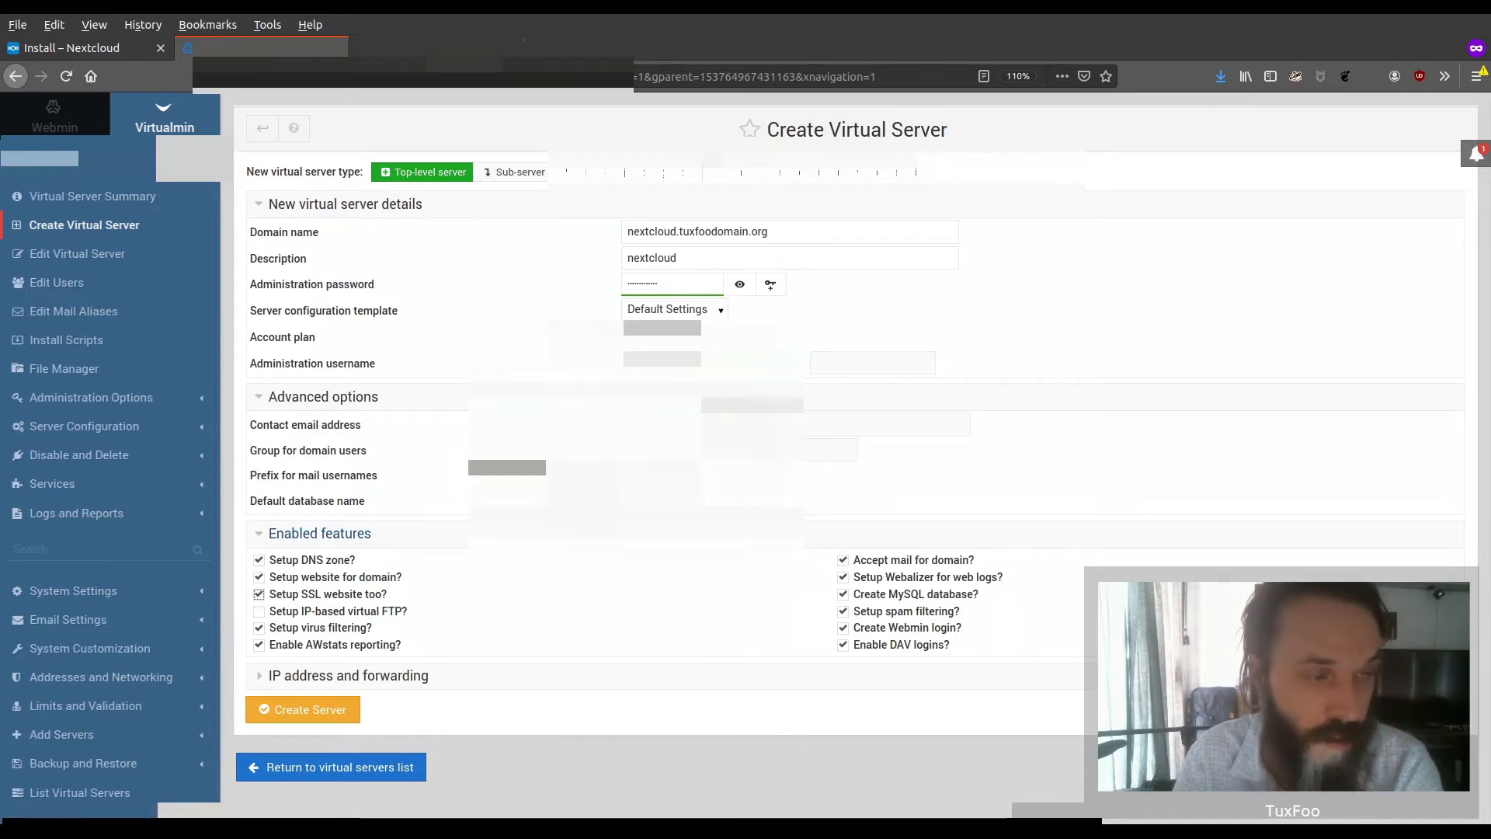
pyautogui.click(388, 675)
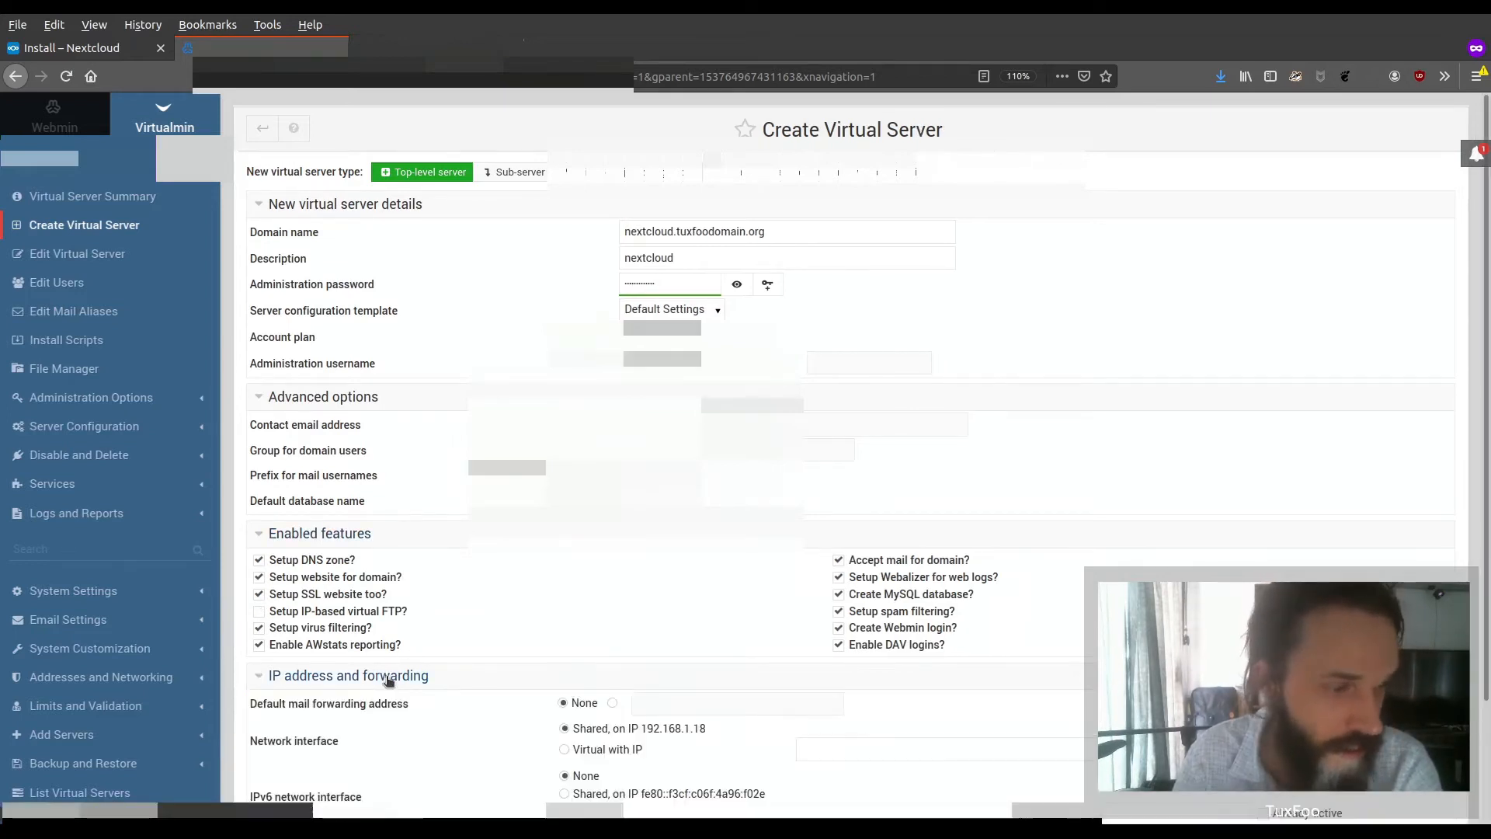
pyautogui.scroll(-2, 388, 680)
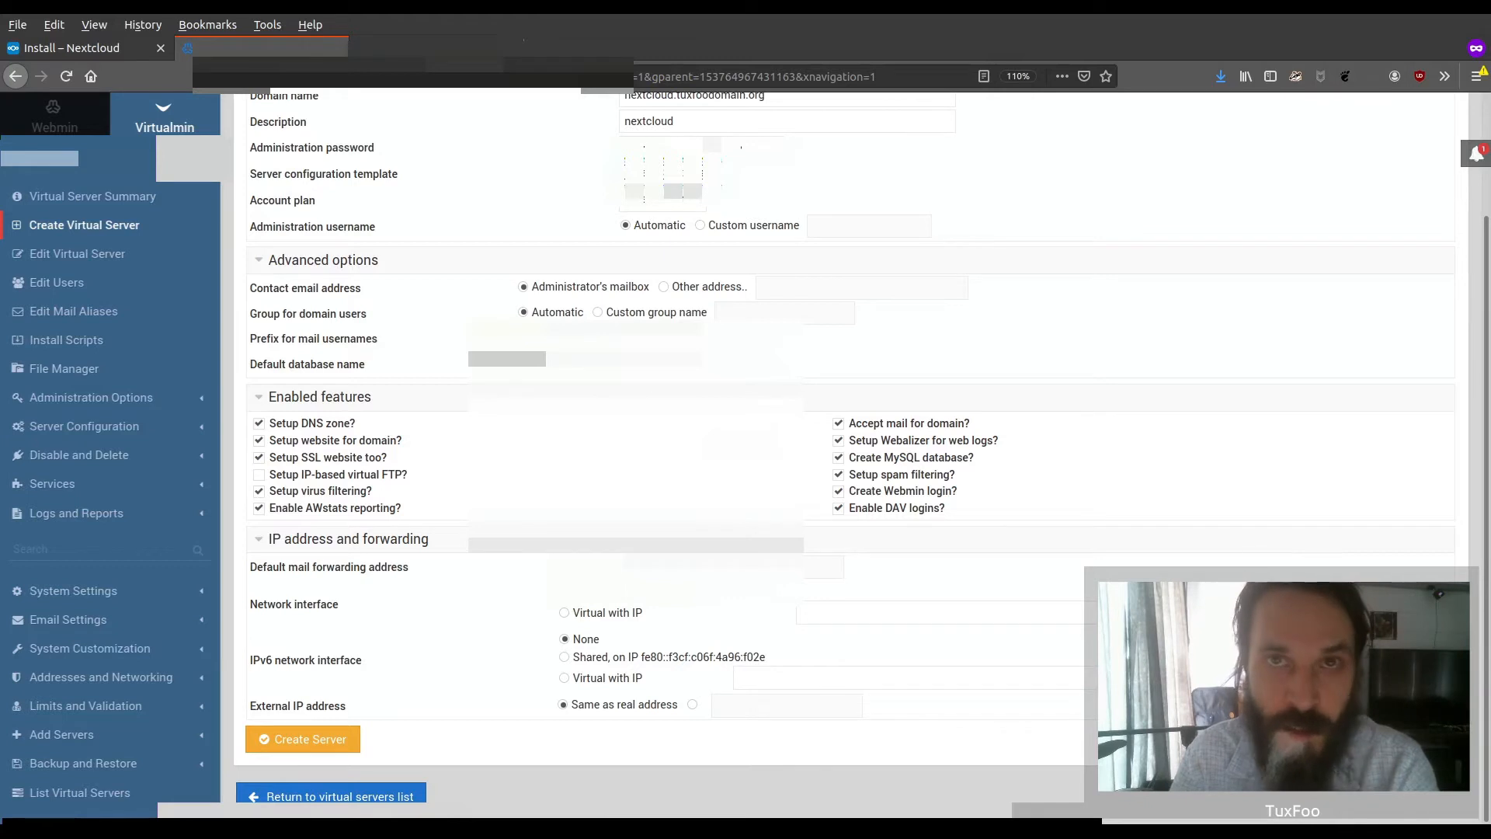
pyautogui.click(325, 741)
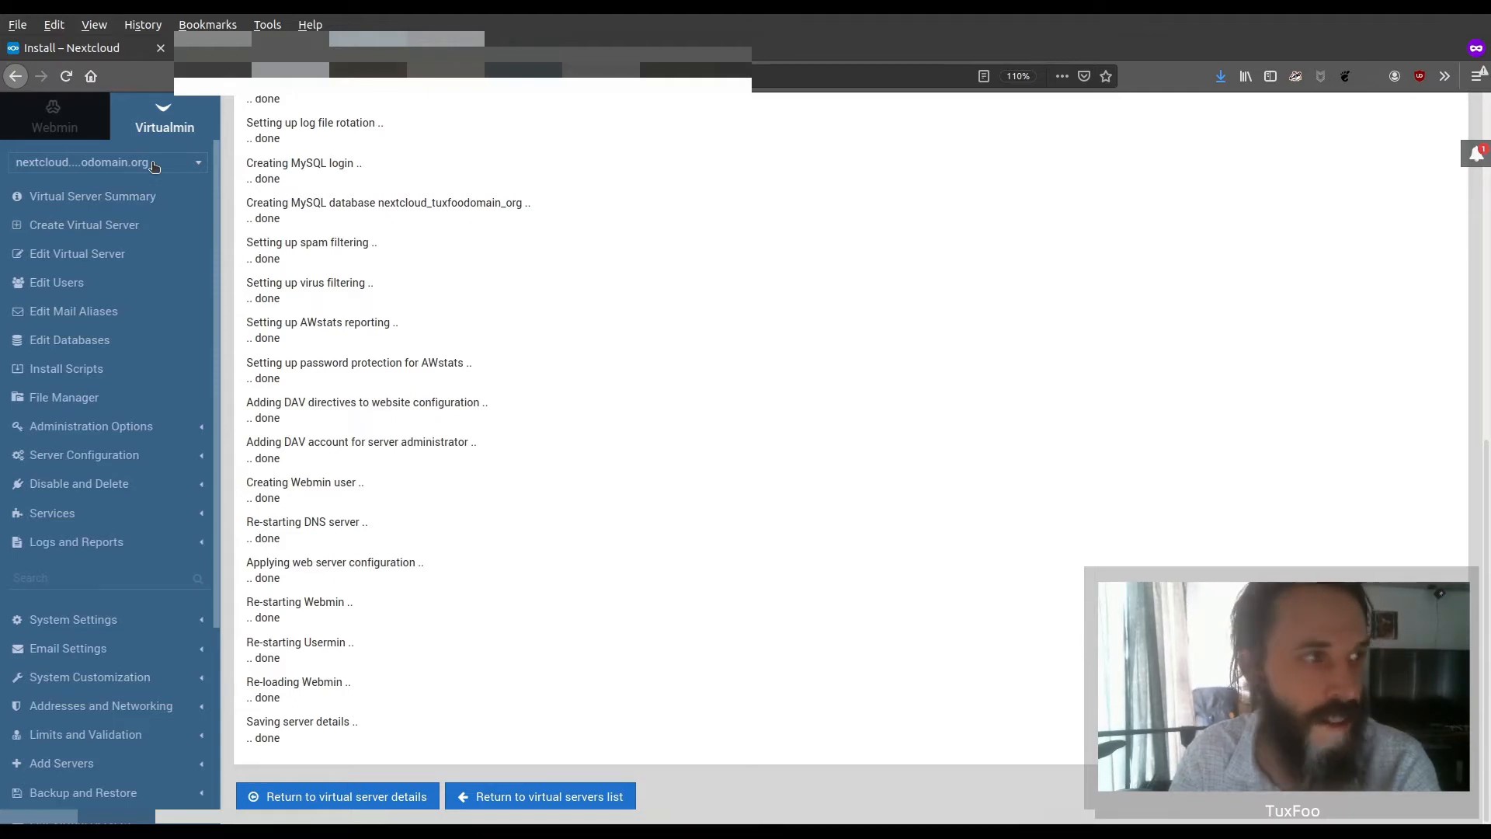
# Set the total server quota and the server administrator's quota of nextcloud.tuxfoodomain.org to Unlimited and save the virtual server
pyautogui.click(124, 263)
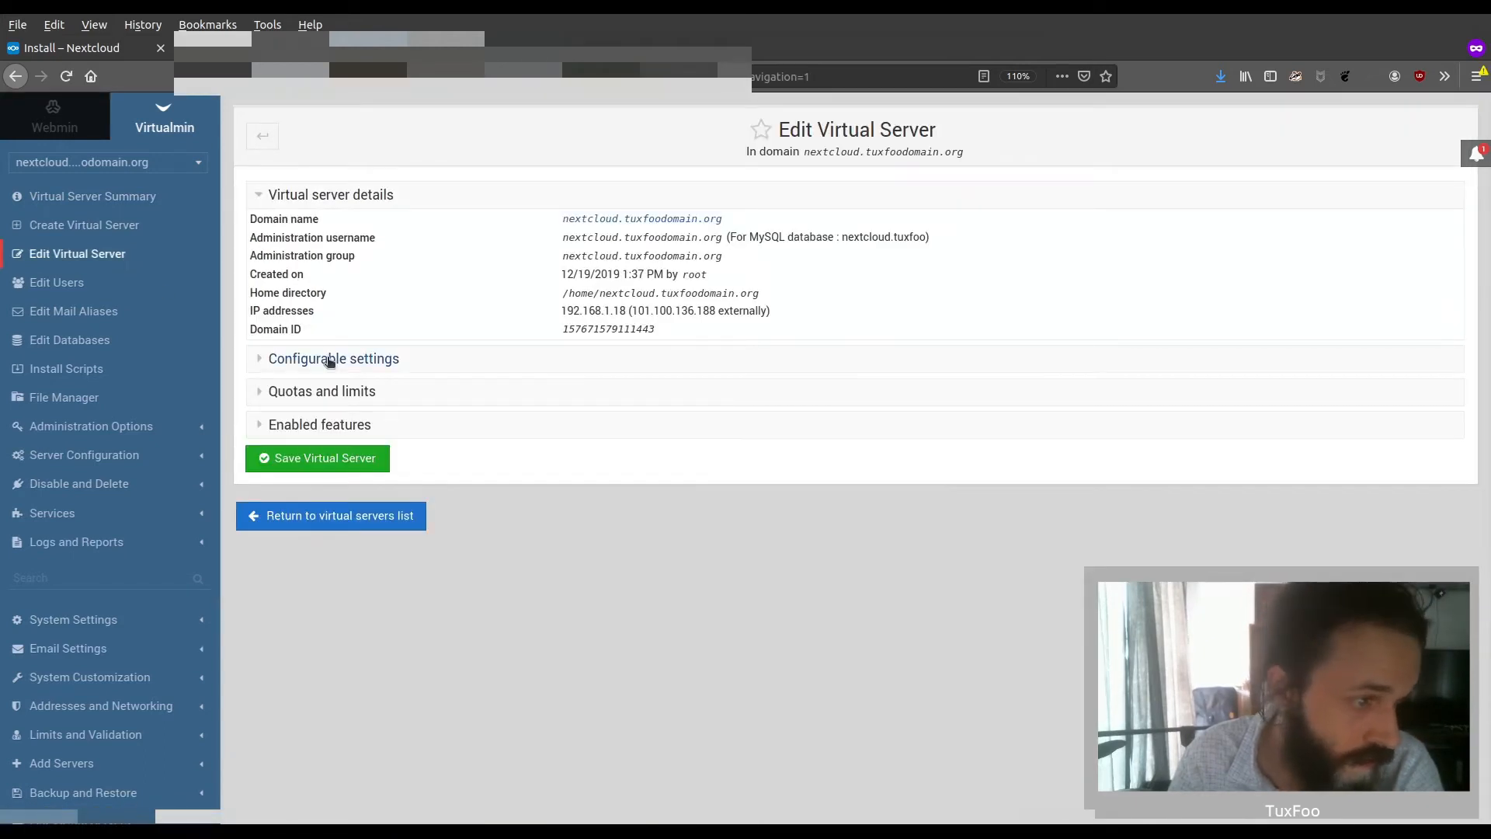
pyautogui.click(346, 363)
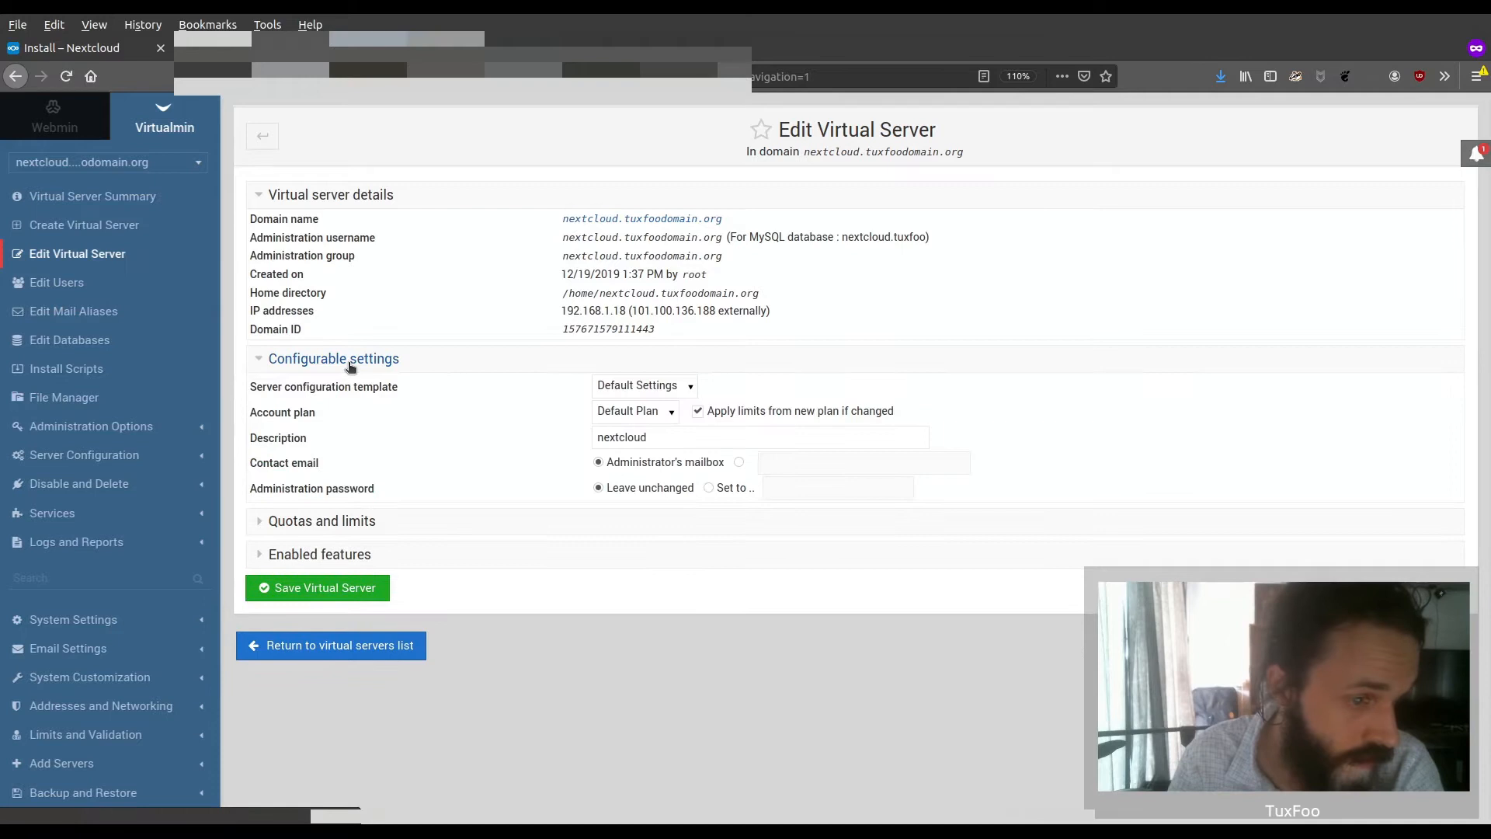
pyautogui.click(333, 521)
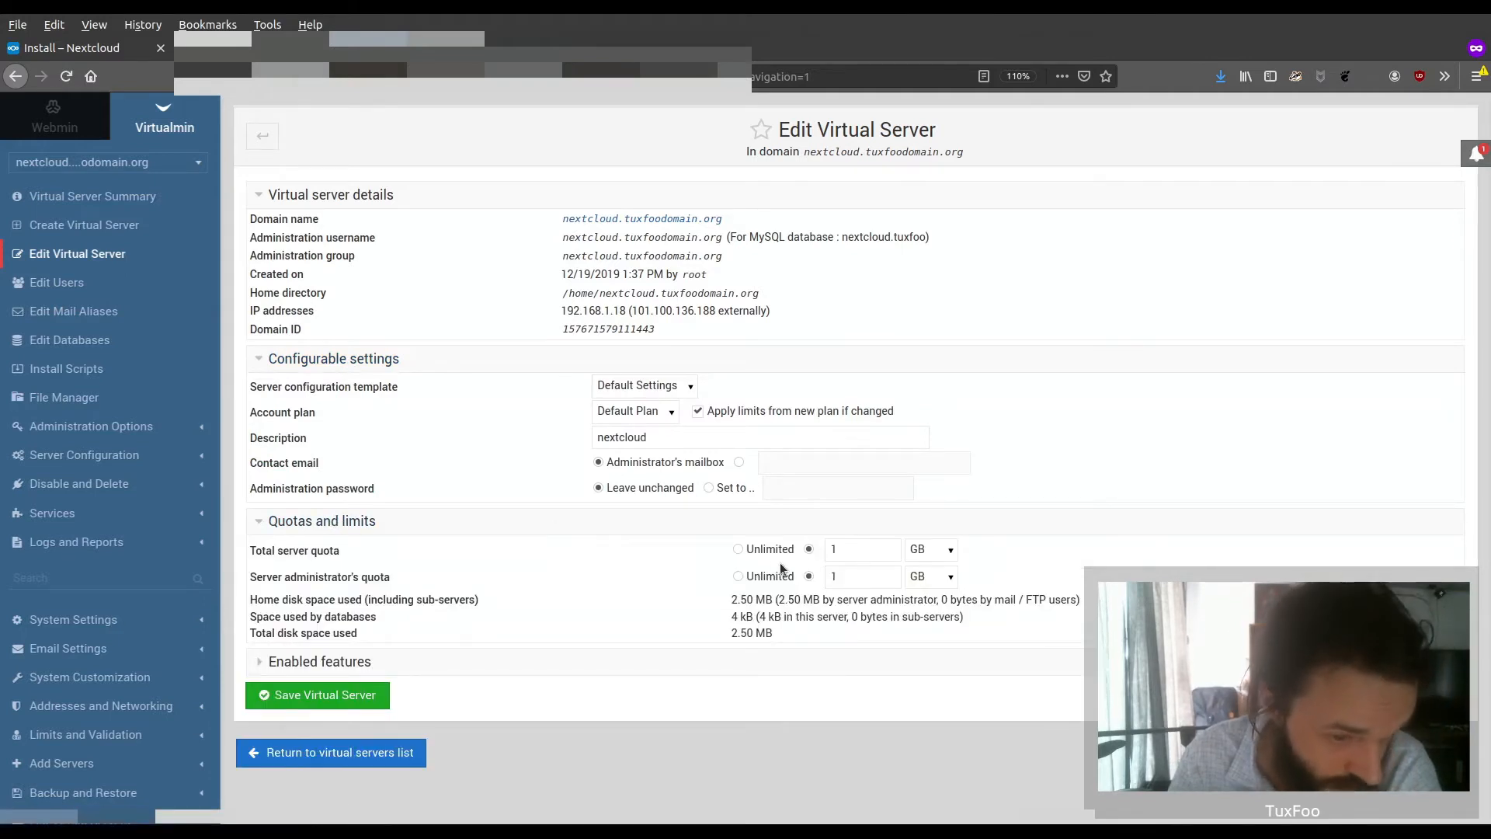
pyautogui.click(738, 548)
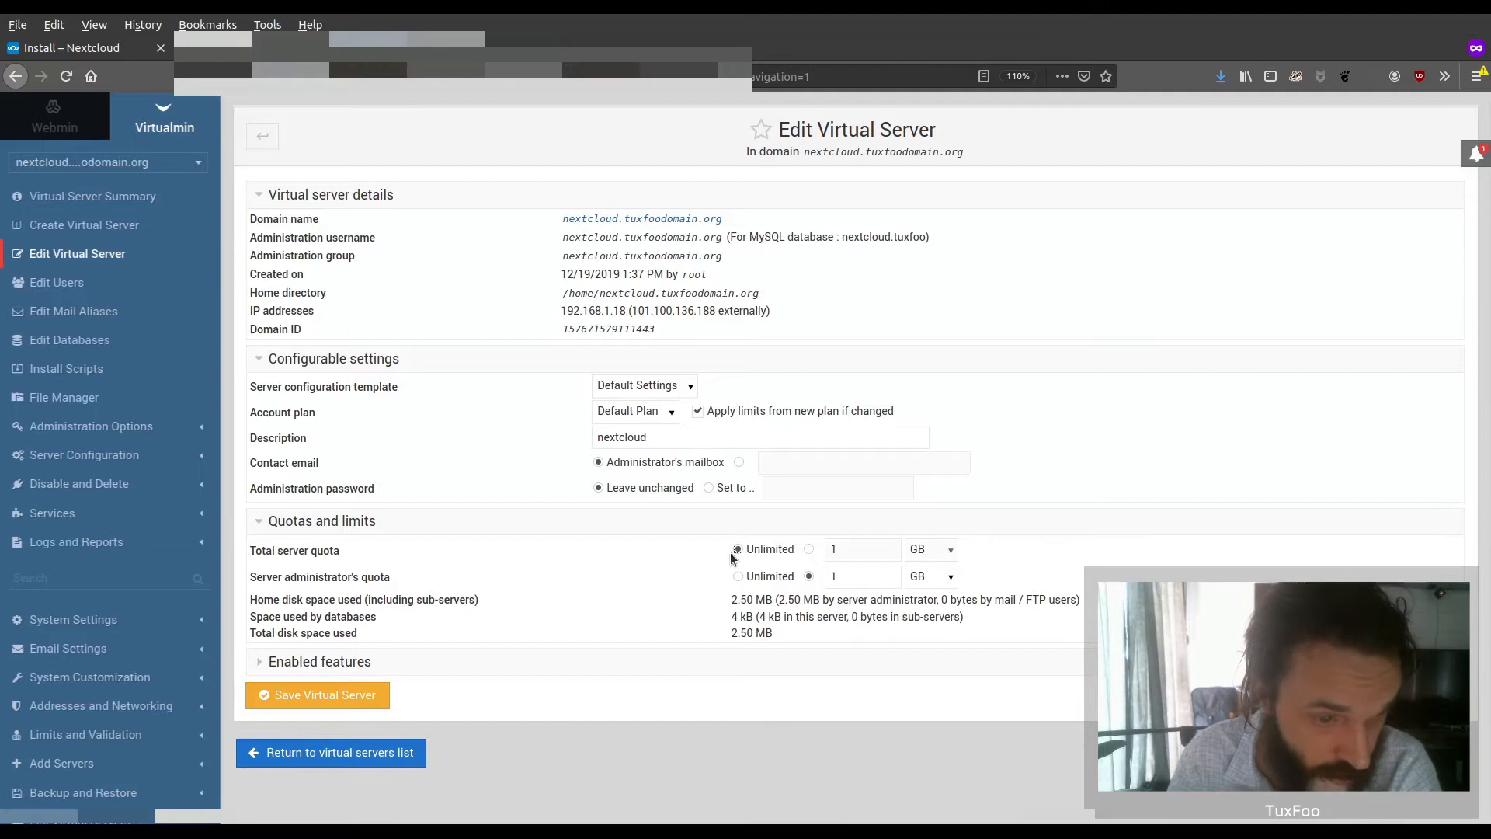
pyautogui.click(738, 576)
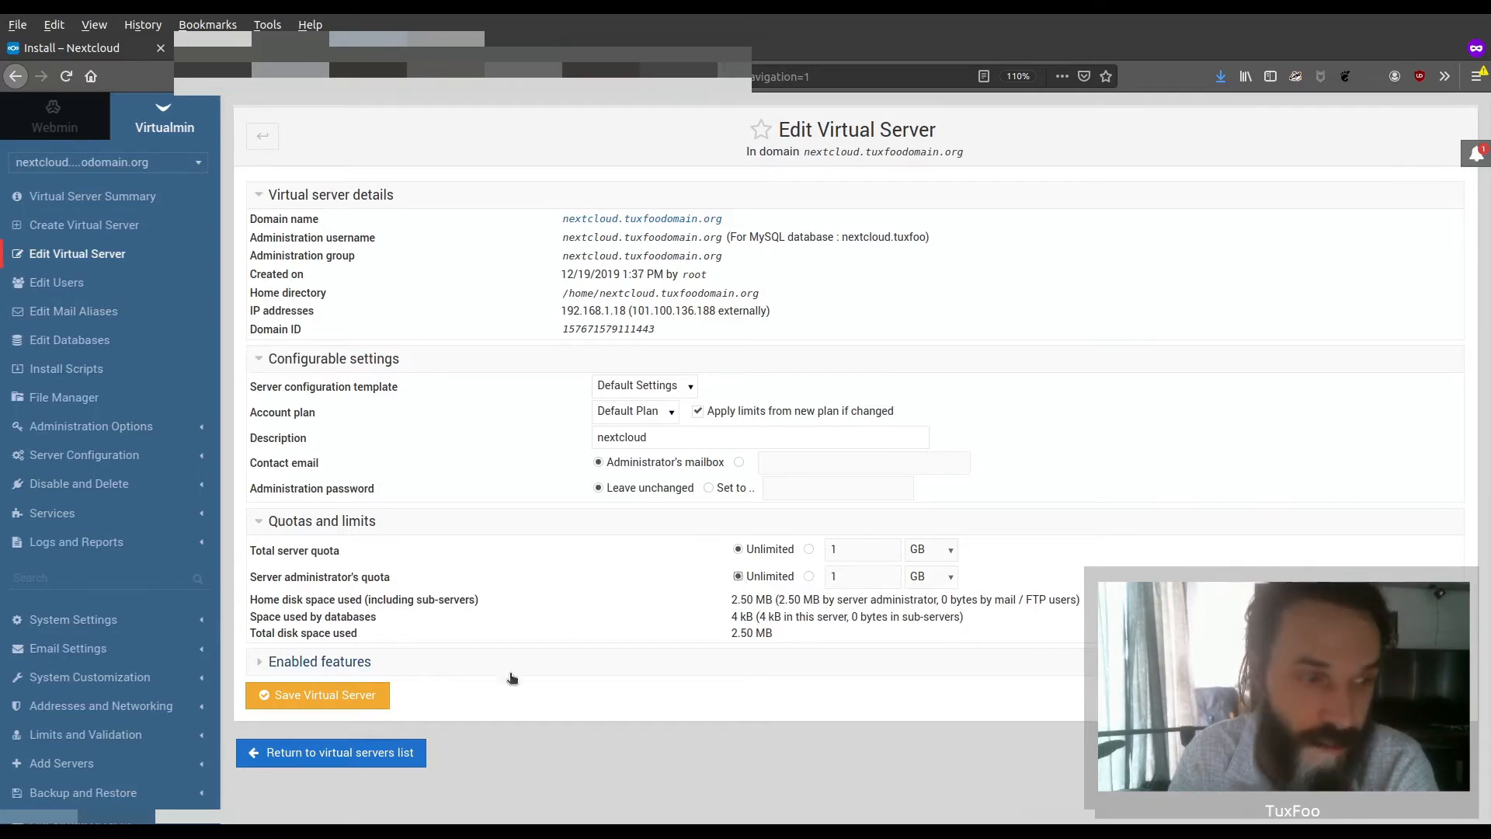
pyautogui.click(351, 695)
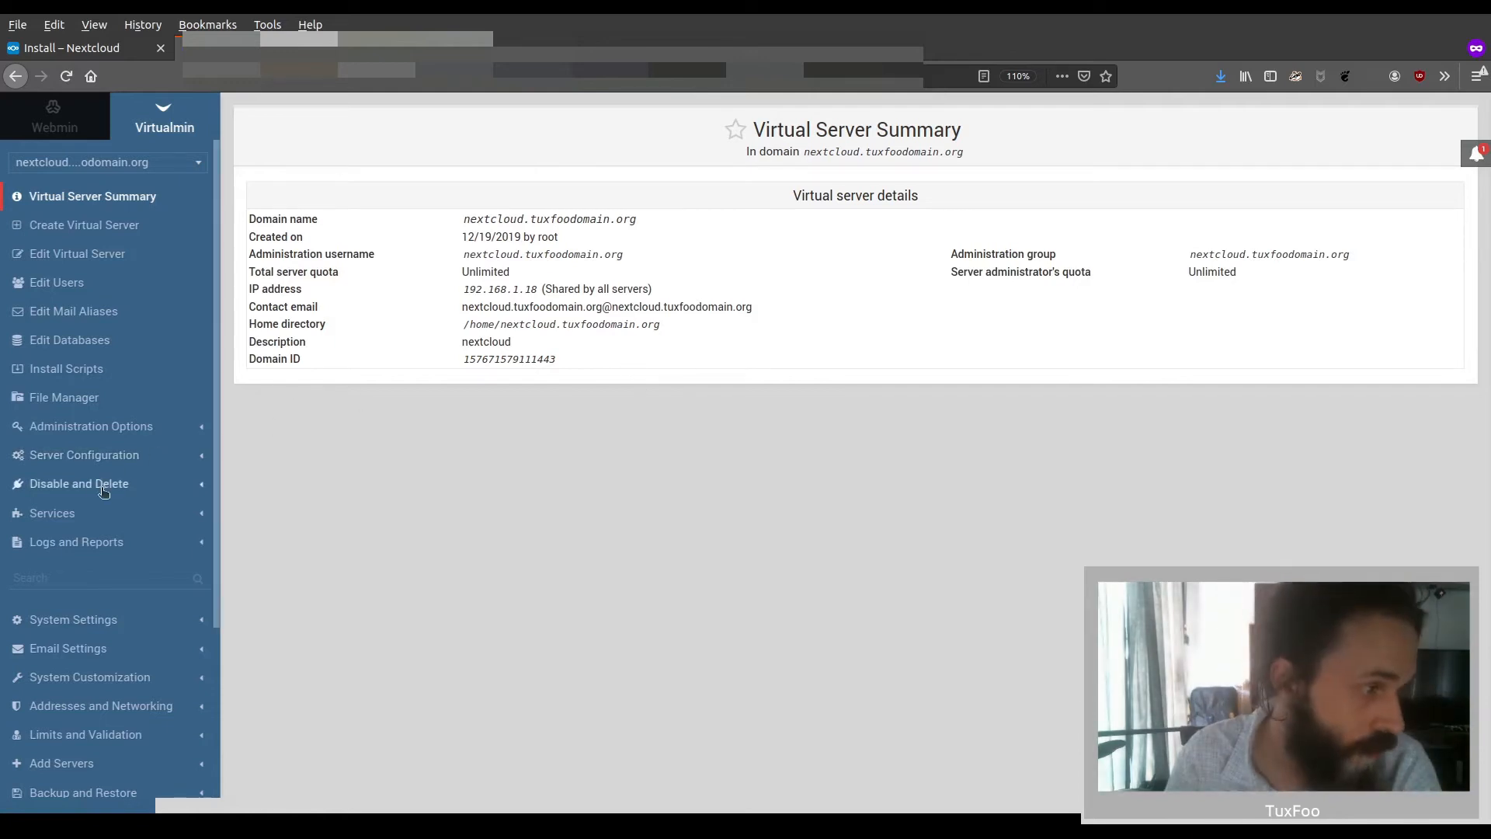
# Open the Aliases and Redirects settings in the website configuration of nextcloud.tuxfoodomain.org
pyautogui.click(137, 458)
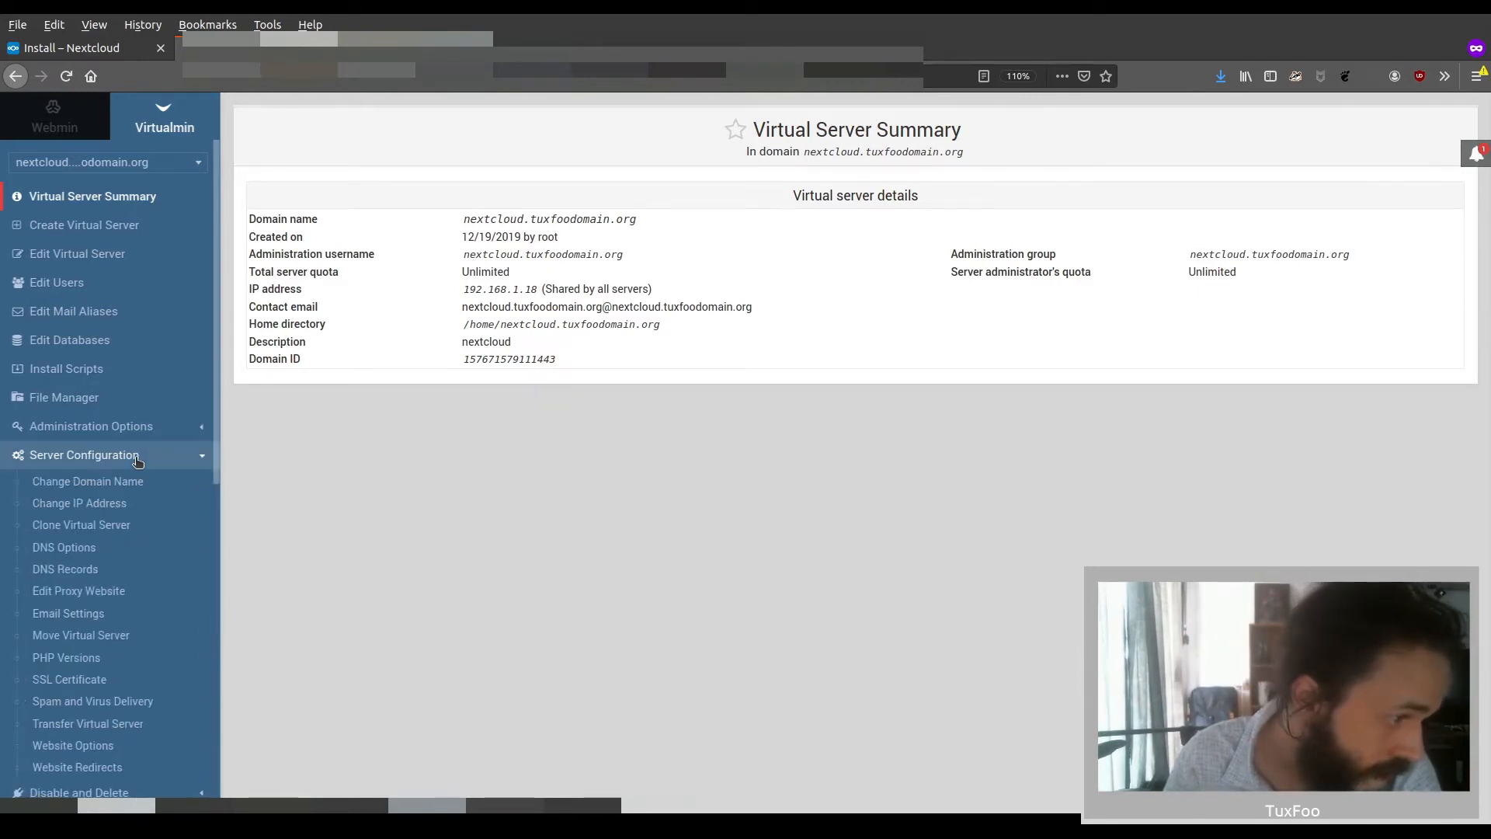
pyautogui.scroll(-5, 141, 461)
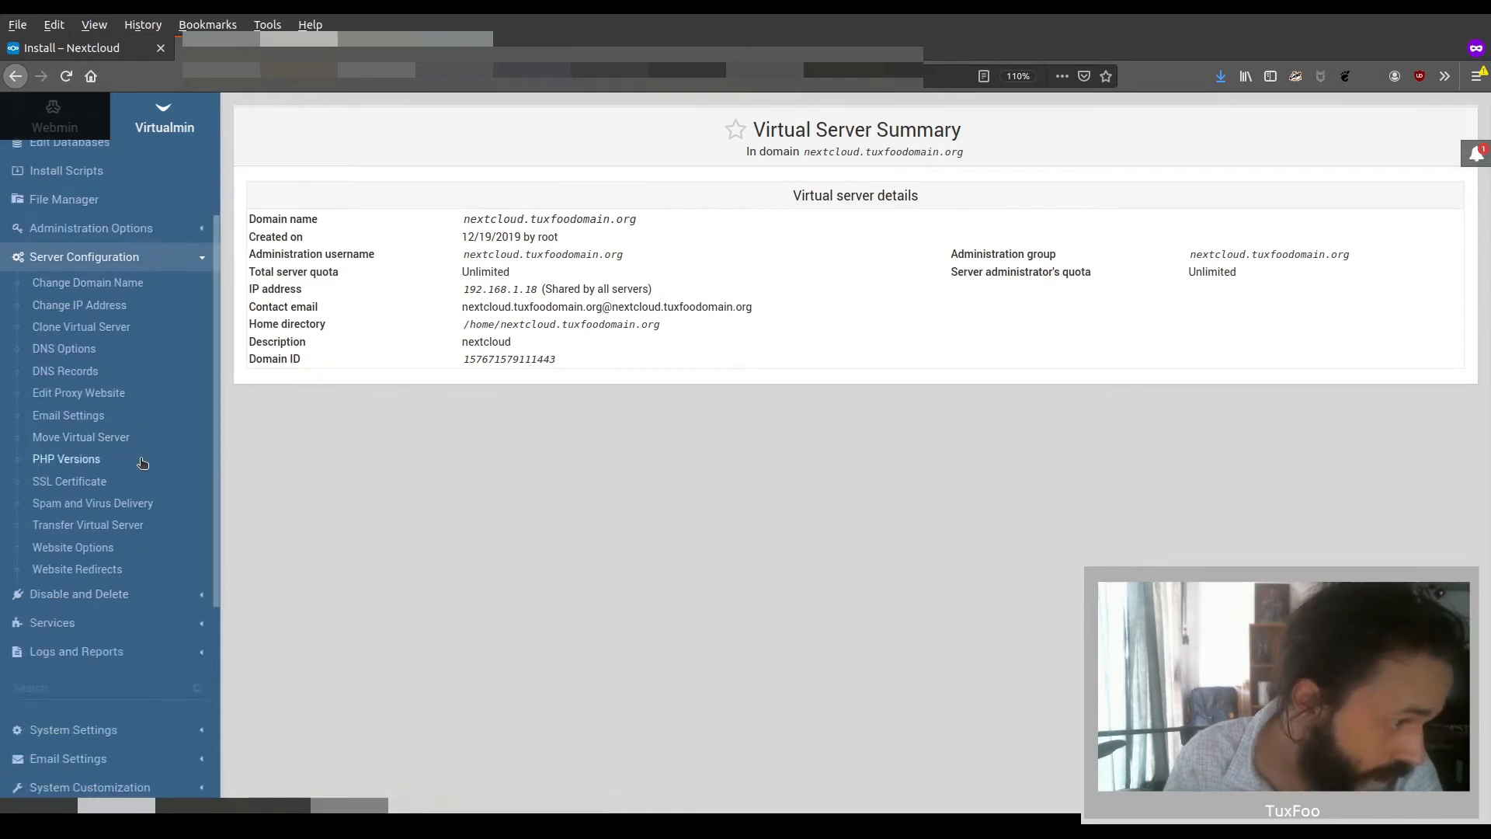
pyautogui.click(110, 619)
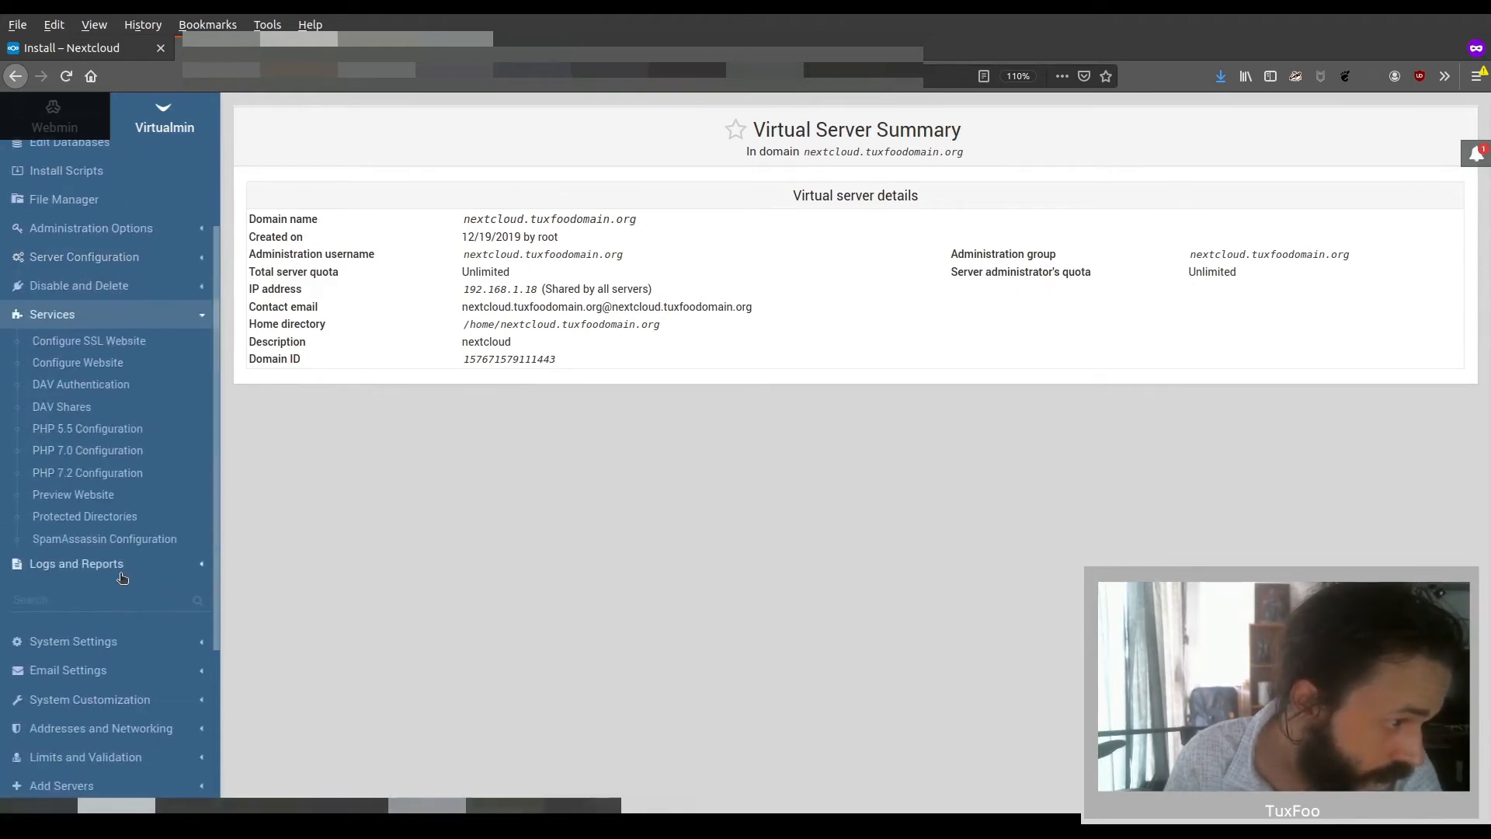
pyautogui.click(128, 365)
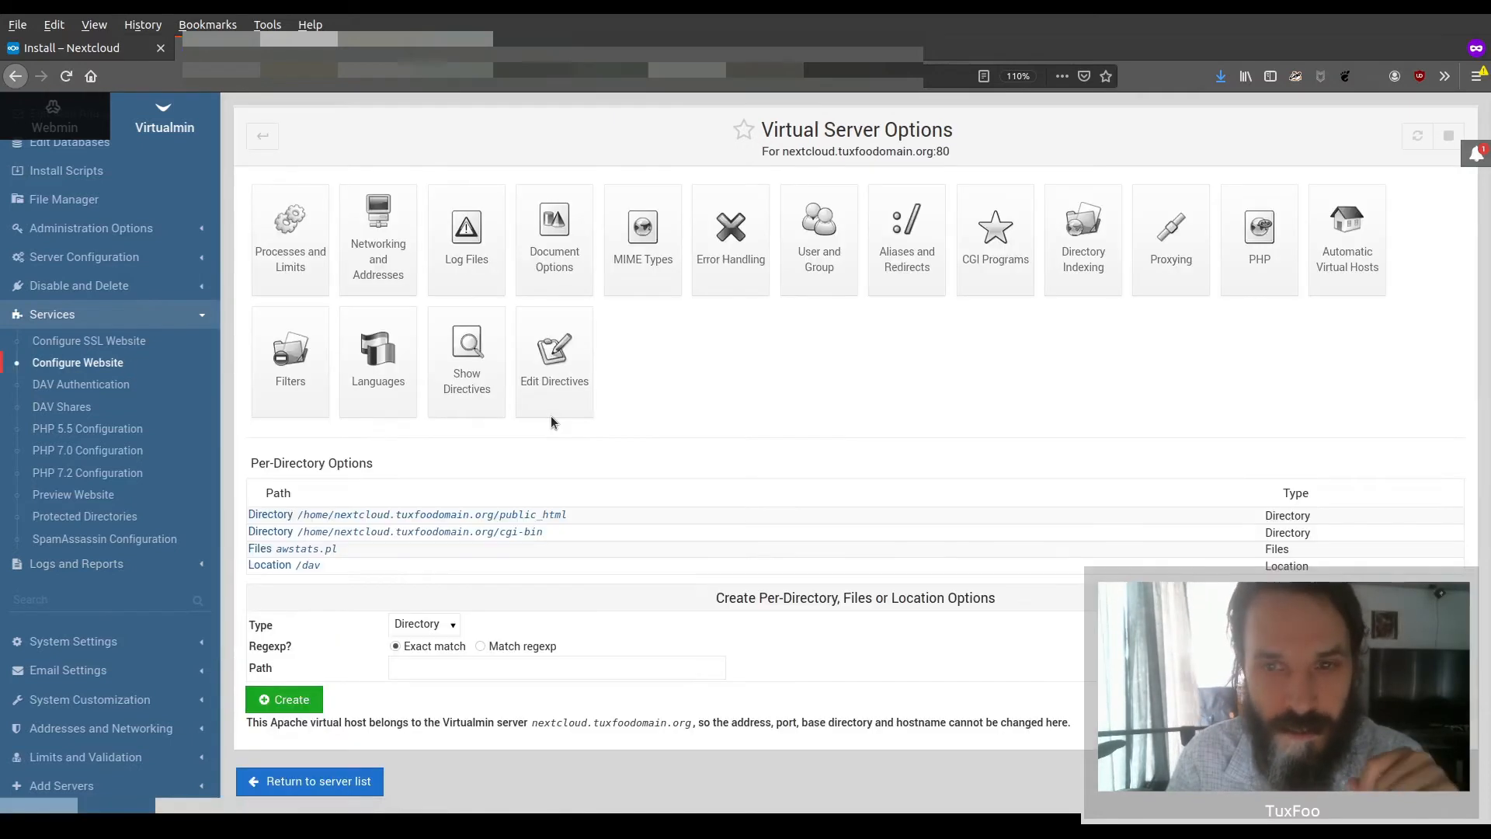
pyautogui.click(916, 224)
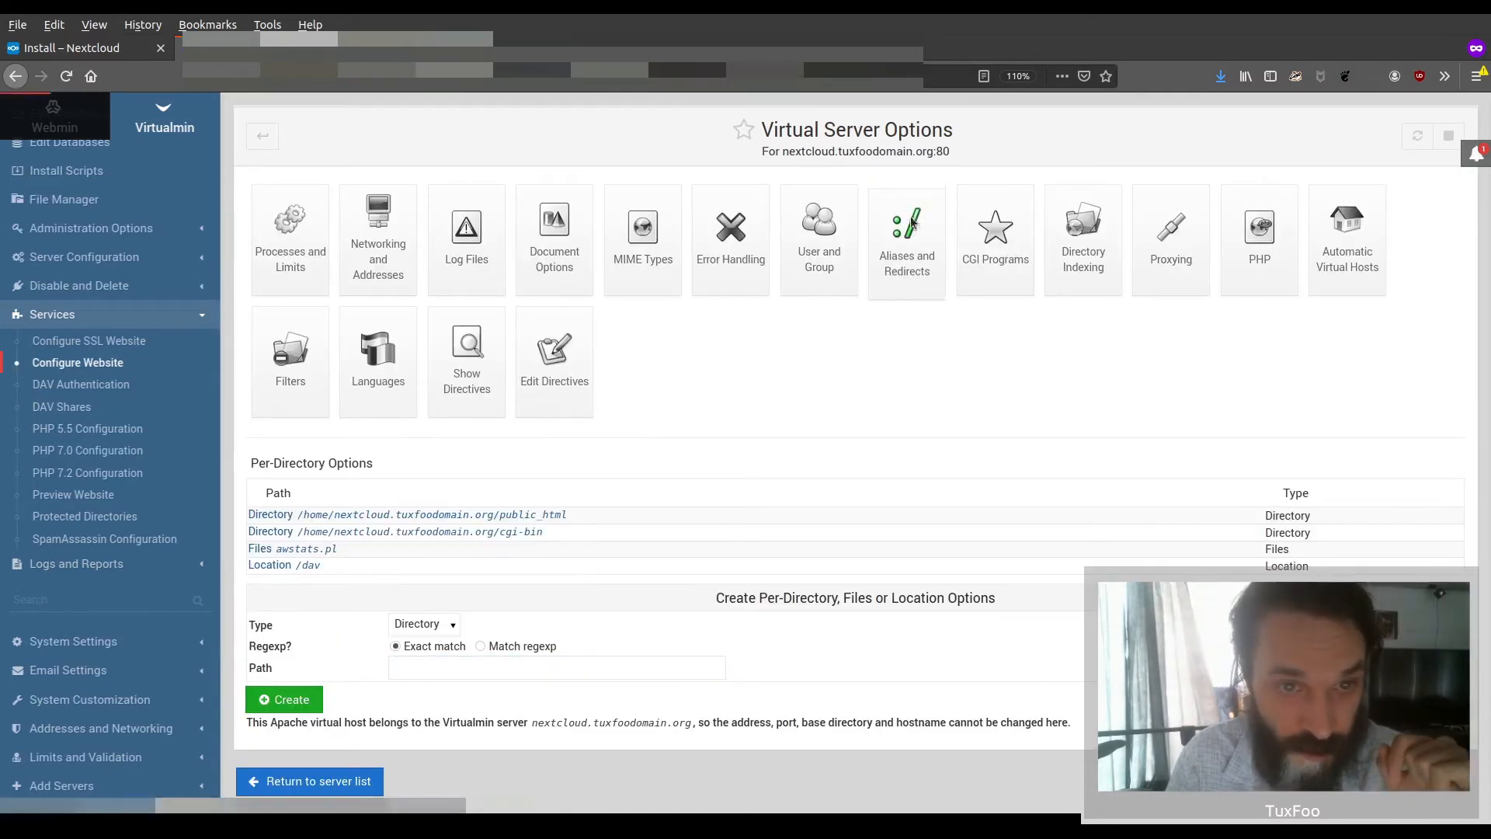
pyautogui.click(688, 487)
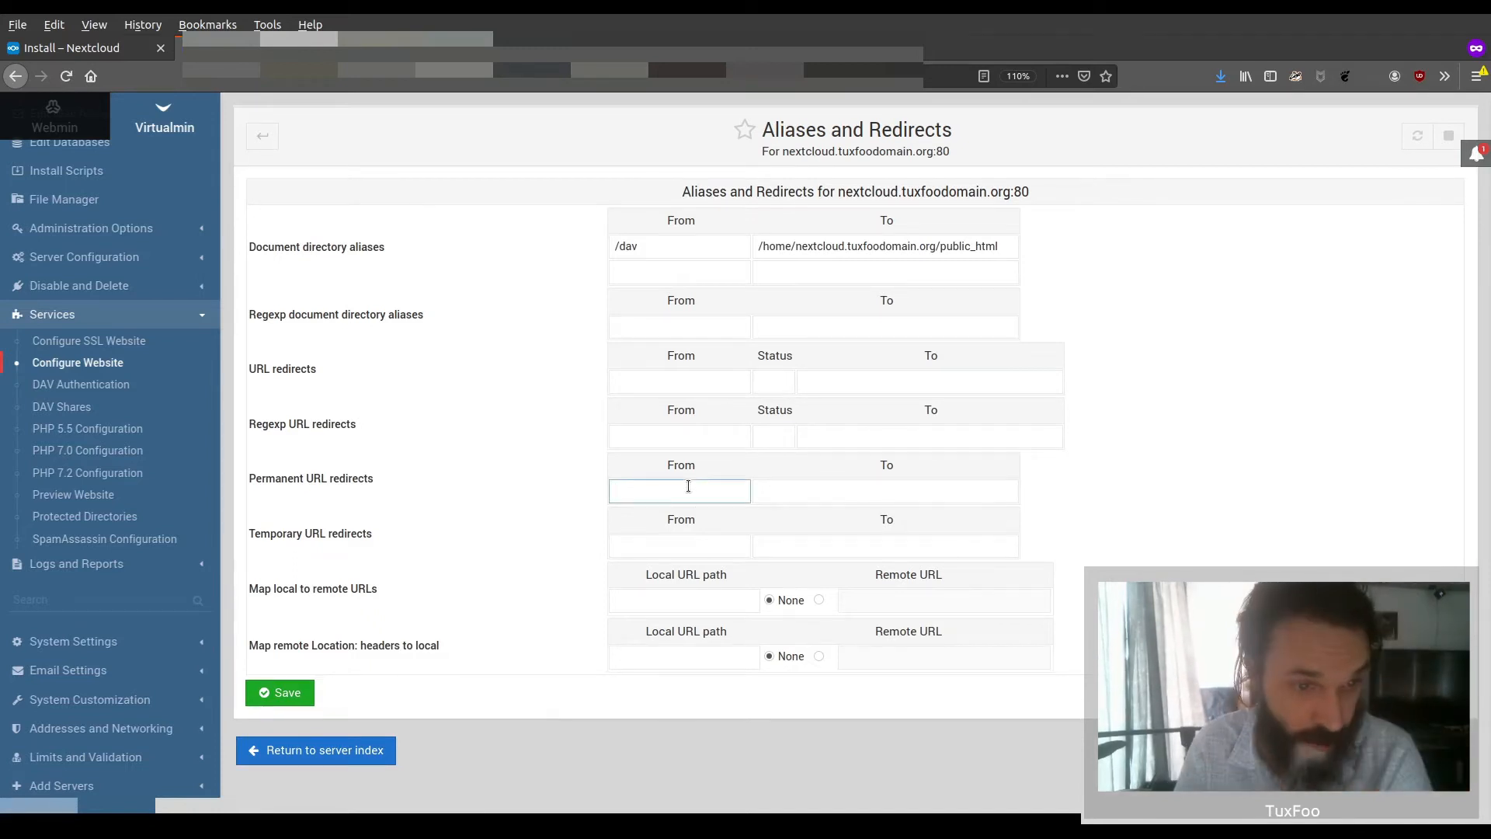
pyautogui.write('/')
pyautogui.press('Tab')
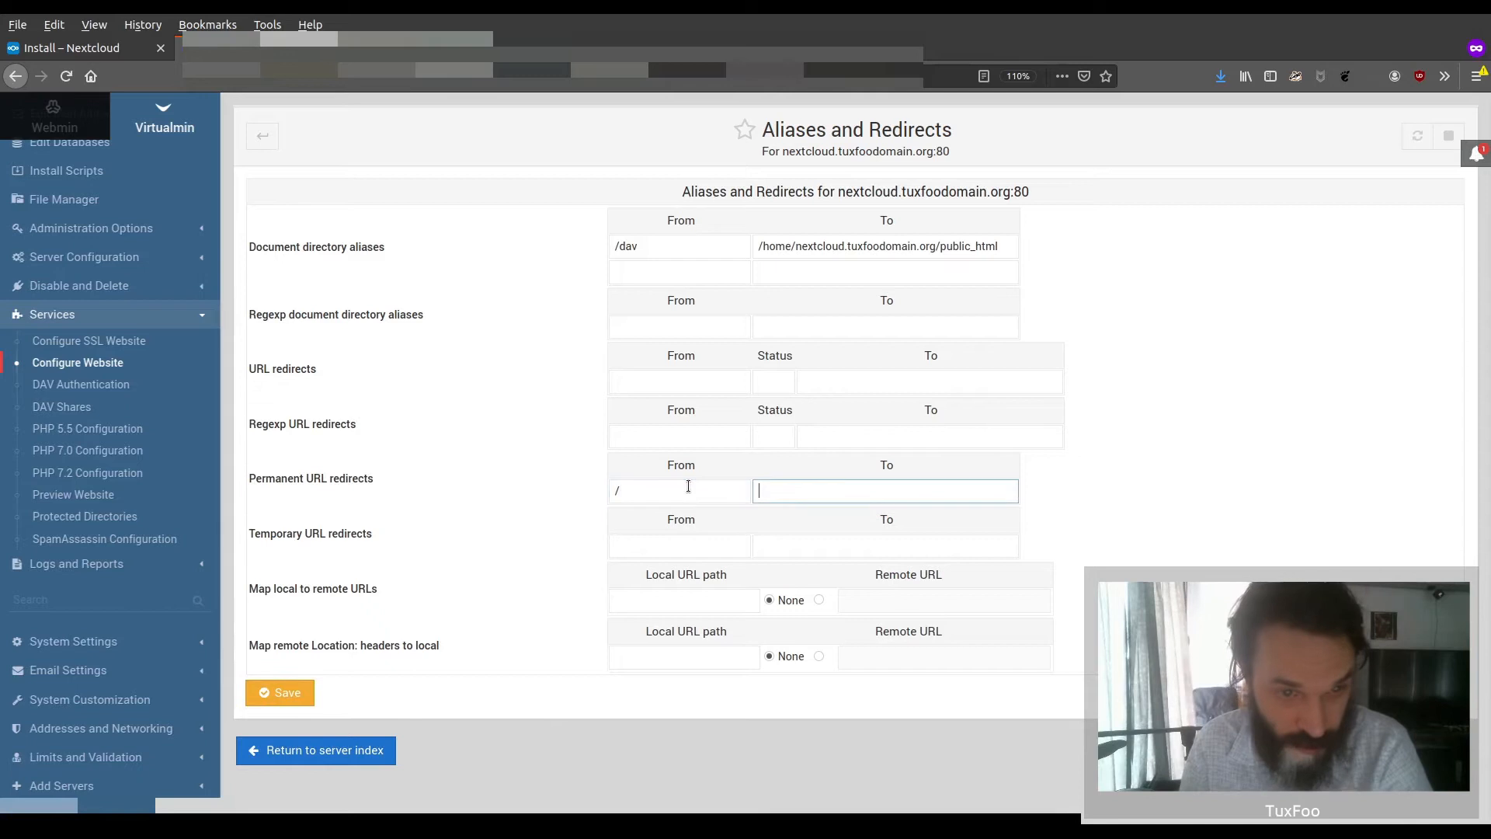
pyautogui.write('https')
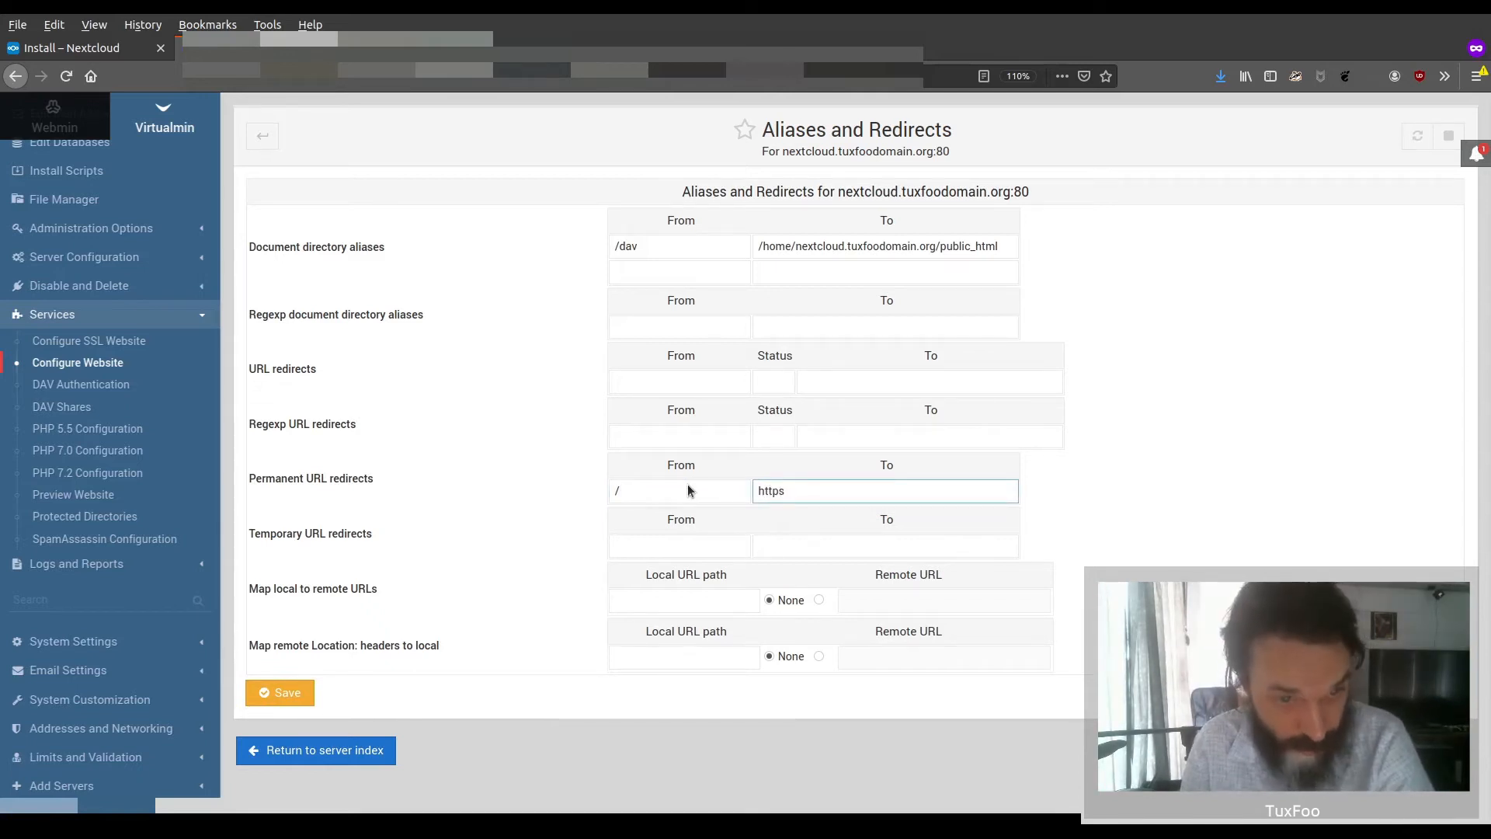
pyautogui.write(':')
pyautogui.write('//nextcloud.tuxfoodomain.org')
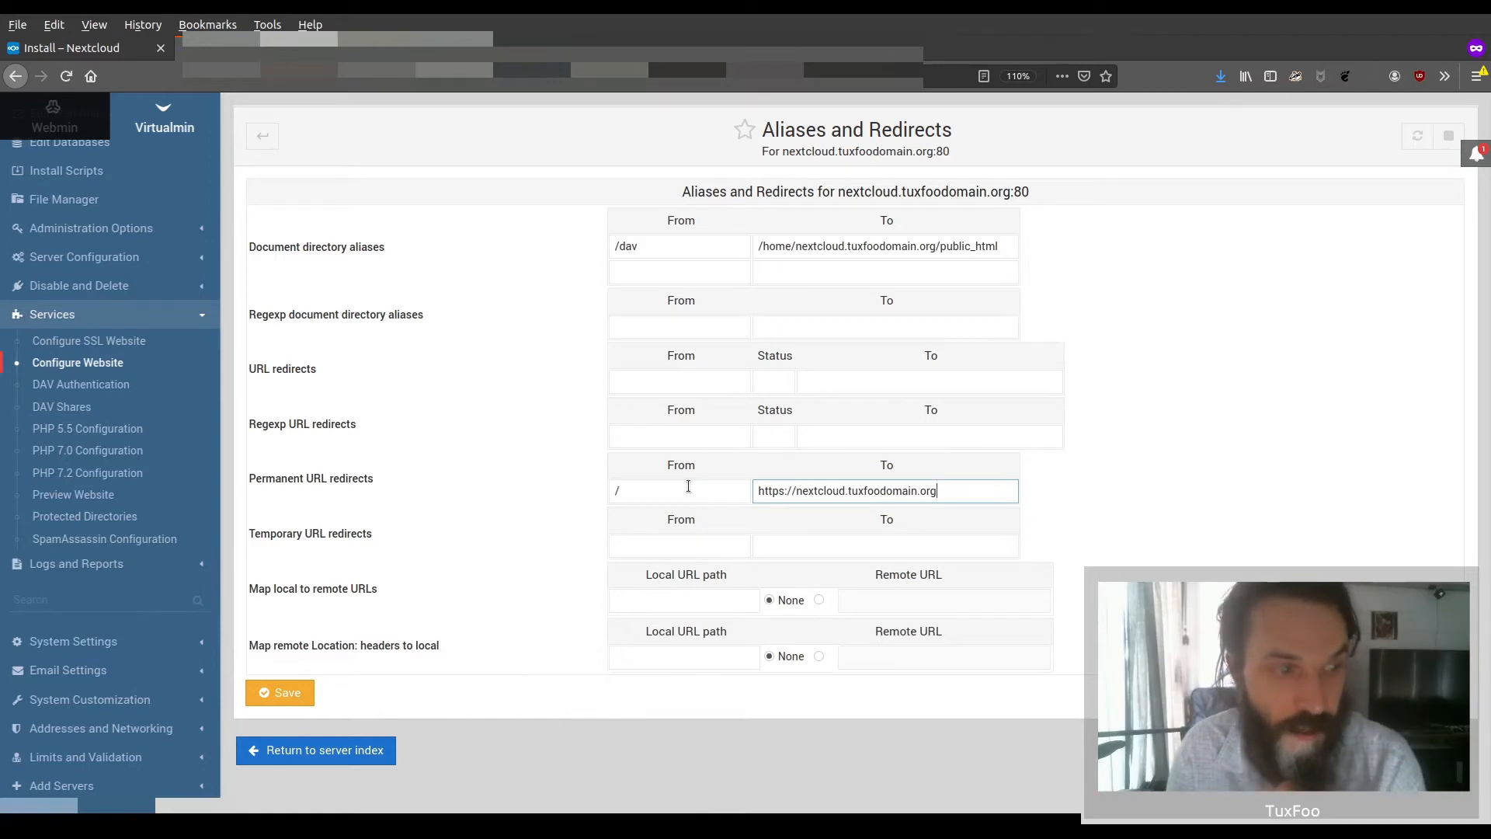
pyautogui.click(289, 687)
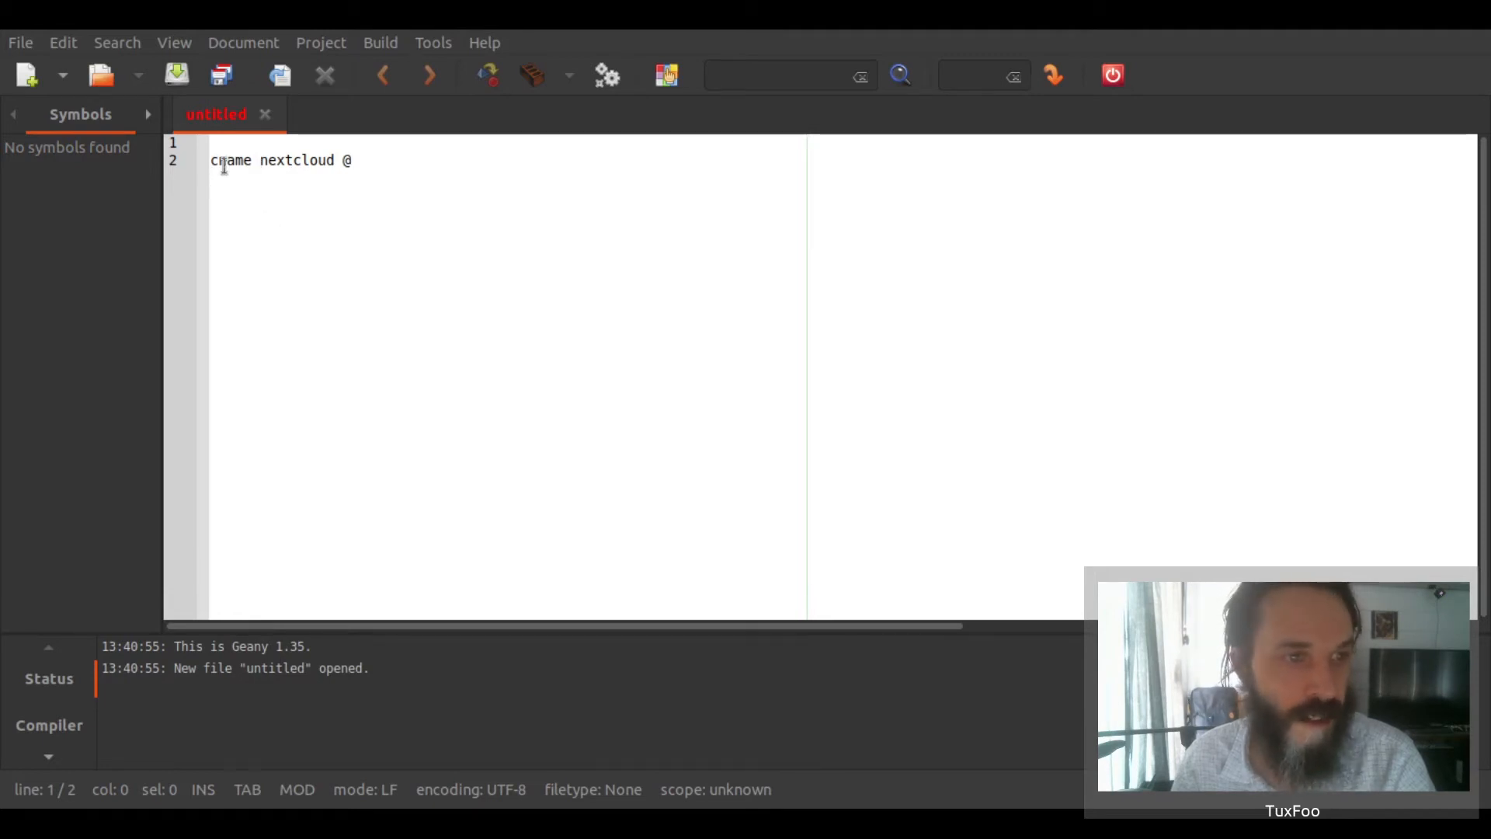
# In Geany, enter the wildcard record "cname * @" on the first line and delete the "cname nextcloud @" line
pyautogui.click(208, 163)
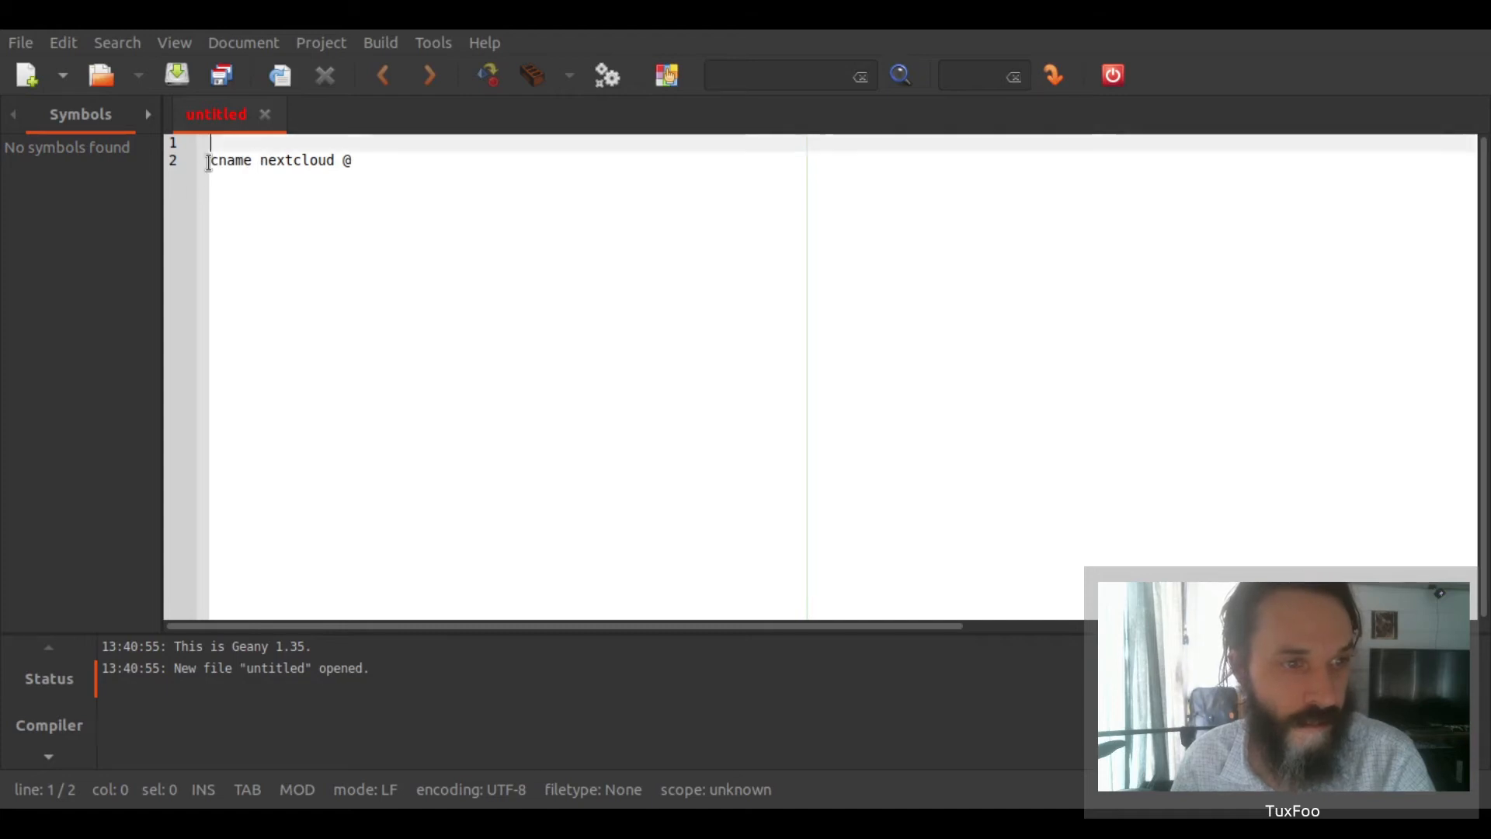
pyautogui.moveTo(208, 163); pyautogui.dragTo(353, 160)
pyautogui.click(314, 141)
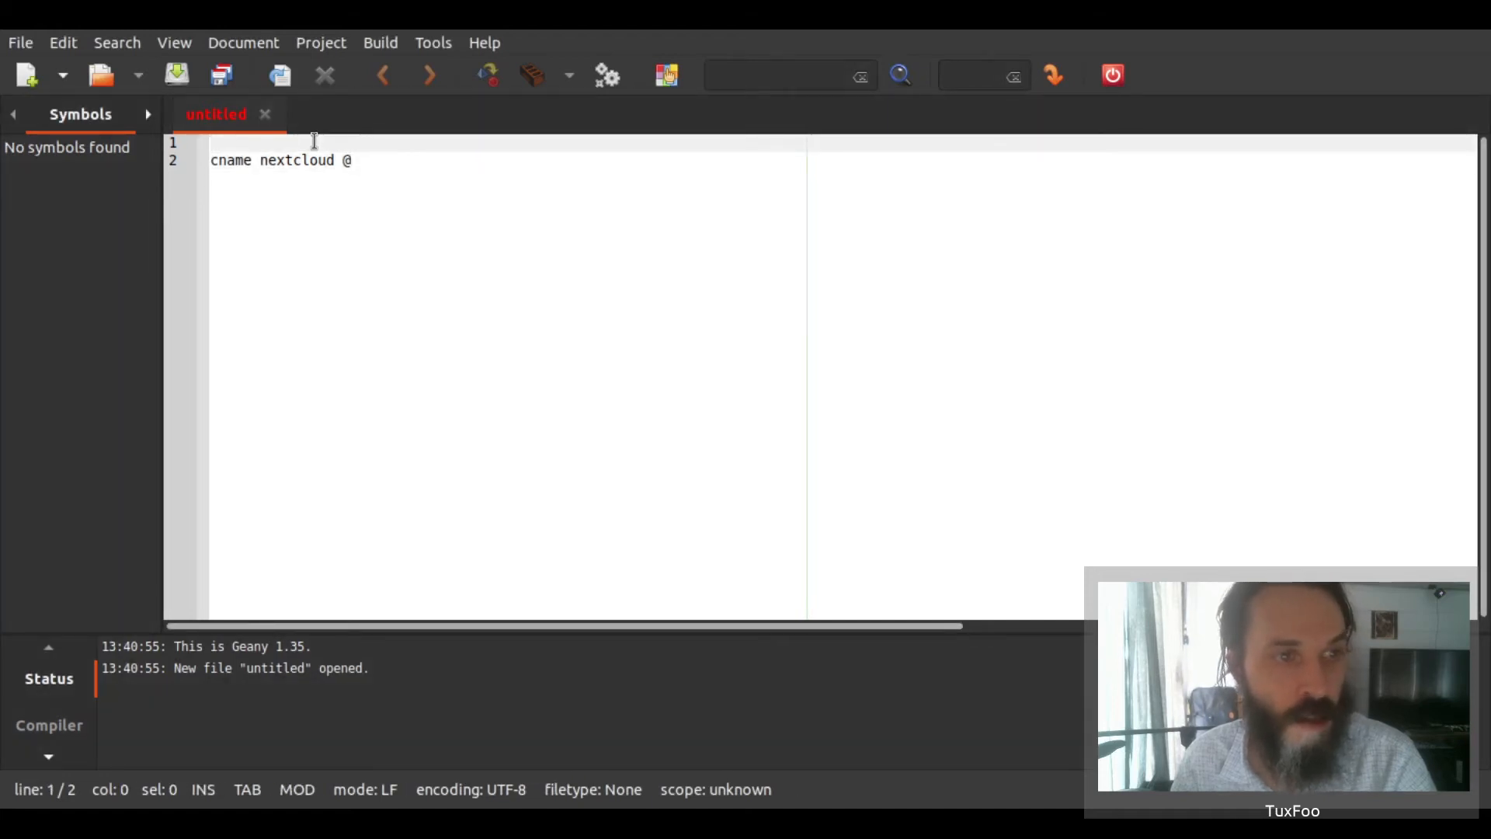
pyautogui.write('cname * @')
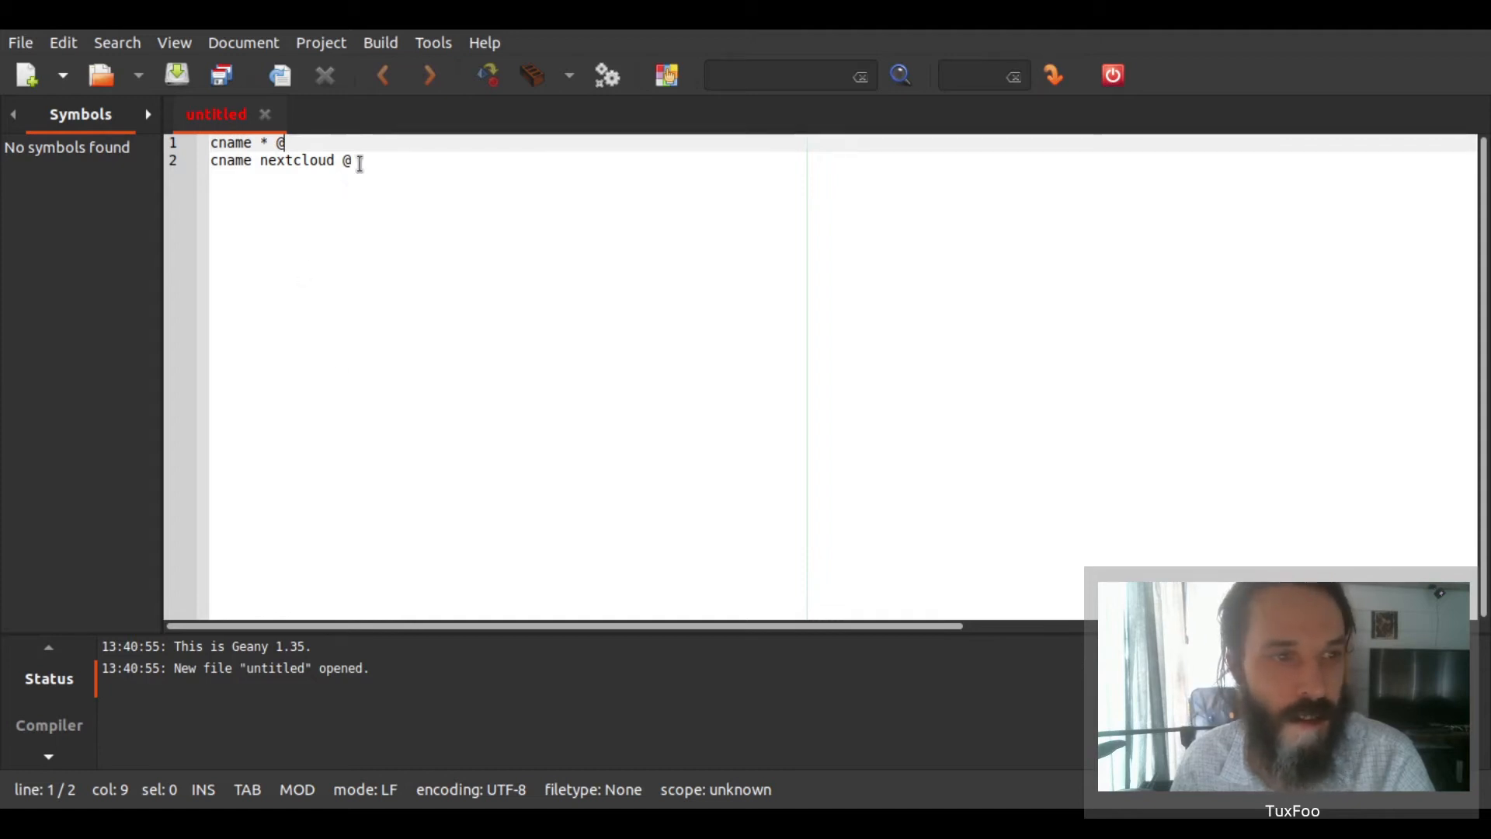
pyautogui.moveTo(359, 163); pyautogui.dragTo(208, 161)
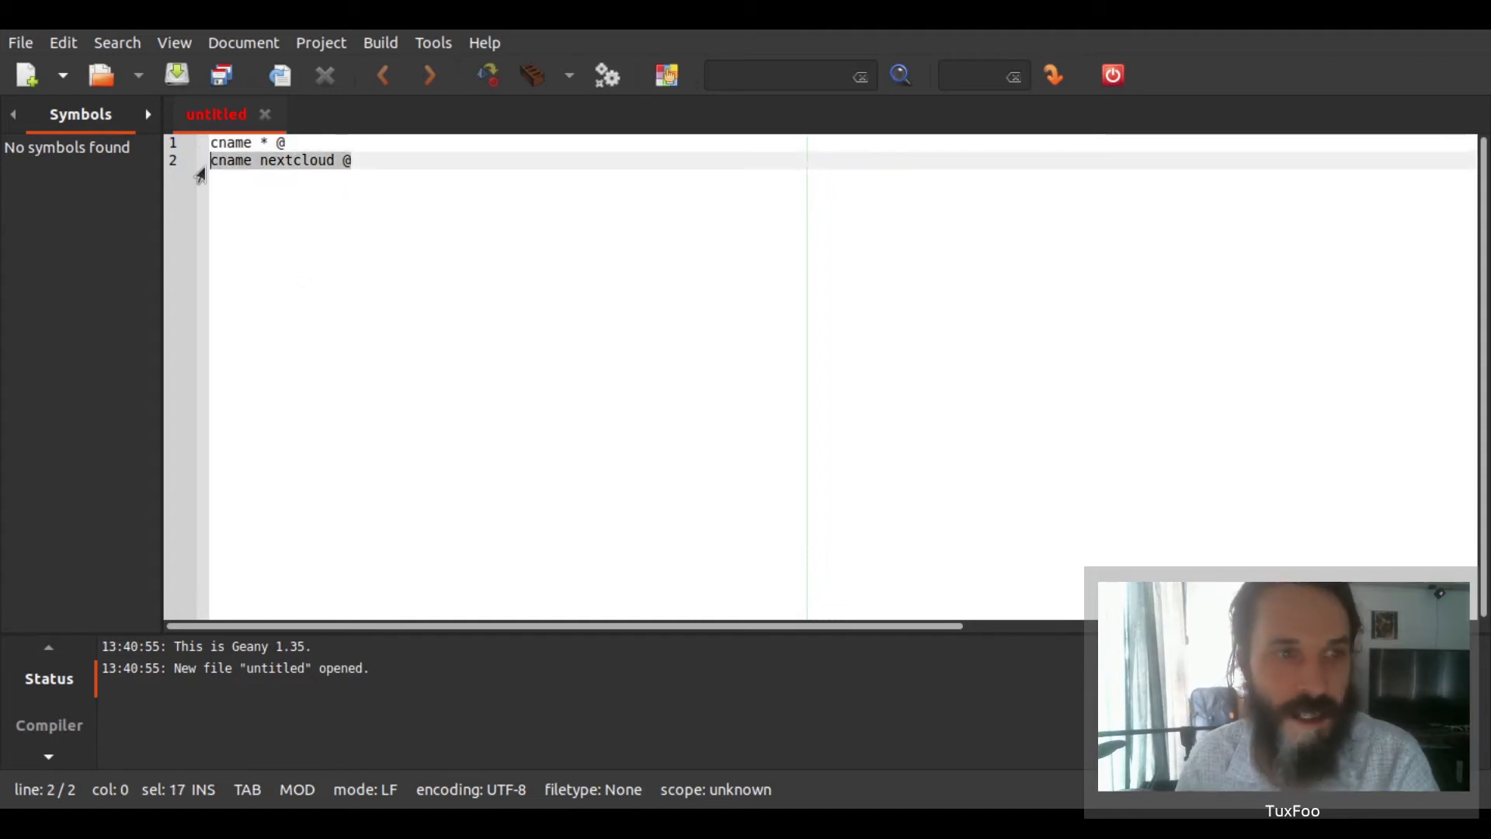
pyautogui.press('Delete')
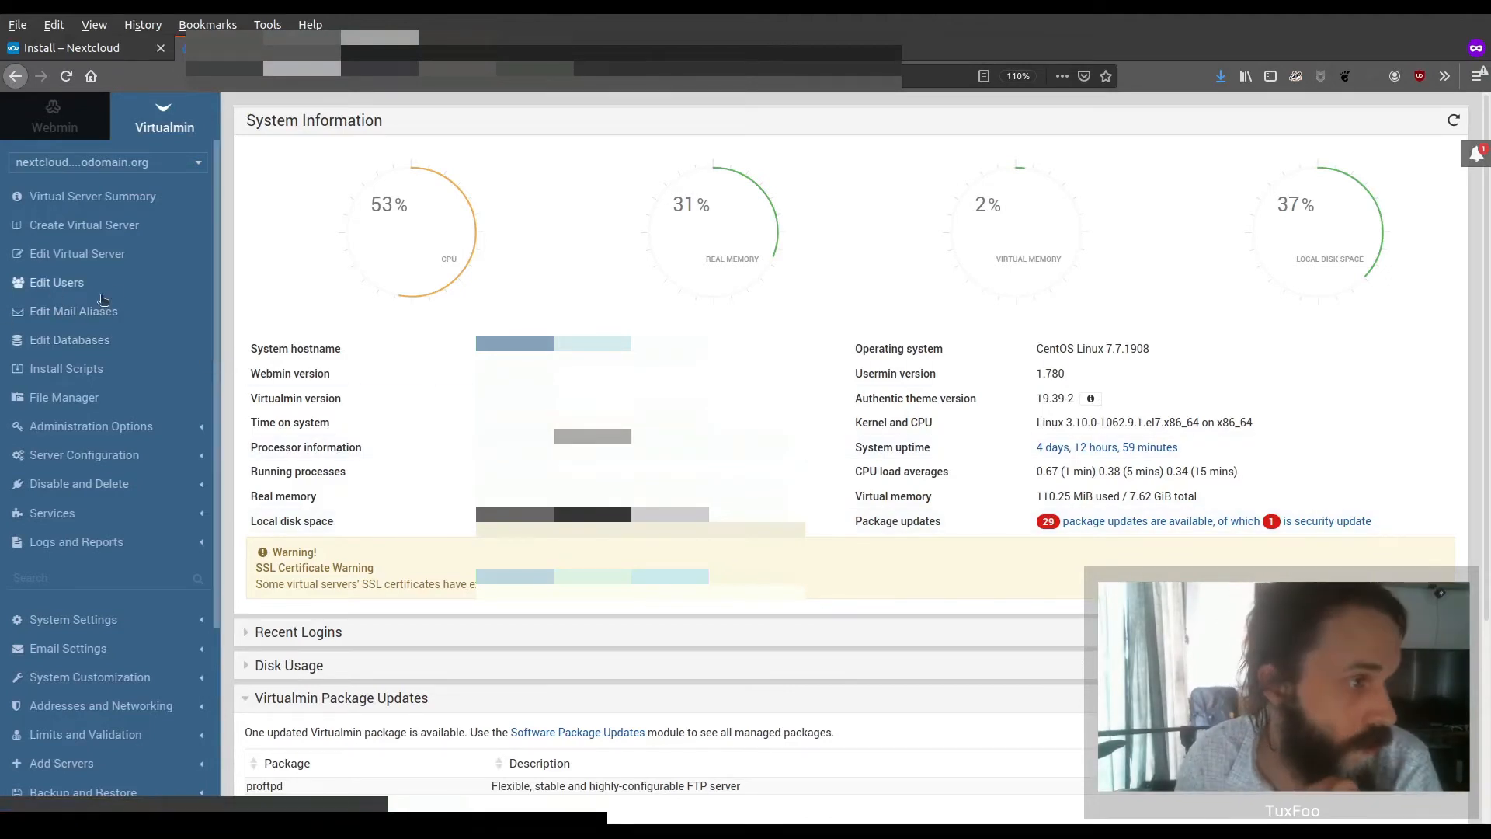
# Open the virtual server's File Manager in Virtualmin, check the contents of the stats folder and return to public_html
pyautogui.click(91, 398)
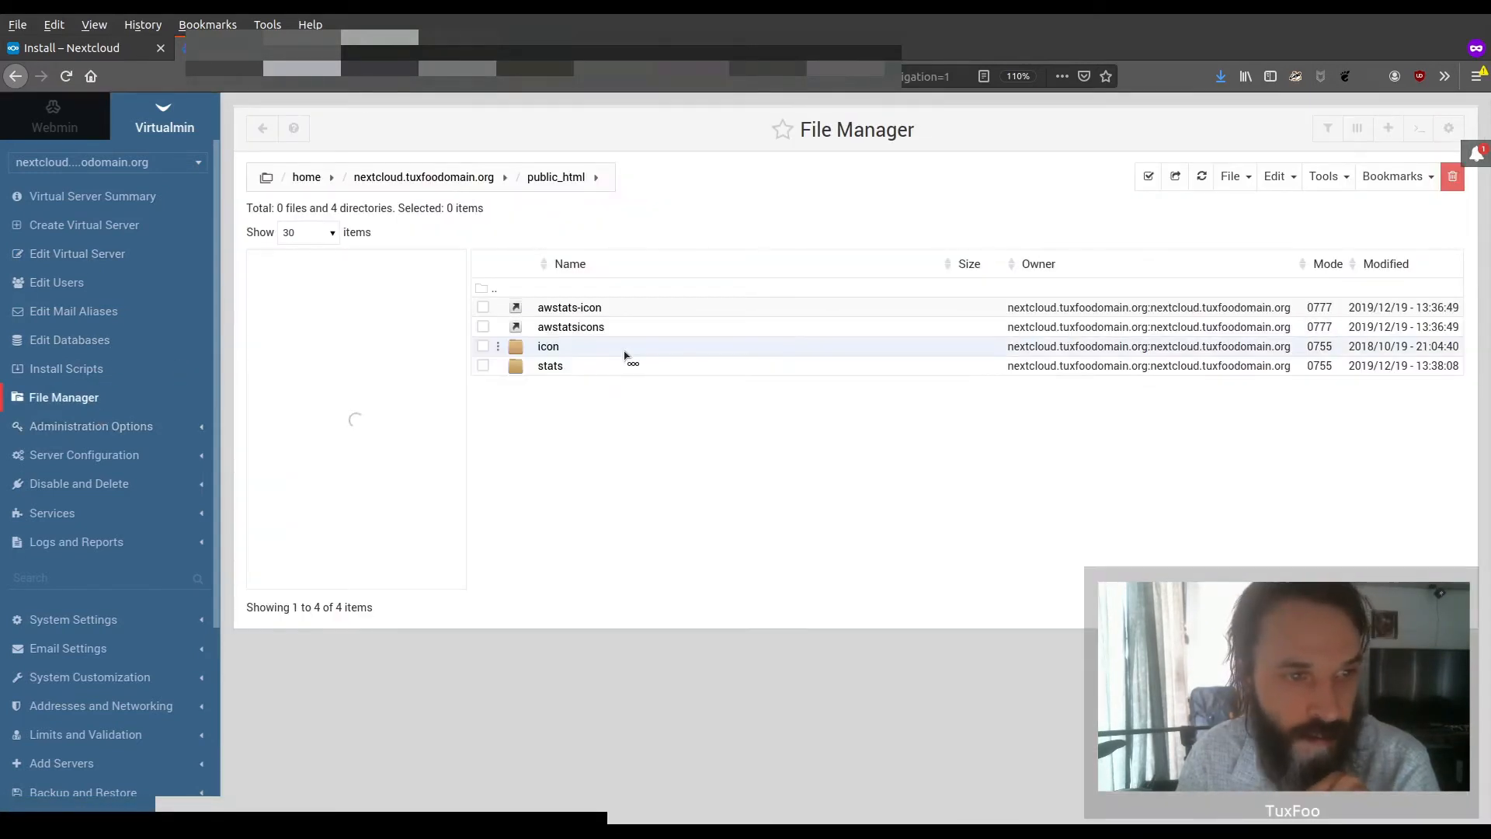
pyautogui.doubleClick(551, 367)
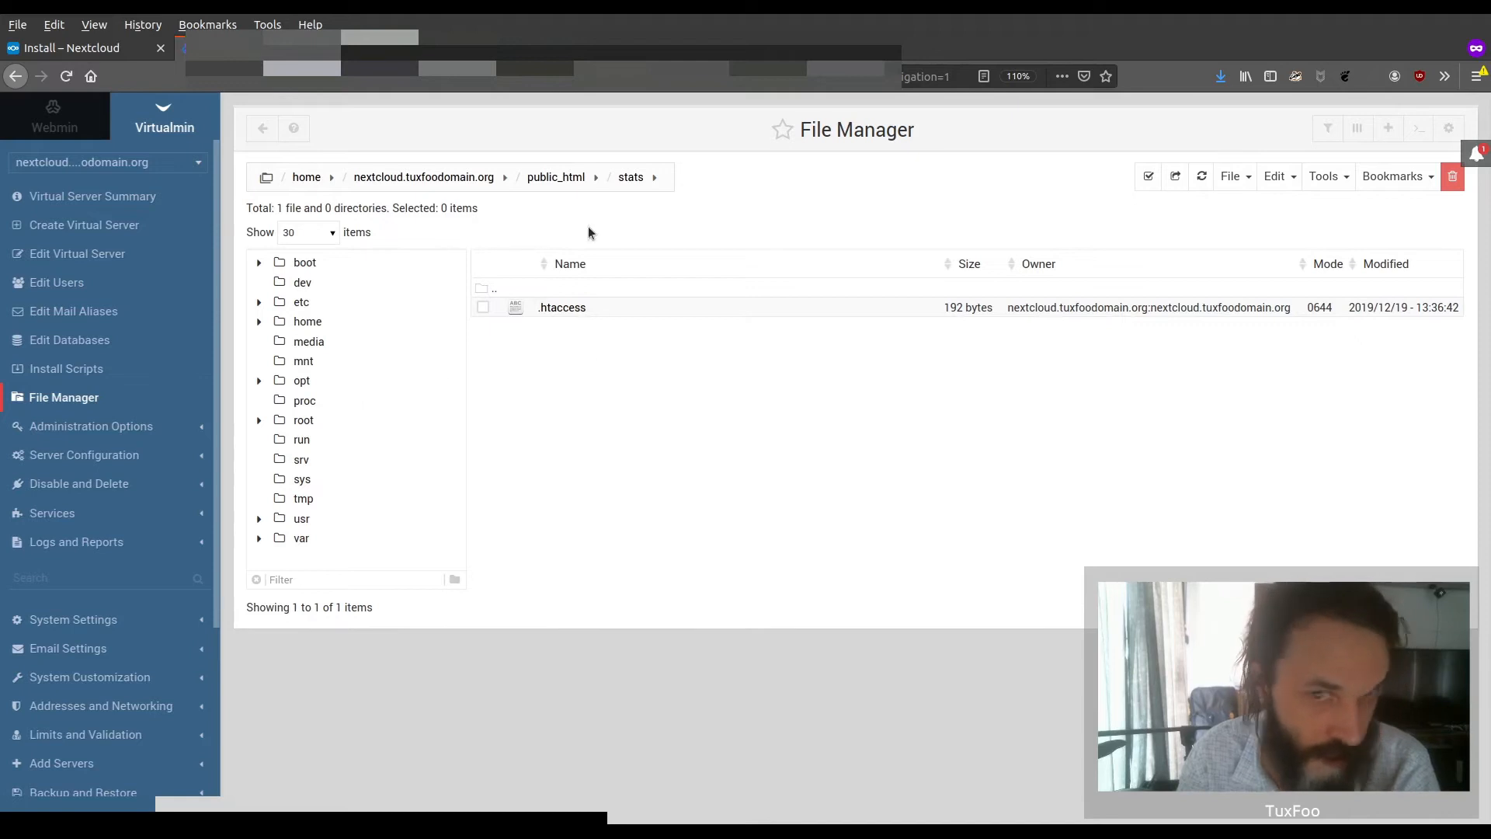
pyautogui.click(556, 178)
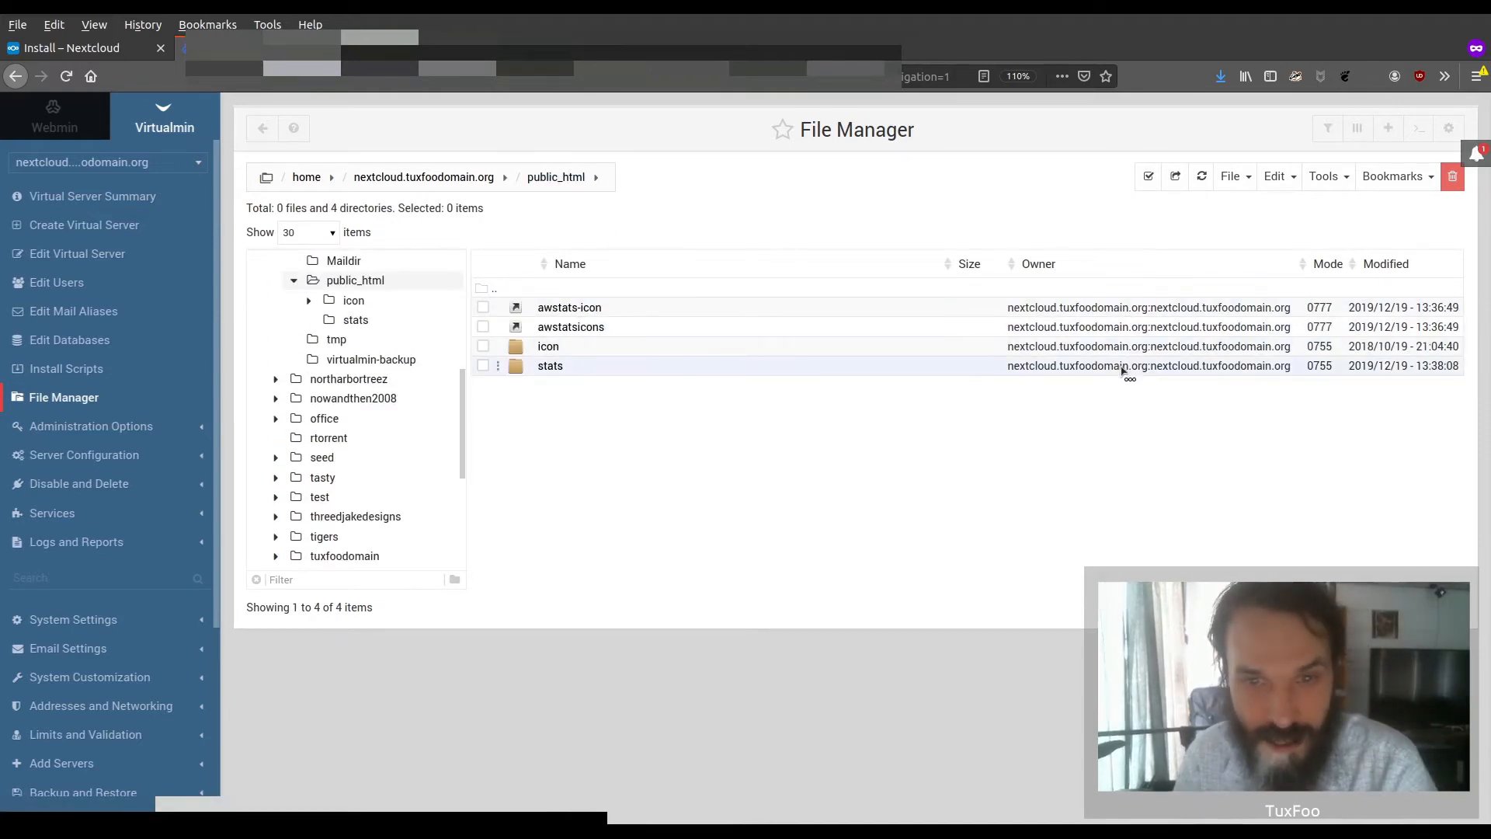
# Delete stats, icon and the awstats entries from public_html and upload setup-nextcloud.php to that directory
pyautogui.rightClick(974, 364)
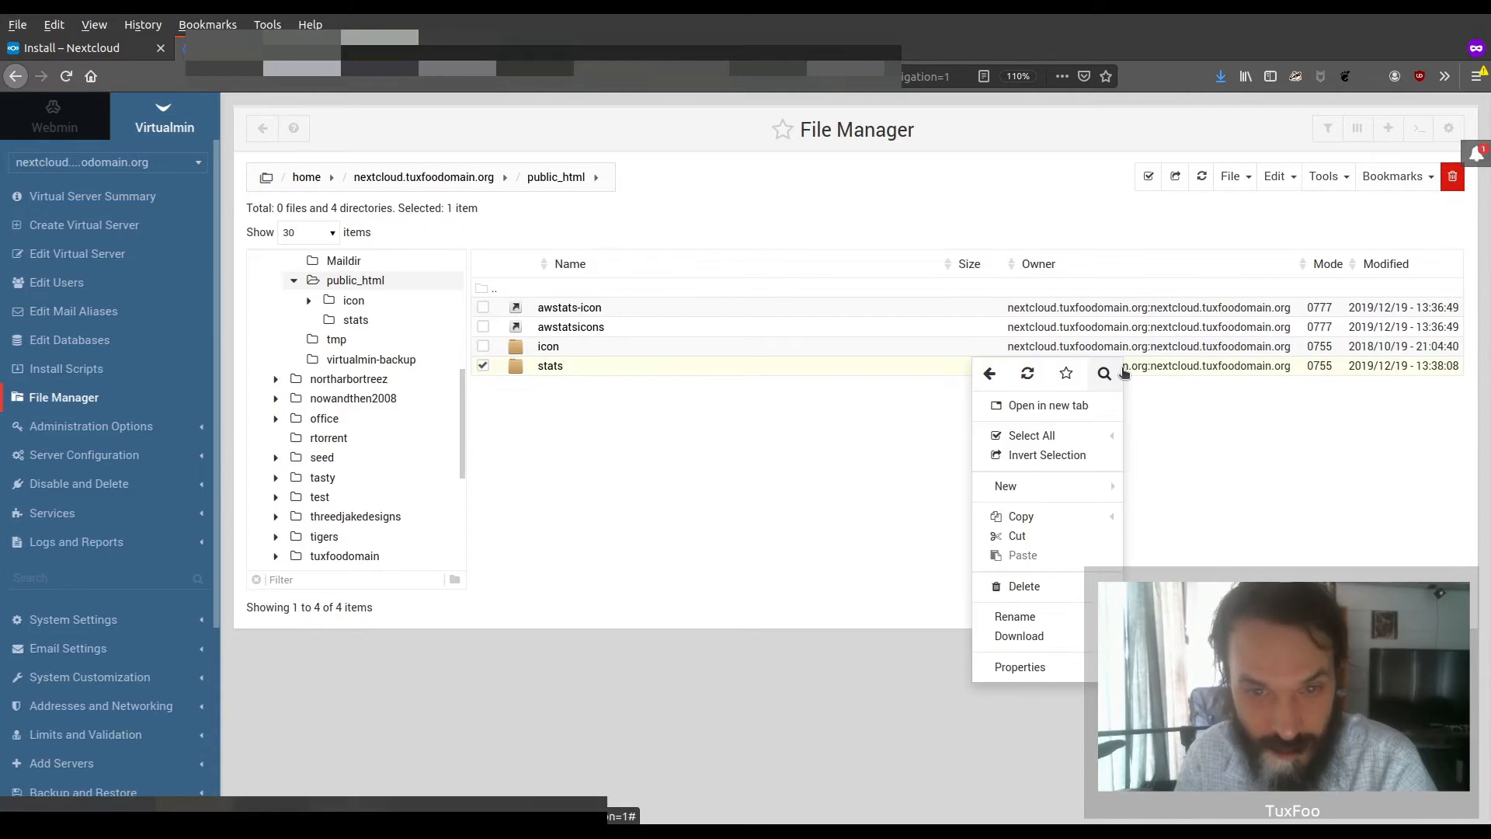
pyautogui.click(1037, 585)
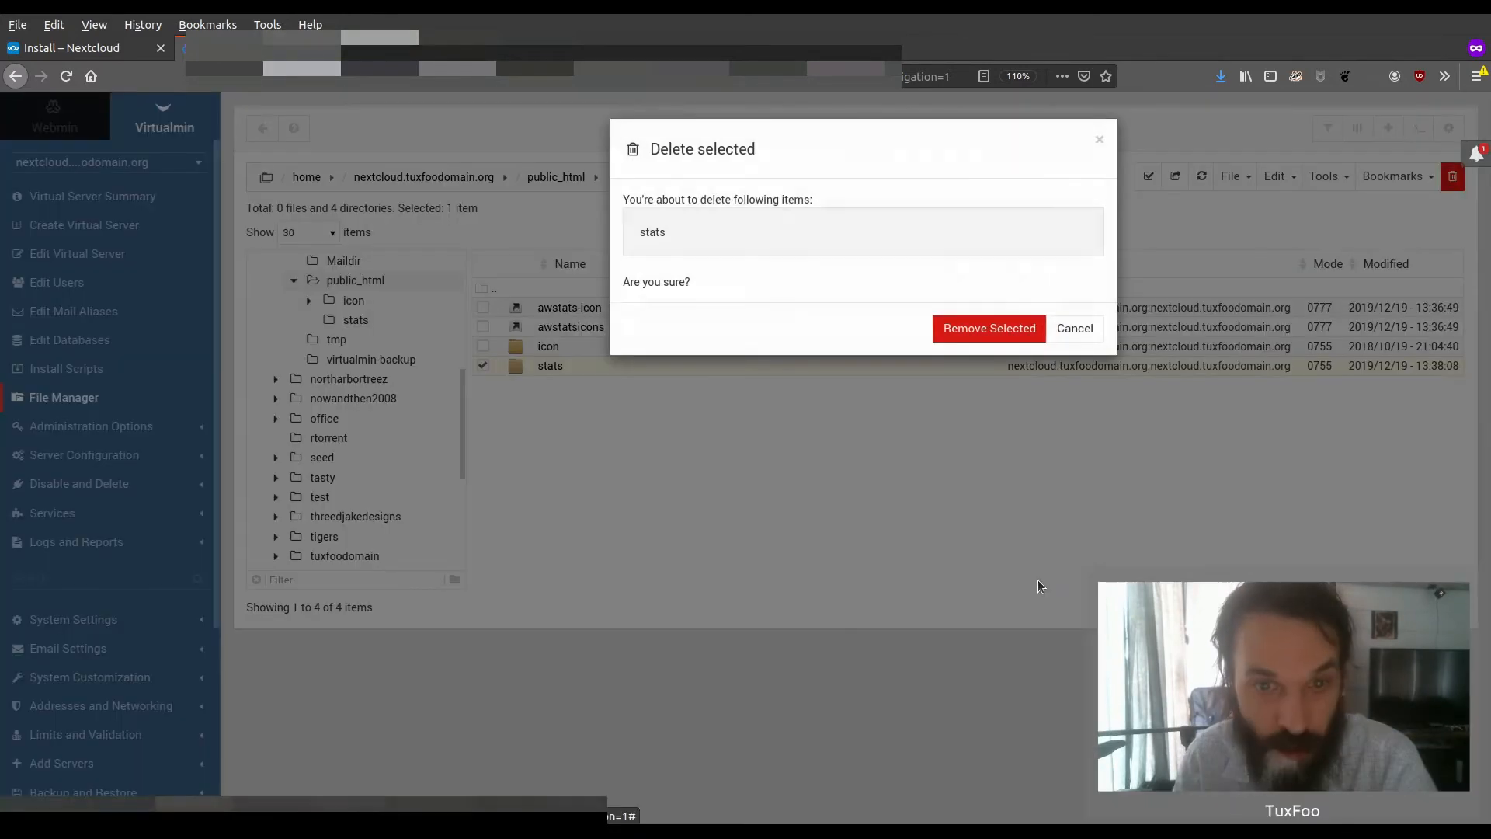
pyautogui.click(989, 326)
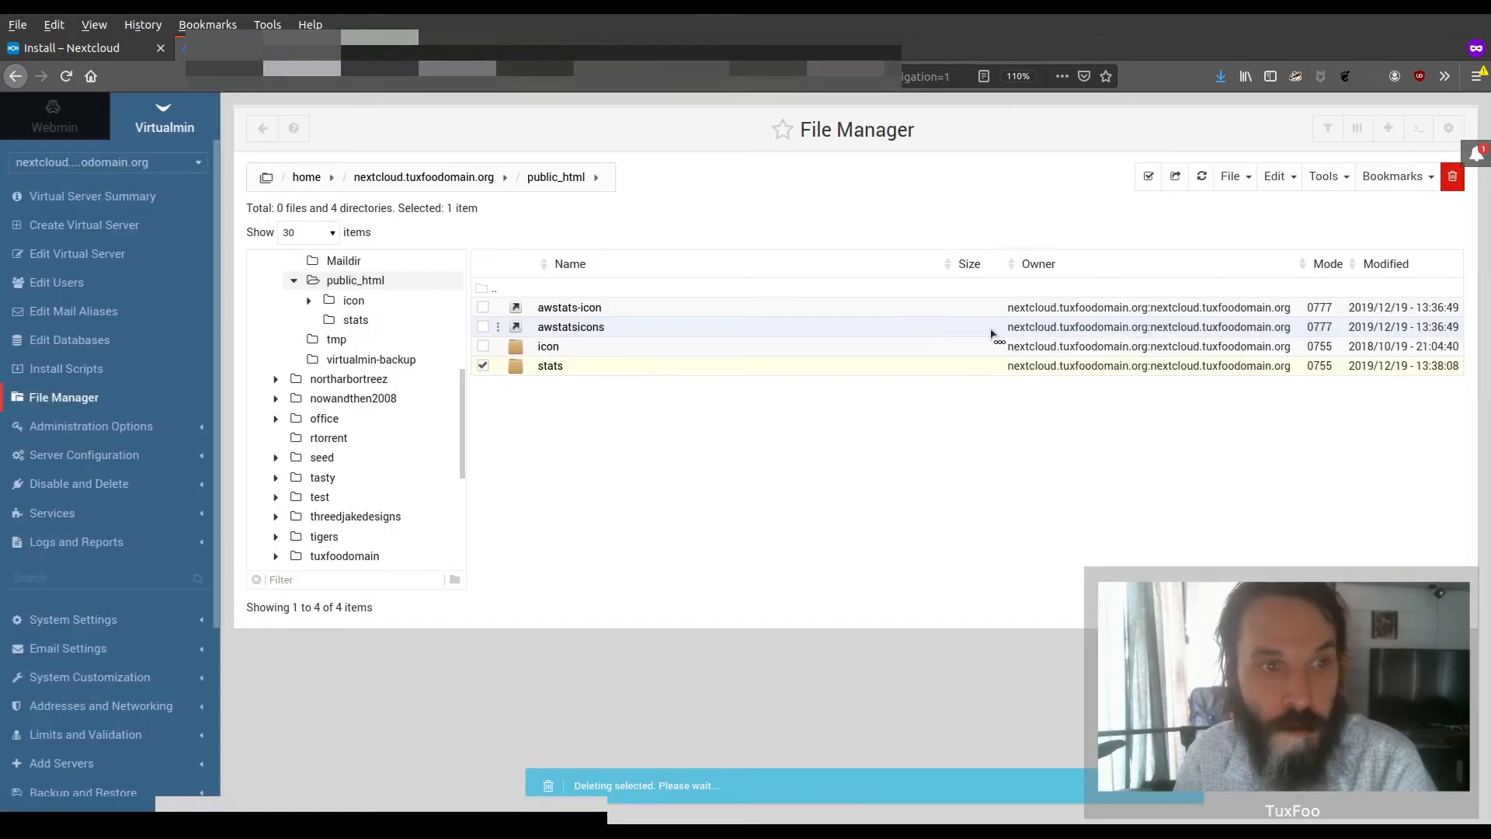
pyautogui.rightClick(1036, 346)
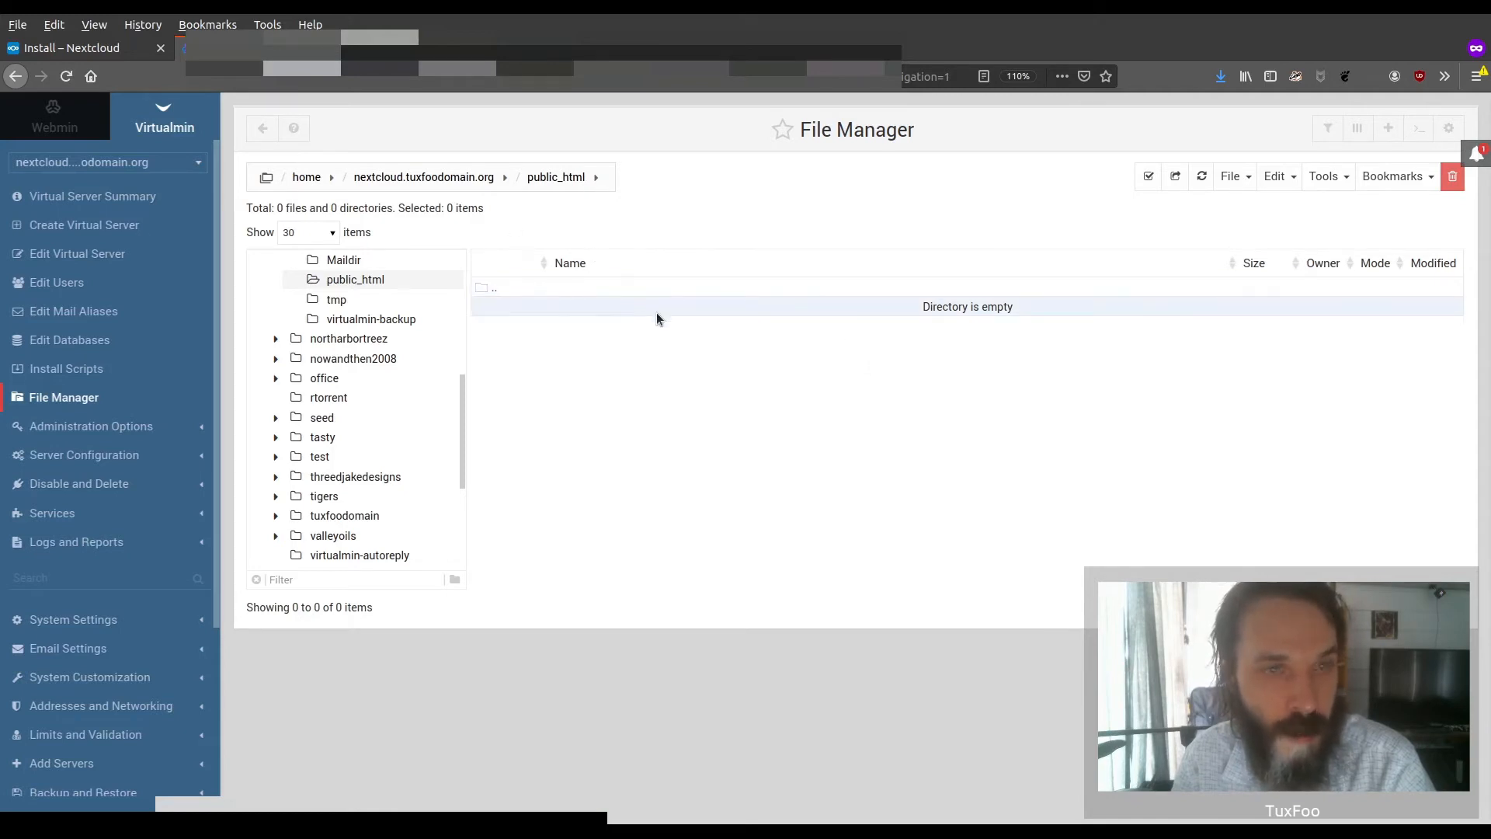
pyautogui.click(1233, 177)
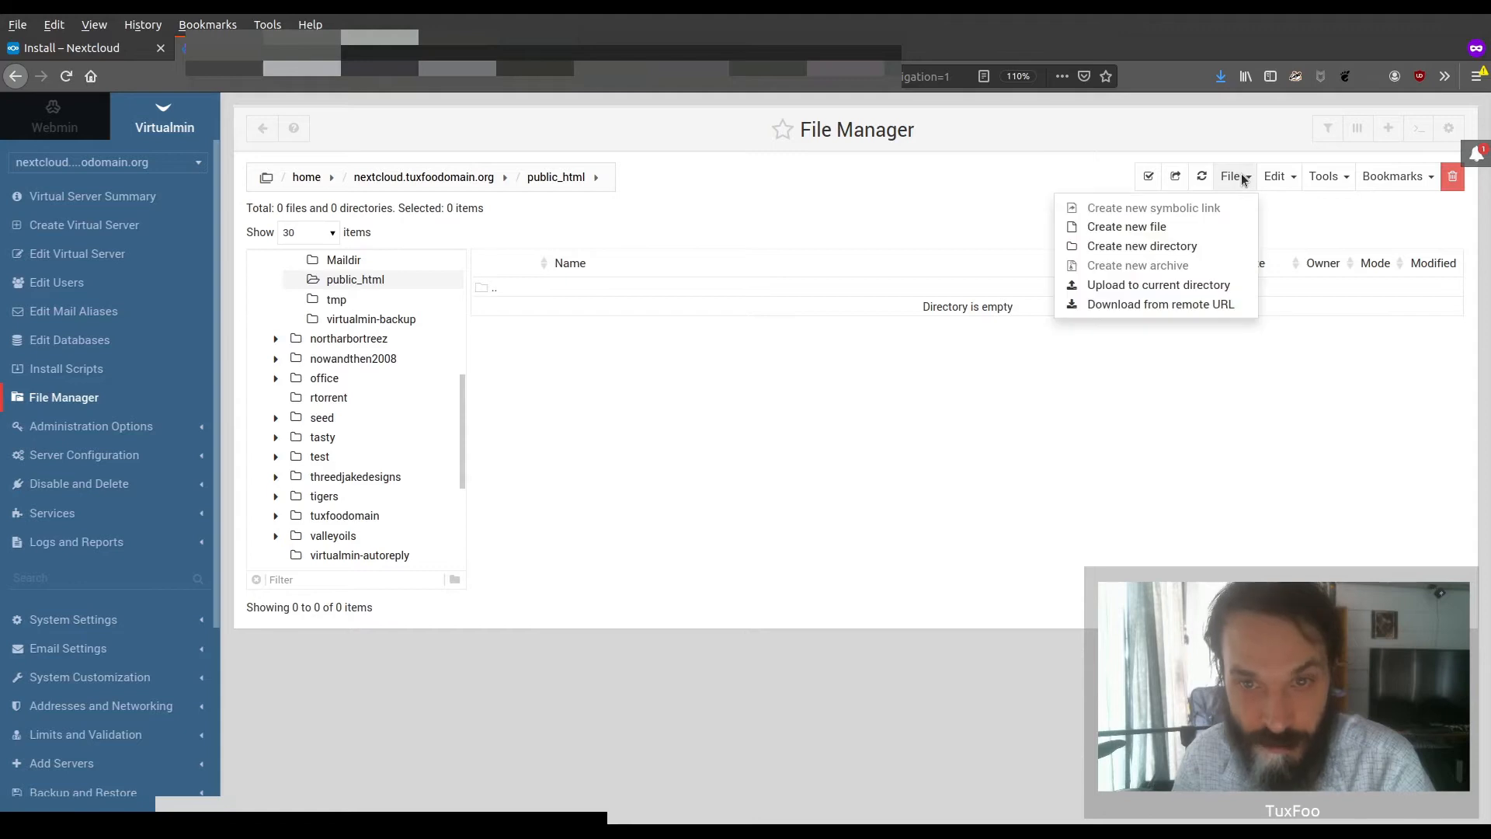
pyautogui.click(1180, 285)
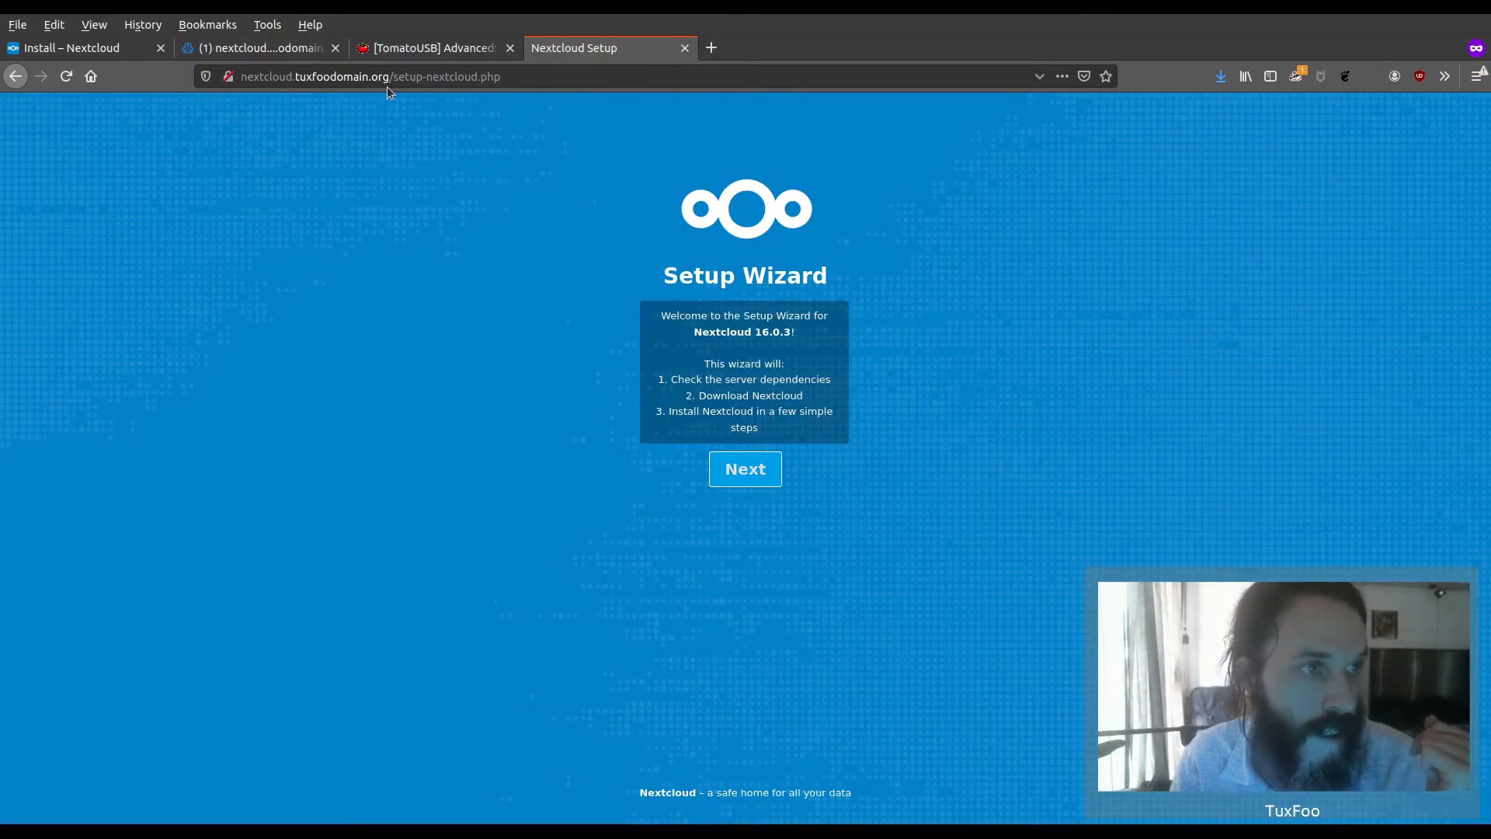
# Run the Nextcloud Setup Wizard with "." as the install directory and continue to the admin account page
pyautogui.click(757, 475)
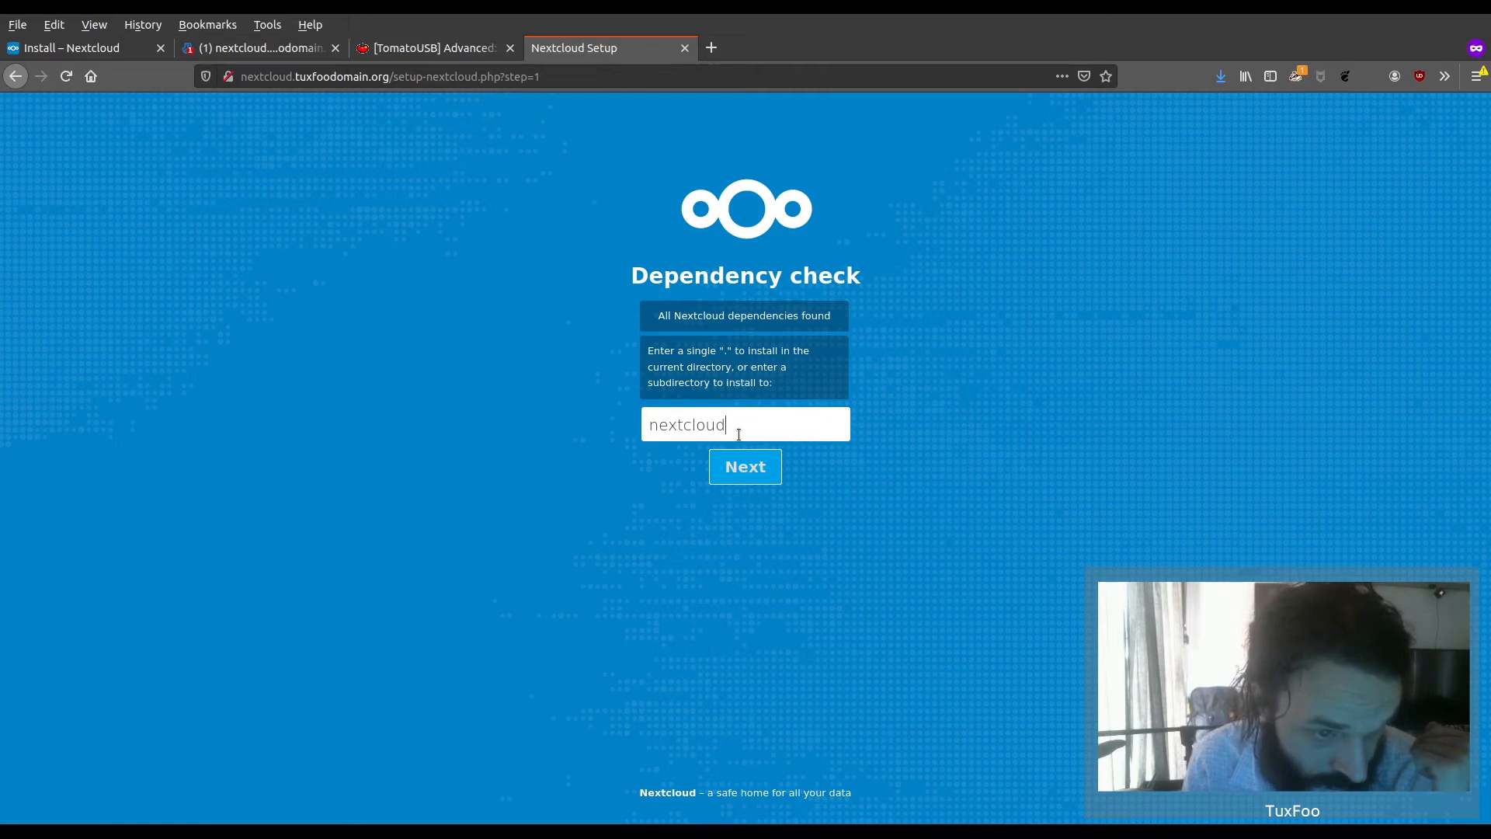
pyautogui.press('BackSpace')
pyautogui.press('BackSpace')
pyautogui.press('BackSpace')
pyautogui.press('BackSpace')
pyautogui.press('BackSpace')
pyautogui.press('BackSpace')
pyautogui.press('BackSpace')
pyautogui.press('BackSpace')
pyautogui.press('BackSpace')
pyautogui.write('n')
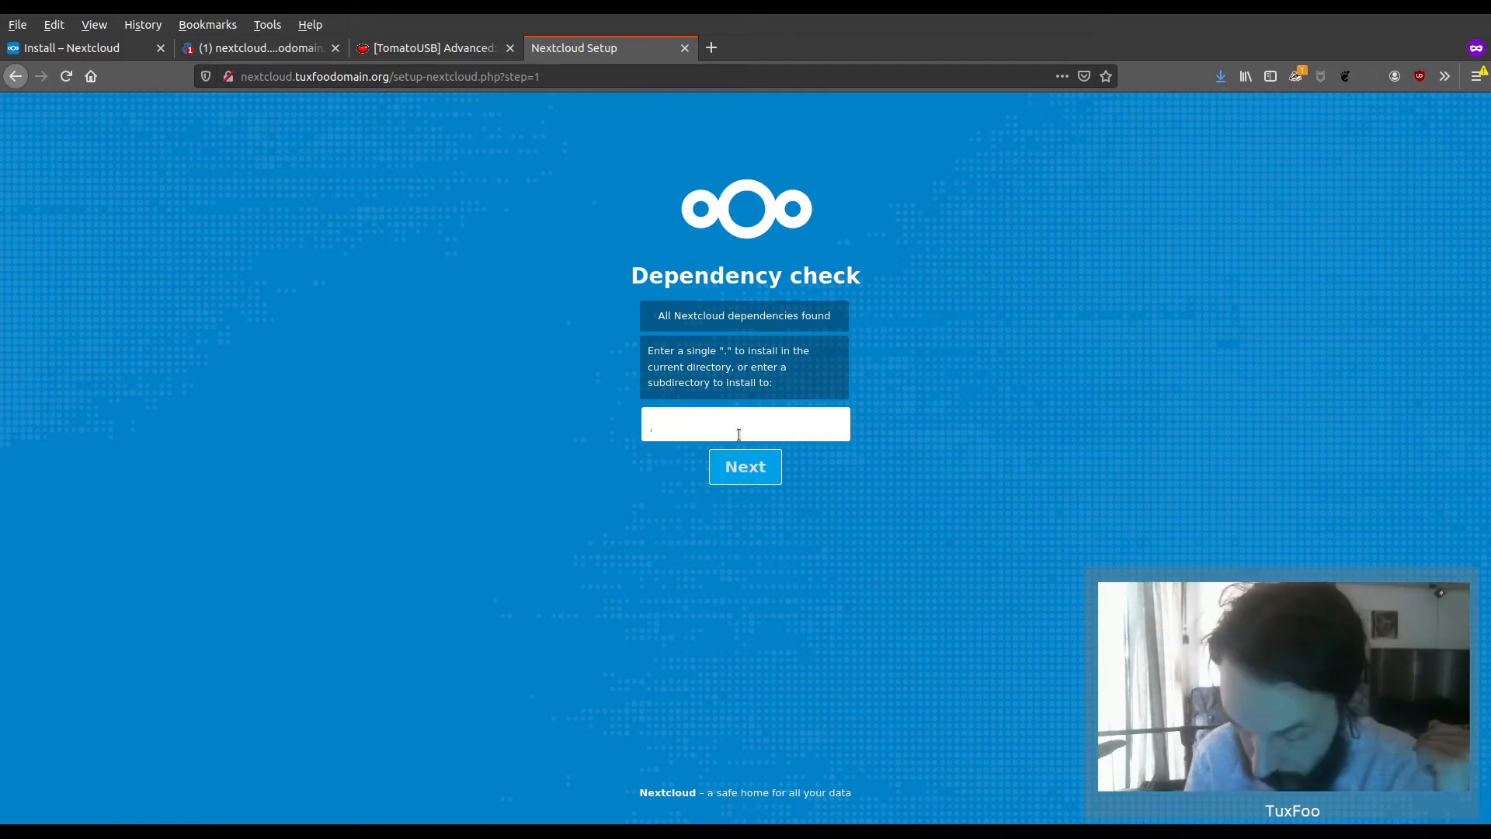
pyautogui.click(757, 469)
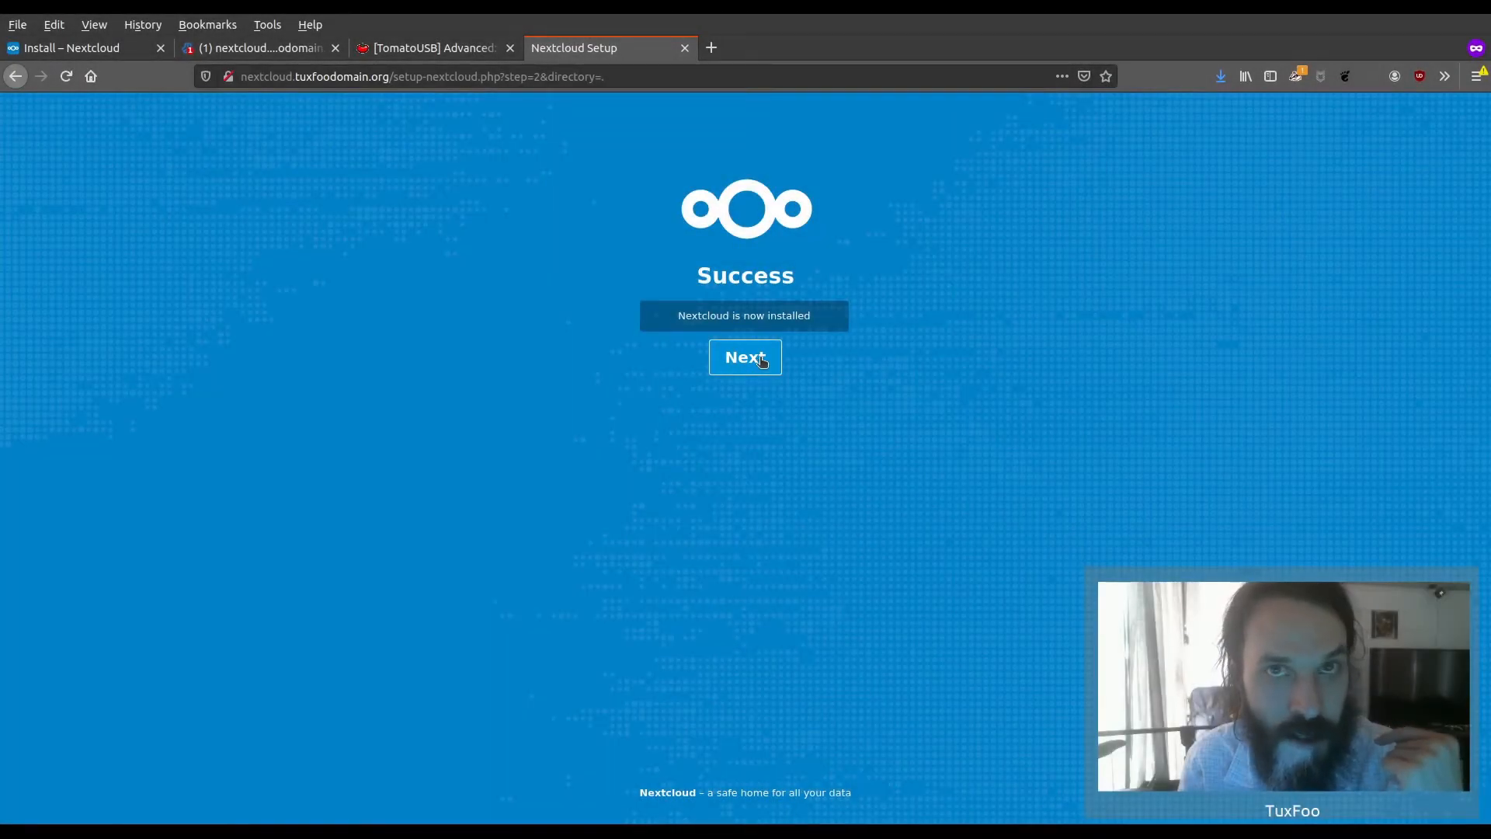
pyautogui.click(761, 359)
# Fill in the new Nextcloud admin account with the username tuxfoo and the account password
pyautogui.click(733, 300)
pyautogui.write('tux')
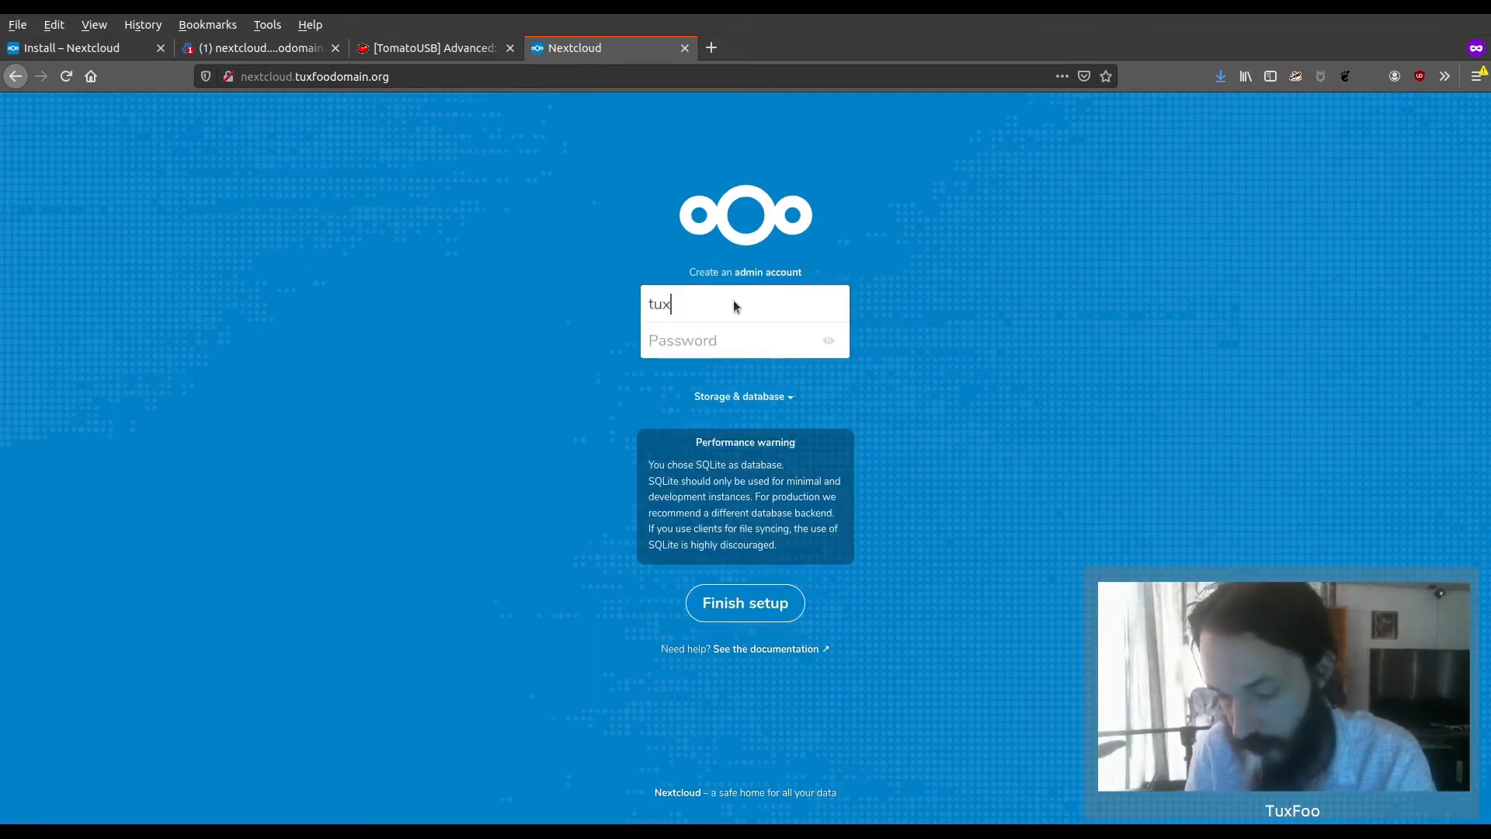
pyautogui.write('foo')
pyautogui.press('Tab')
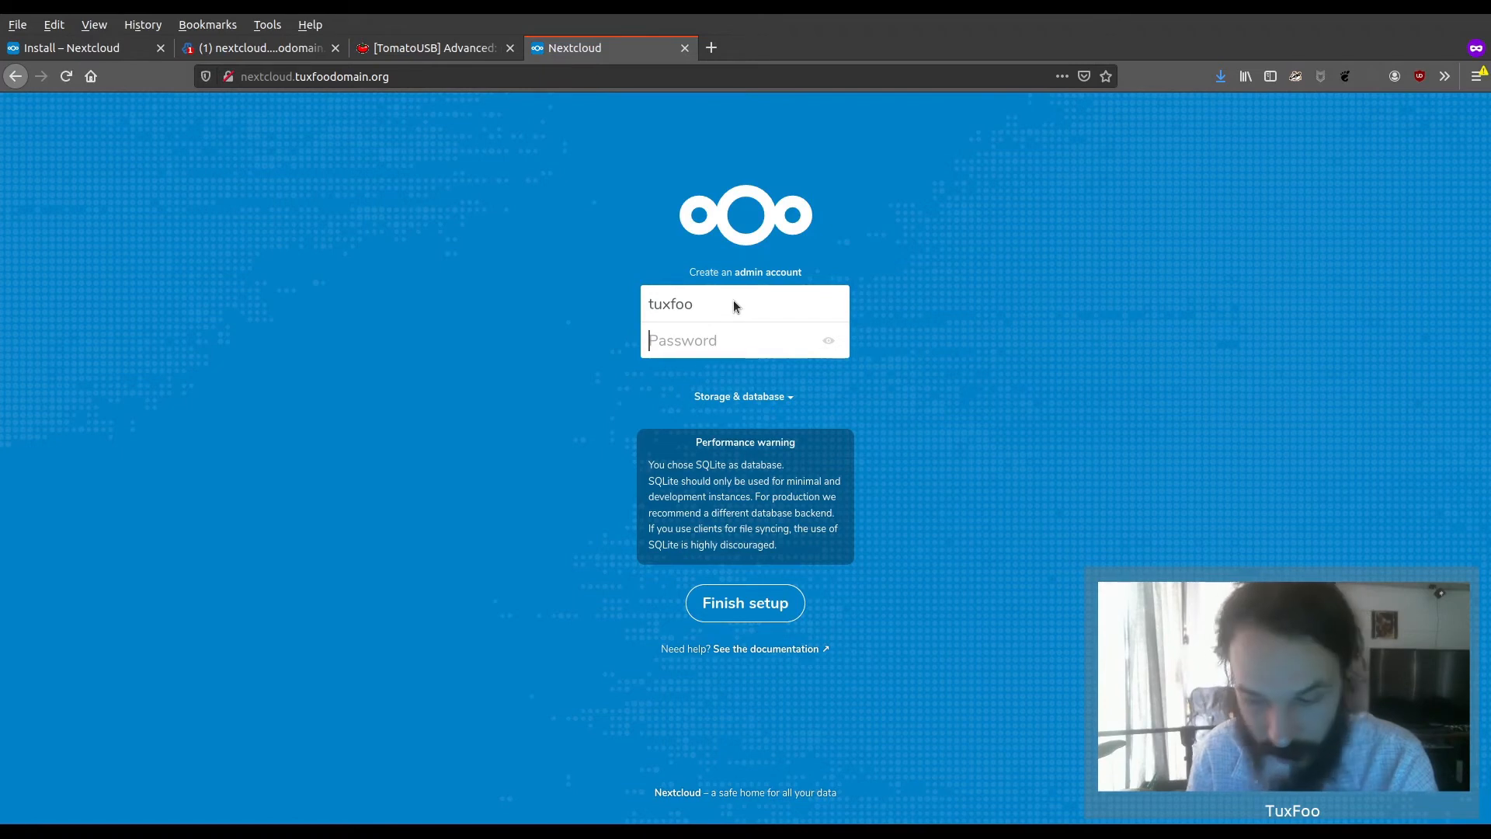
pyautogui.write('•••••••••••')
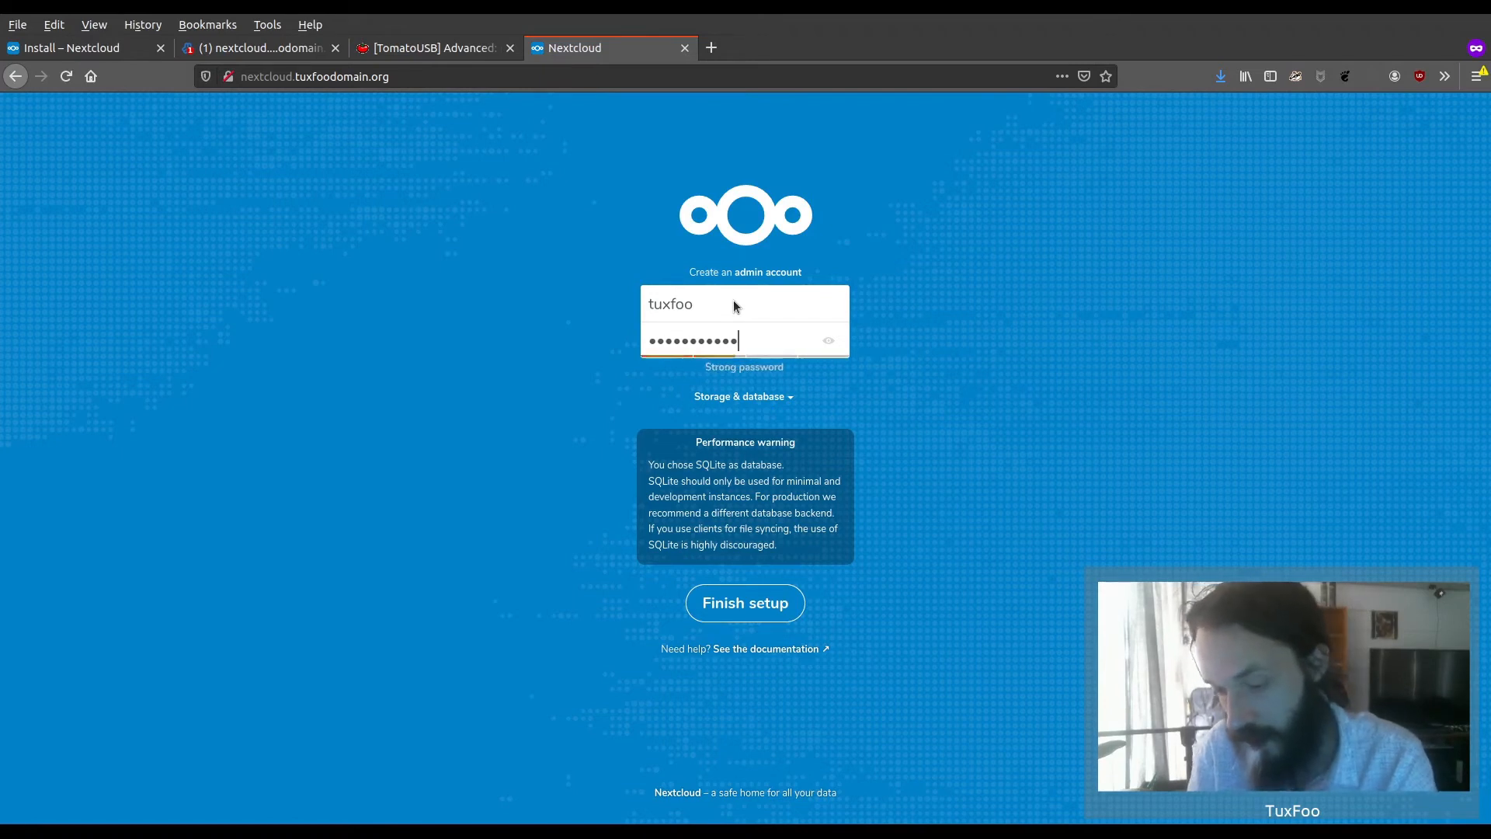
pyautogui.write('•••')
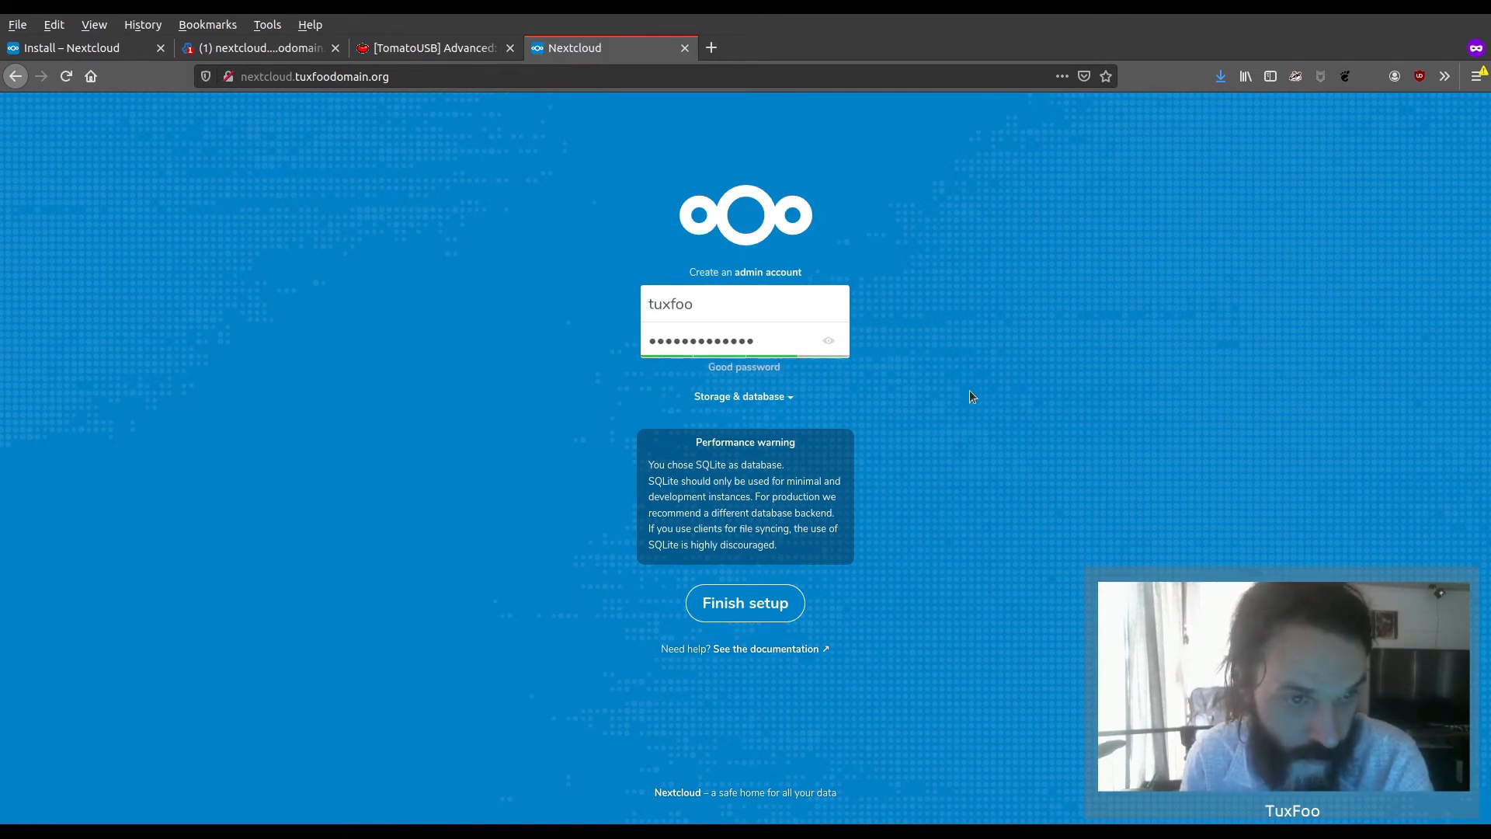
# Expand the storage and database options, choose MySQL/MariaDB, and check the database name nextcloud_tuxfoodomain_org in Virtualmin before returning to the setup form
pyautogui.click(786, 398)
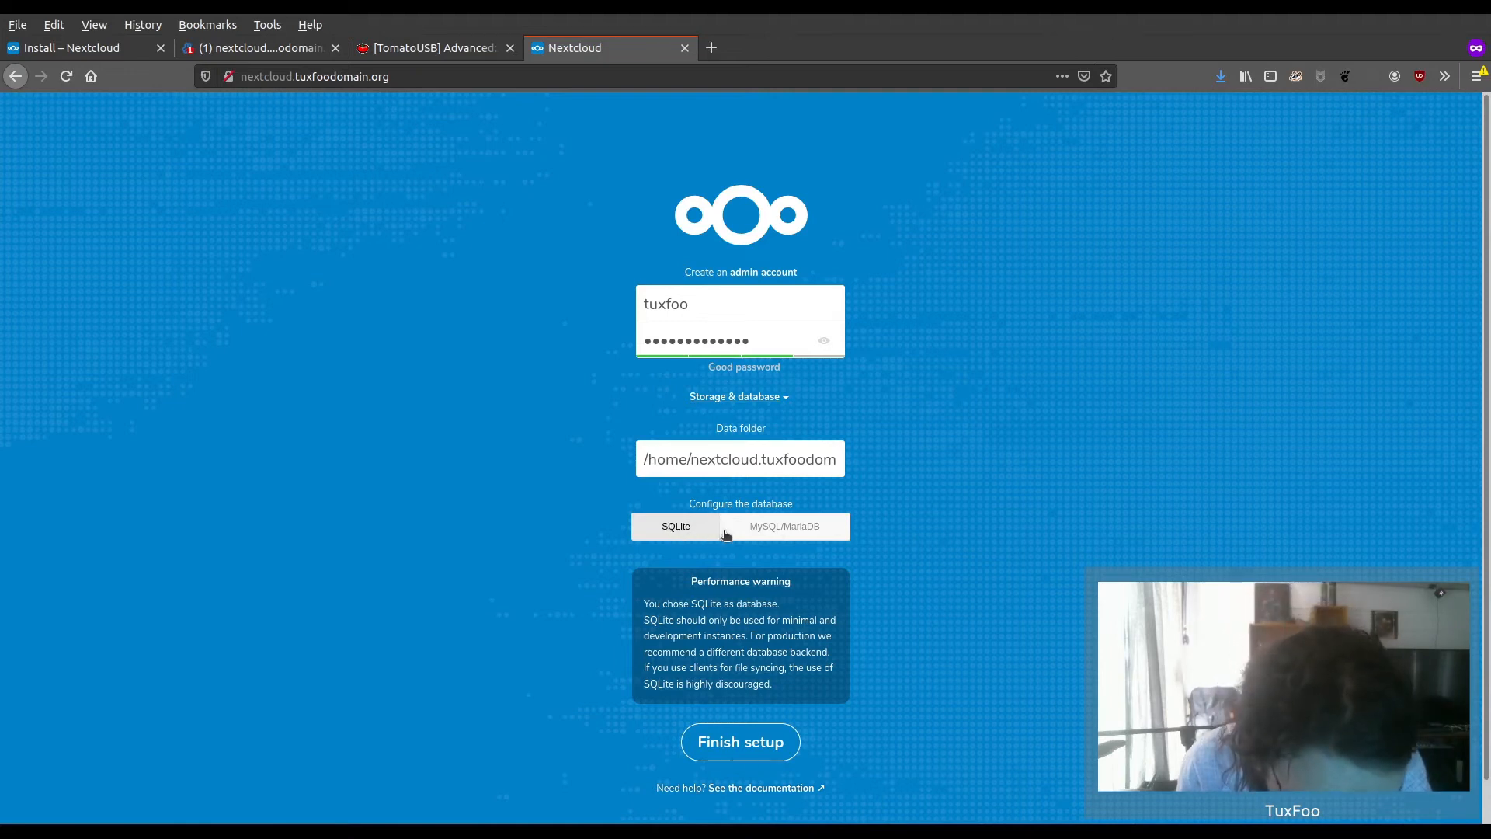
pyautogui.click(785, 529)
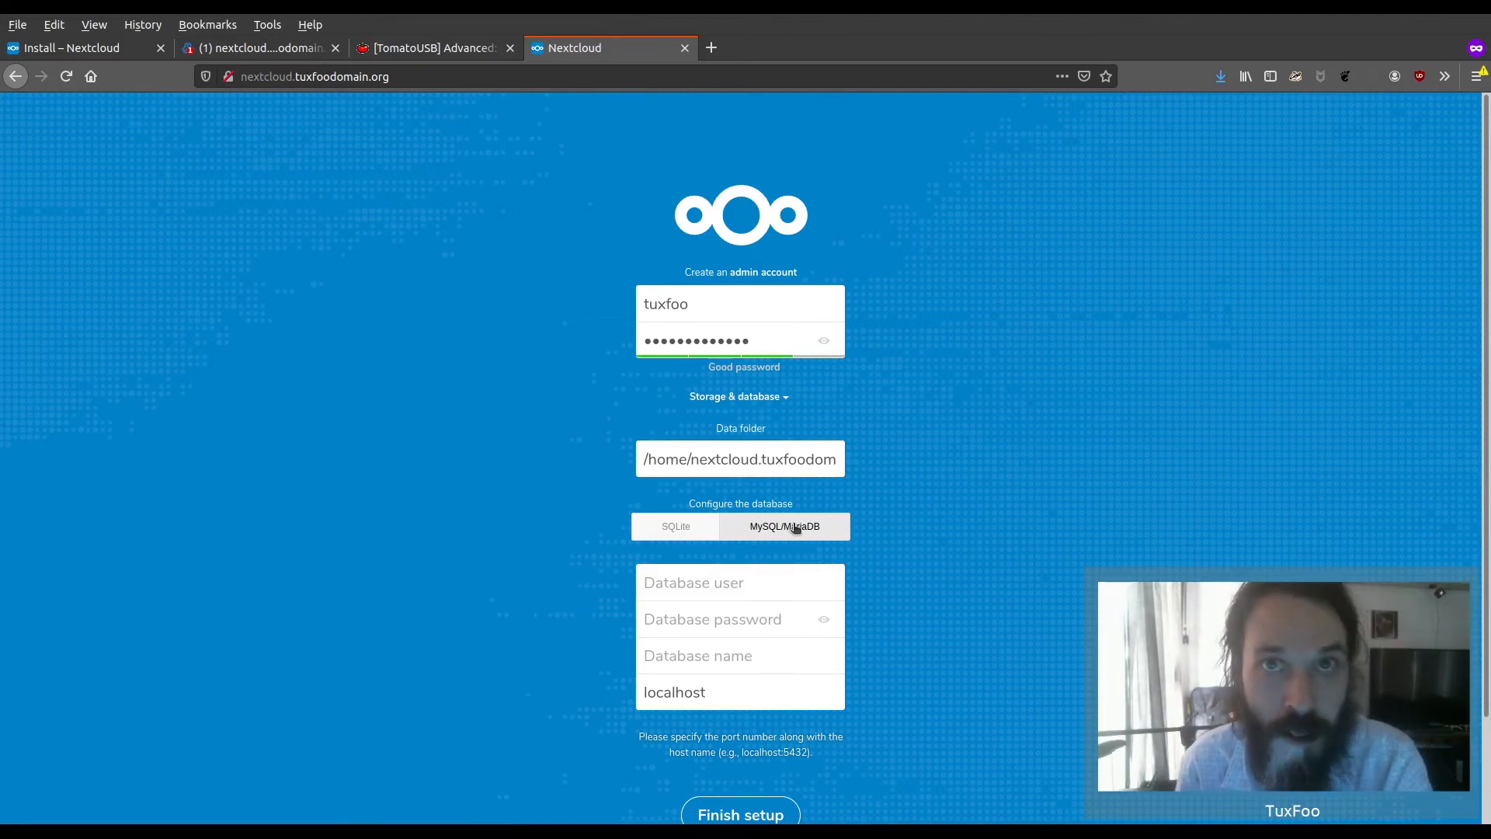
pyautogui.scroll(-3, 769, 582)
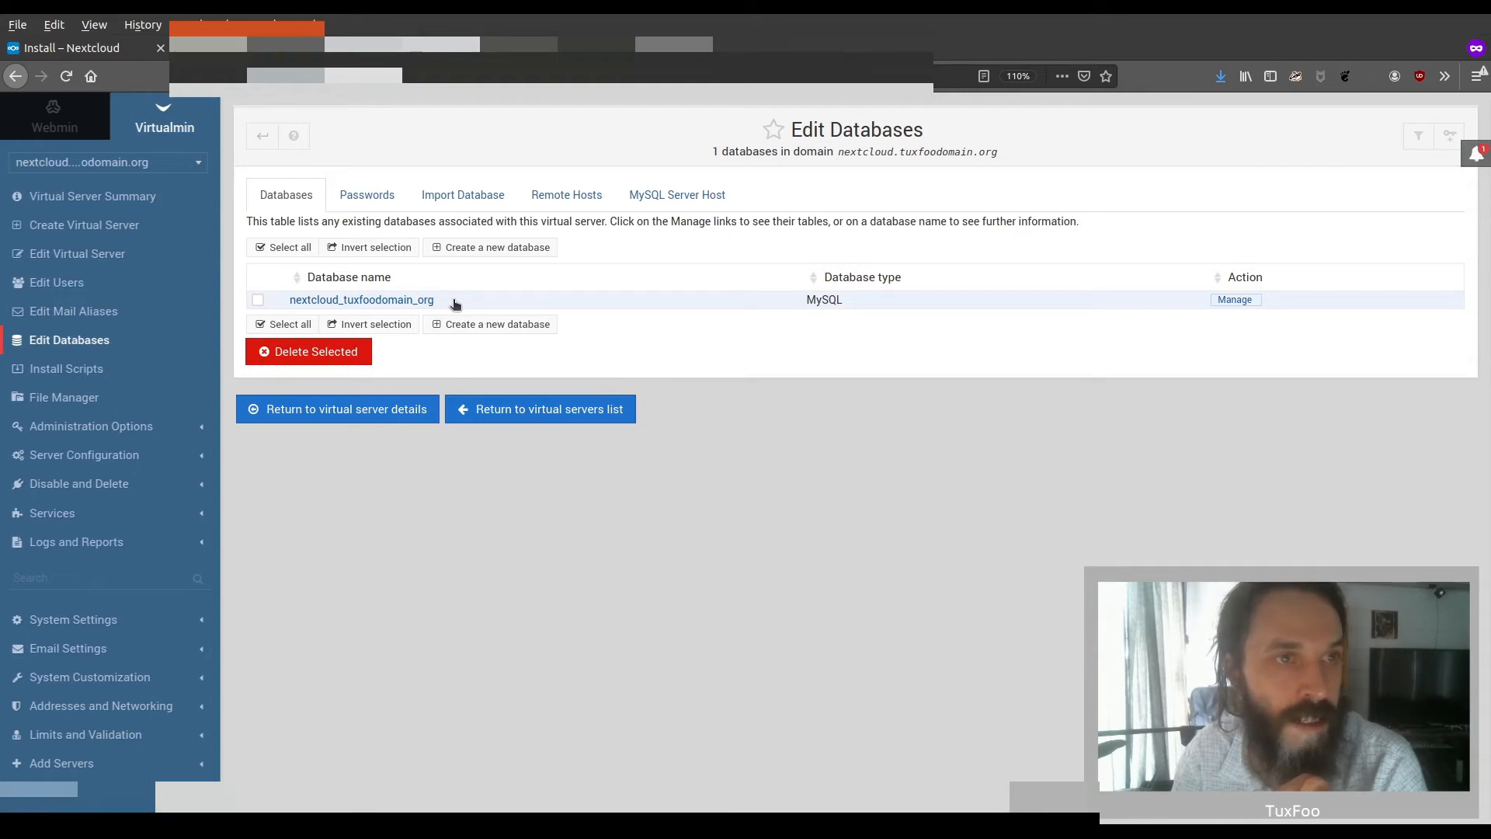
pyautogui.click(558, 29)
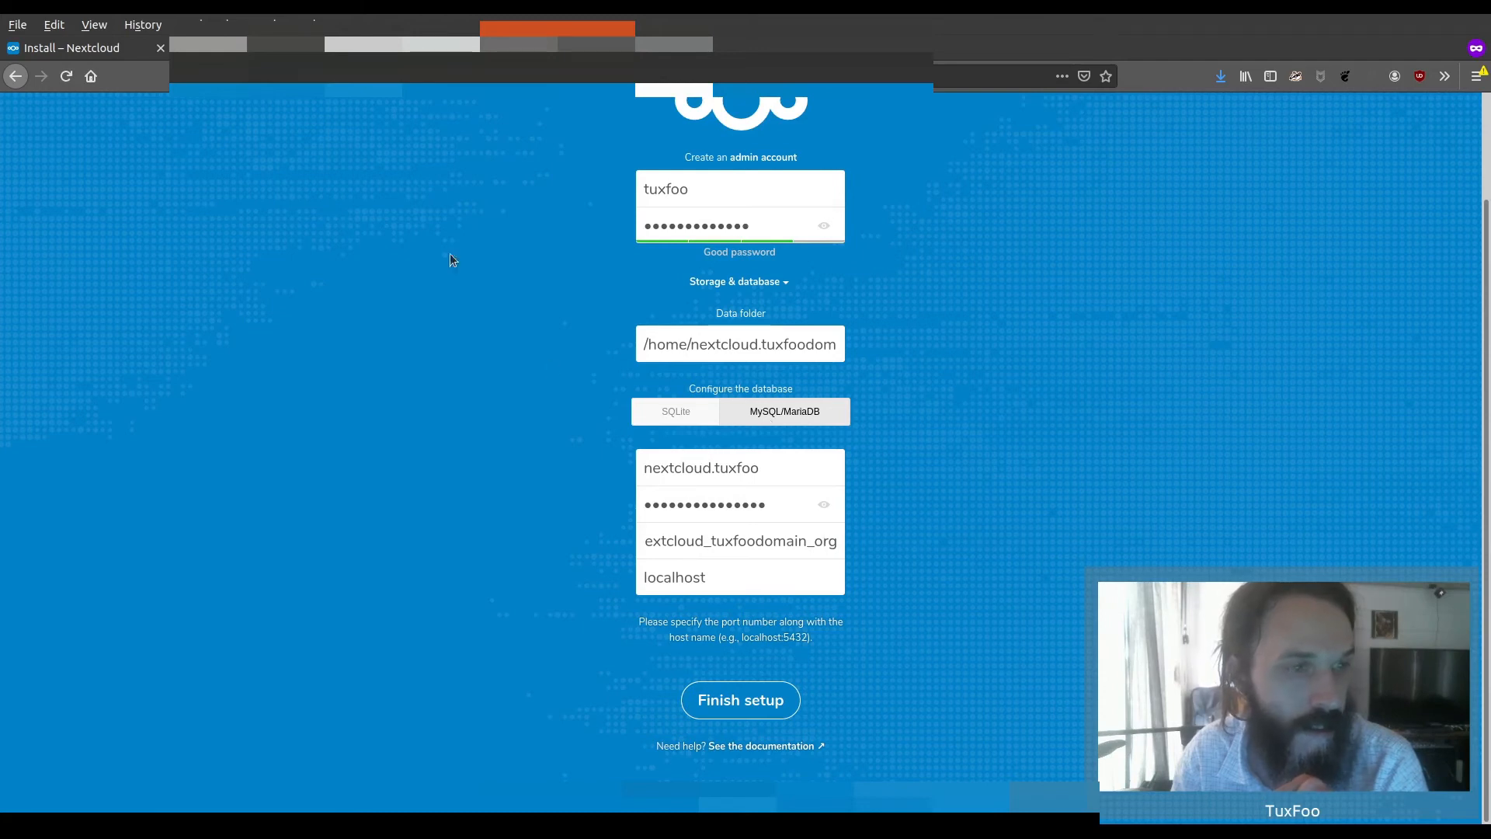
# Check the database password settings for nextcloud.tuxfoodomain.org in Virtualmin, then finish the Nextcloud setup
pyautogui.click(247, 29)
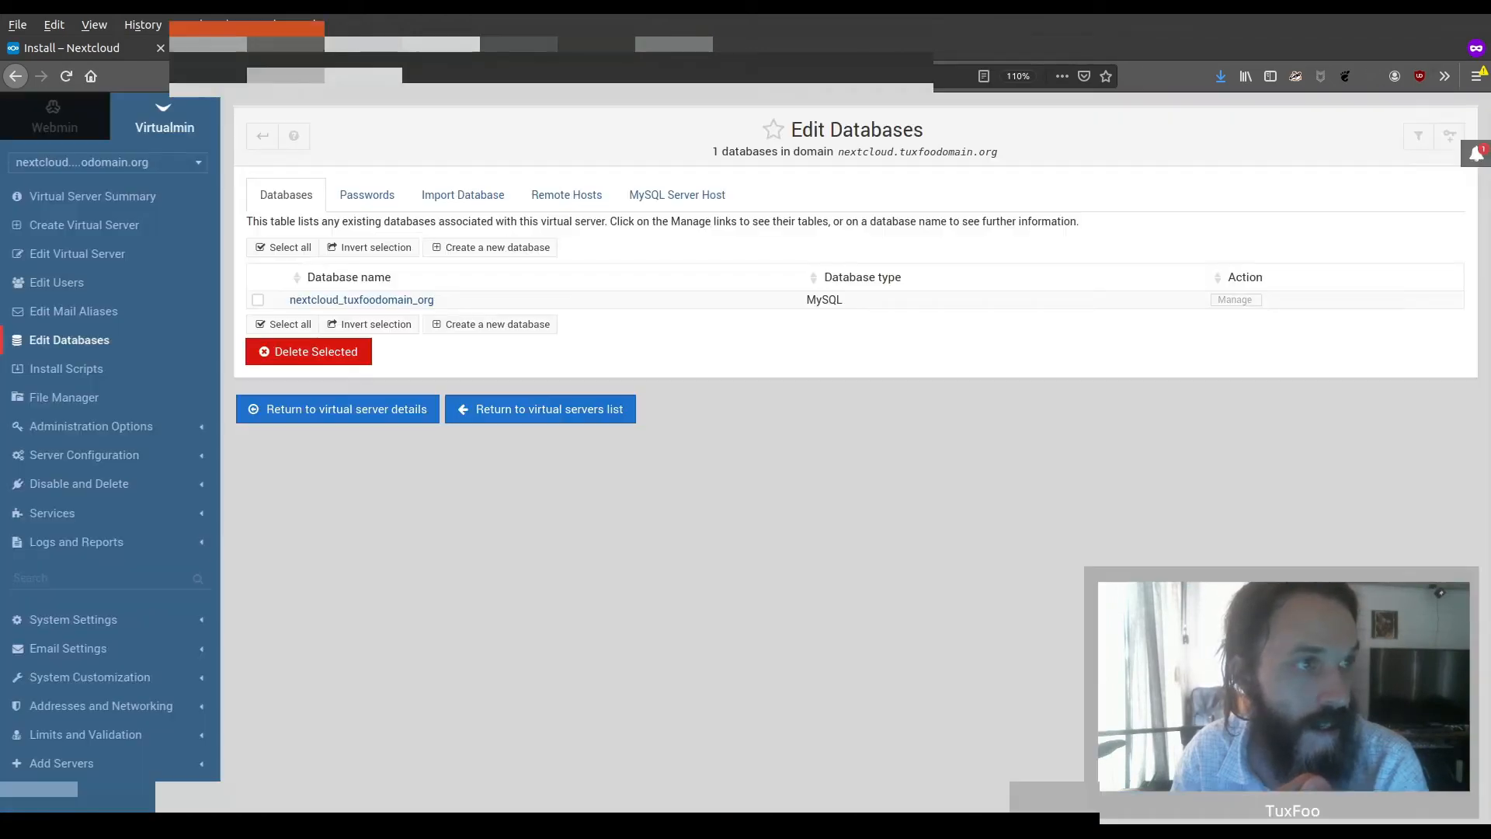
pyautogui.click(379, 198)
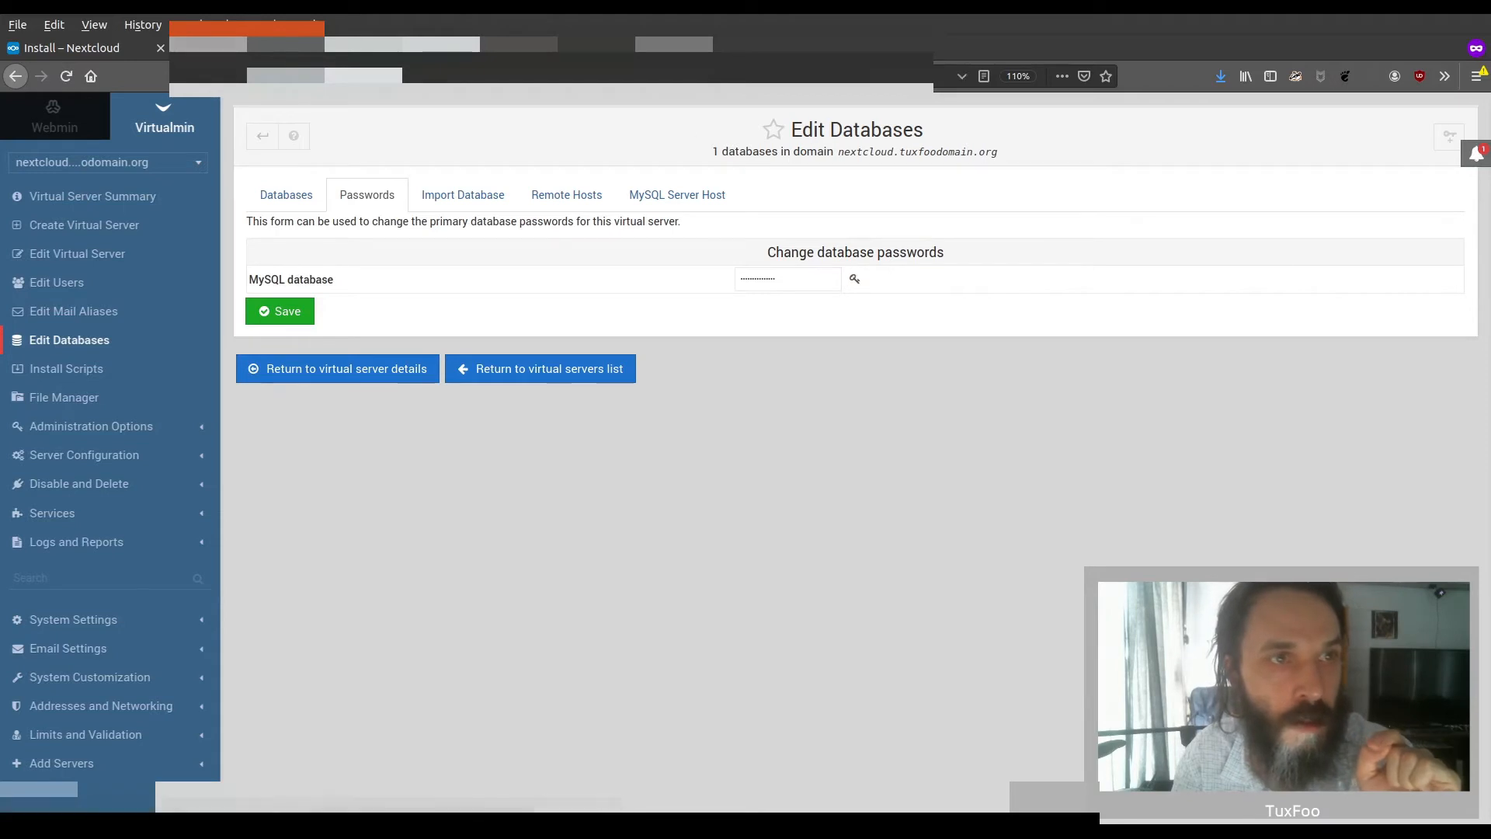
pyautogui.click(573, 47)
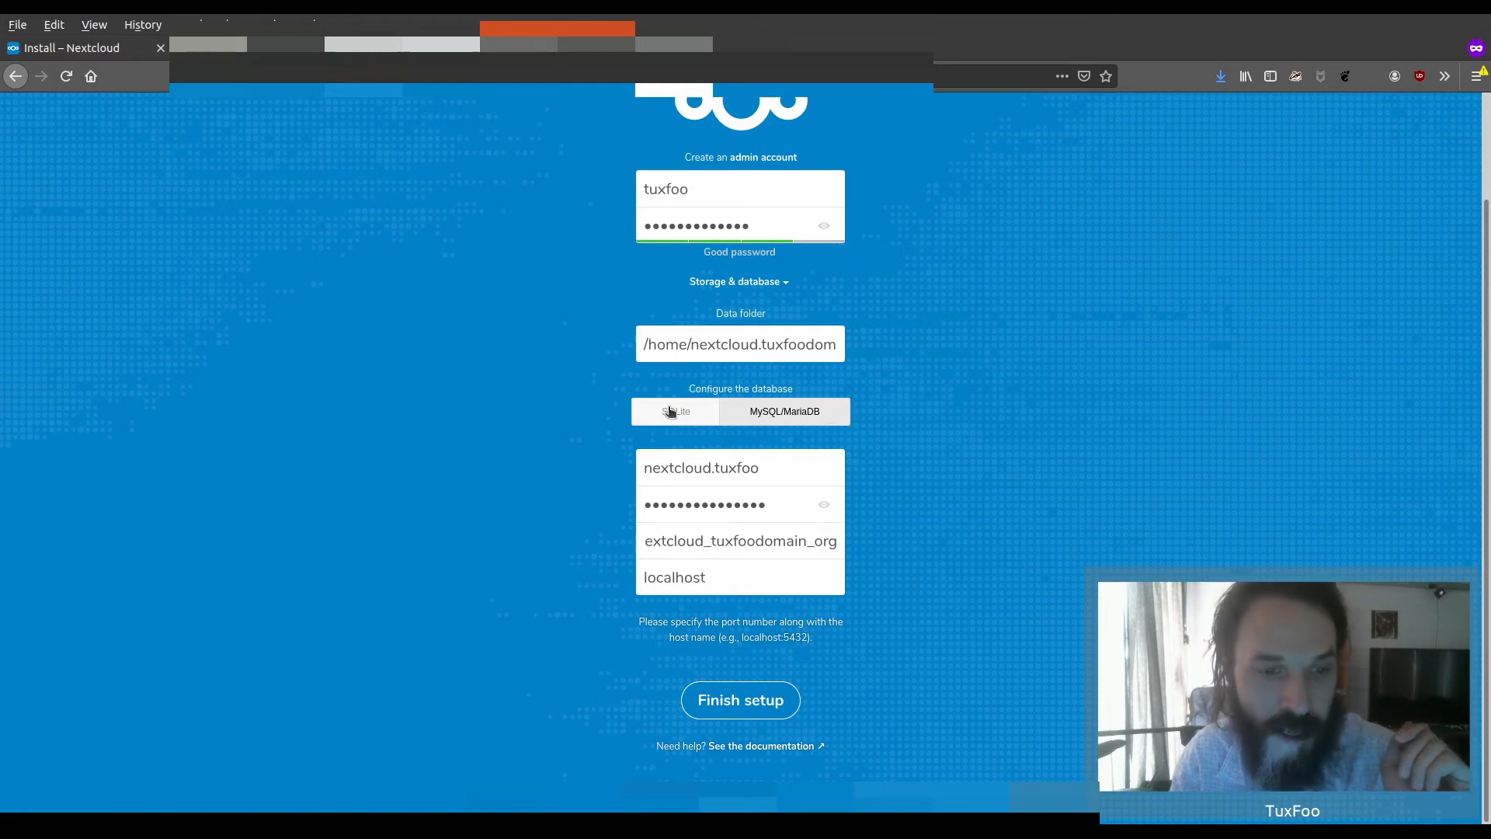
pyautogui.click(753, 698)
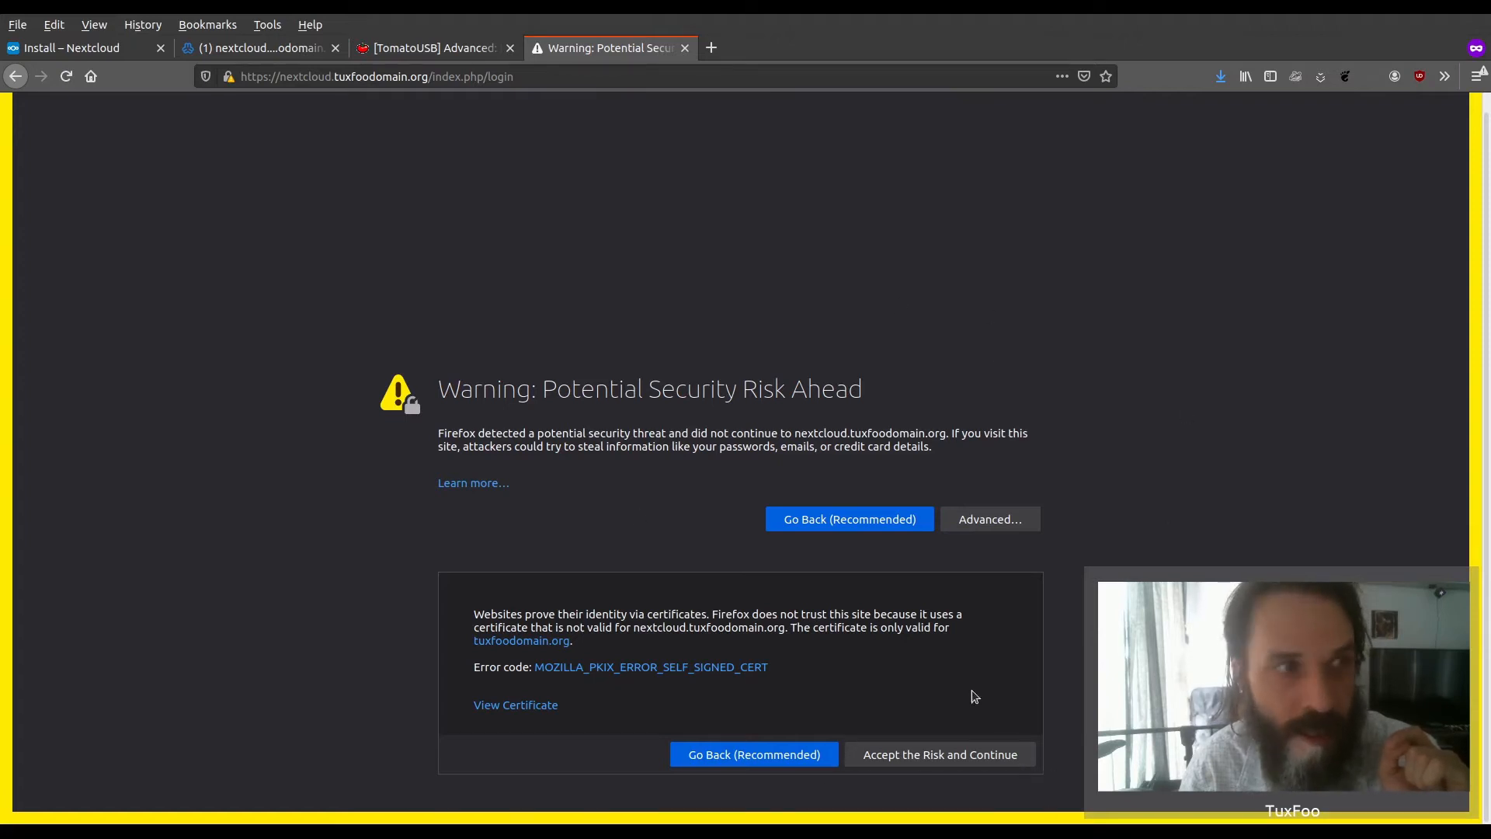
# Open the SSL certificate settings of the nextcloud.tuxfoodomain.org virtual server in Virtualmin
pyautogui.click(256, 47)
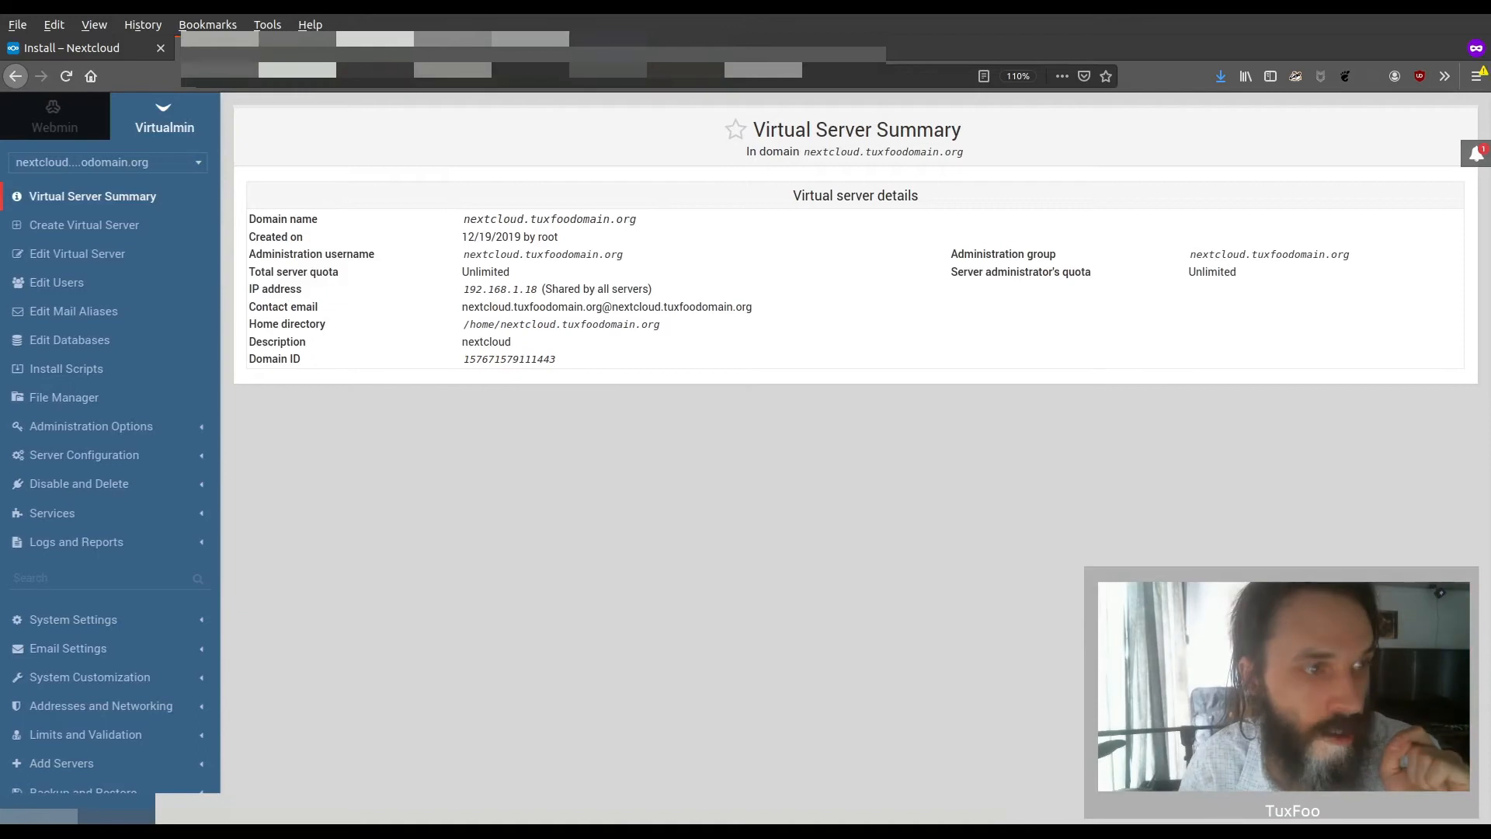
pyautogui.click(116, 453)
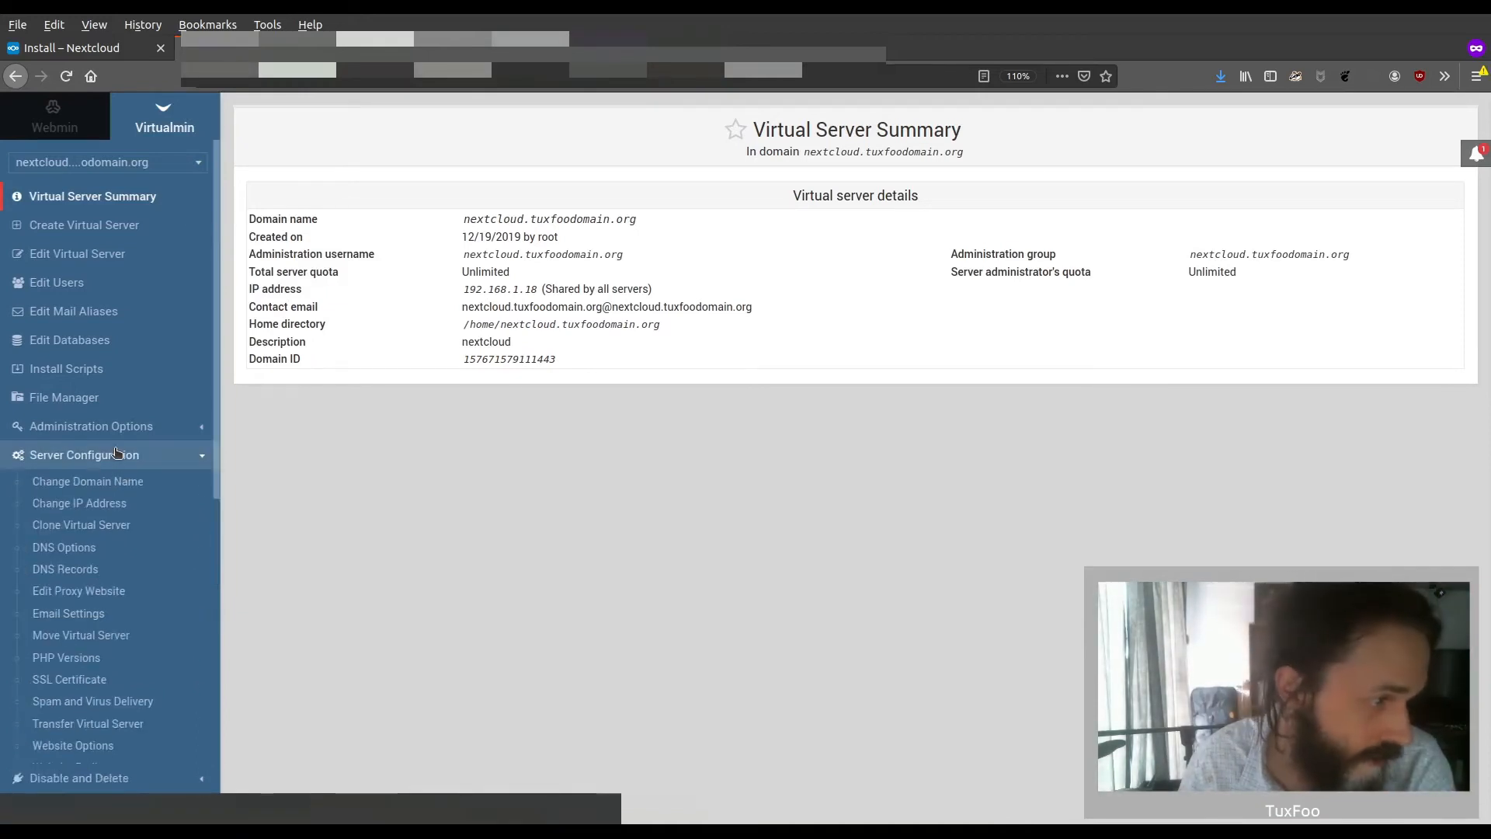
pyautogui.click(118, 425)
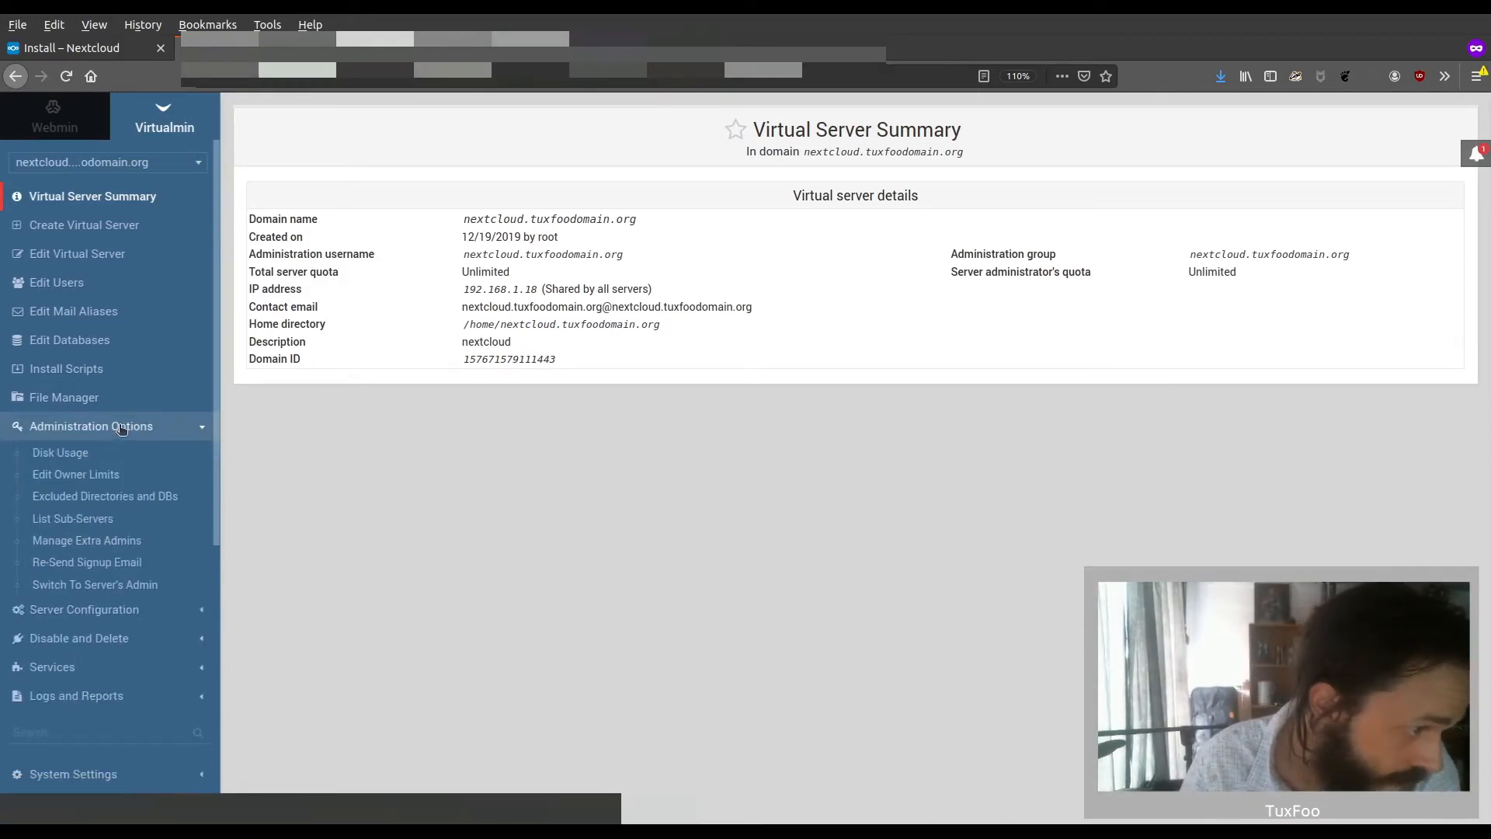
pyautogui.scroll(-3, 109, 443)
pyautogui.click(112, 498)
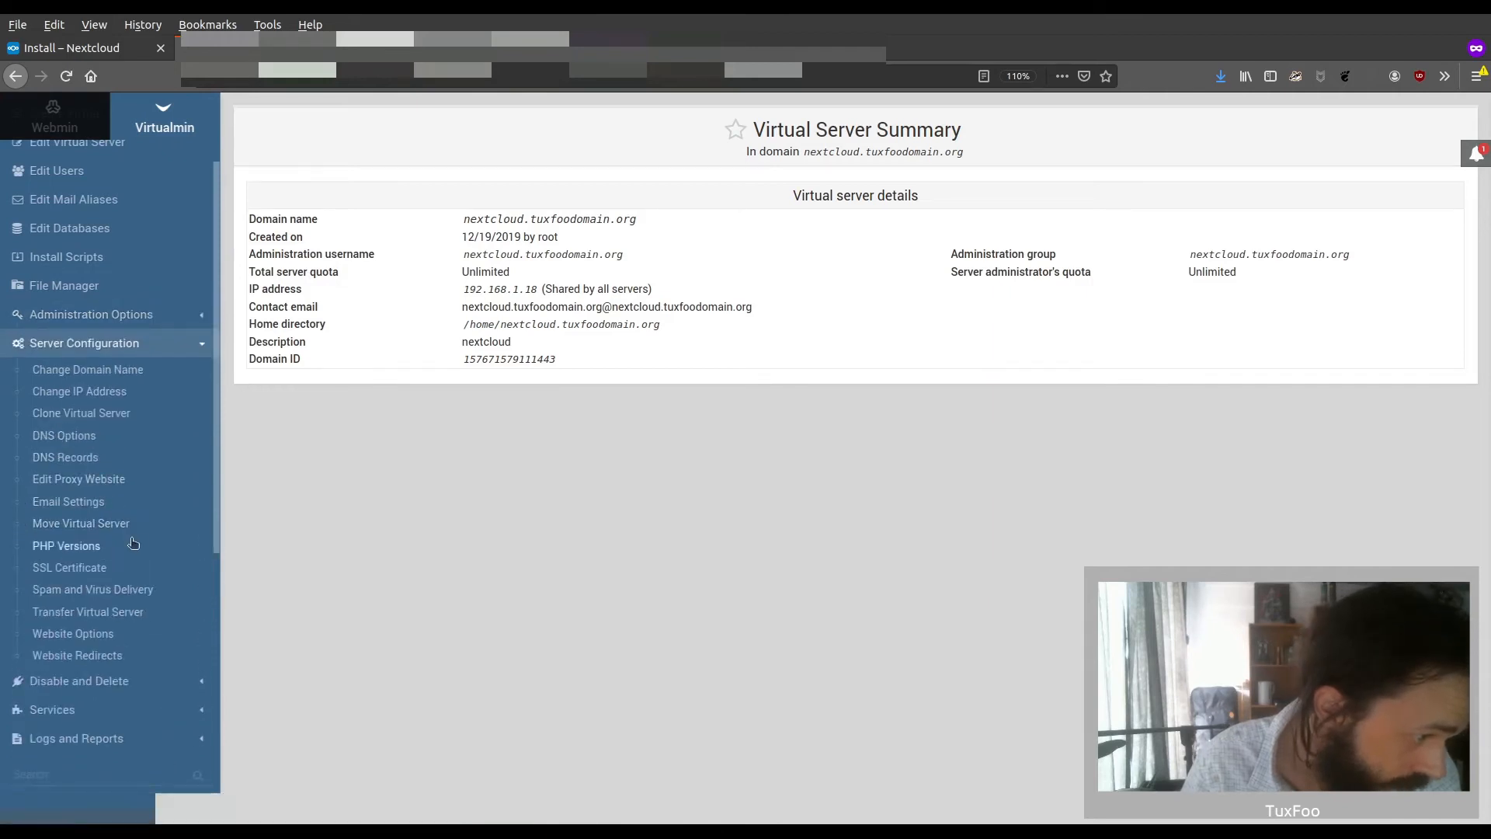
pyautogui.click(102, 570)
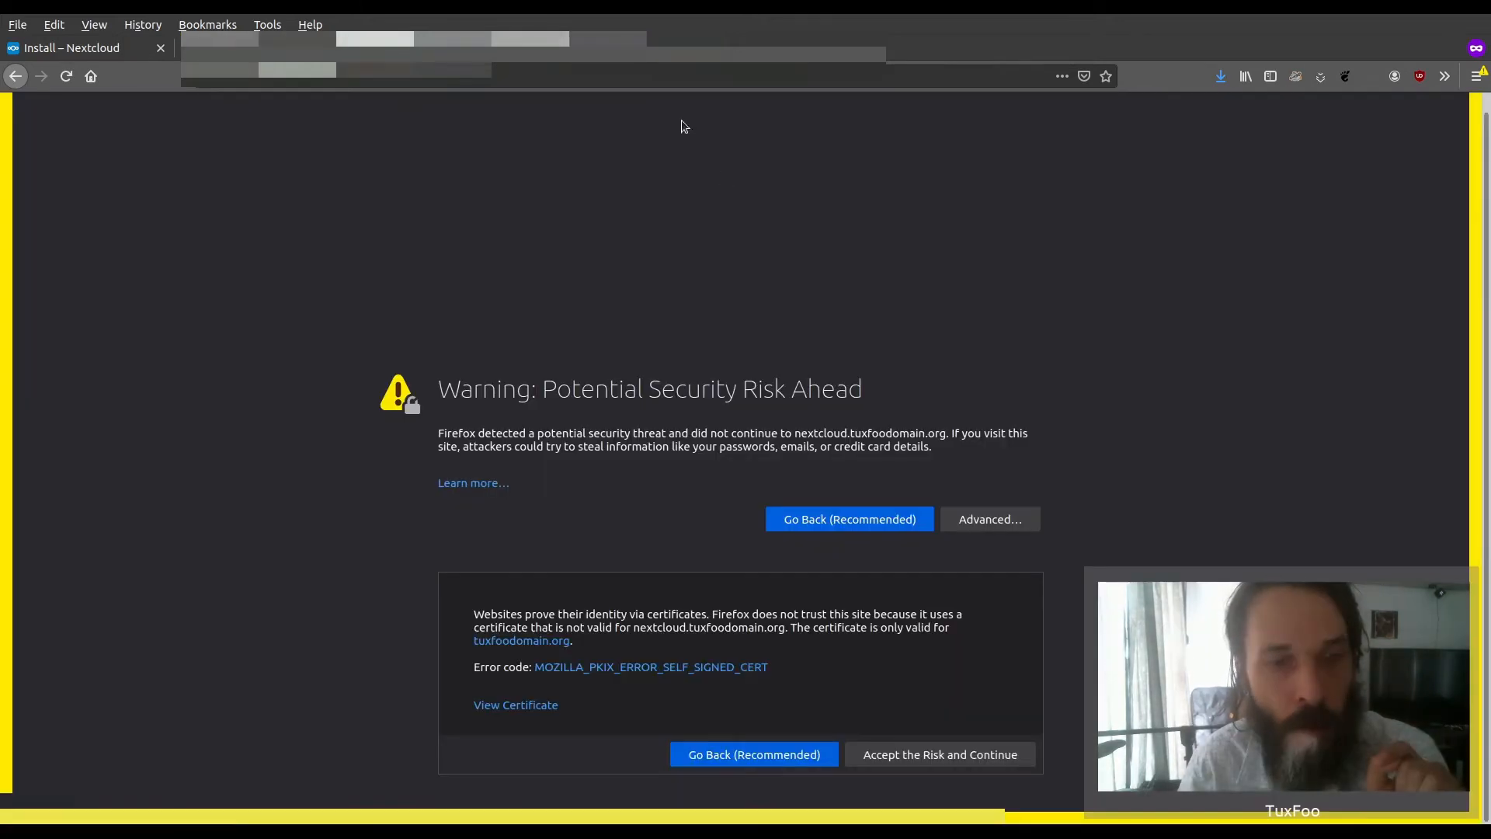
# Accept the self-signed certificate risk for the Nextcloud site and go through the welcome slides before closing them
pyautogui.click(971, 751)
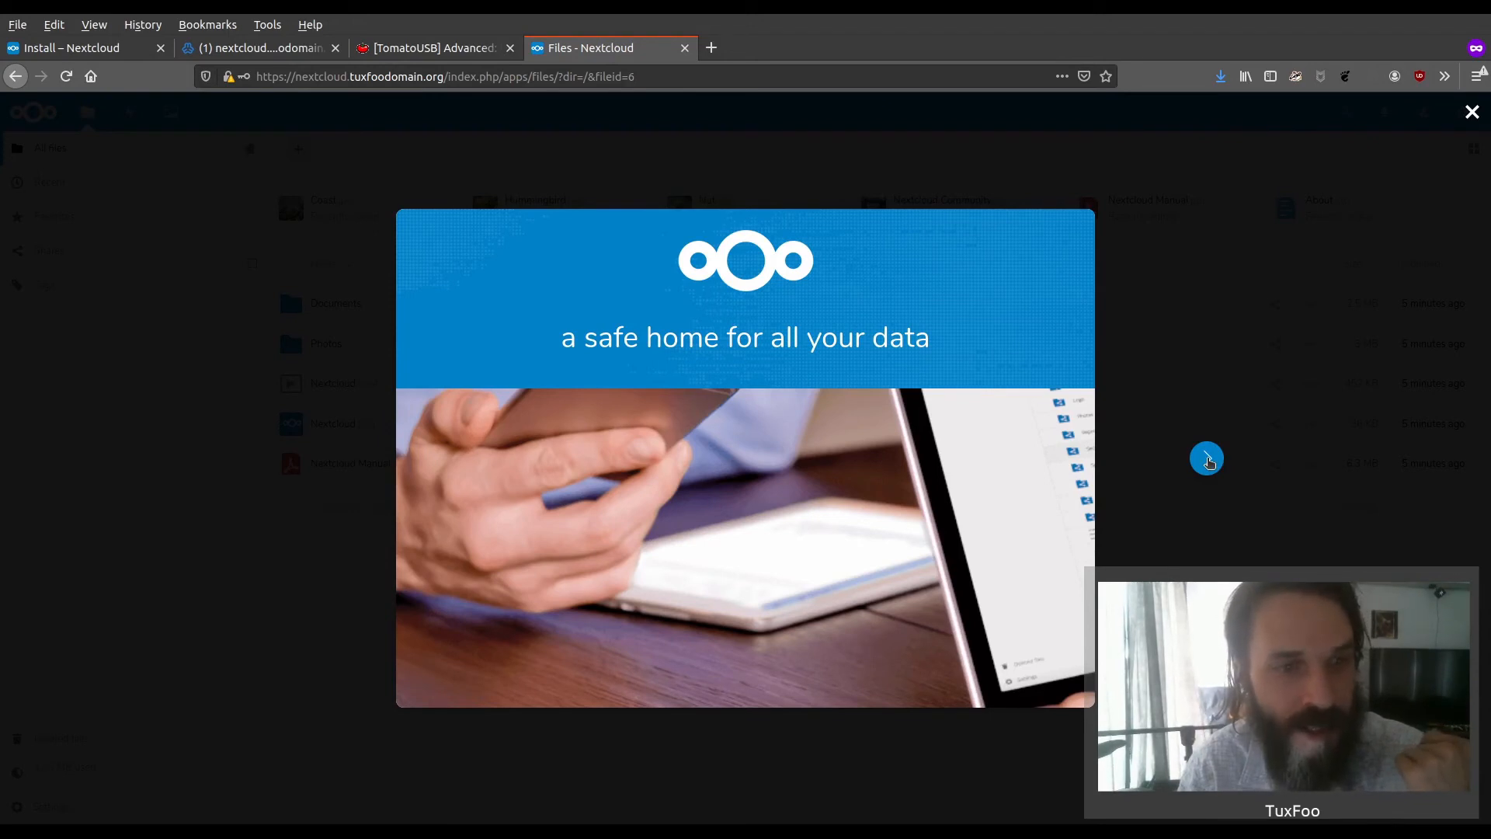
pyautogui.click(1207, 458)
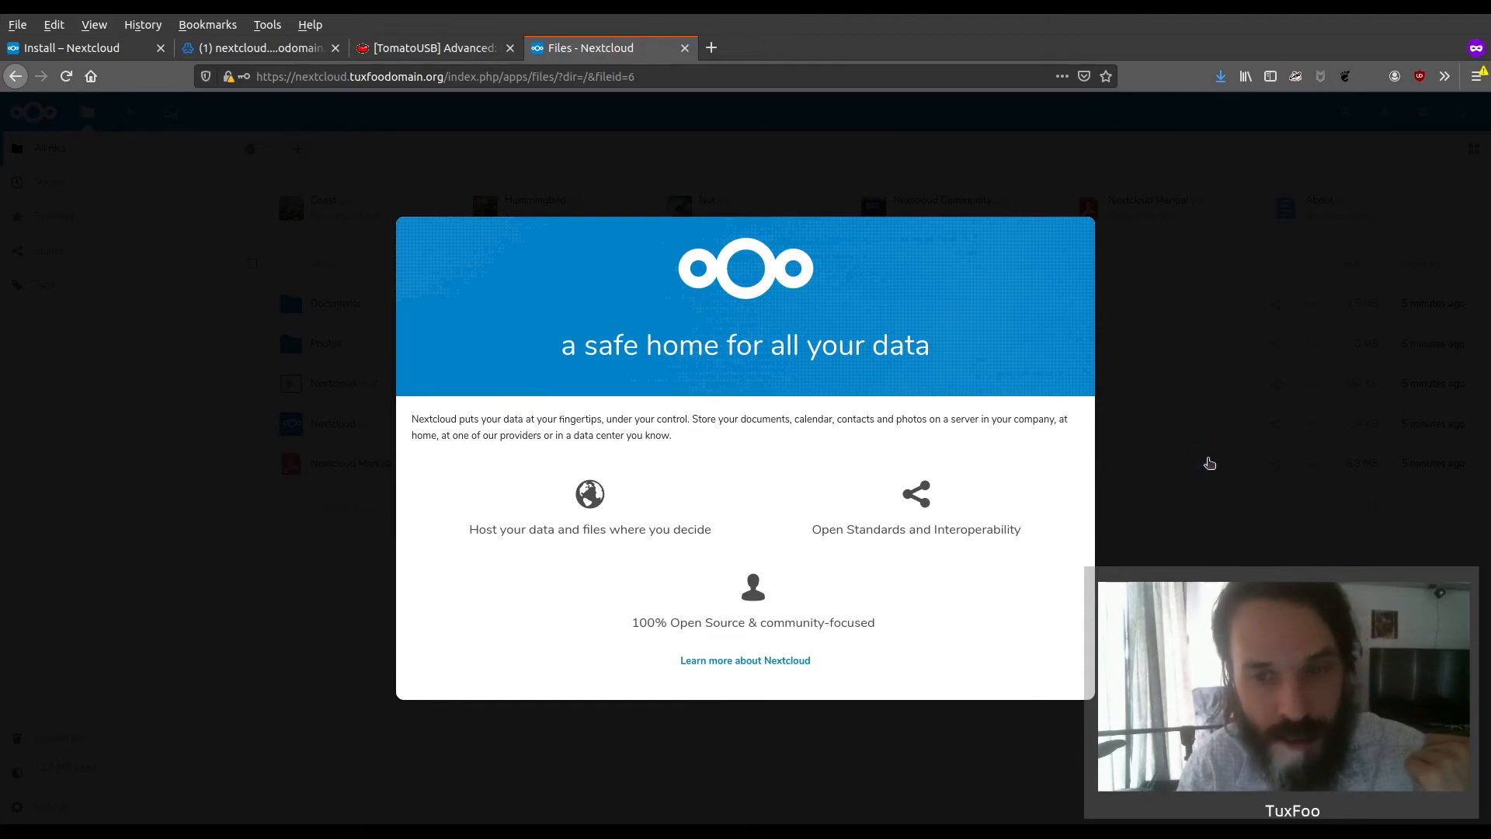
pyautogui.click(1207, 459)
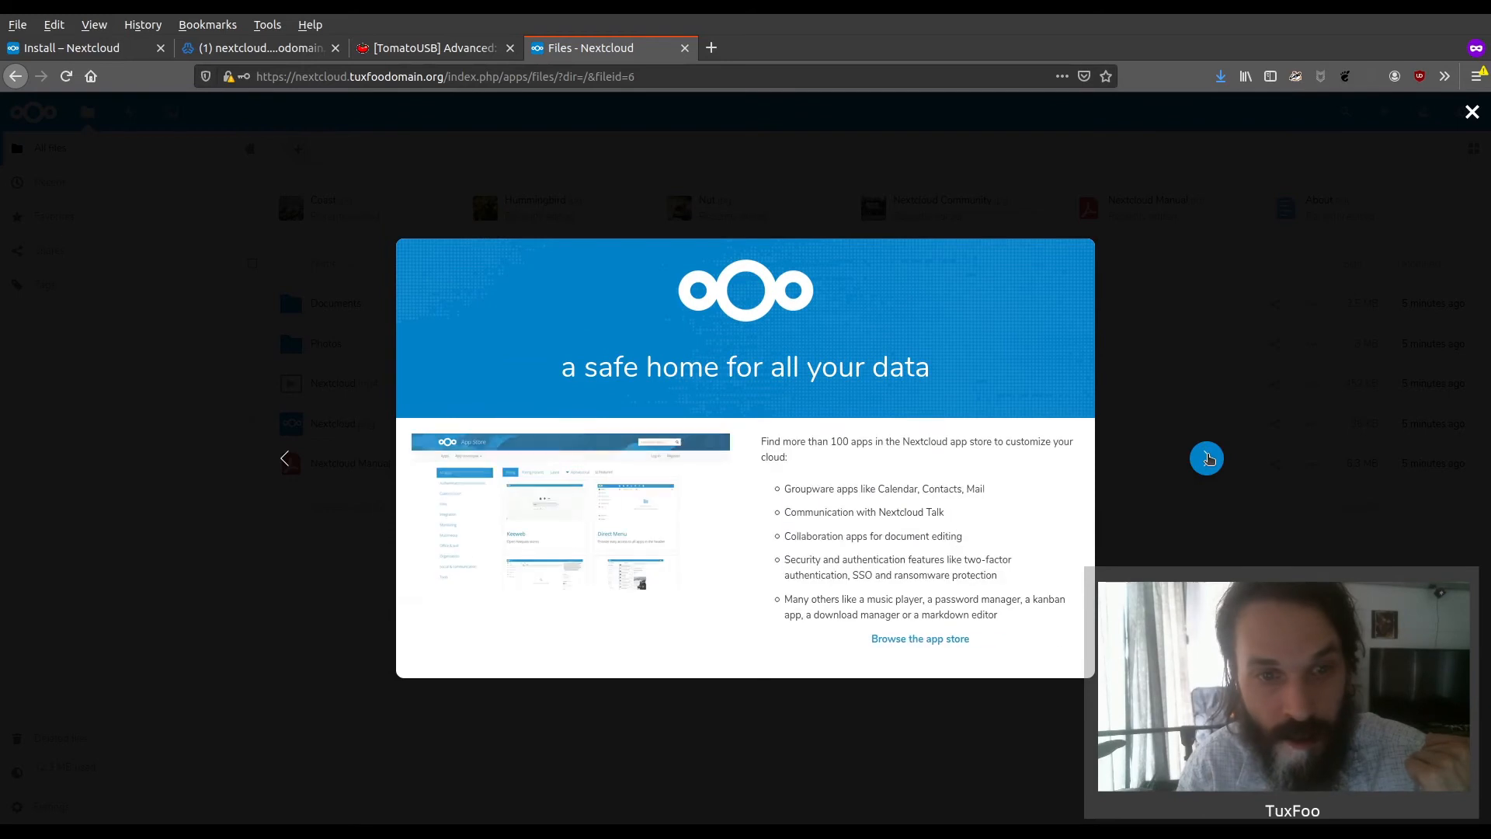
pyautogui.click(1207, 458)
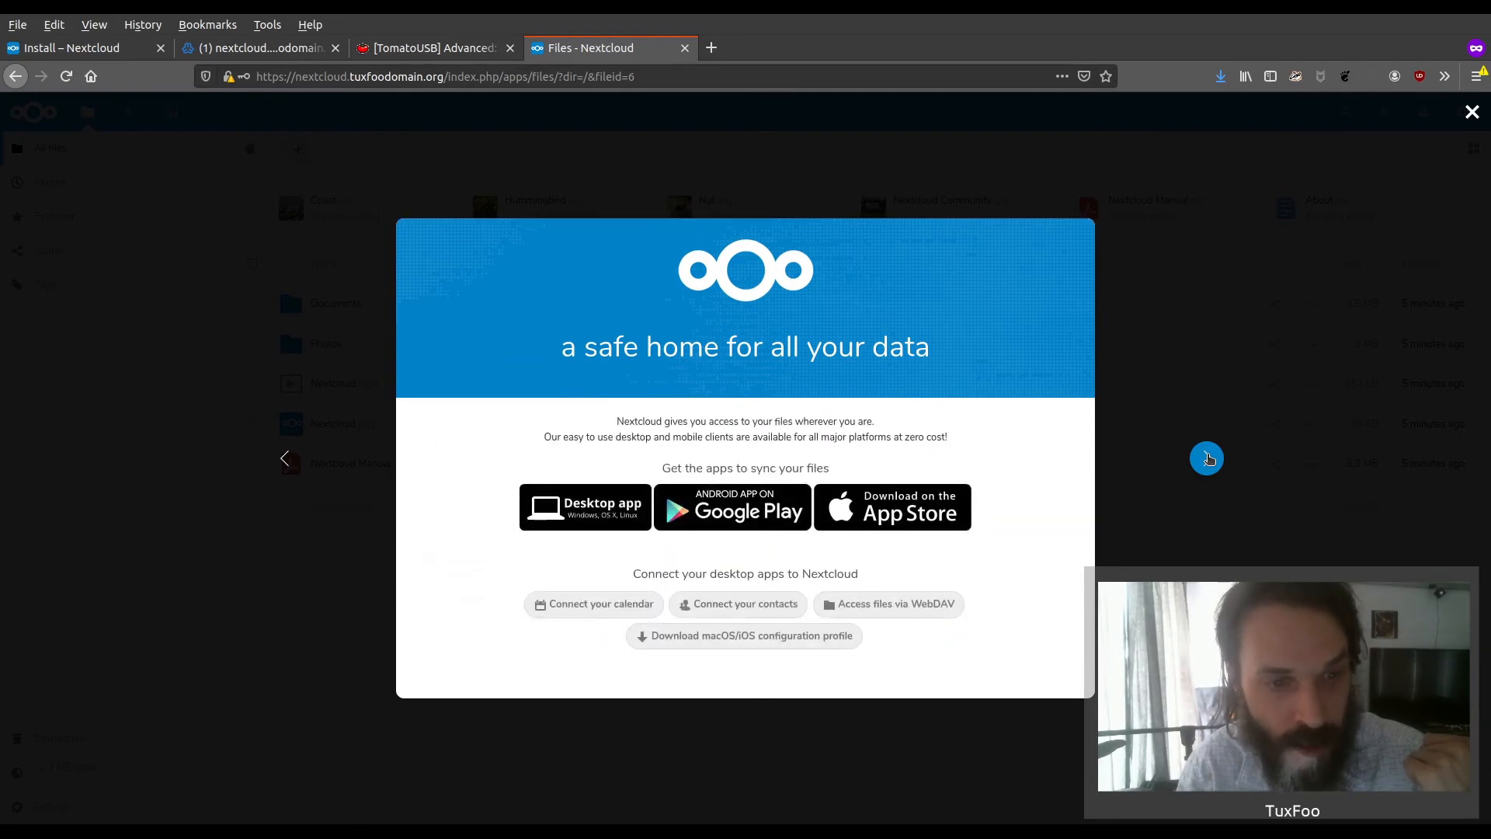
pyautogui.click(1207, 457)
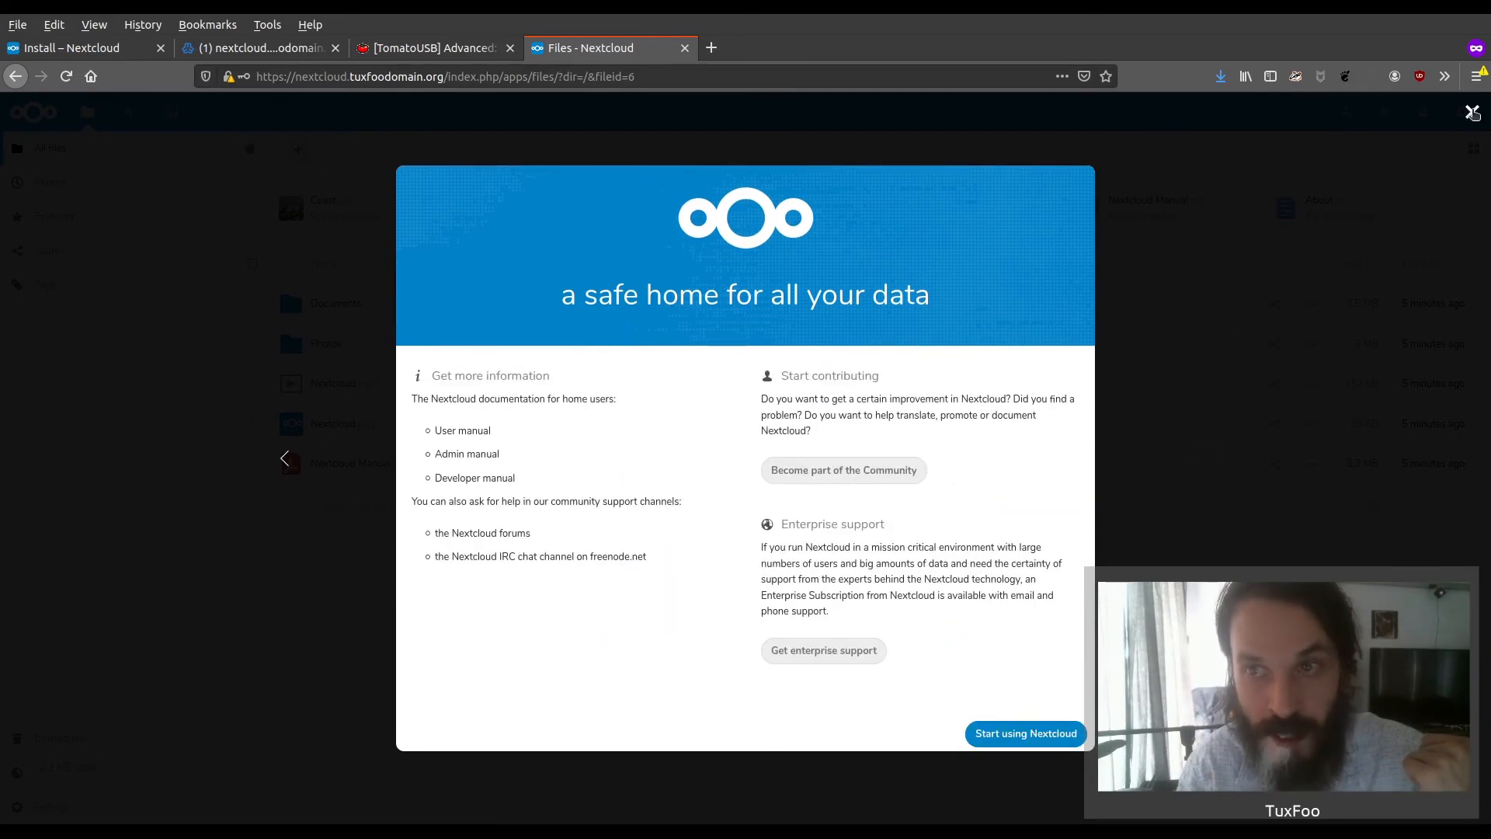
pyautogui.click(1472, 112)
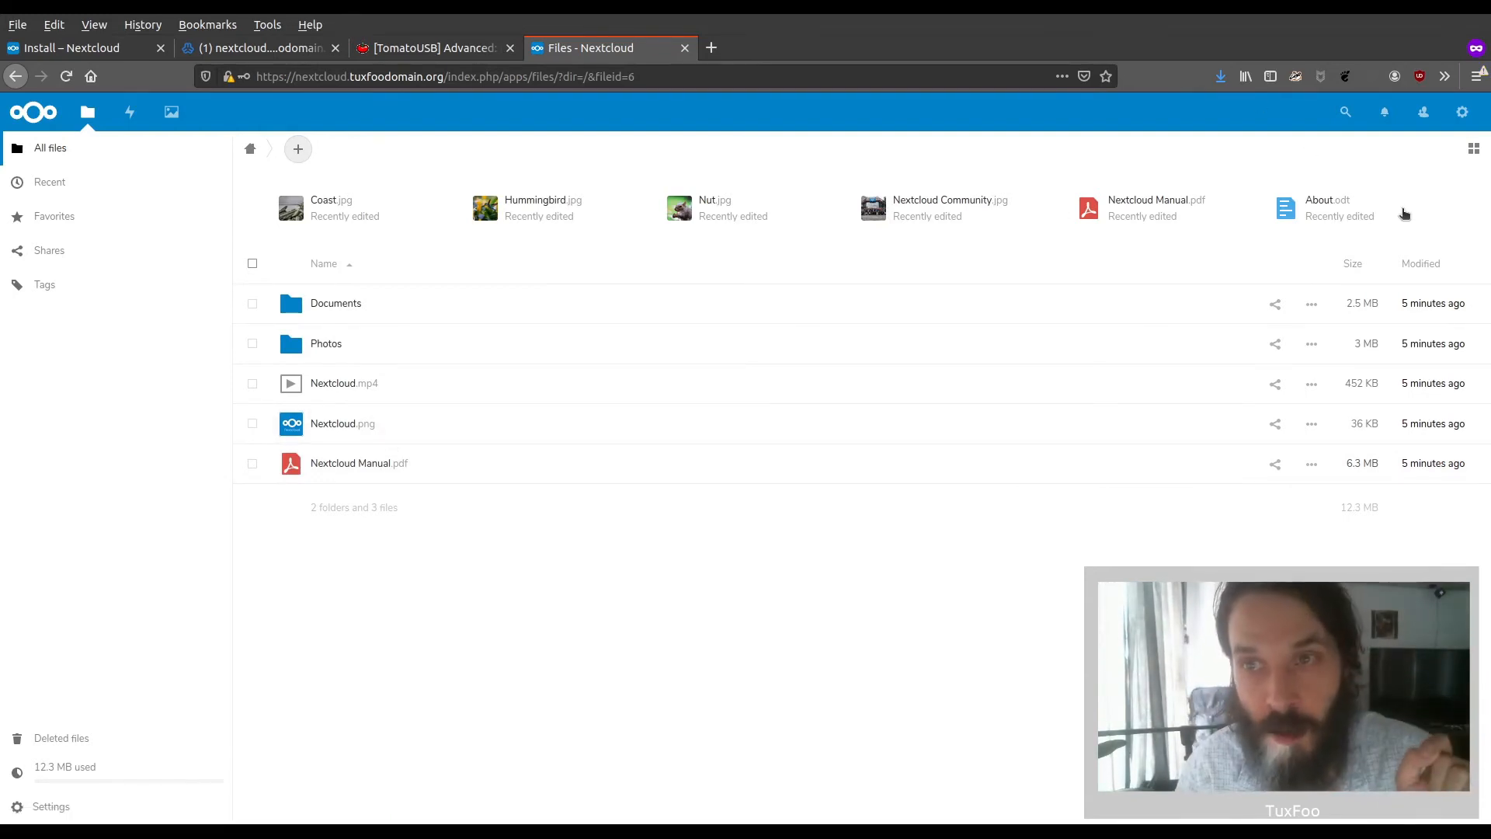
# Search the Nextcloud apps for "coll" and download and enable Collabora Online
pyautogui.click(1459, 117)
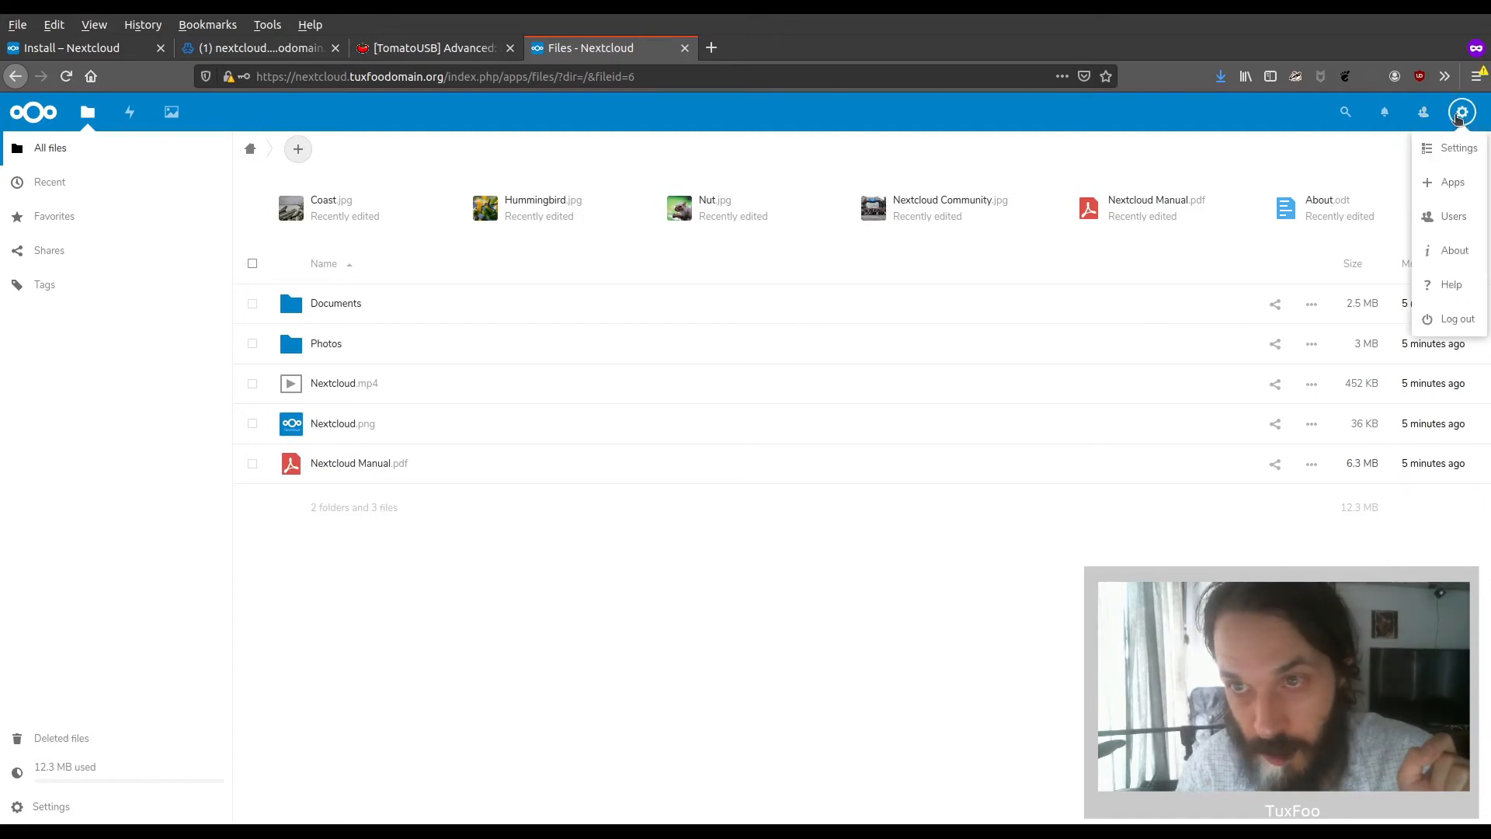
pyautogui.click(1453, 182)
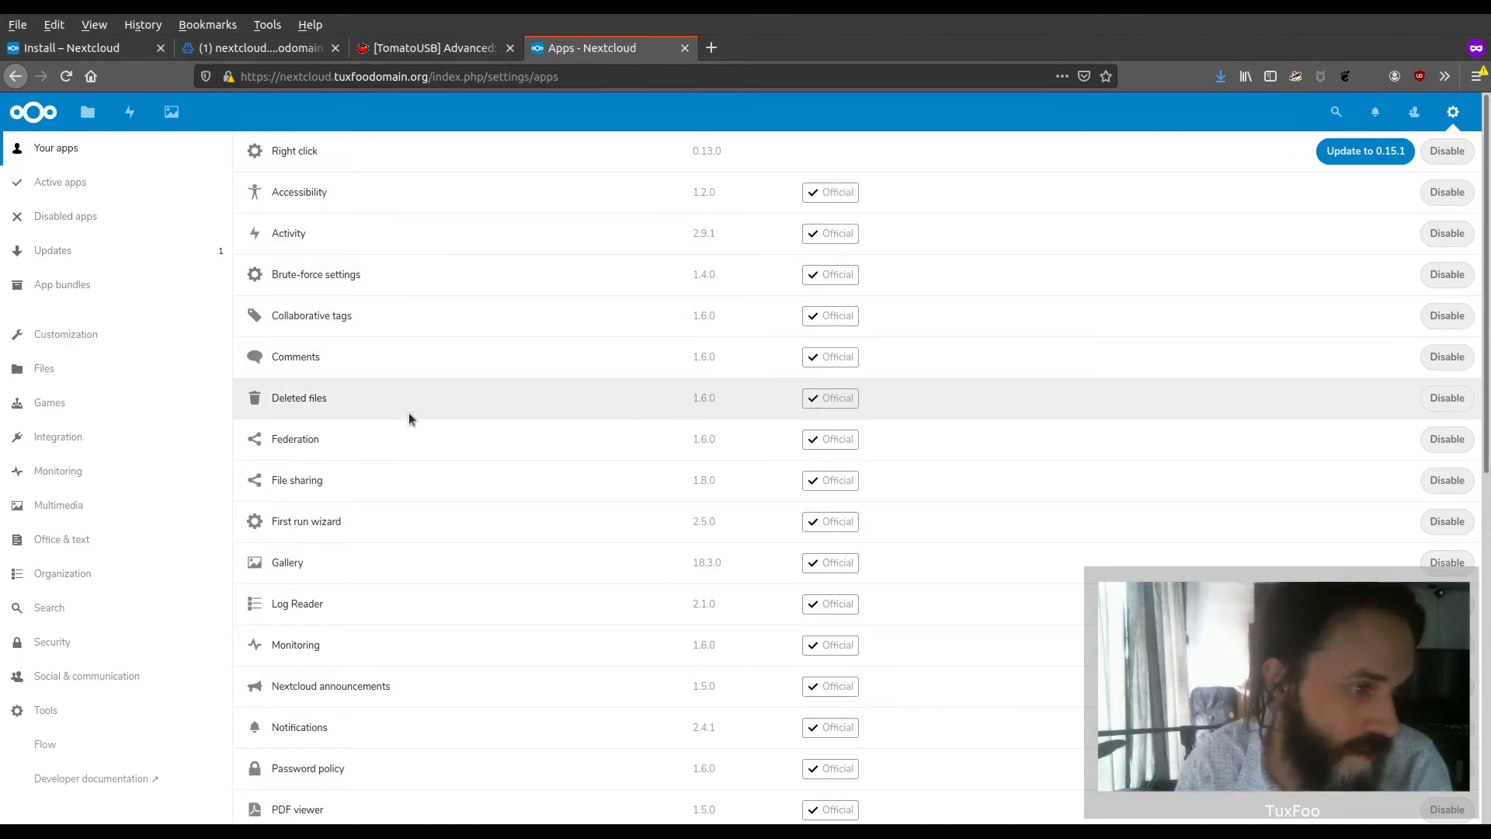
pyautogui.scroll(-5, 450, 392)
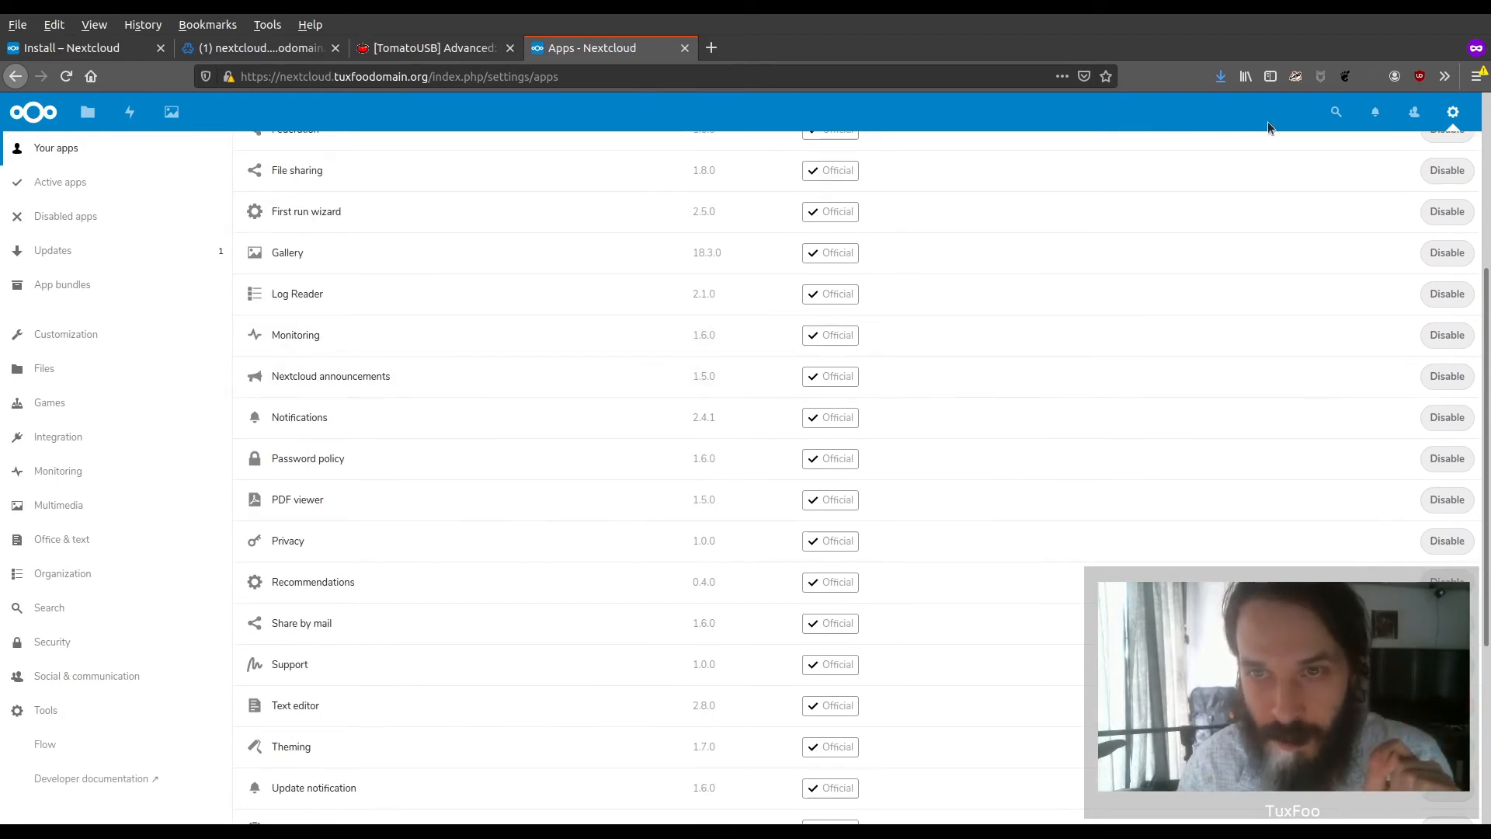
pyautogui.click(1335, 113)
pyautogui.write('coll')
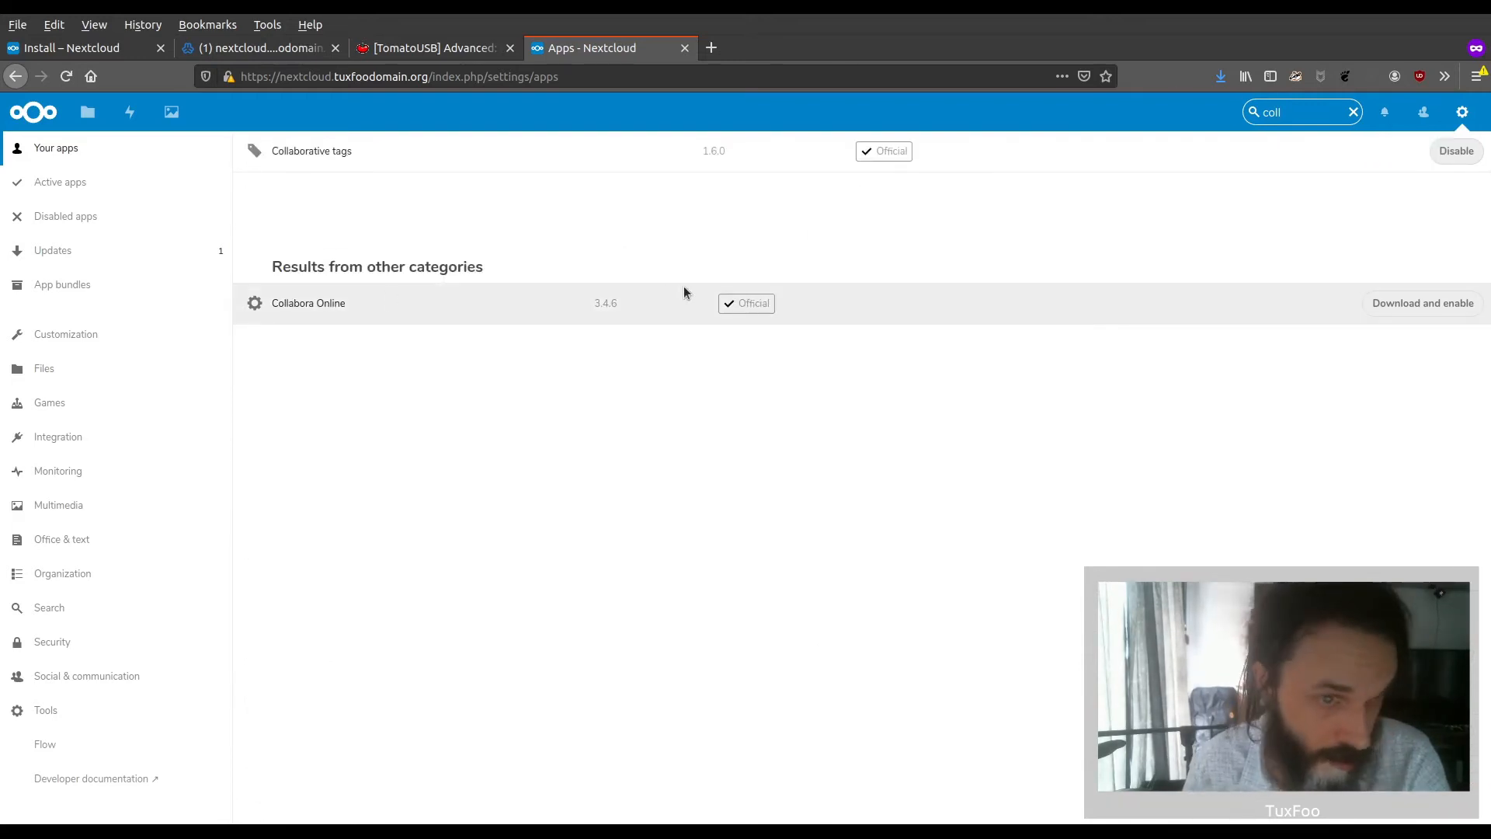
pyautogui.click(1415, 303)
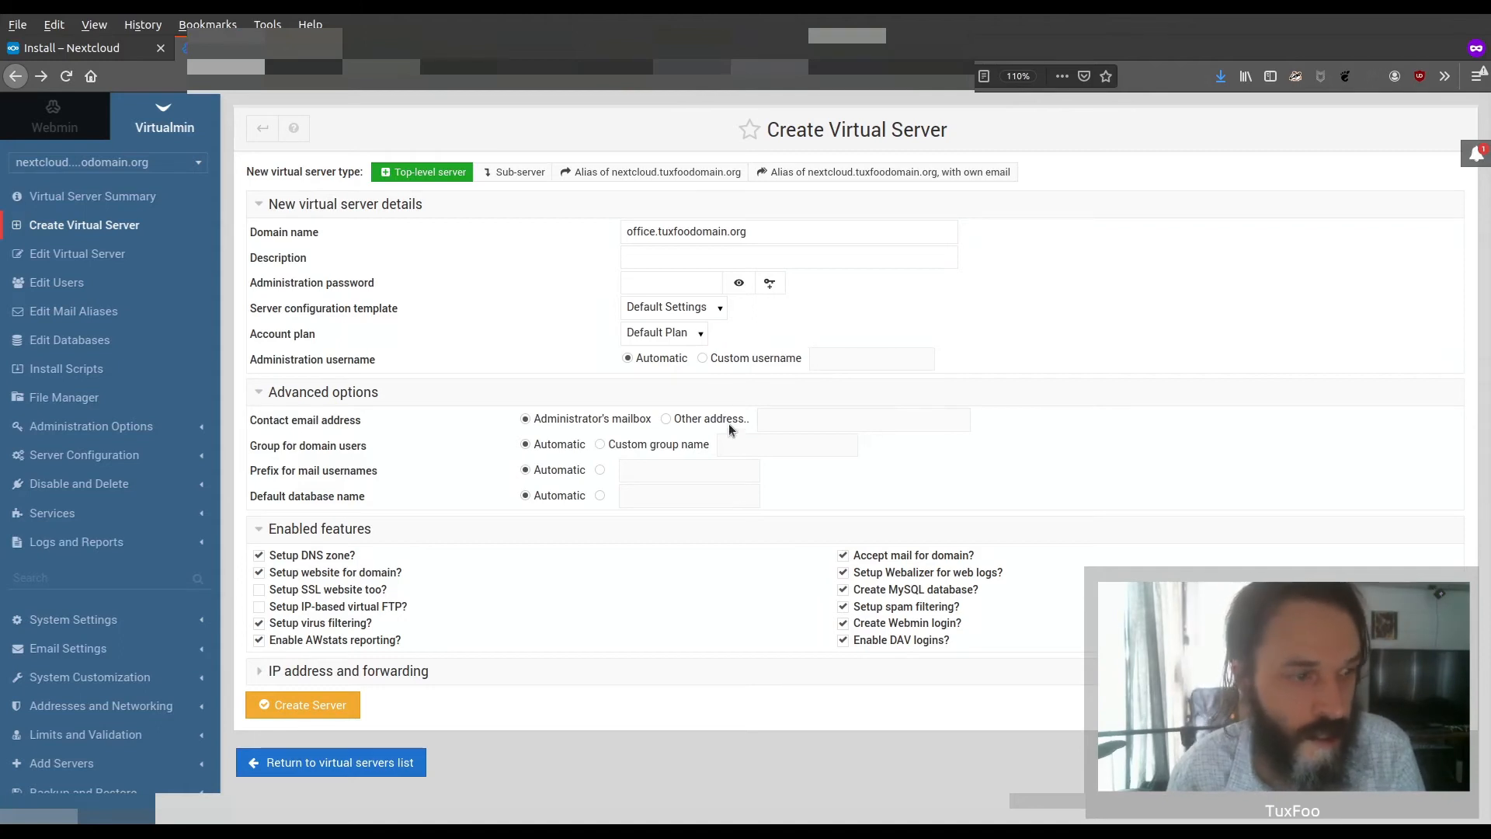
# Create the virtual server office.tuxfoodomain.org in Virtualmin with the SSL website enabled and an administration password entered
pyautogui.click(259, 590)
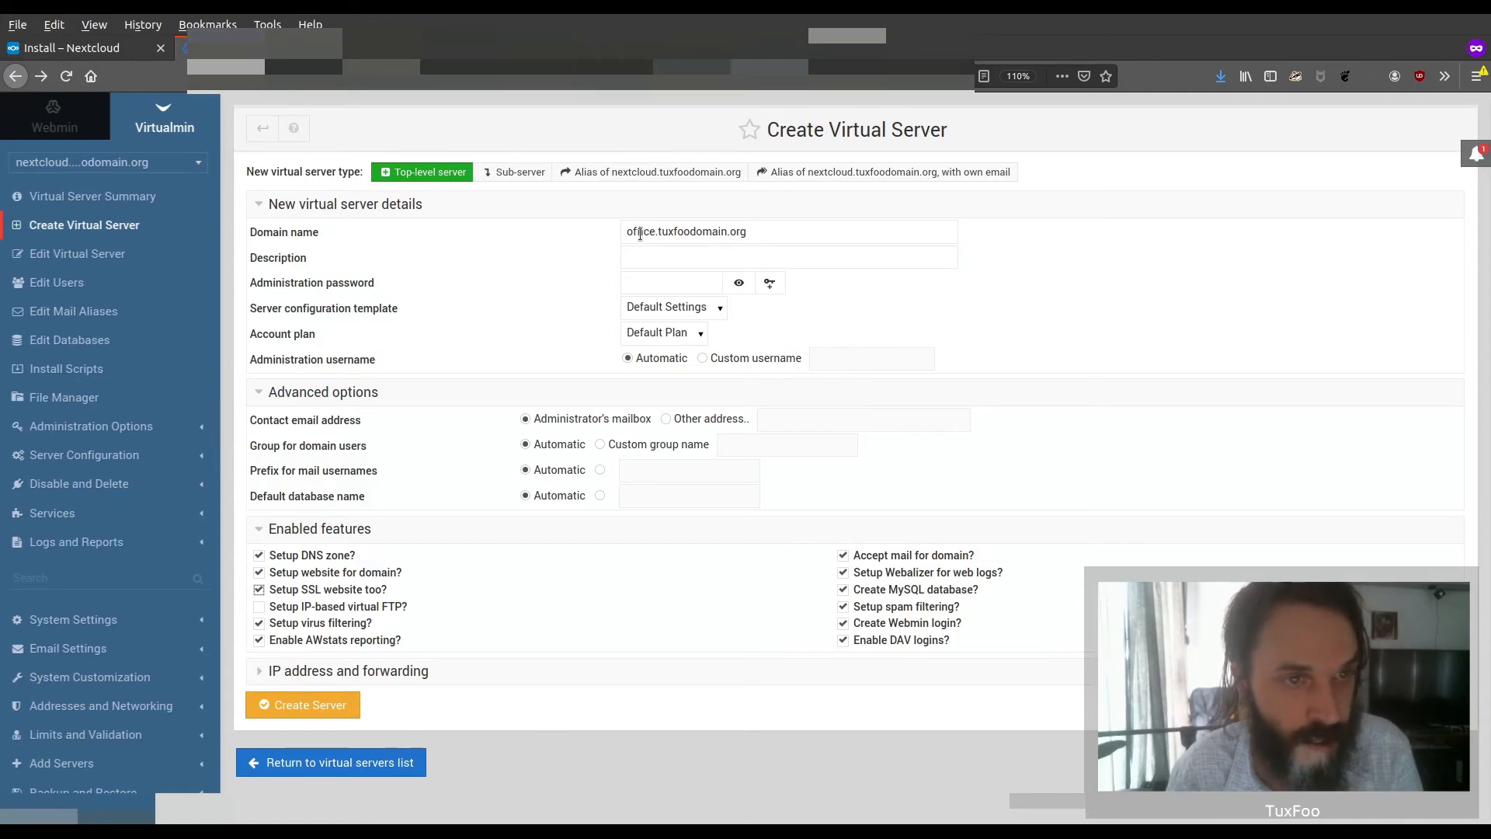
pyautogui.click(697, 283)
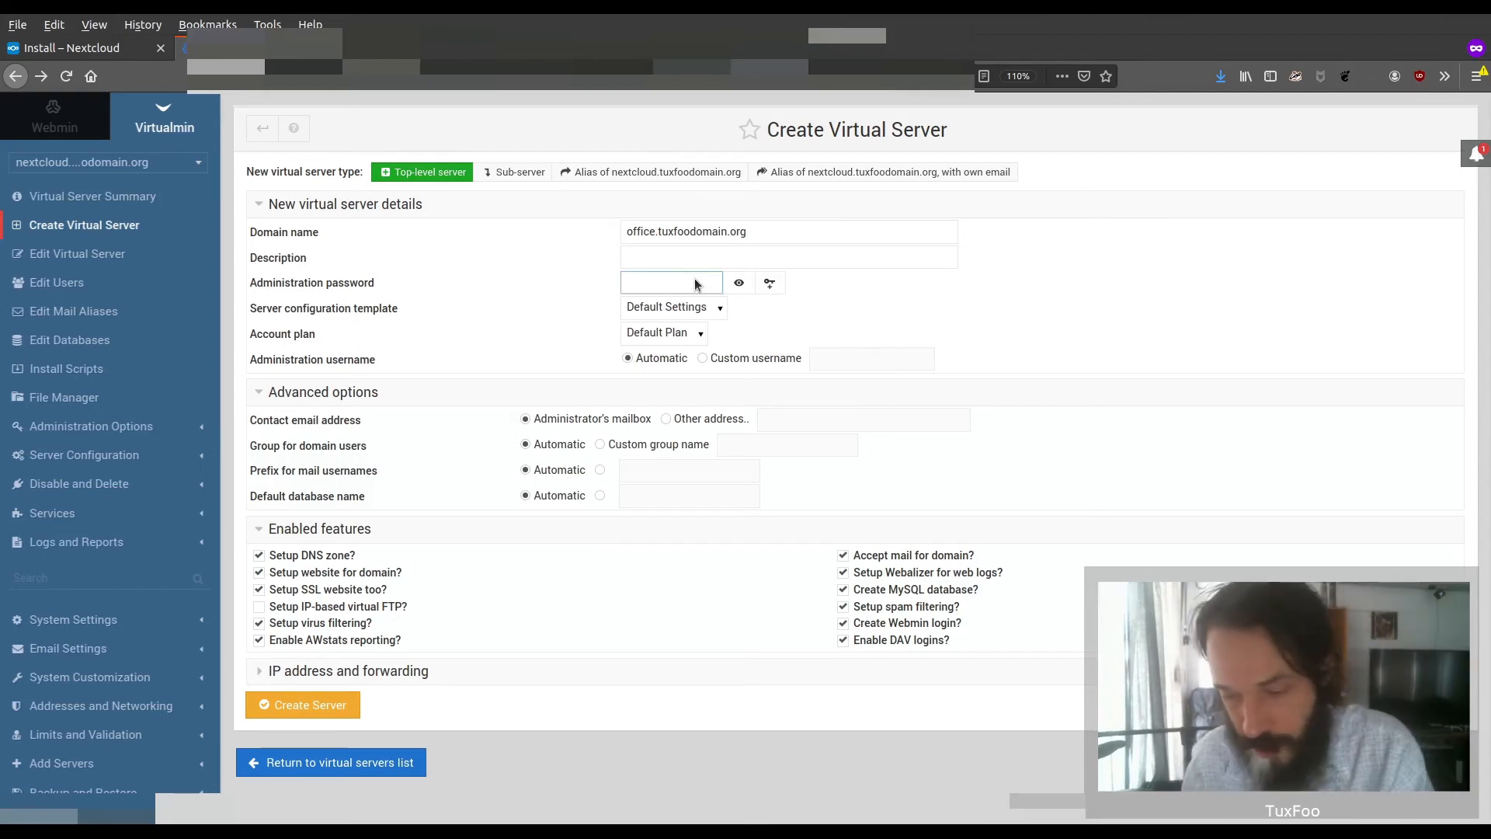
pyautogui.write('••••••••••')
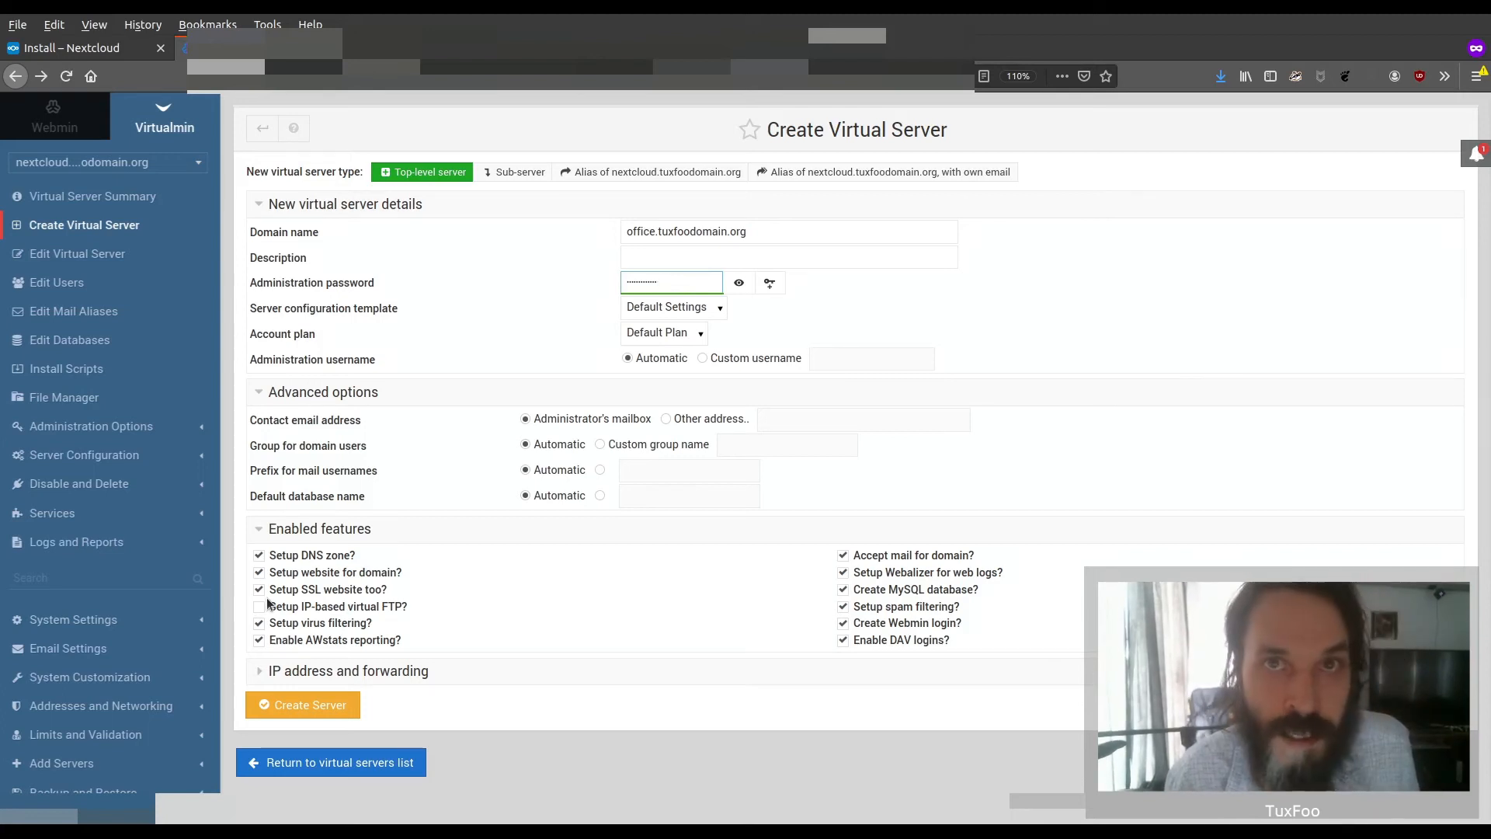
pyautogui.click(329, 704)
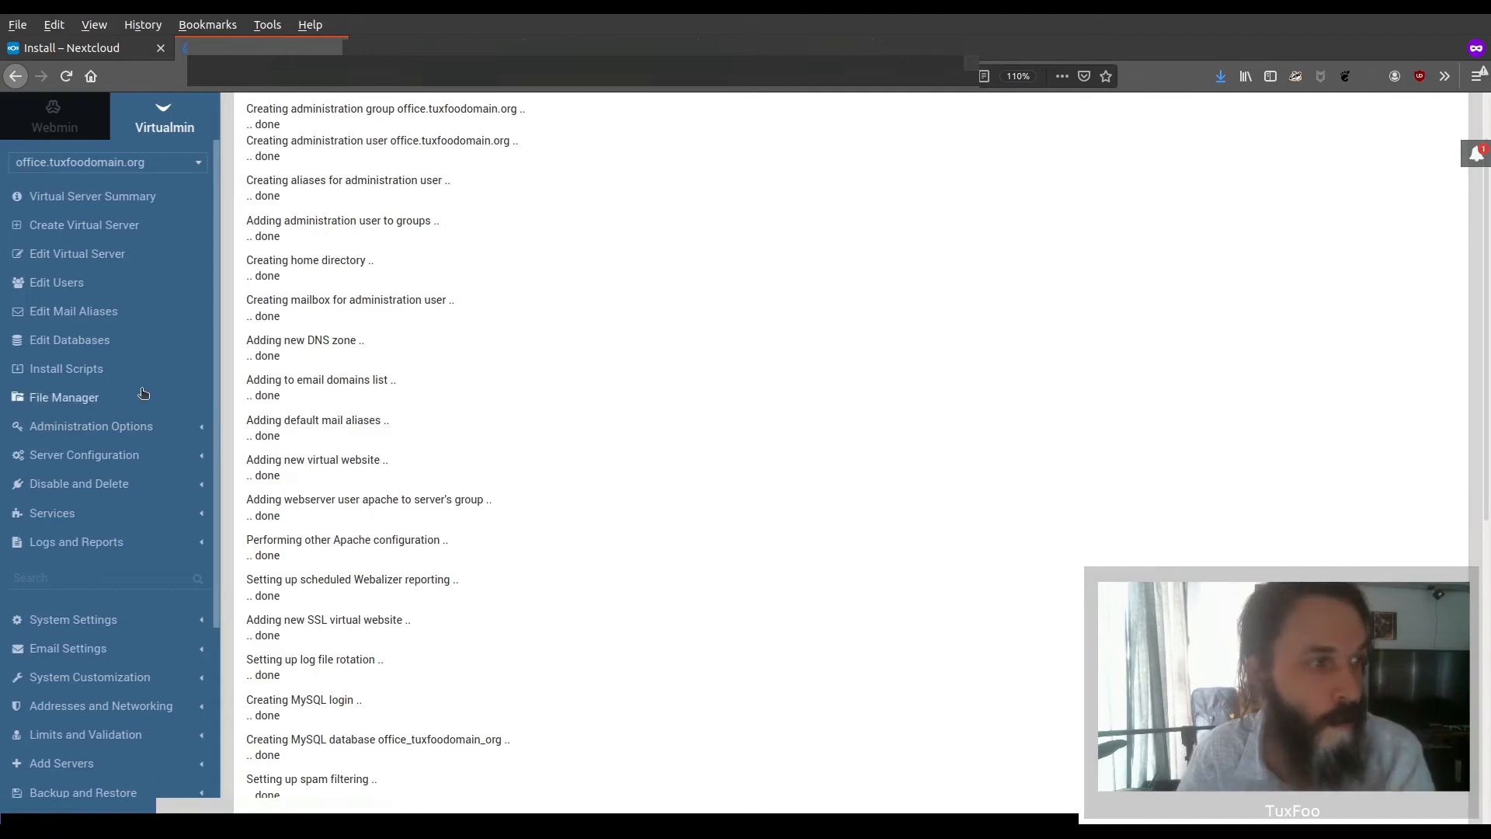
# Open the website configuration of office.tuxfoodomain.org and look at its Aliases and Redirects options
pyautogui.click(124, 453)
pyautogui.click(124, 453)
pyautogui.click(124, 454)
pyautogui.scroll(-2, 128, 456)
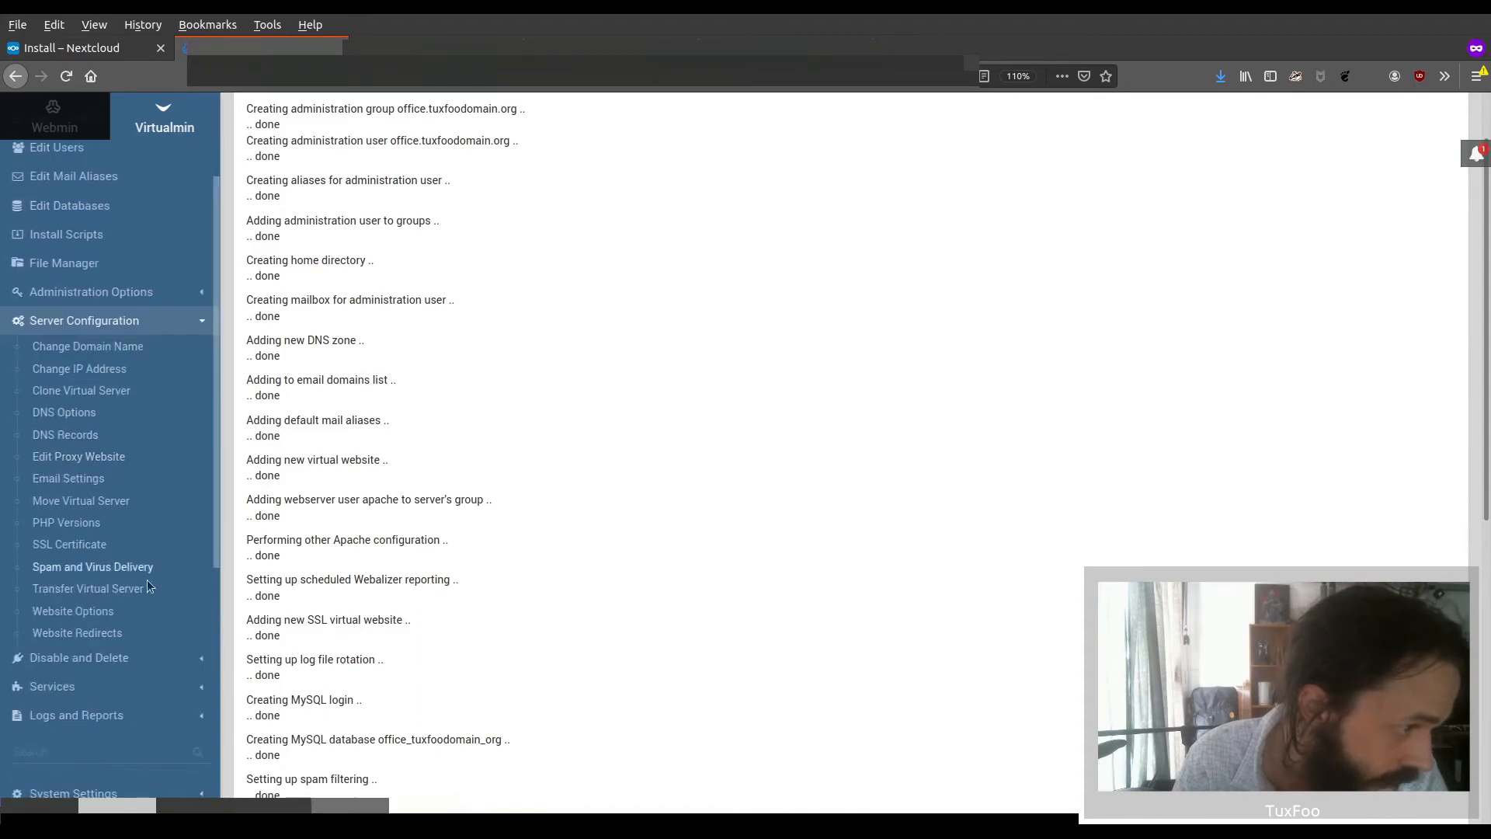
pyautogui.click(119, 690)
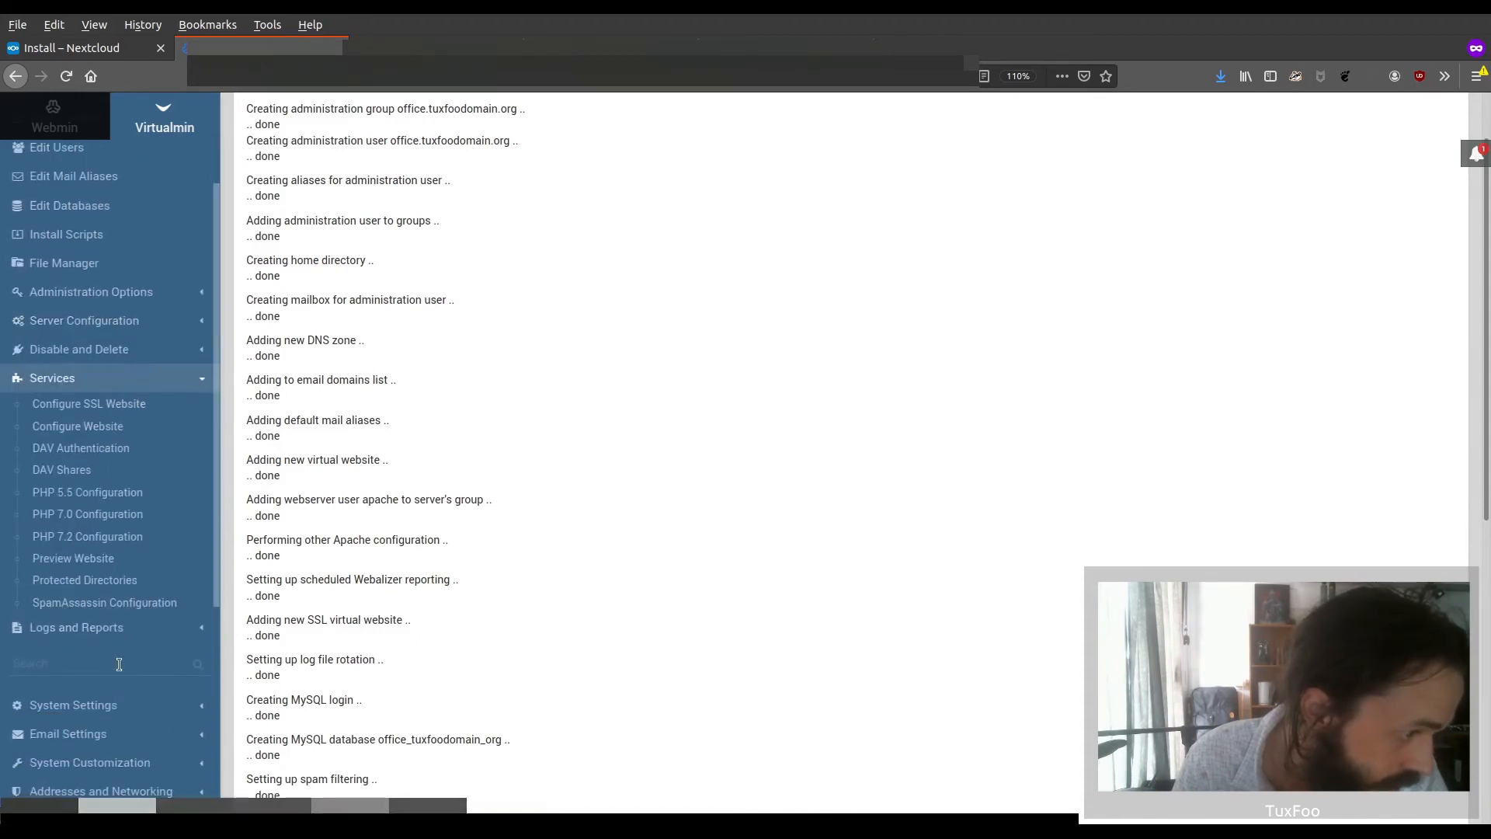
pyautogui.click(128, 426)
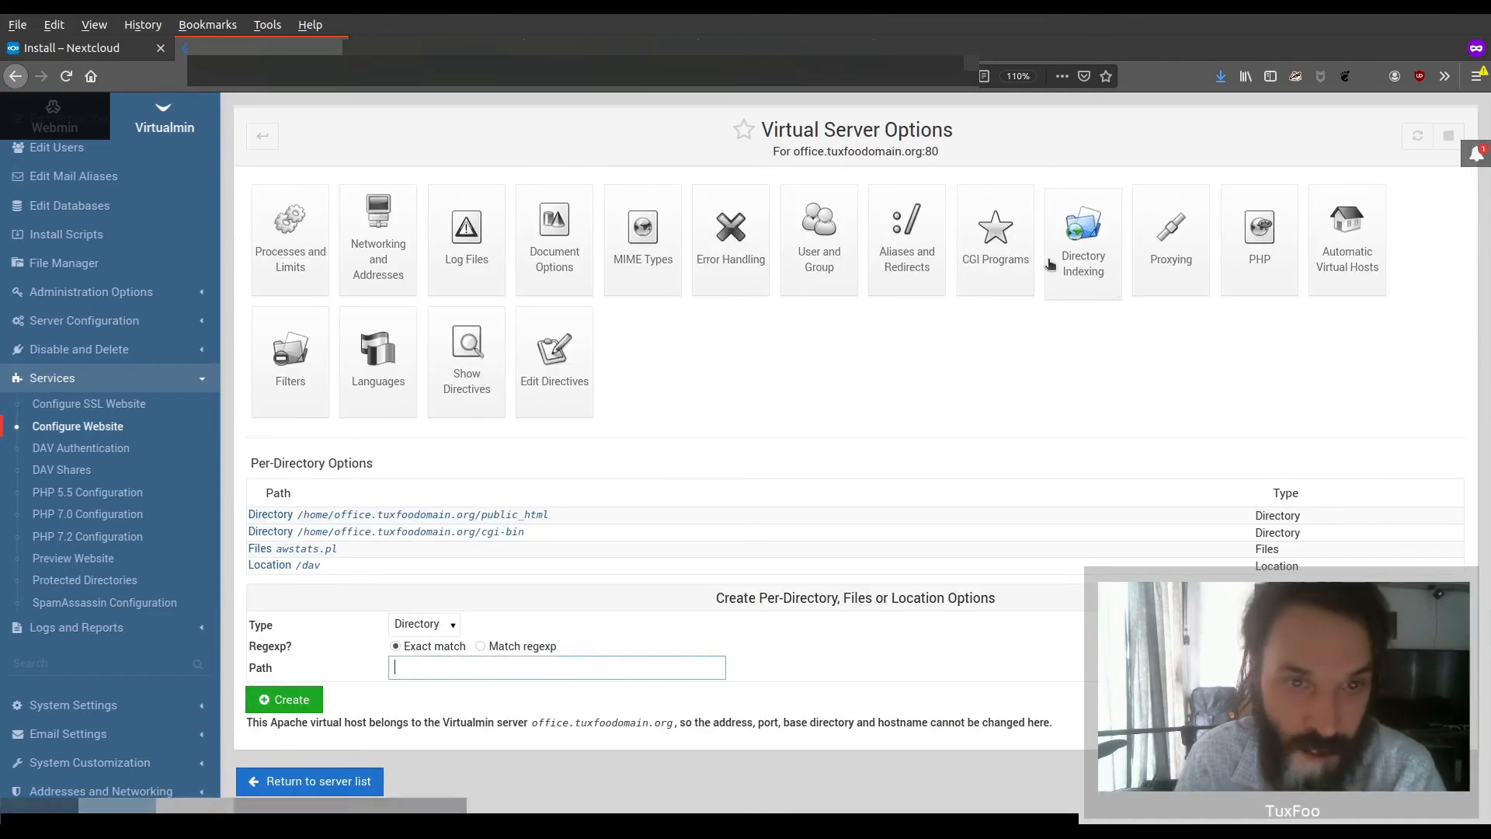
pyautogui.click(909, 237)
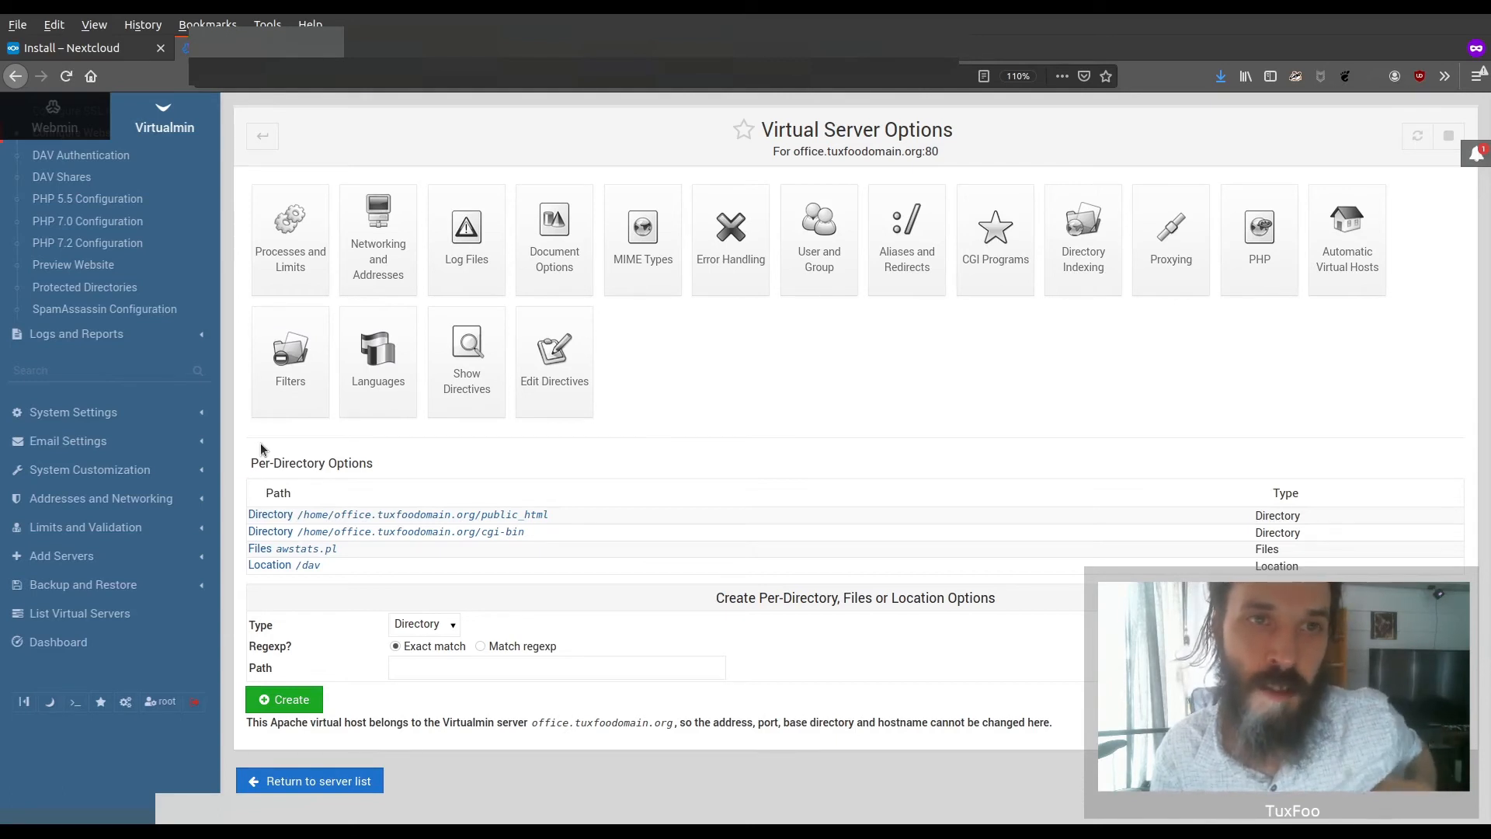
# Open the Virtualmin terminal and run "yum install docker"
pyautogui.click(75, 702)
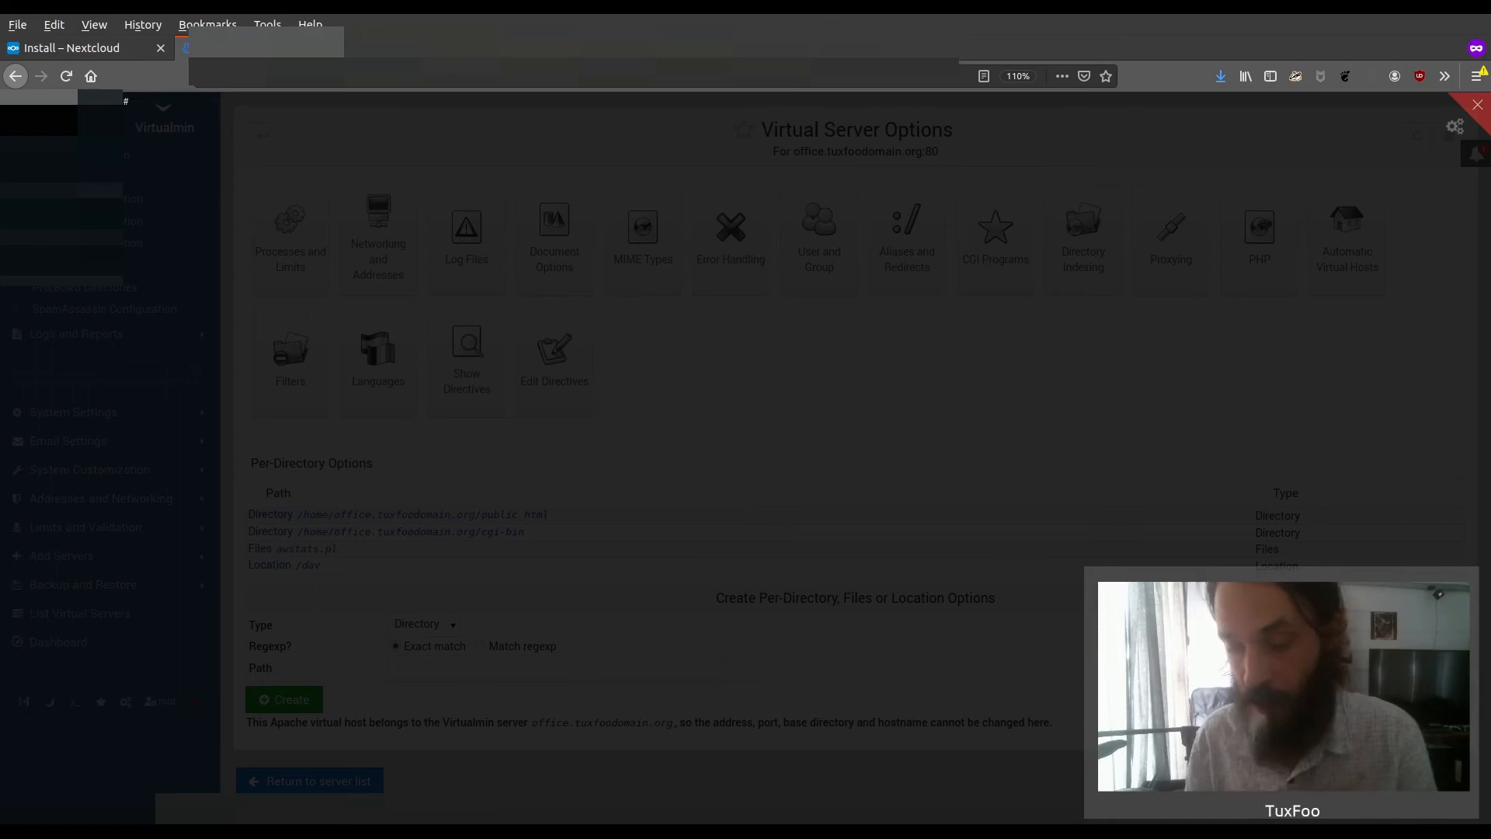
pyautogui.write('yum')
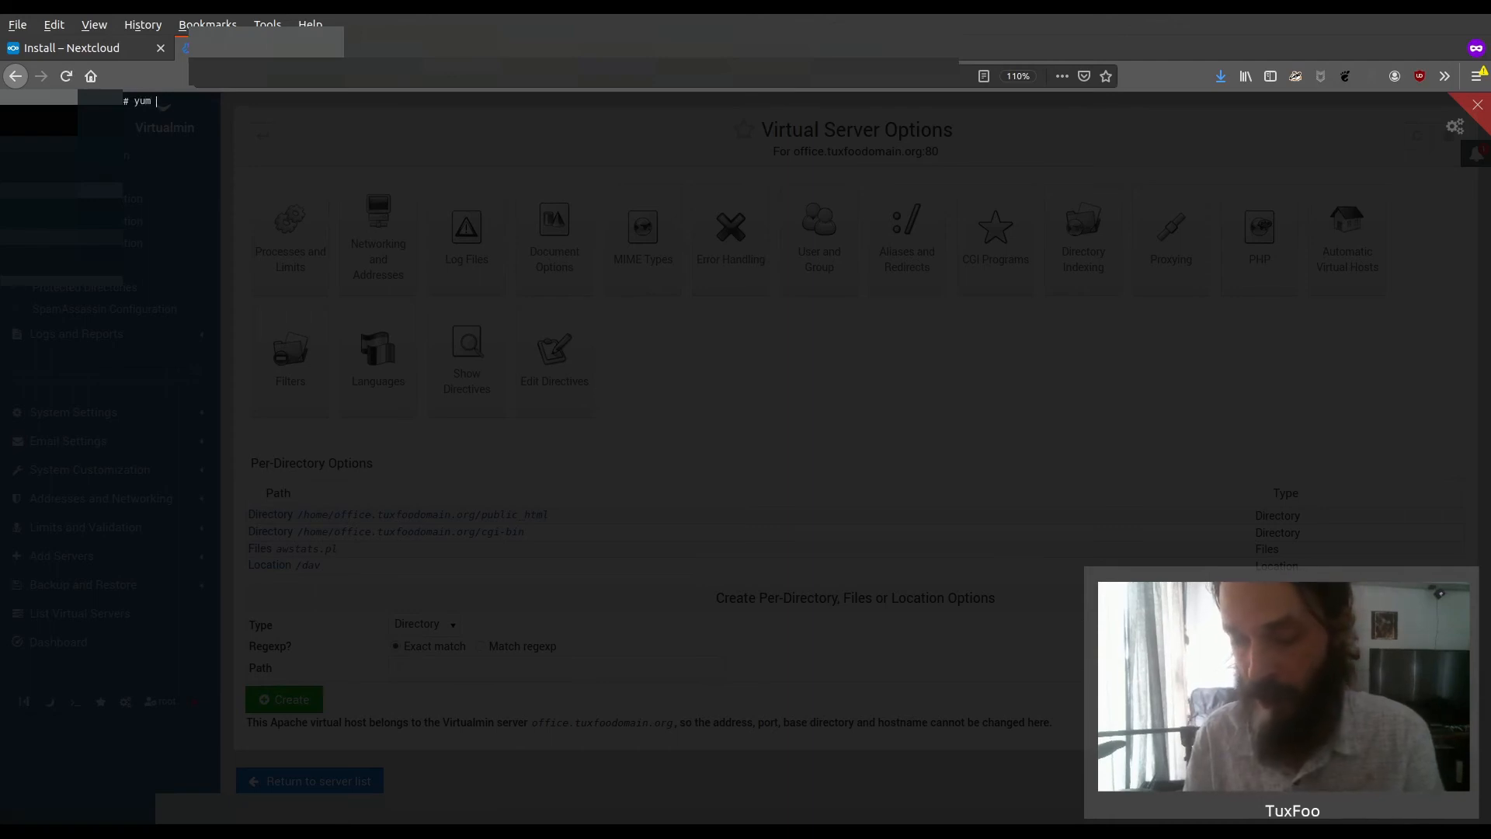
pyautogui.write(' install docker')
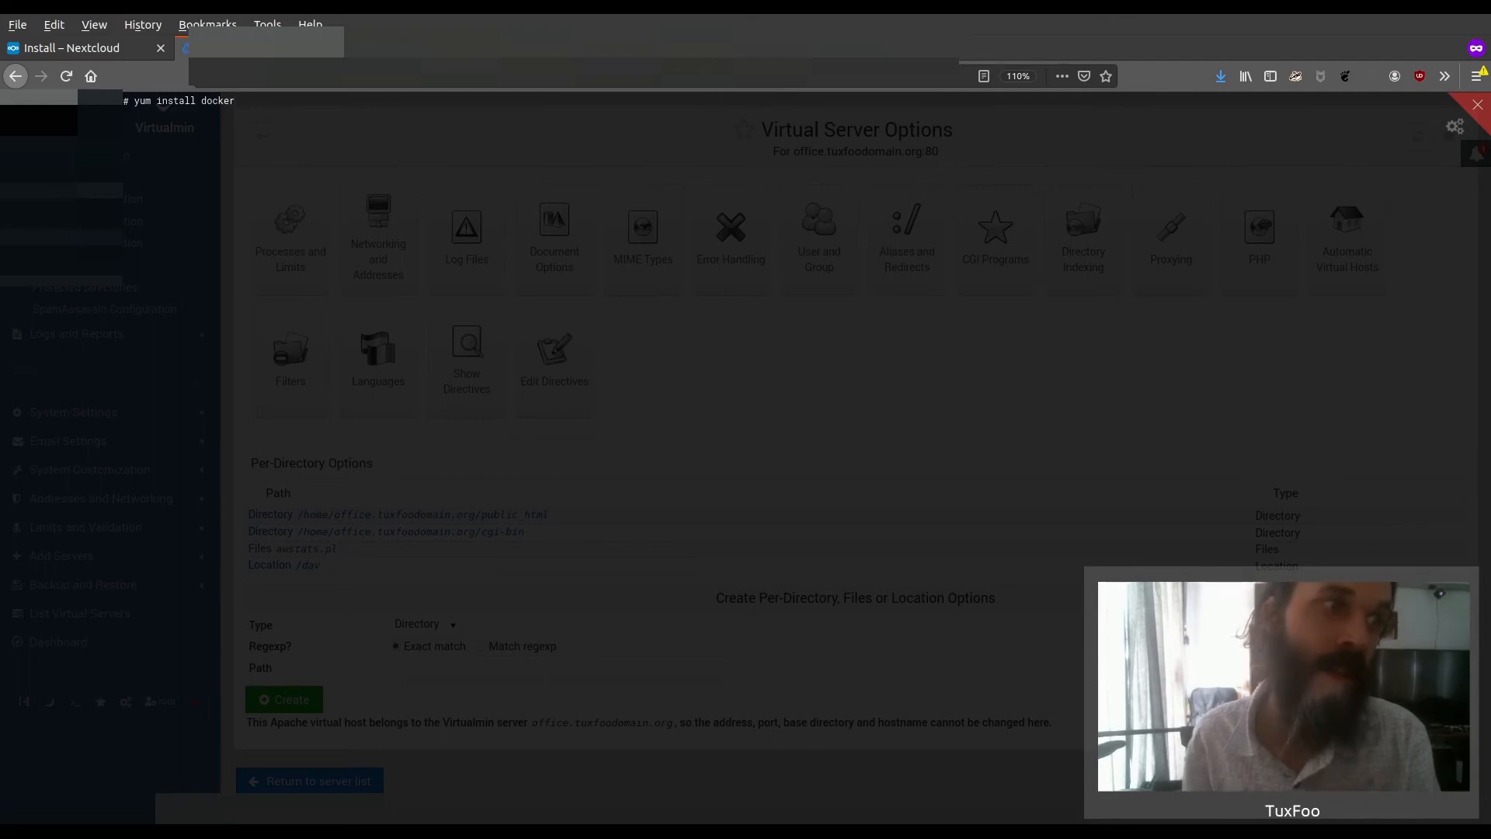
pyautogui.press('Return')
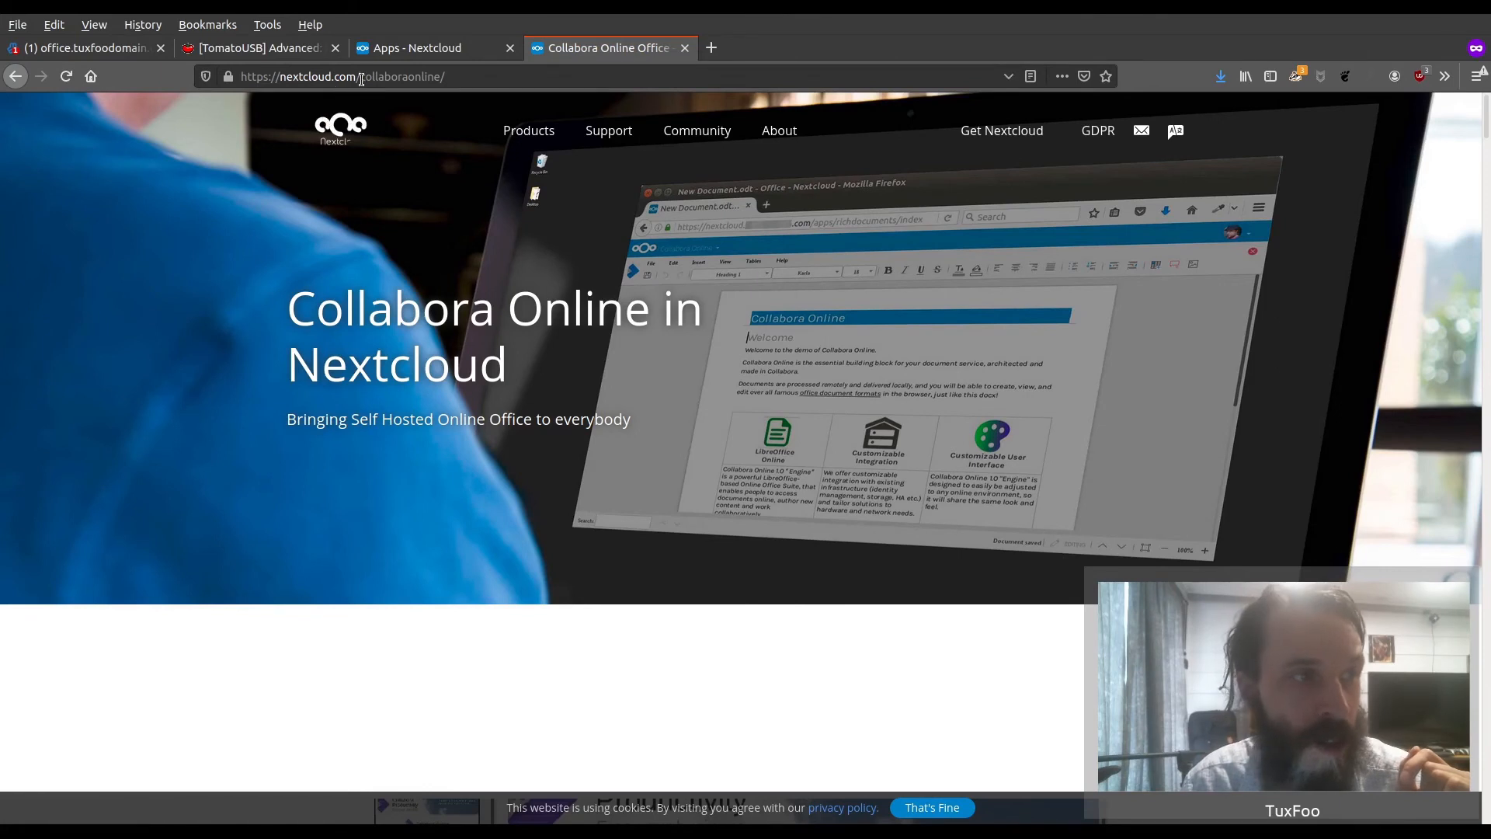
# Find the instructions for installing the Collabora Online server on the nextcloud.com/collaboraonline page
pyautogui.scroll(-10, 1033, 449)
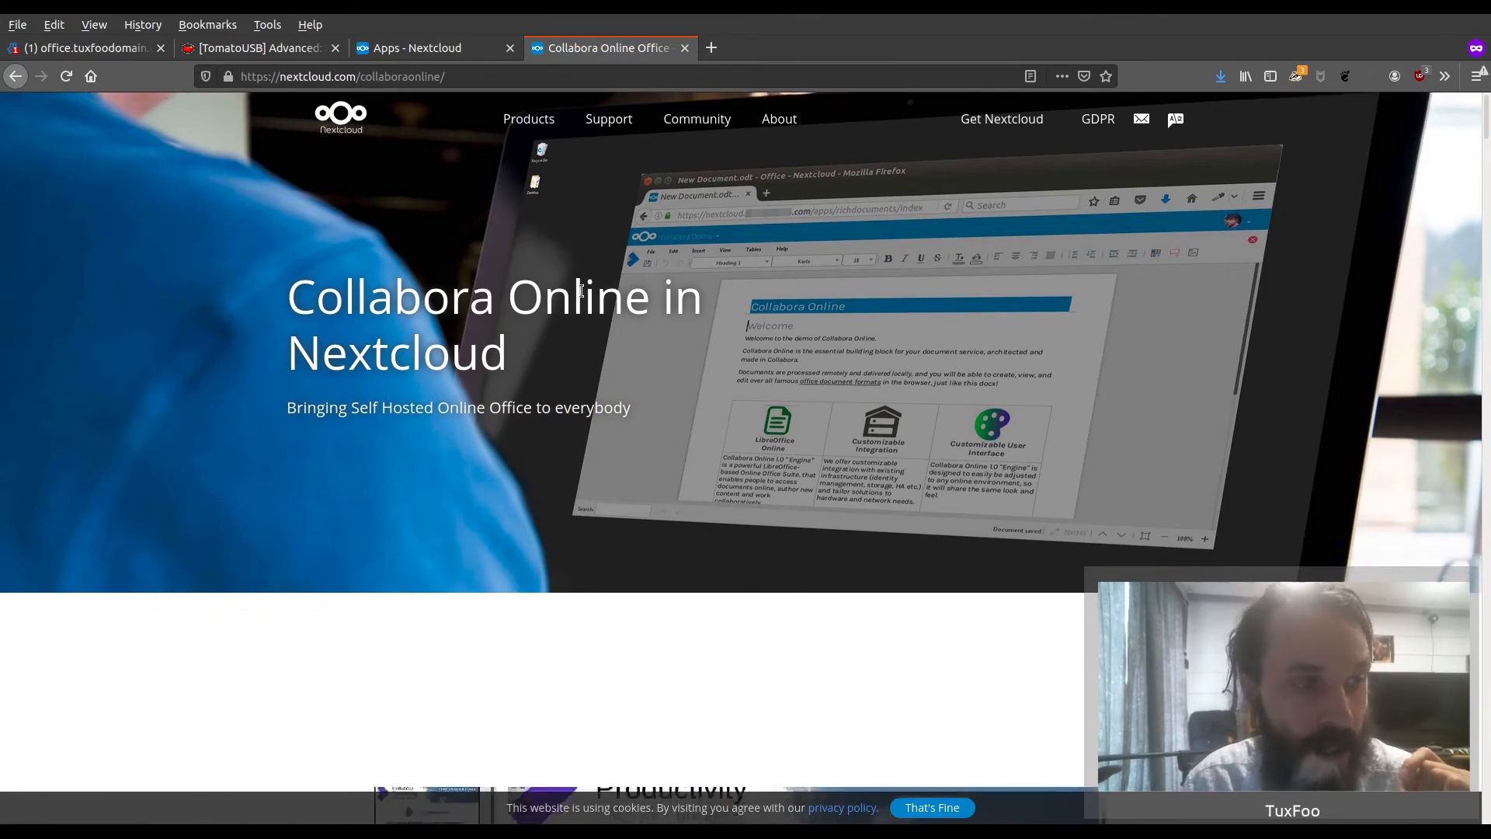
pyautogui.scroll(-14, 1320, 245)
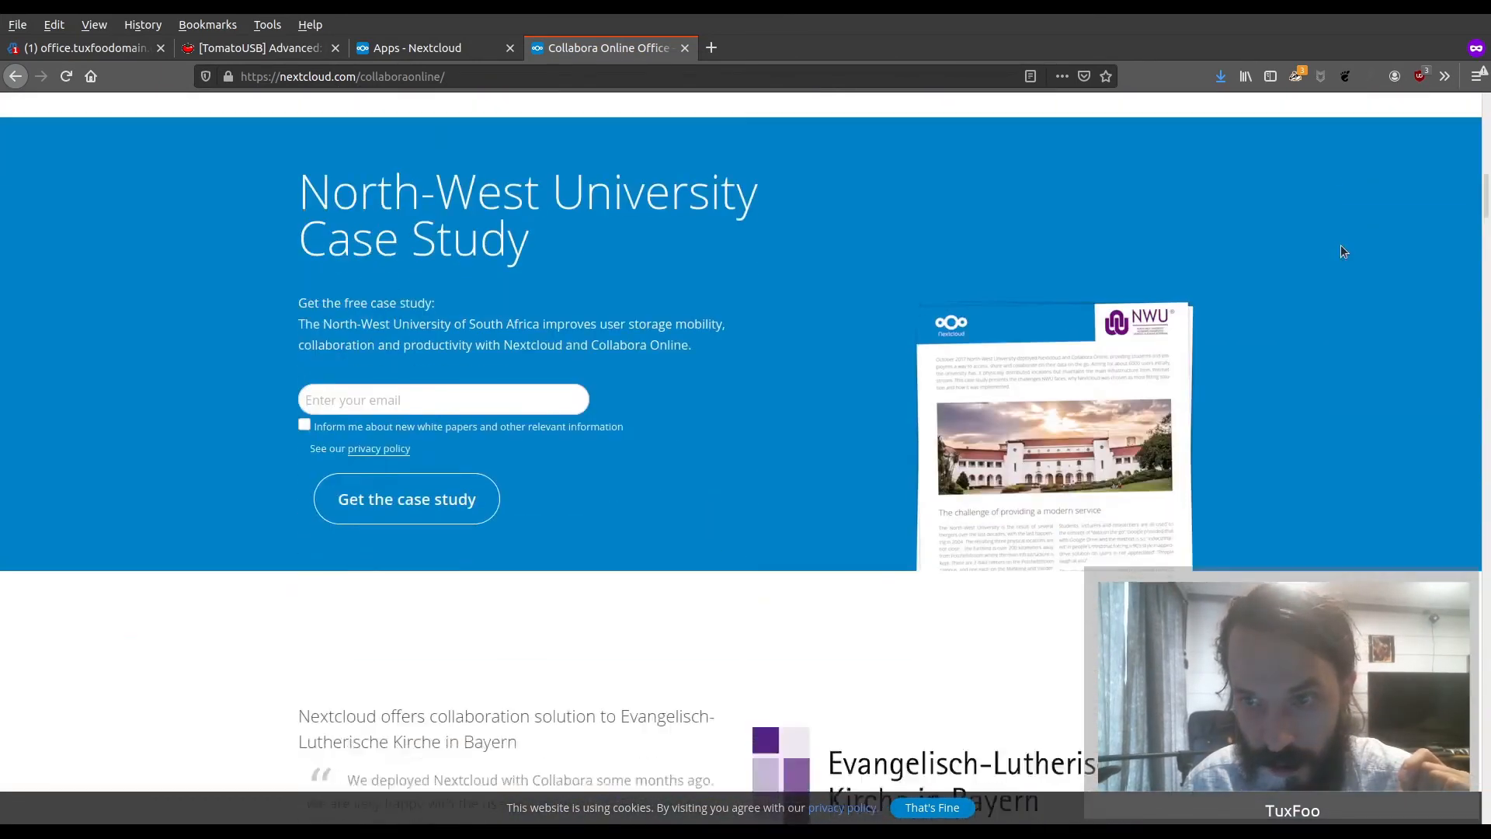
pyautogui.moveTo(1485, 195); pyautogui.dragTo(1481, 548)
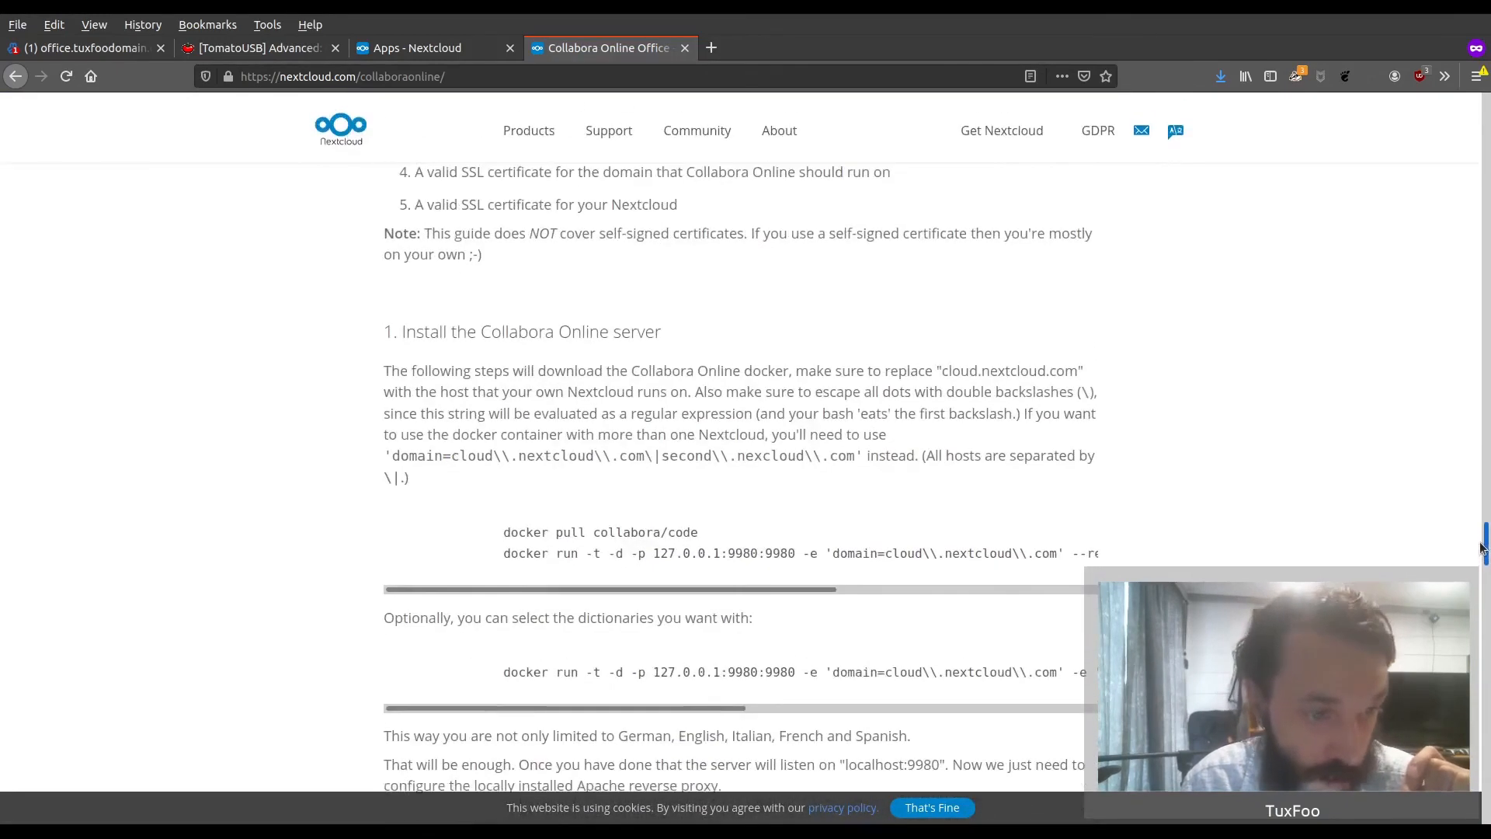
# Copy the docker run command for collabora/code from the Nextcloud install guide and paste it into the Virtualmin terminal
pyautogui.scroll(-2, 496, 271)
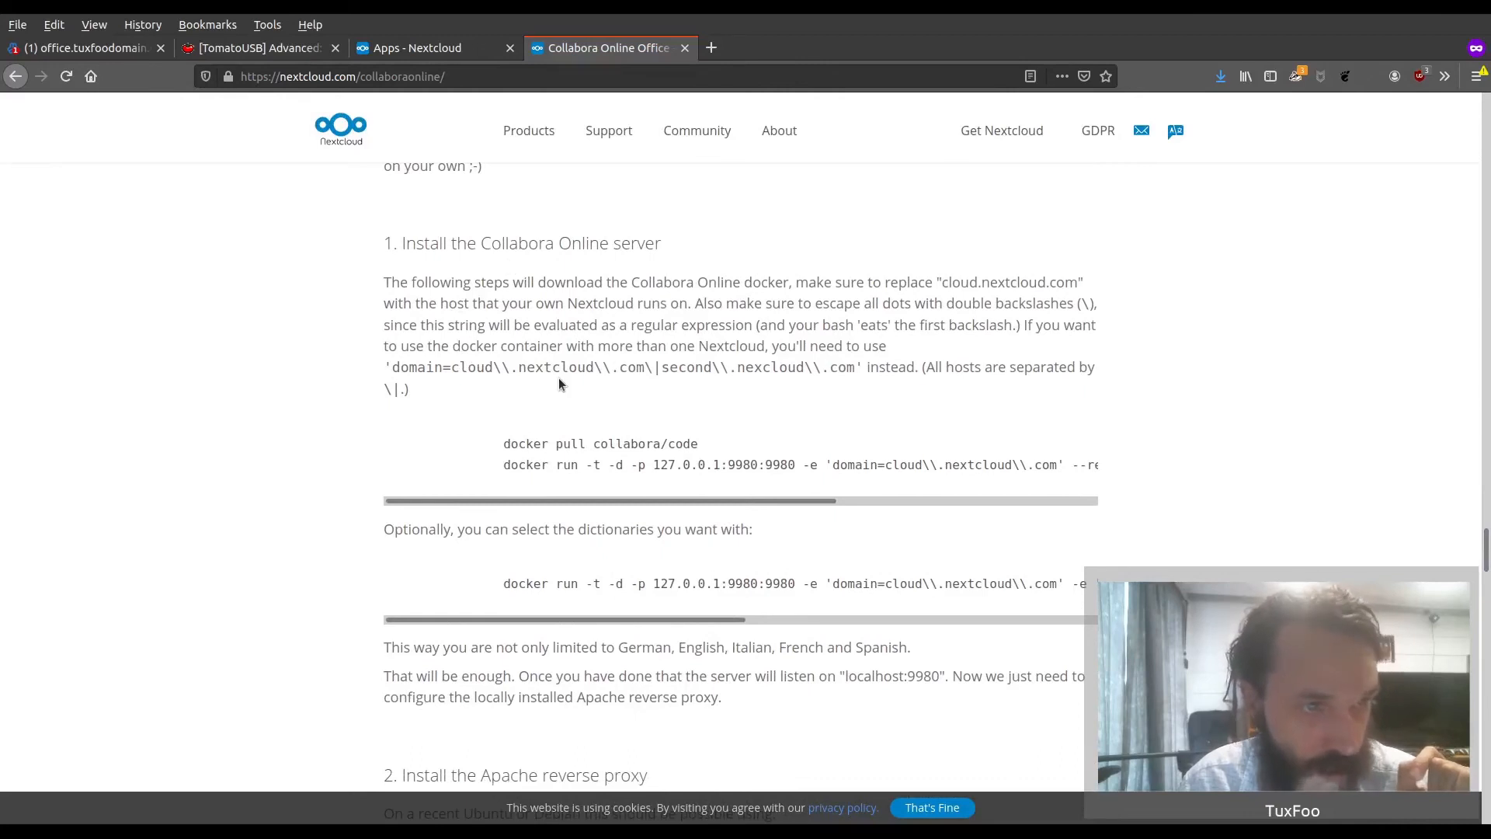
pyautogui.scroll(-2, 559, 383)
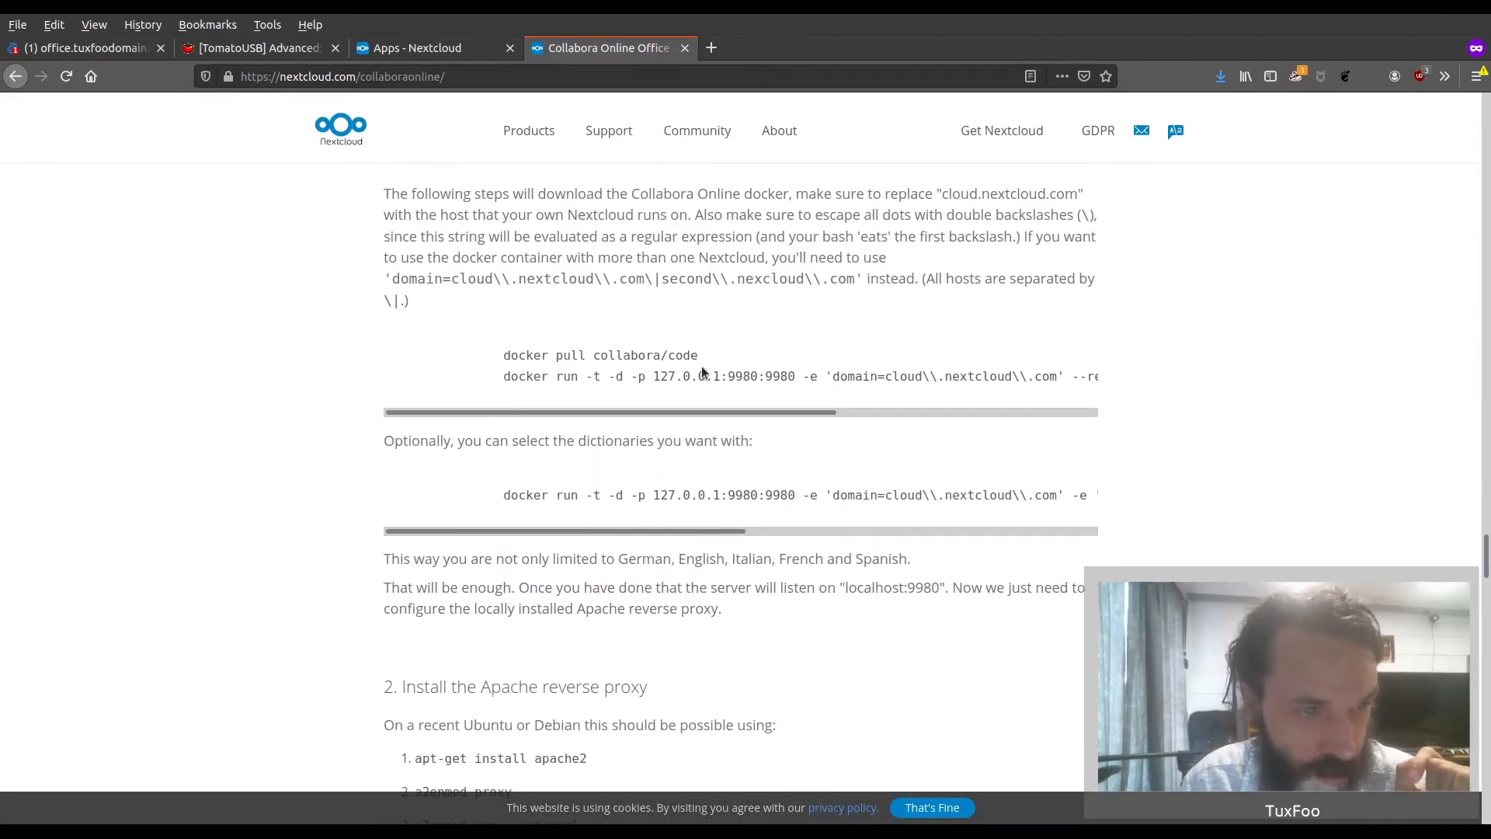
pyautogui.moveTo(704, 357); pyautogui.dragTo(505, 355)
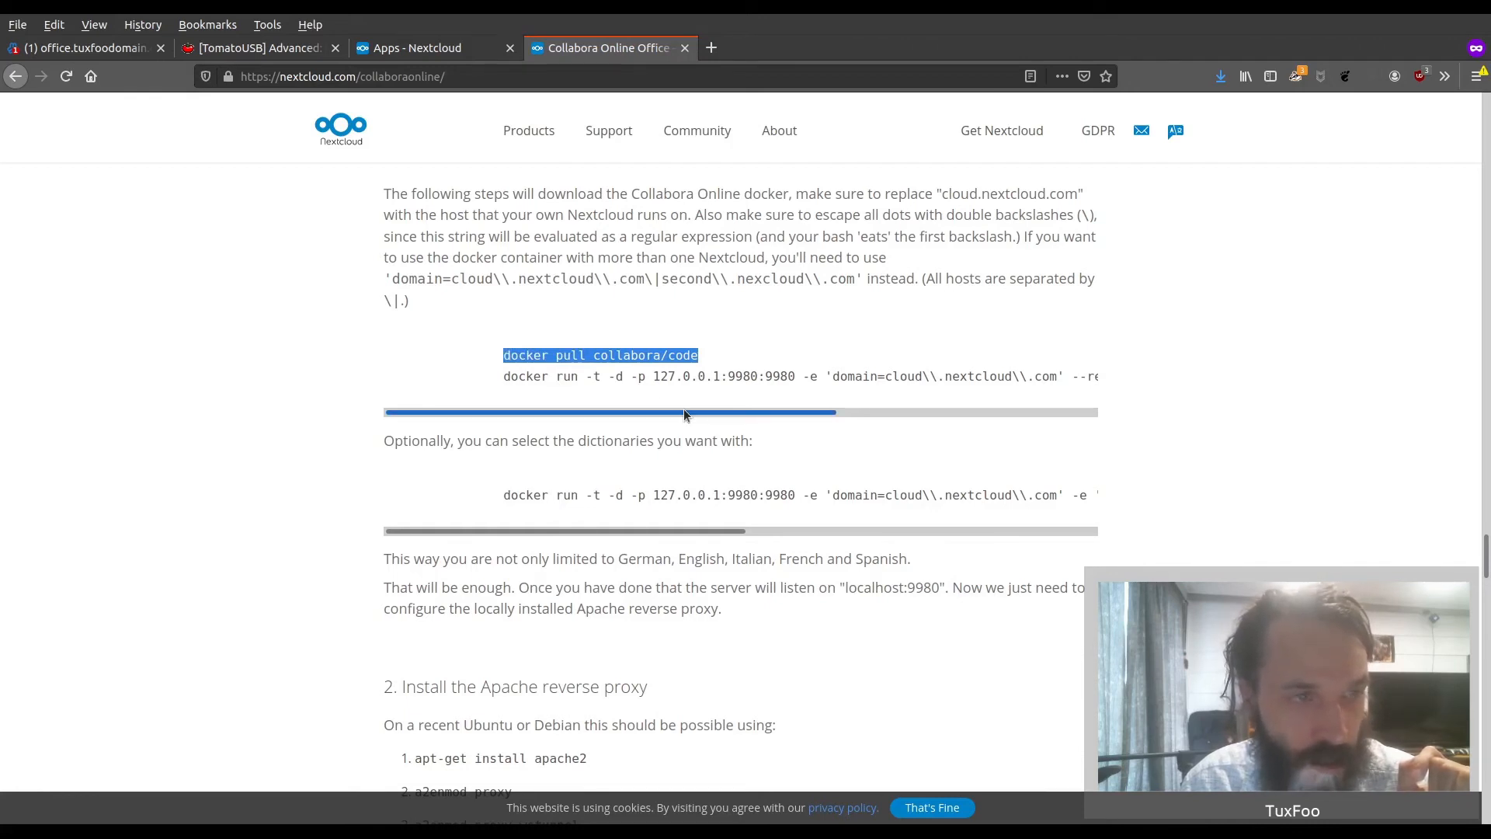
pyautogui.moveTo(684, 410); pyautogui.dragTo(688, 410)
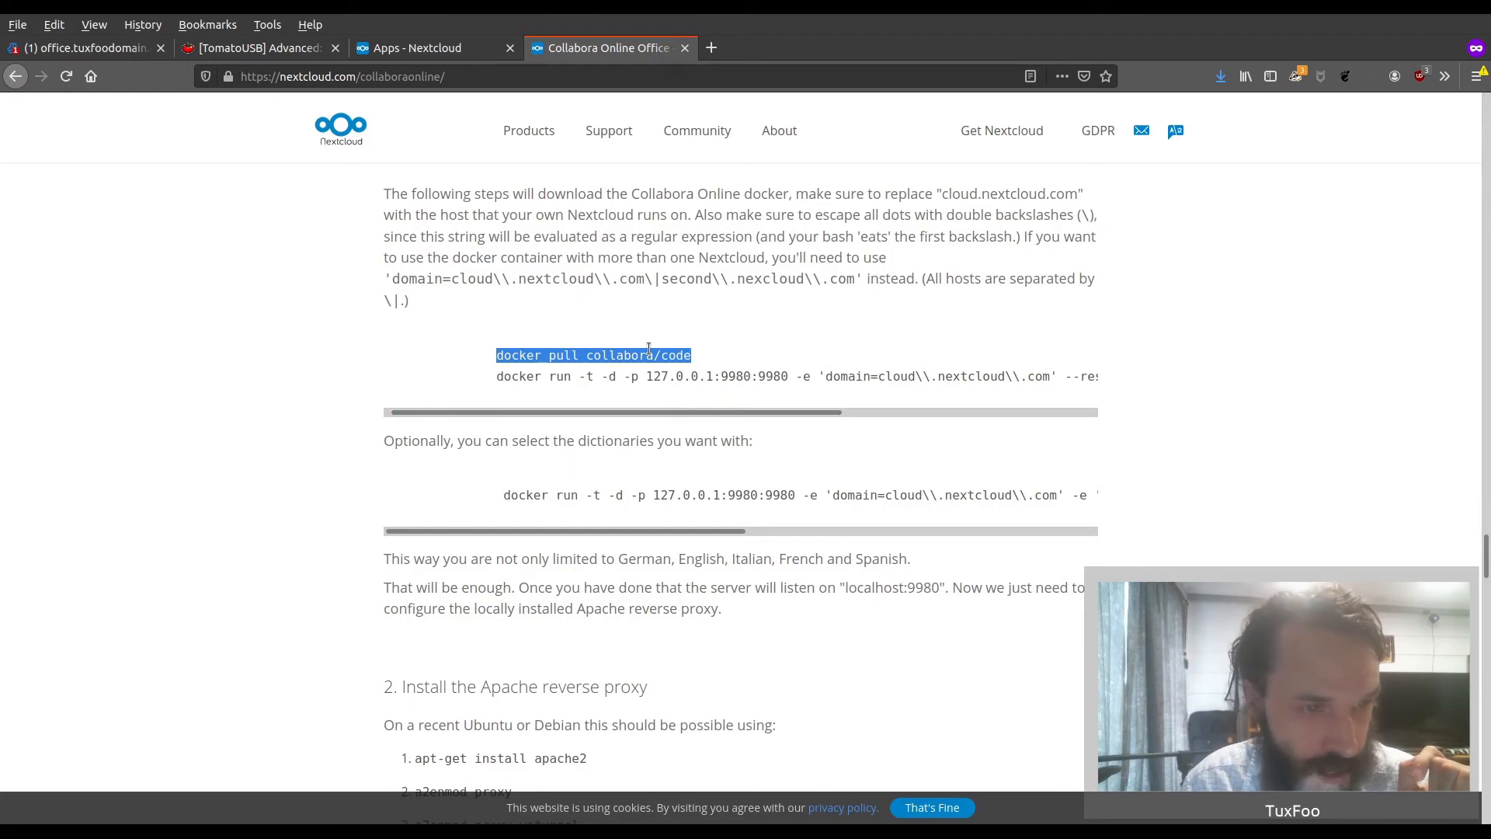
pyautogui.moveTo(497, 377); pyautogui.dragTo(1098, 378)
pyautogui.moveTo(1116, 375); pyautogui.dragTo(1099, 375)
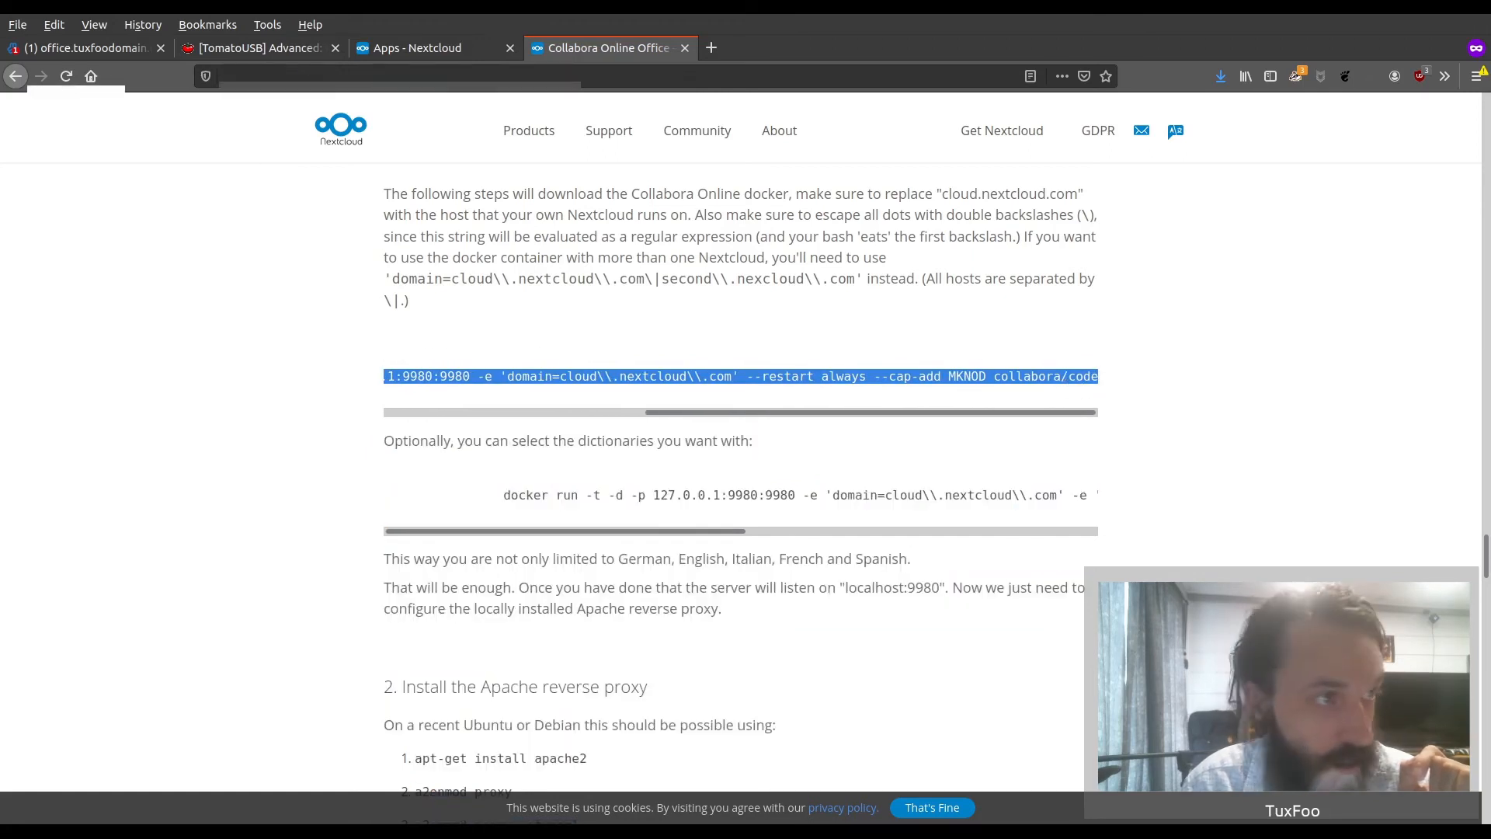
pyautogui.click(122, 47)
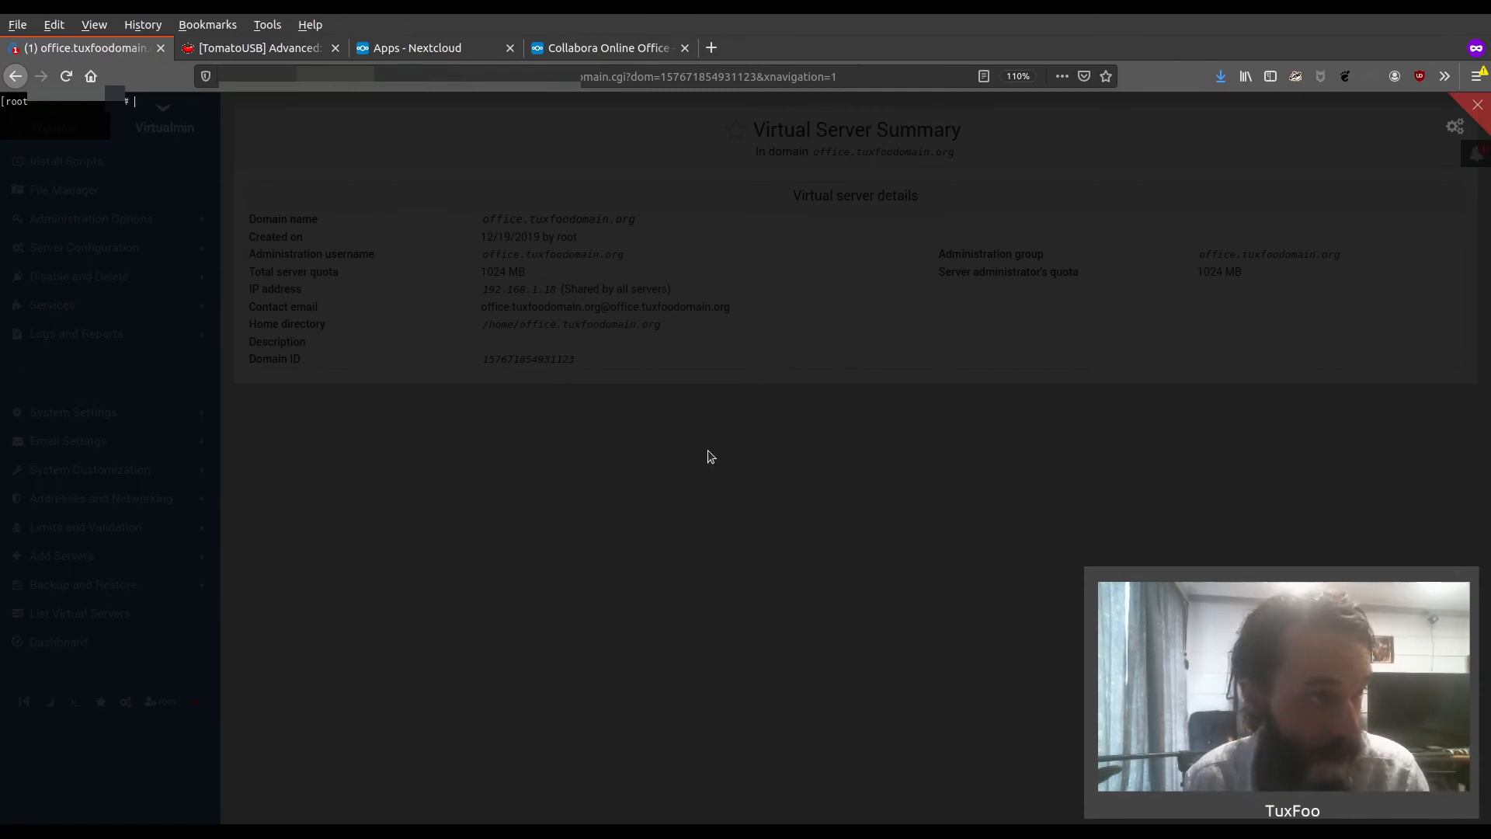
pyautogui.write("docker run -t -d -p 127.0.0.1:9980:9980 -e 'domain=cloud\\\\.nextcloud\\\\.com' --restart always --cap-add MKNOD collabora/code")
# Replace the example domain in the docker run command with nextcloud.tuxfoodomain.org and run it
pyautogui.press('Left')
pyautogui.press('Left')
pyautogui.press('Left')
pyautogui.press('Left')
pyautogui.press('Left')
pyautogui.press('Left')
pyautogui.press('Left')
pyautogui.press('Left')
pyautogui.press('Left')
pyautogui.press('Left')
pyautogui.press('Left')
pyautogui.press('Left')
pyautogui.press('Left')
pyautogui.press('Left')
pyautogui.press('Left')
pyautogui.press('Left')
pyautogui.press('Left')
pyautogui.press('Left')
pyautogui.press('Left')
pyautogui.press('Left')
pyautogui.press('Left')
pyautogui.press('Left')
pyautogui.press('Left')
pyautogui.press('Left')
pyautogui.press('Left')
pyautogui.press('Left')
pyautogui.press('Left')
pyautogui.press('Left')
pyautogui.press('Left')
pyautogui.press('Left')
pyautogui.press('Left')
pyautogui.press('Left')
pyautogui.press('Left')
pyautogui.press('Left')
pyautogui.press('Left')
pyautogui.press('Left')
pyautogui.press('Left')
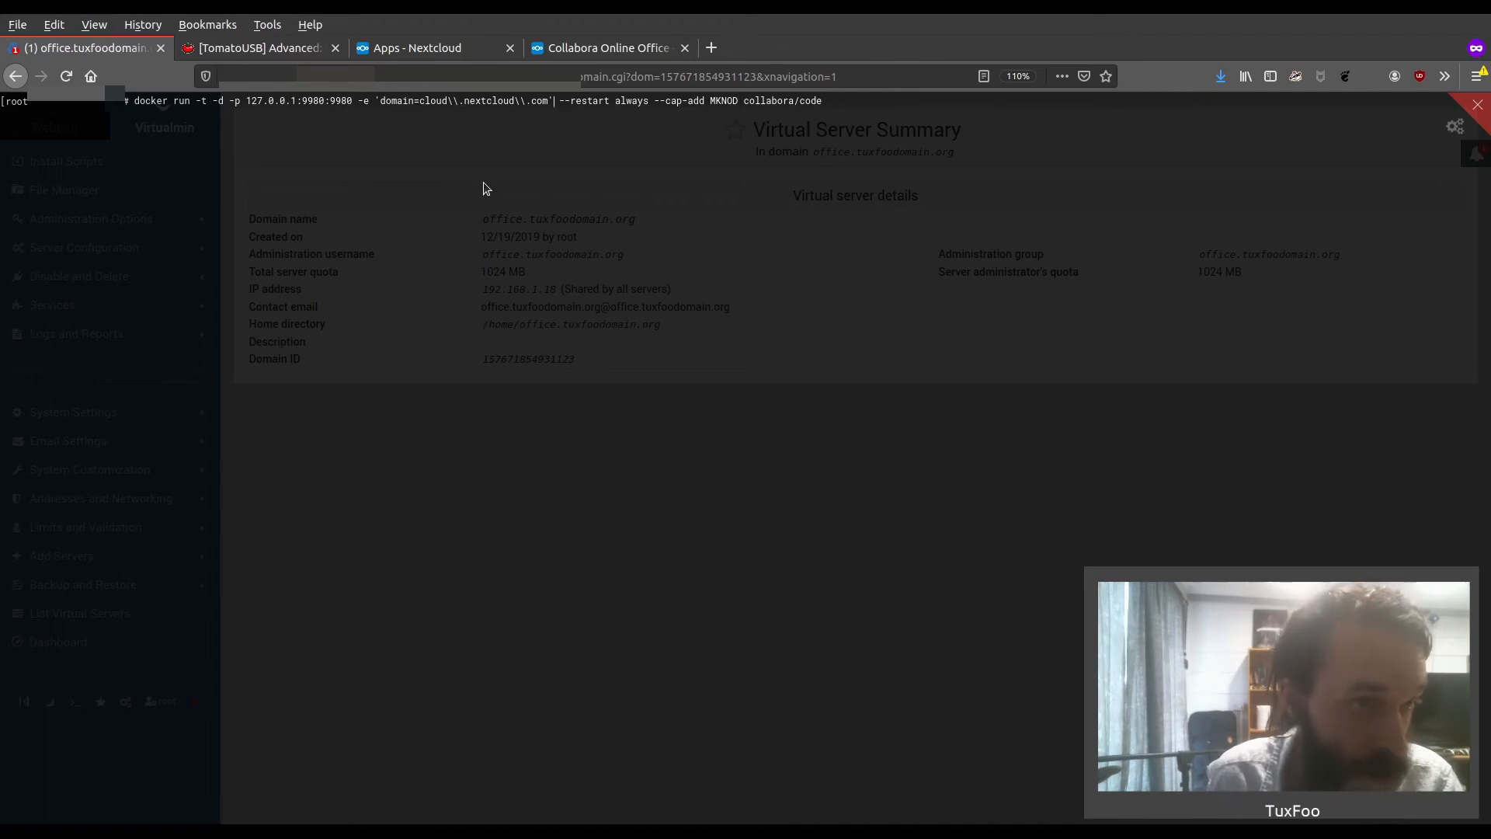
pyautogui.press('BackSpace')
pyautogui.press('BackSpace')
pyautogui.press('BackSpace')
pyautogui.press('BackSpace')
pyautogui.press('BackSpace')
pyautogui.press('BackSpace')
pyautogui.press('BackSpace')
pyautogui.press('BackSpace')
pyautogui.press('BackSpace')
pyautogui.press('BackSpace')
pyautogui.press('BackSpace')
pyautogui.press('BackSpace')
pyautogui.press('BackSpace')
pyautogui.press('BackSpace')
pyautogui.press('BackSpace')
pyautogui.press('BackSpace')
pyautogui.press('BackSpace')
pyautogui.press('BackSpace')
pyautogui.press('BackSpace')
pyautogui.press('BackSpace')
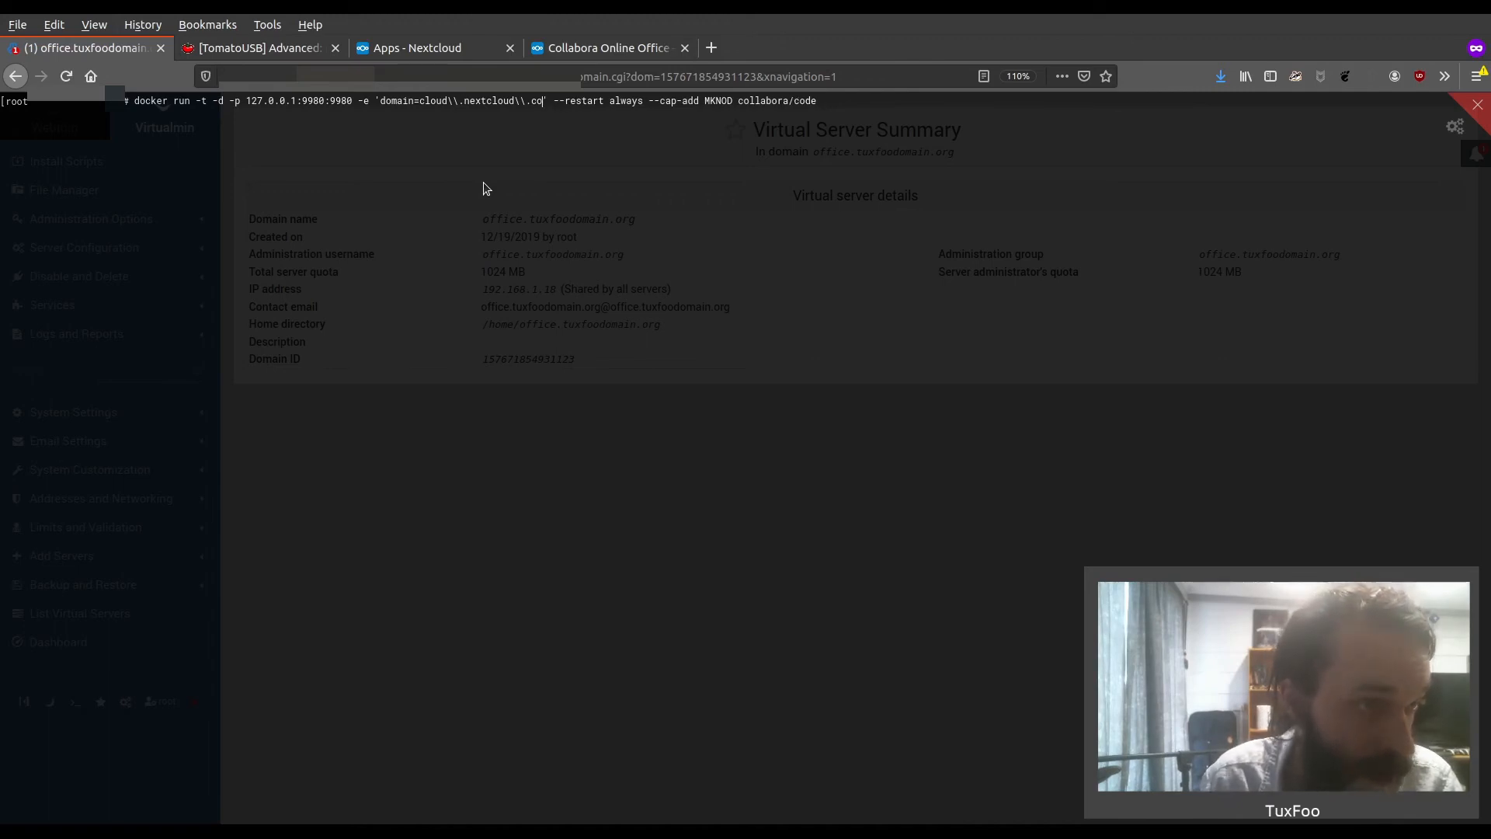
pyautogui.press('BackSpace')
pyautogui.press('BackSpace')
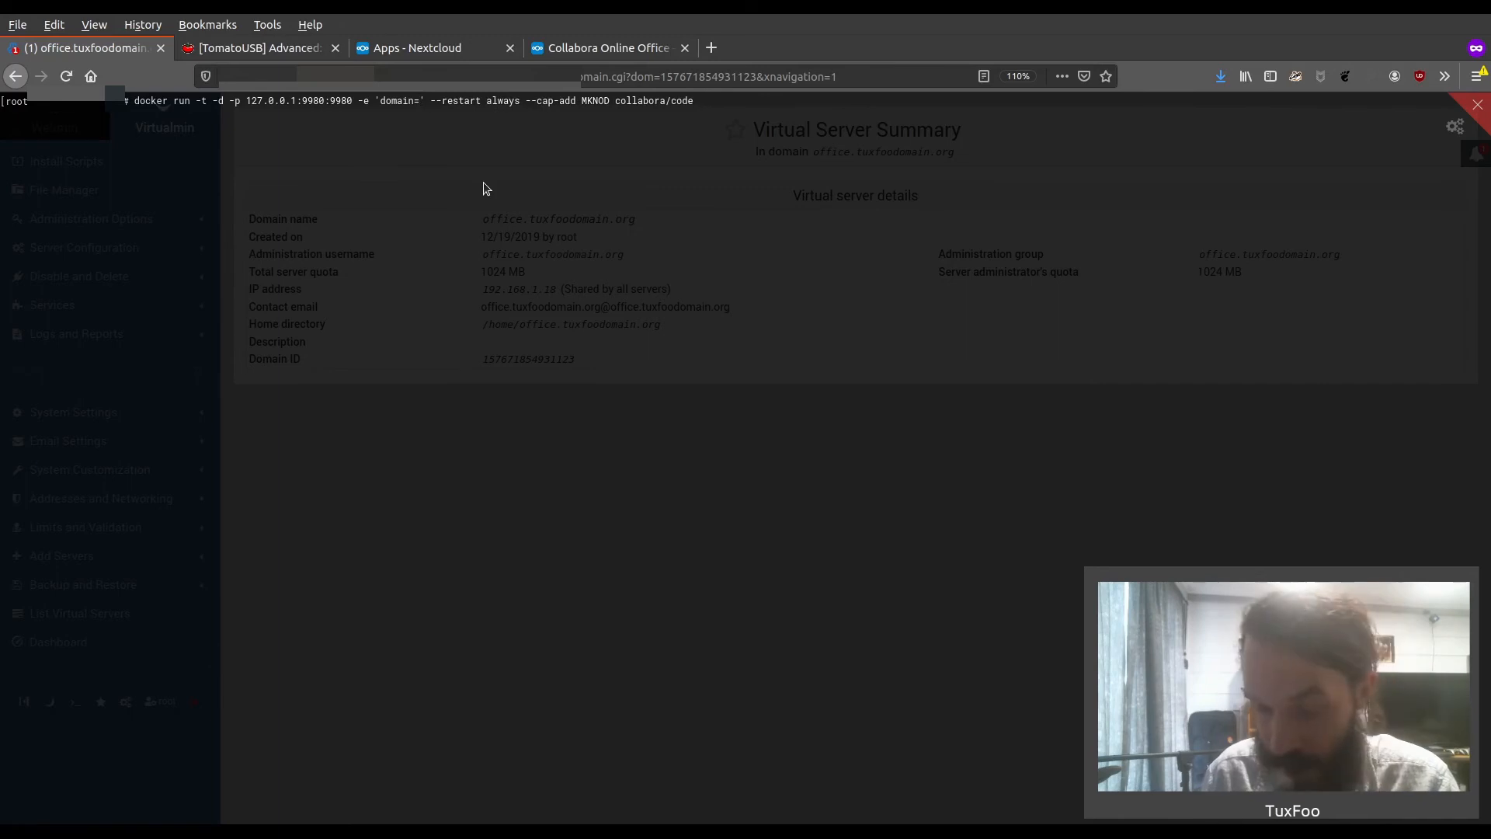
pyautogui.write('nextclo')
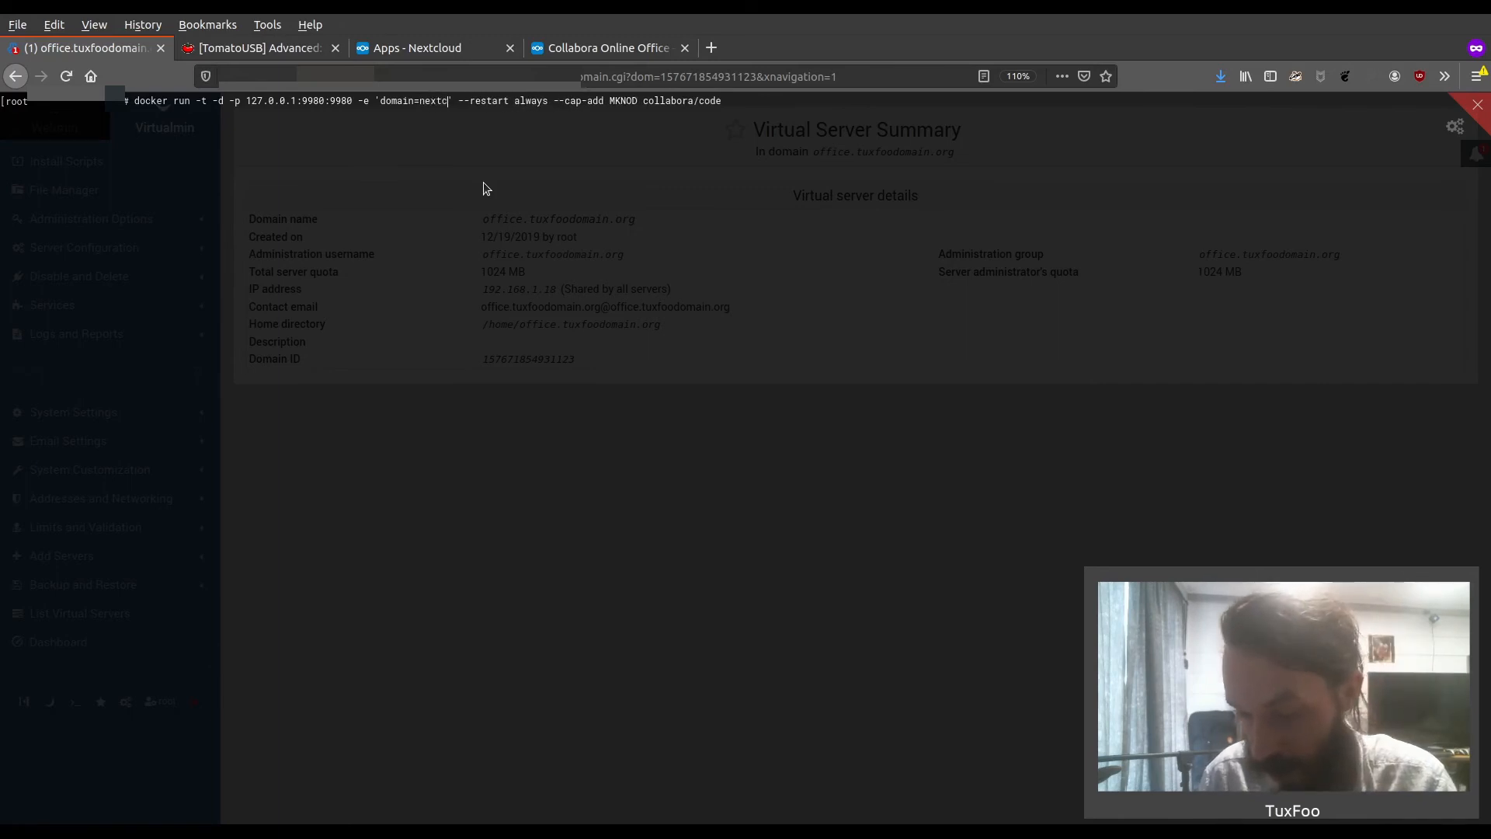
pyautogui.write('ud.tu')
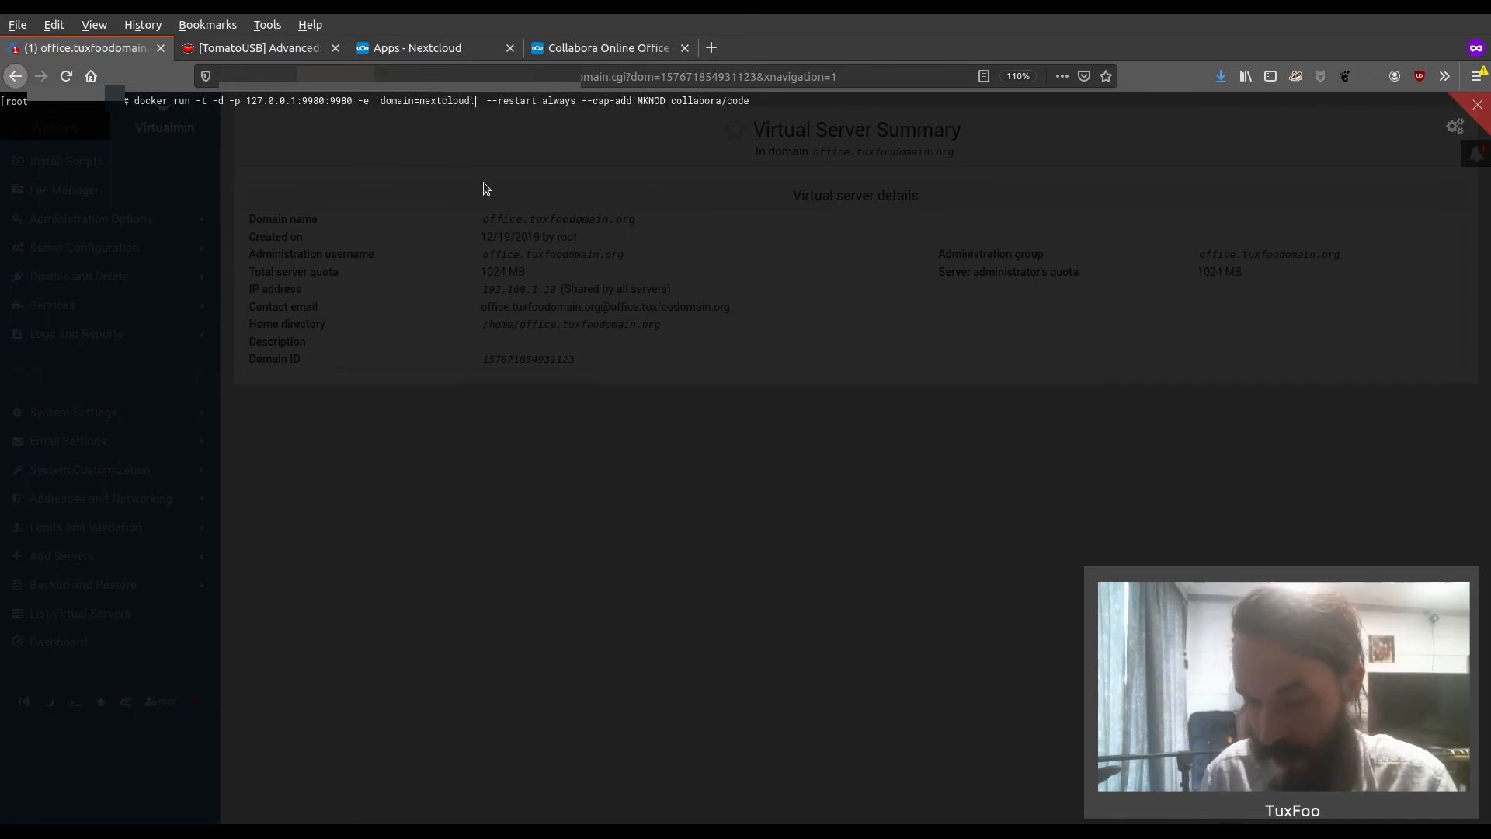
pyautogui.write('xfoodomain.org')
pyautogui.press('Return')
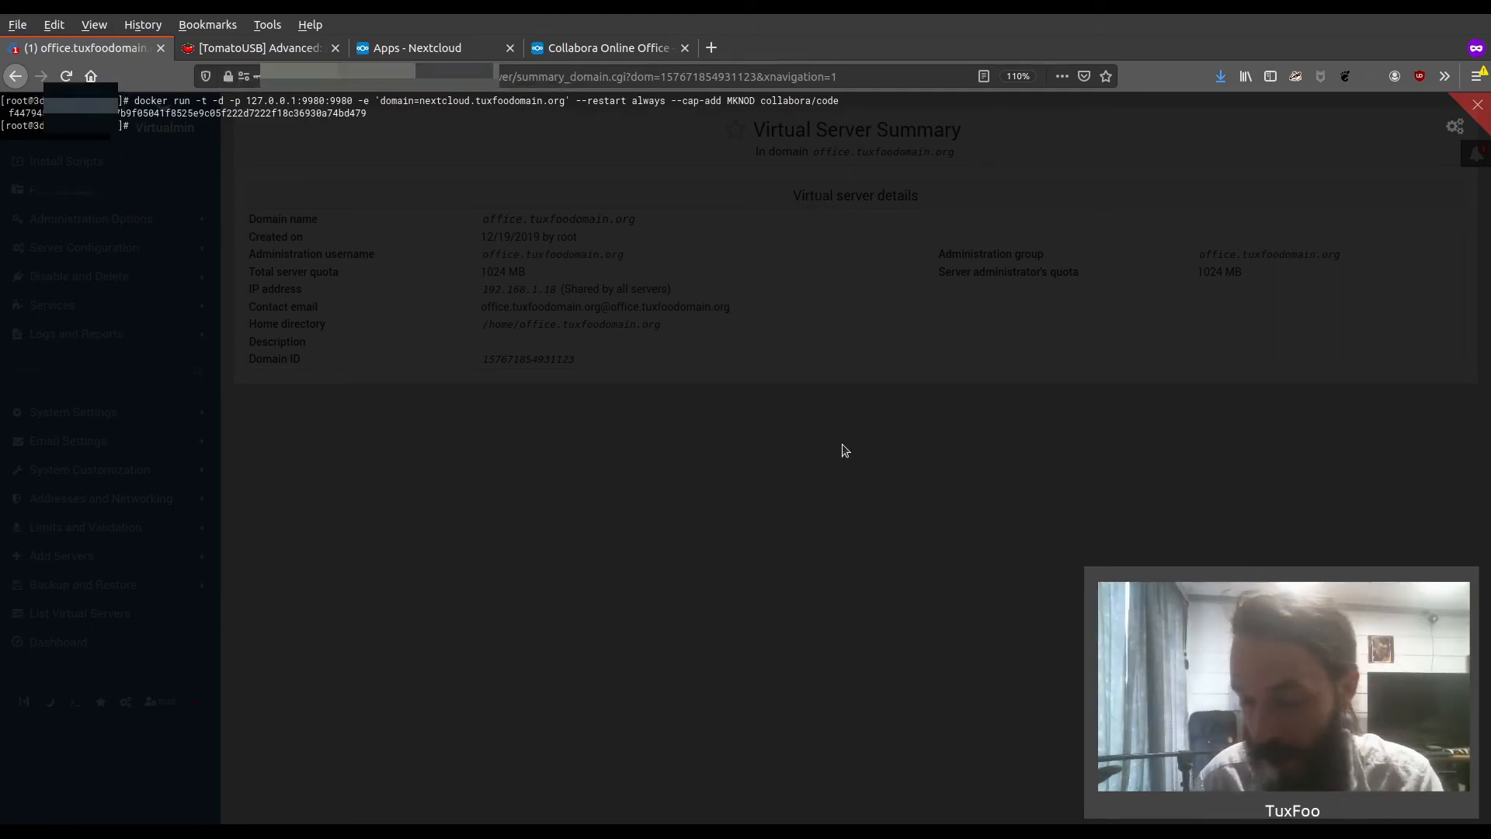
# List the running containers with "docker ps"
pyautogui.write('cker')
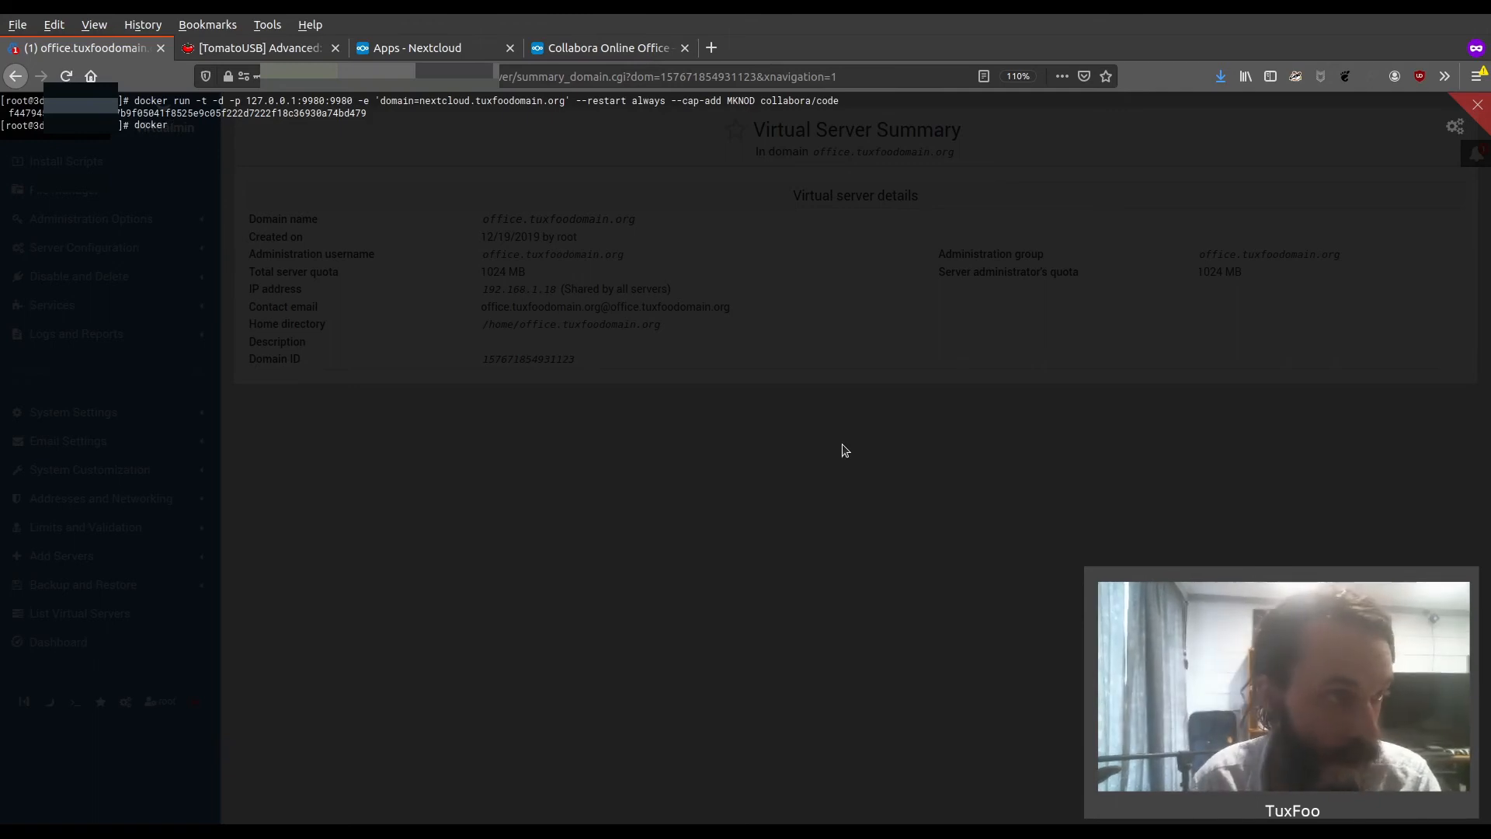
pyautogui.write(' ps')
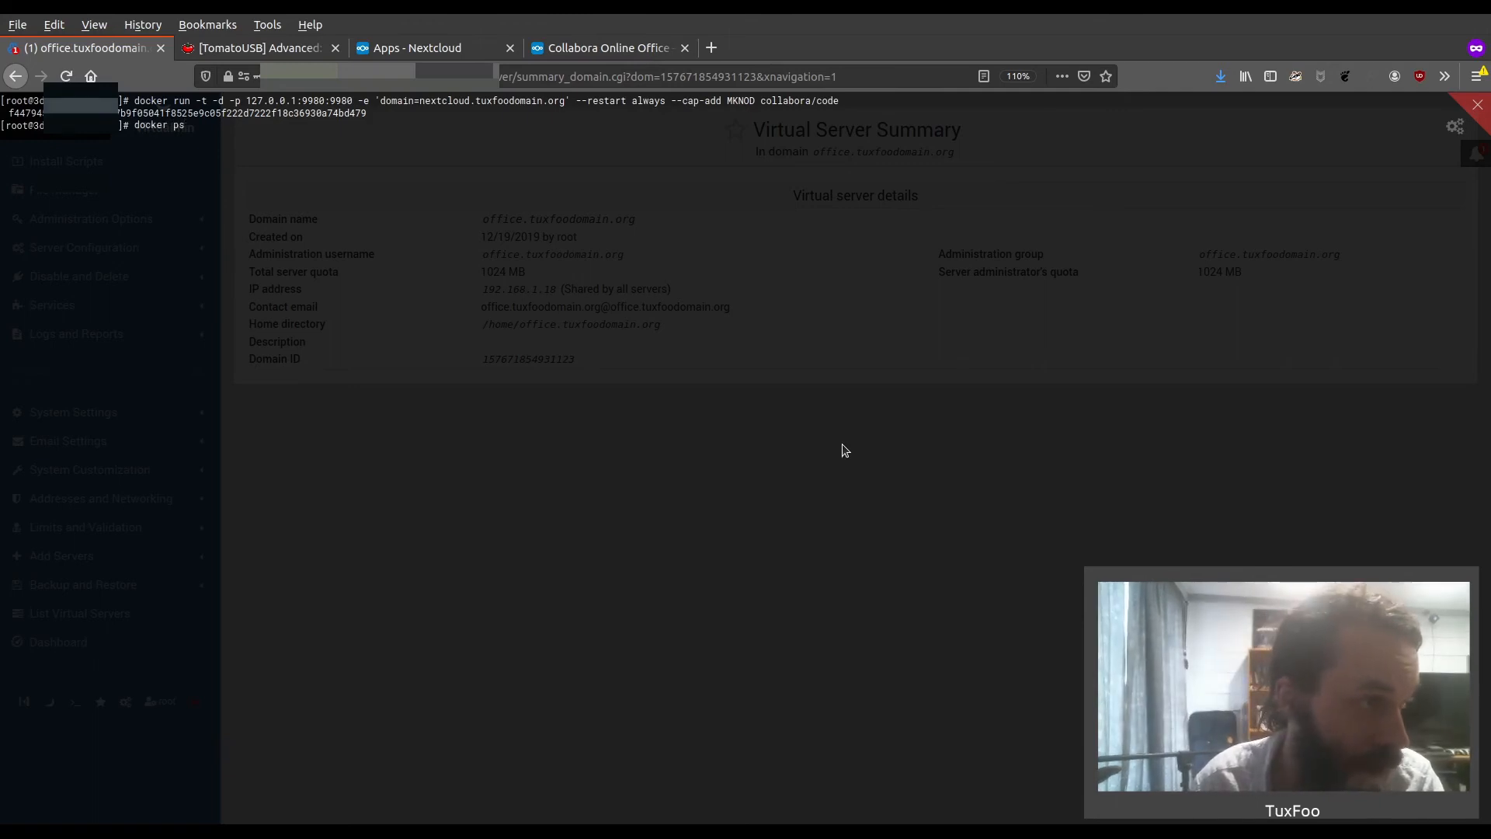
pyautogui.press('Return')
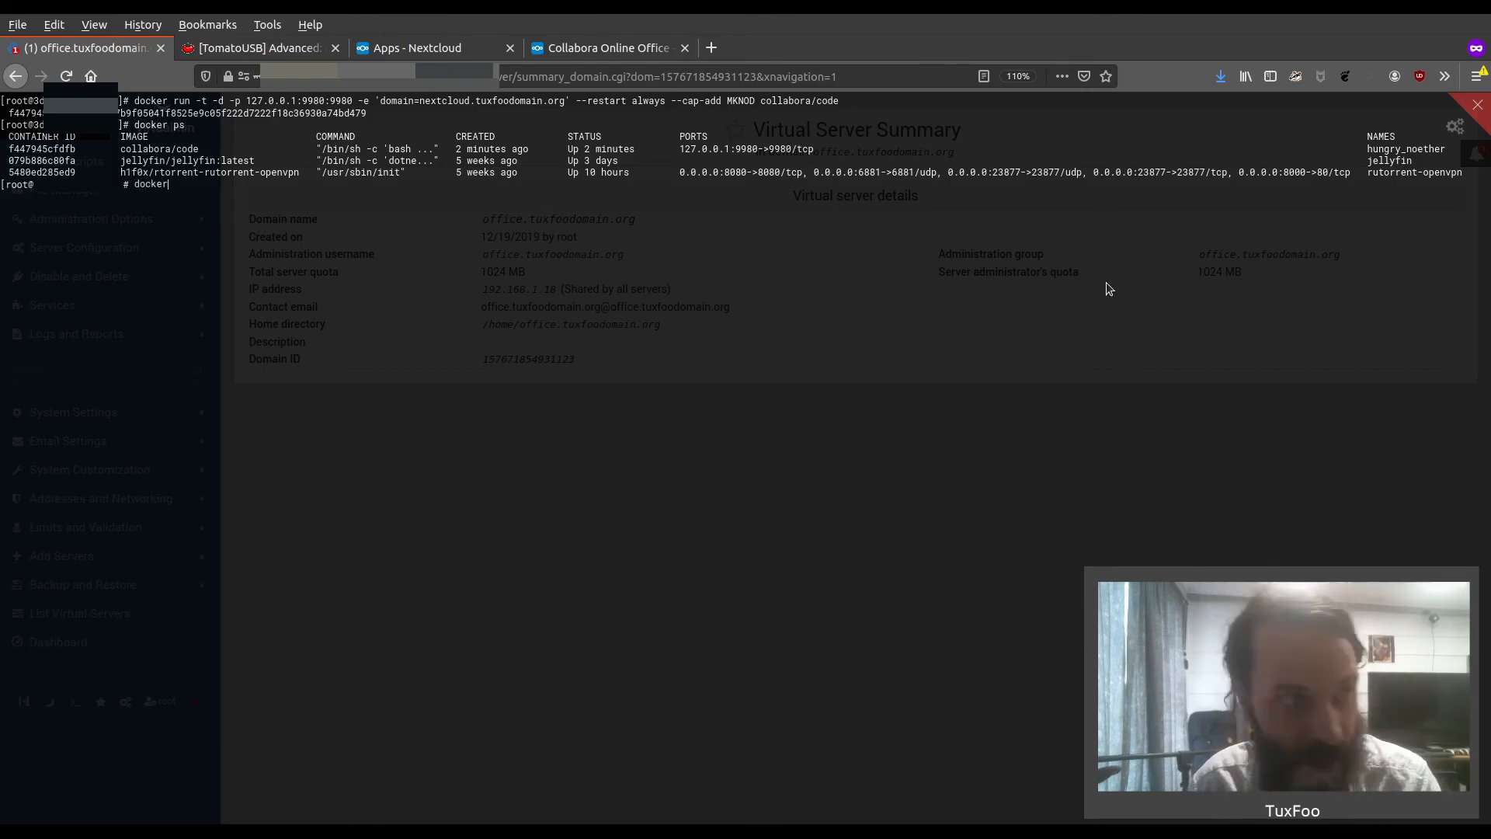
pyautogui.write('top')
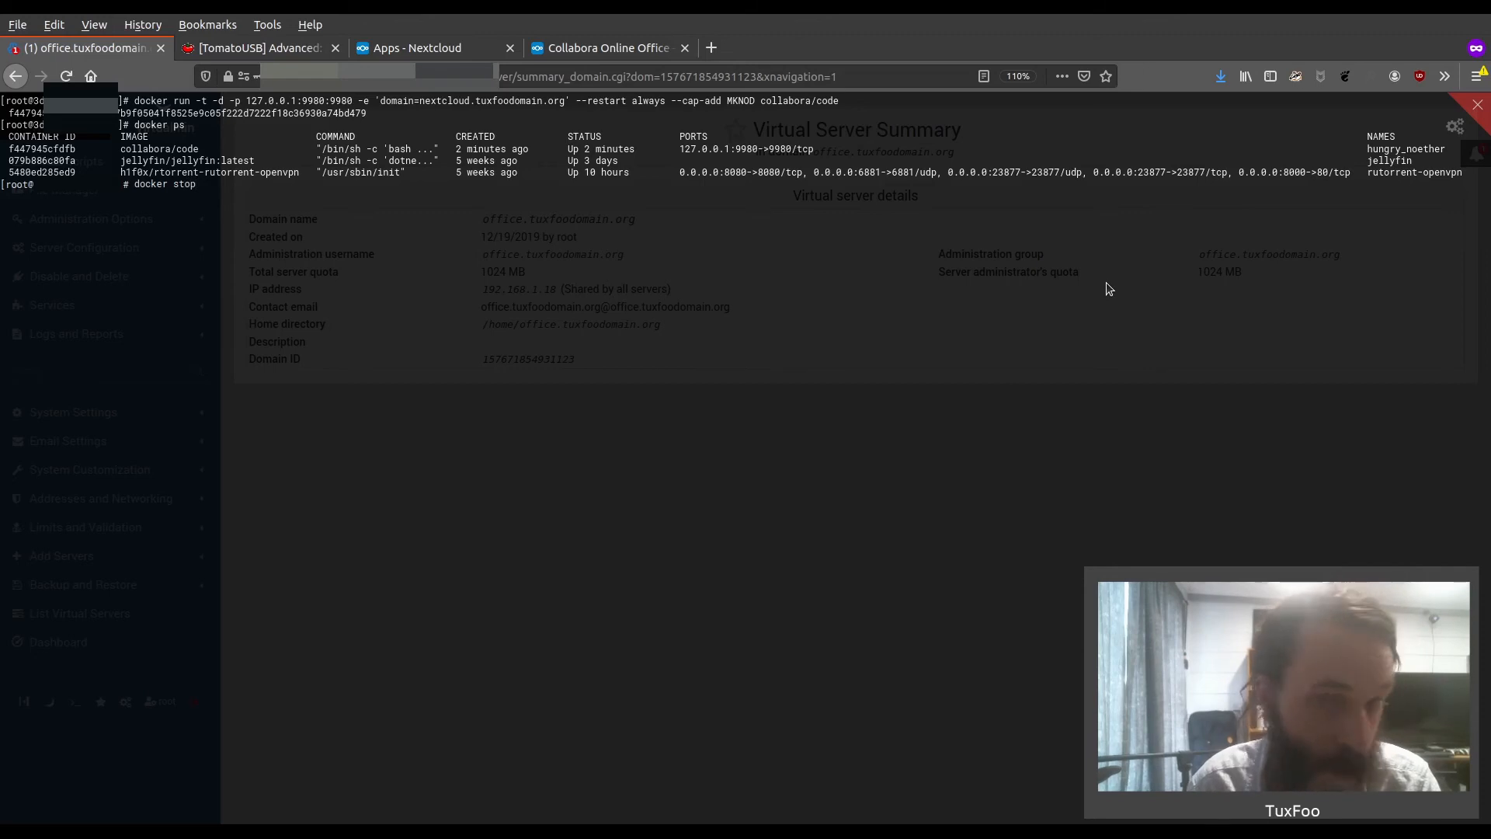
pyautogui.write(' jellyfin')
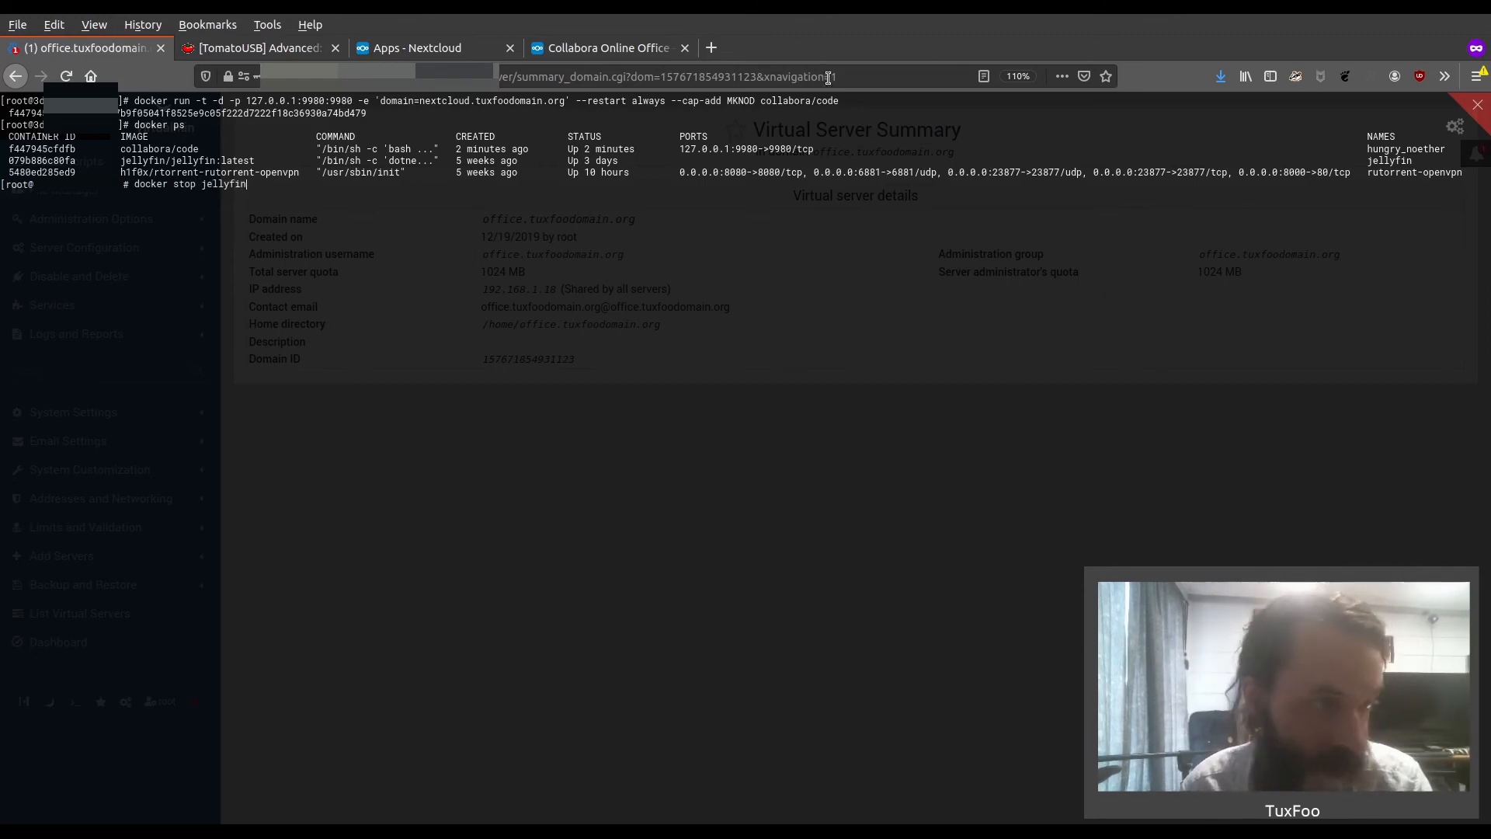
pyautogui.press('BackSpace')
pyautogui.press('BackSpace')
pyautogui.press('BackSpace')
pyautogui.press('BackSpace')
pyautogui.press('BackSpace')
pyautogui.press('BackSpace')
pyautogui.press('BackSpace')
pyautogui.press('BackSpace')
pyautogui.press('BackSpace')
pyautogui.press('BackSpace')
pyautogui.press('BackSpace')
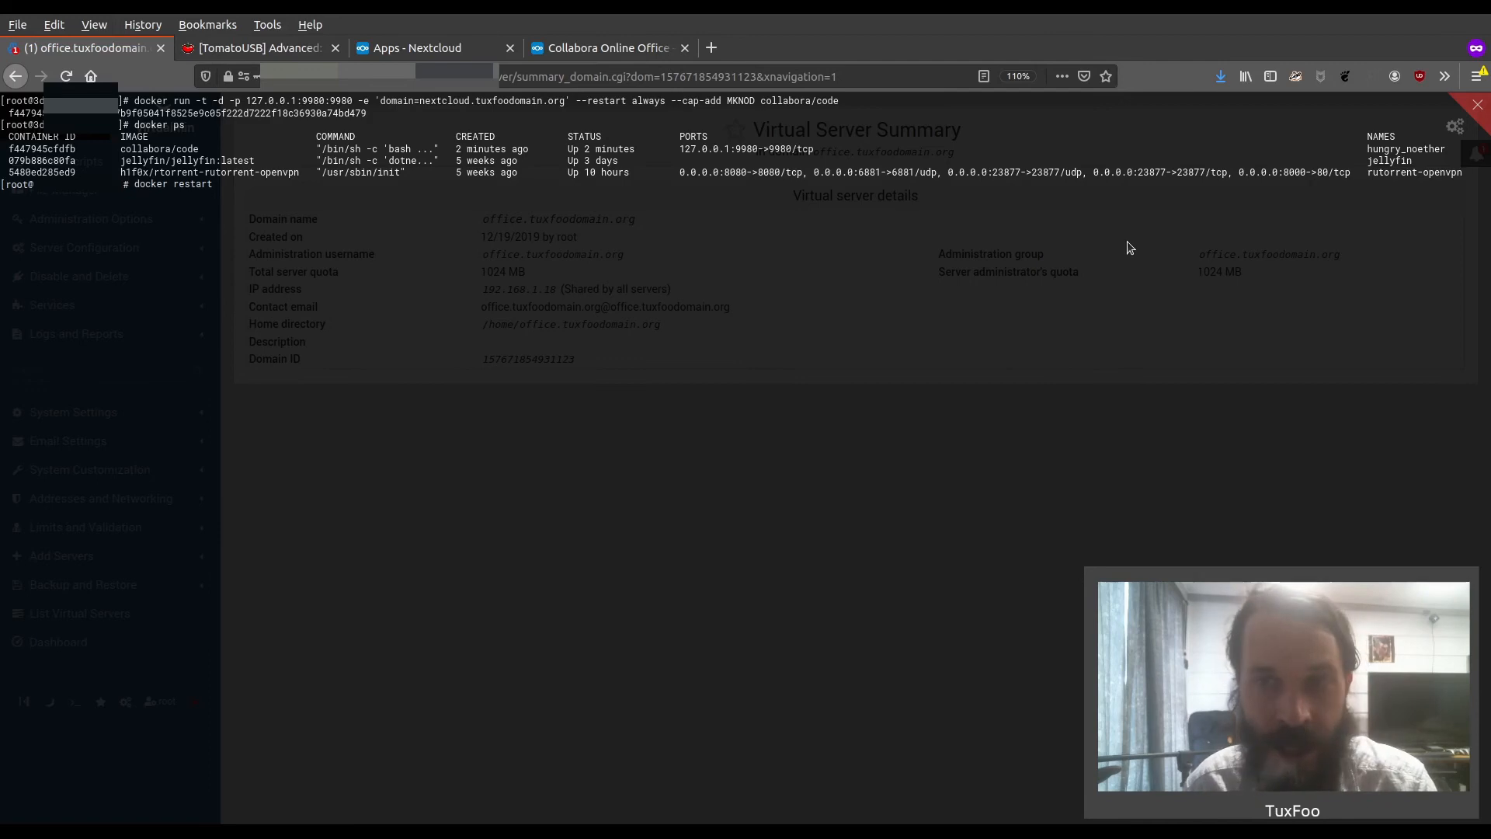
pyautogui.press('BackSpace')
pyautogui.press('BackSpace')
pyautogui.press('BackSpace')
pyautogui.press('BackSpace')
pyautogui.press('BackSpace')
pyautogui.press('BackSpace')
pyautogui.press('BackSpace')
pyautogui.press('BackSpace')
pyautogui.press('BackSpace')
pyautogui.press('BackSpace')
pyautogui.press('BackSpace')
pyautogui.press('BackSpace')
pyautogui.press('BackSpace')
pyautogui.press('BackSpace')
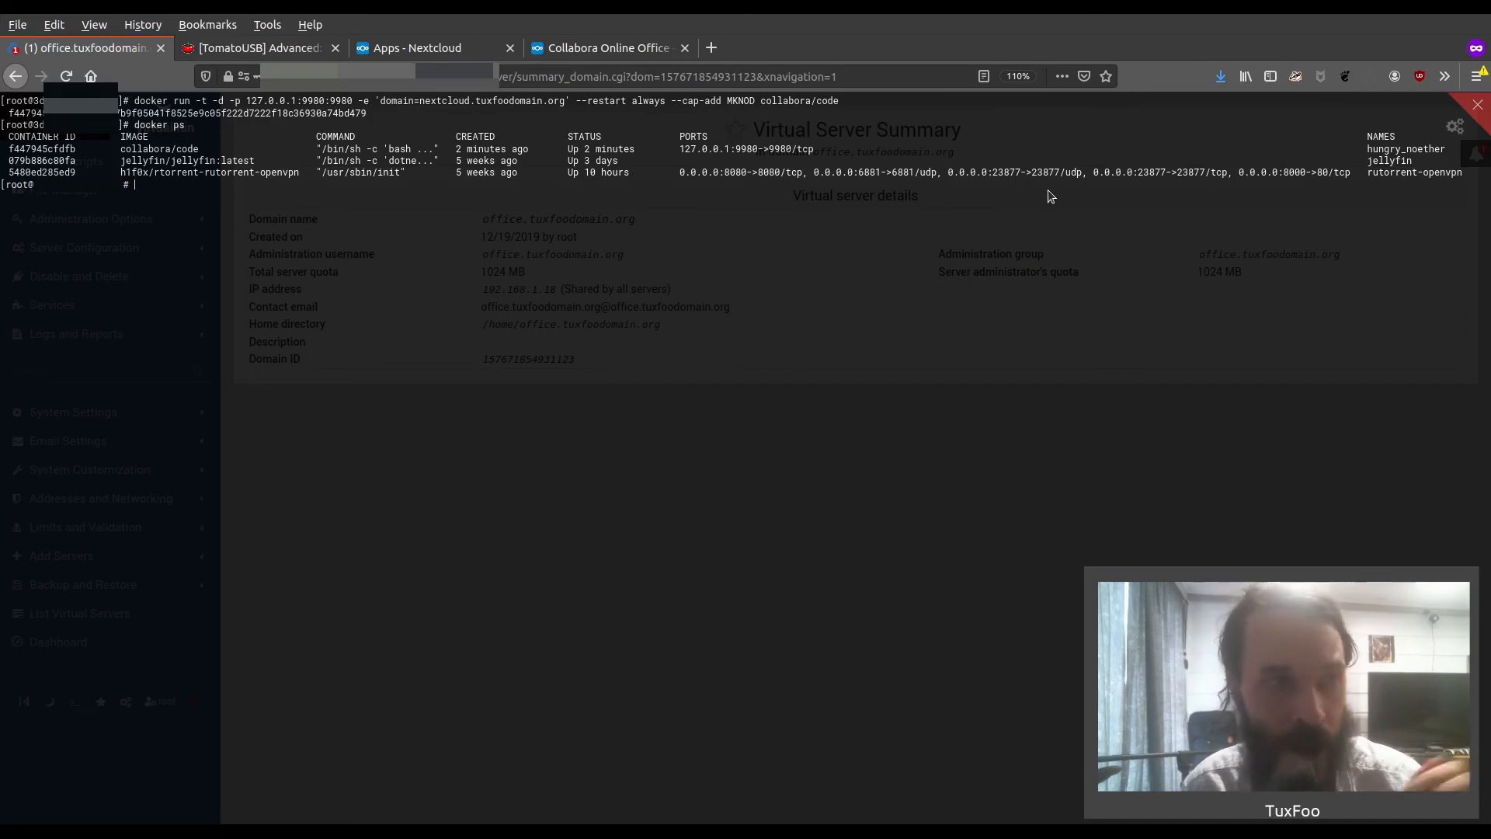
pyautogui.write('docker')
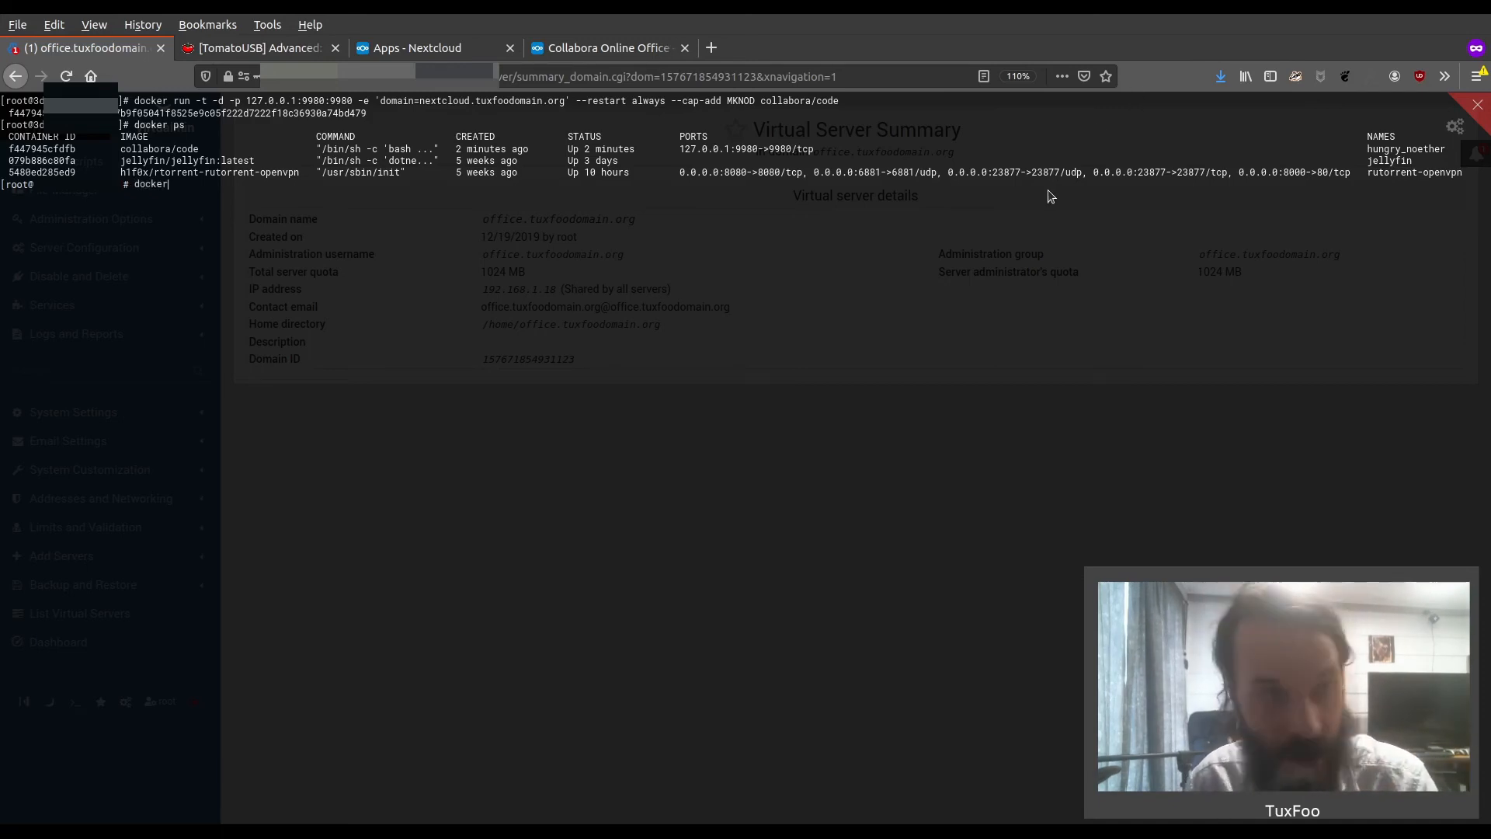
pyautogui.write(' start')
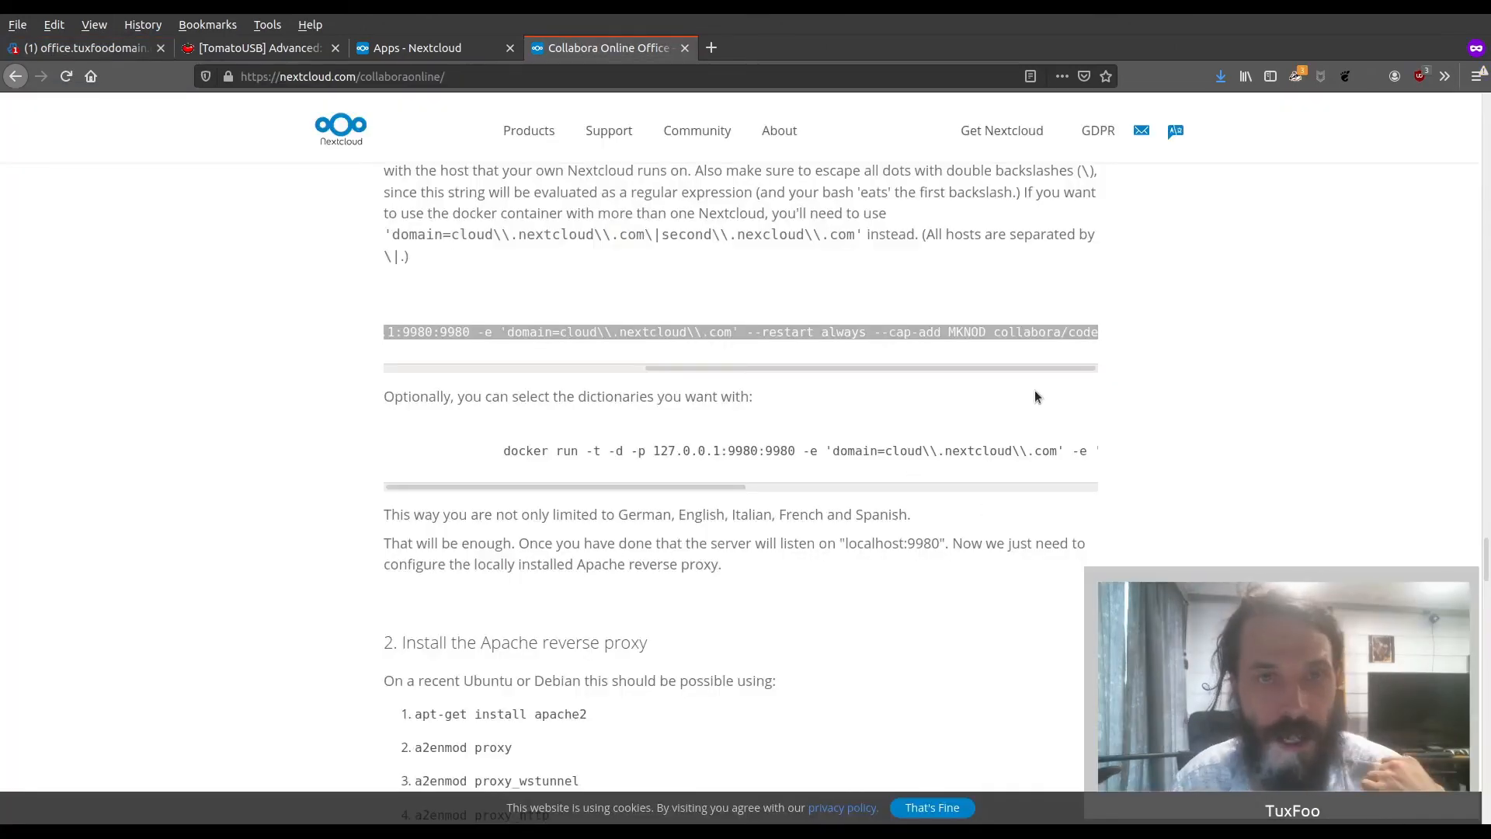
# Check the guide's Apache VirtualHost example and open the Apache directives of office.tuxfoodomain.org's SSL website for editing in Virtualmin
pyautogui.scroll(-10, 1035, 389)
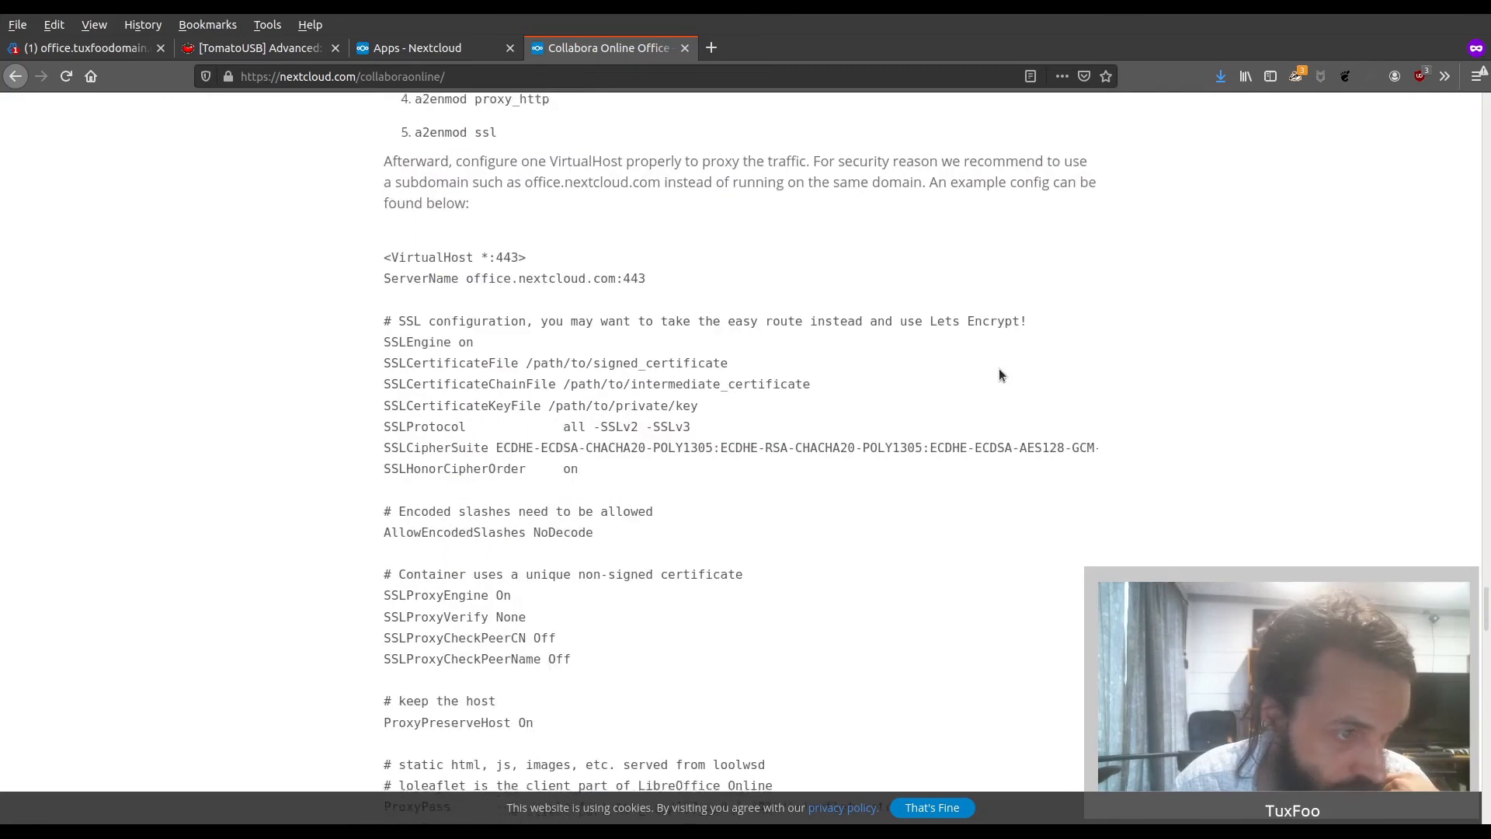
pyautogui.scroll(-3, 535, 393)
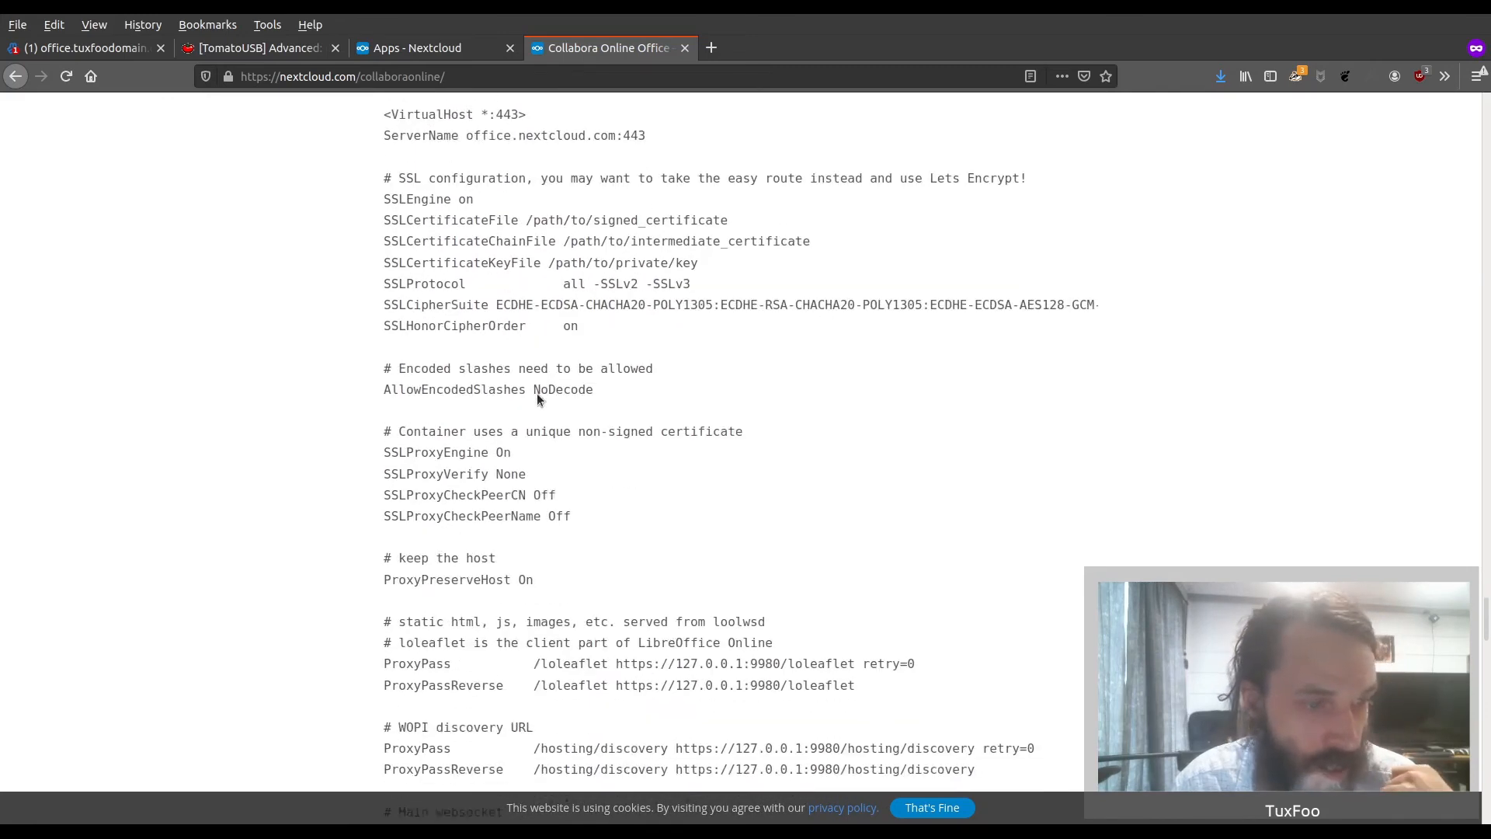
pyautogui.scroll(-3, 537, 399)
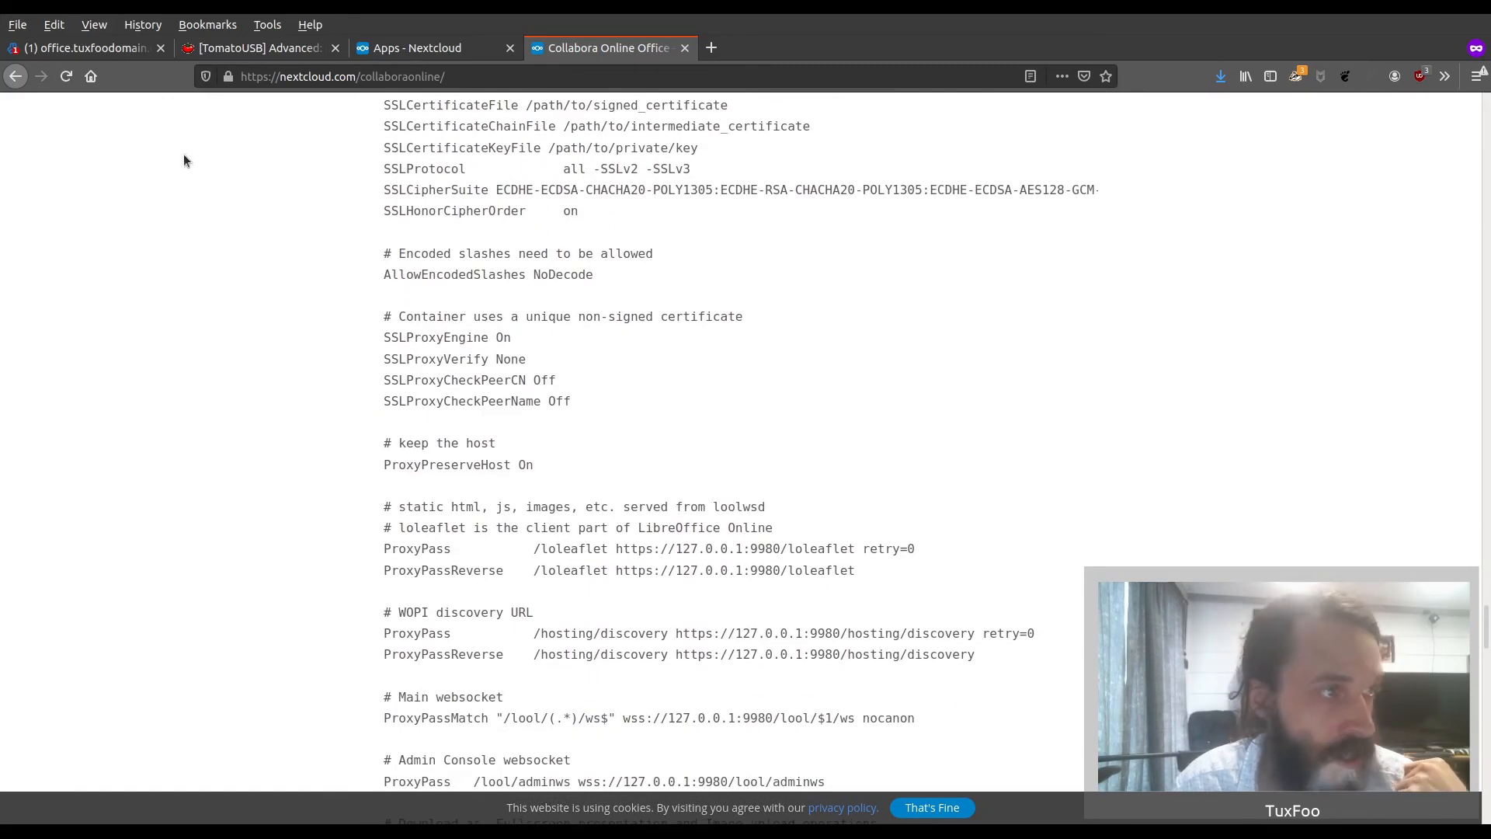
pyautogui.click(101, 51)
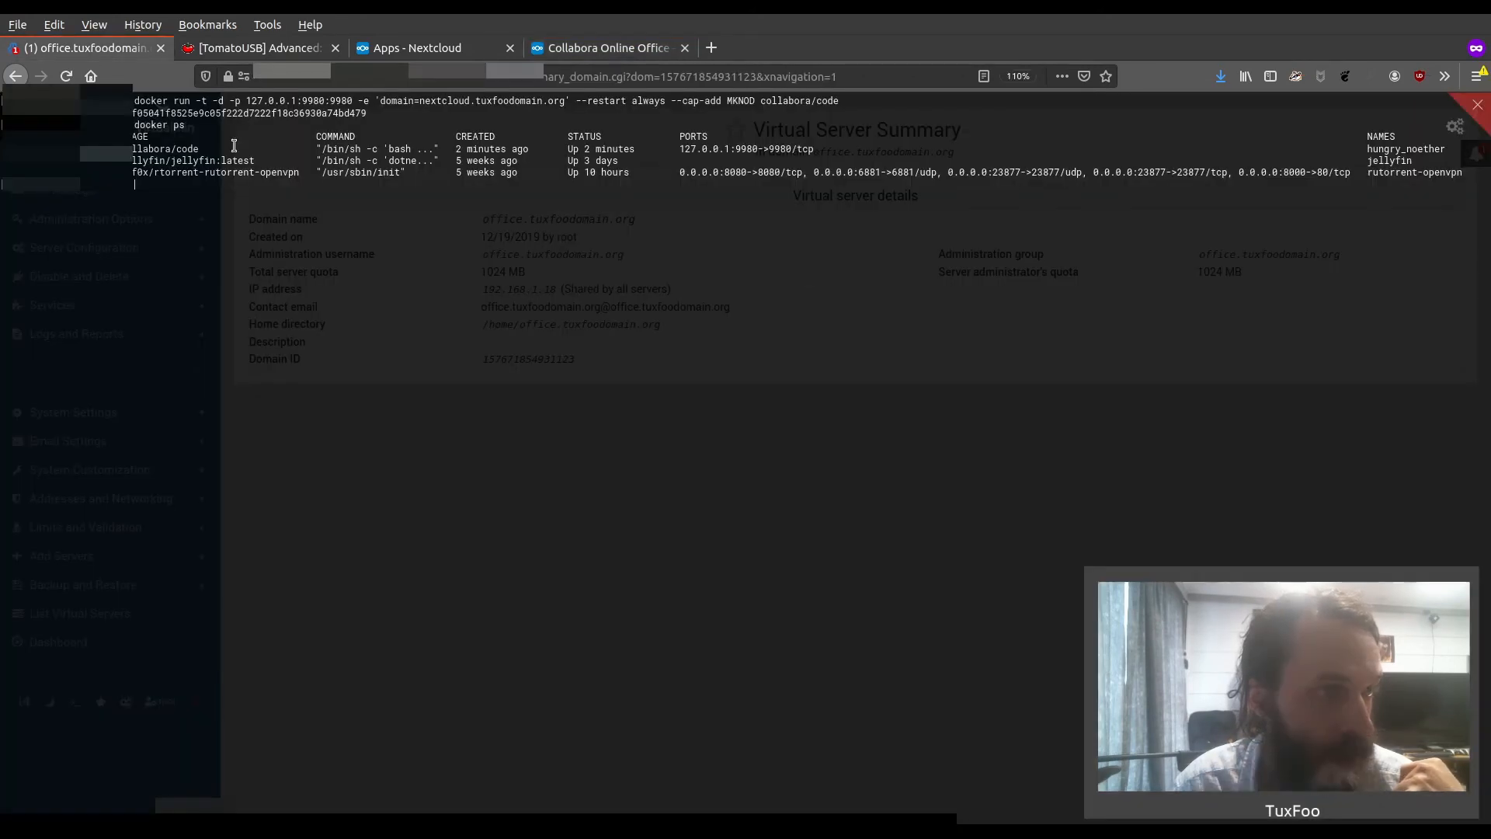
pyautogui.click(1479, 106)
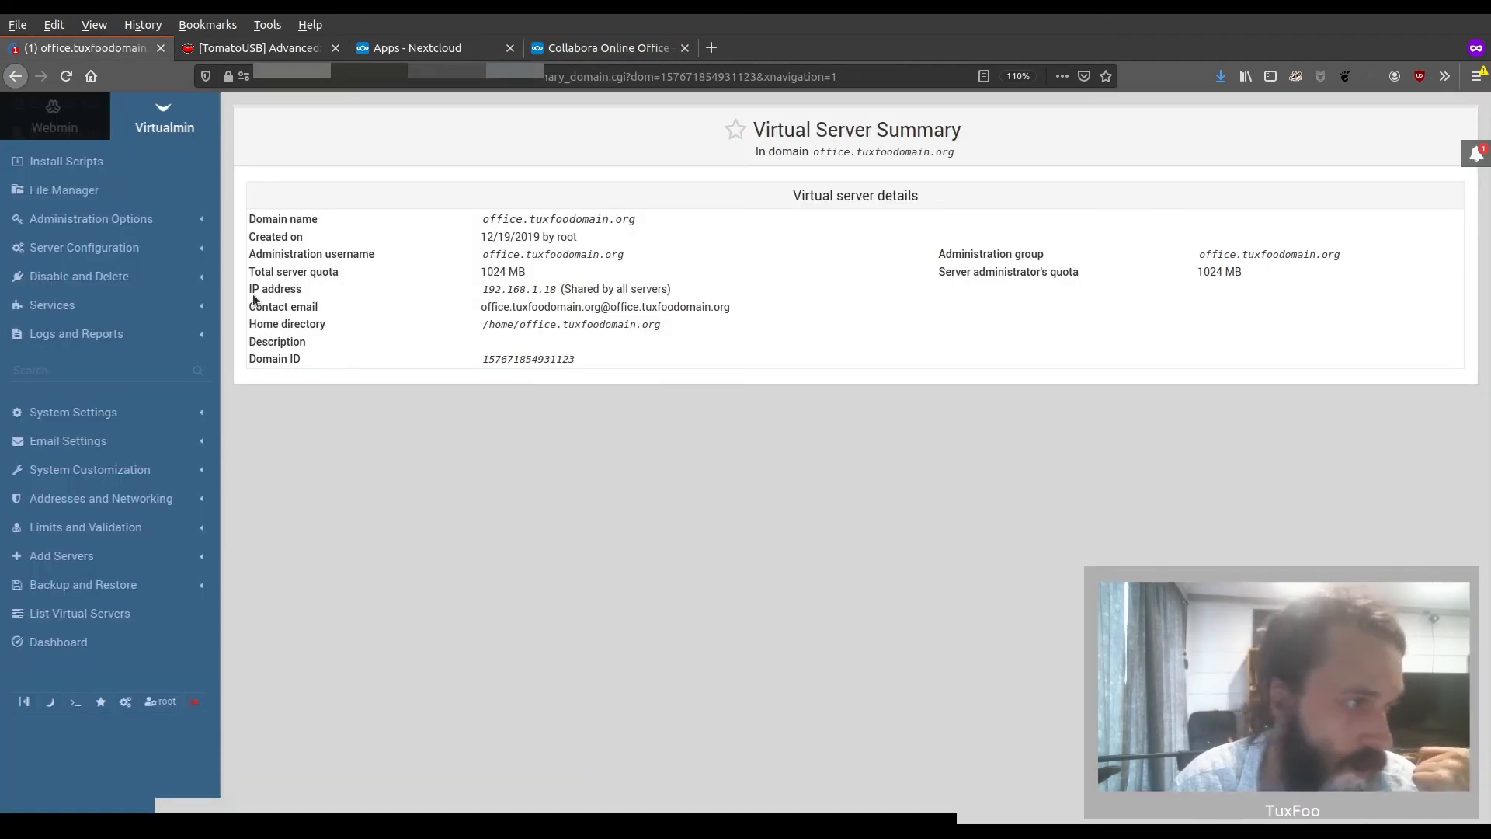
pyautogui.scroll(5, 85, 326)
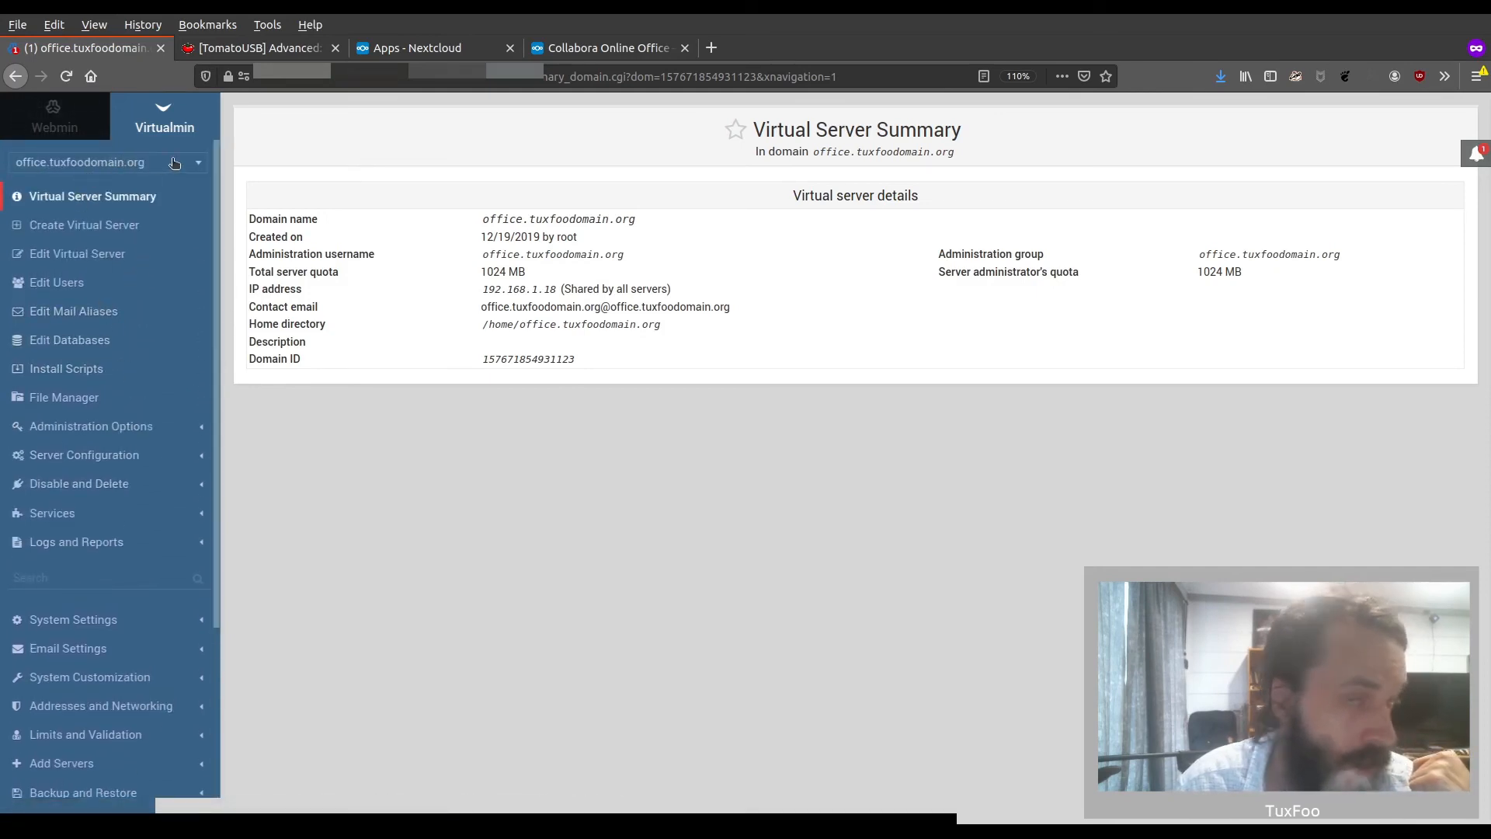
pyautogui.click(97, 515)
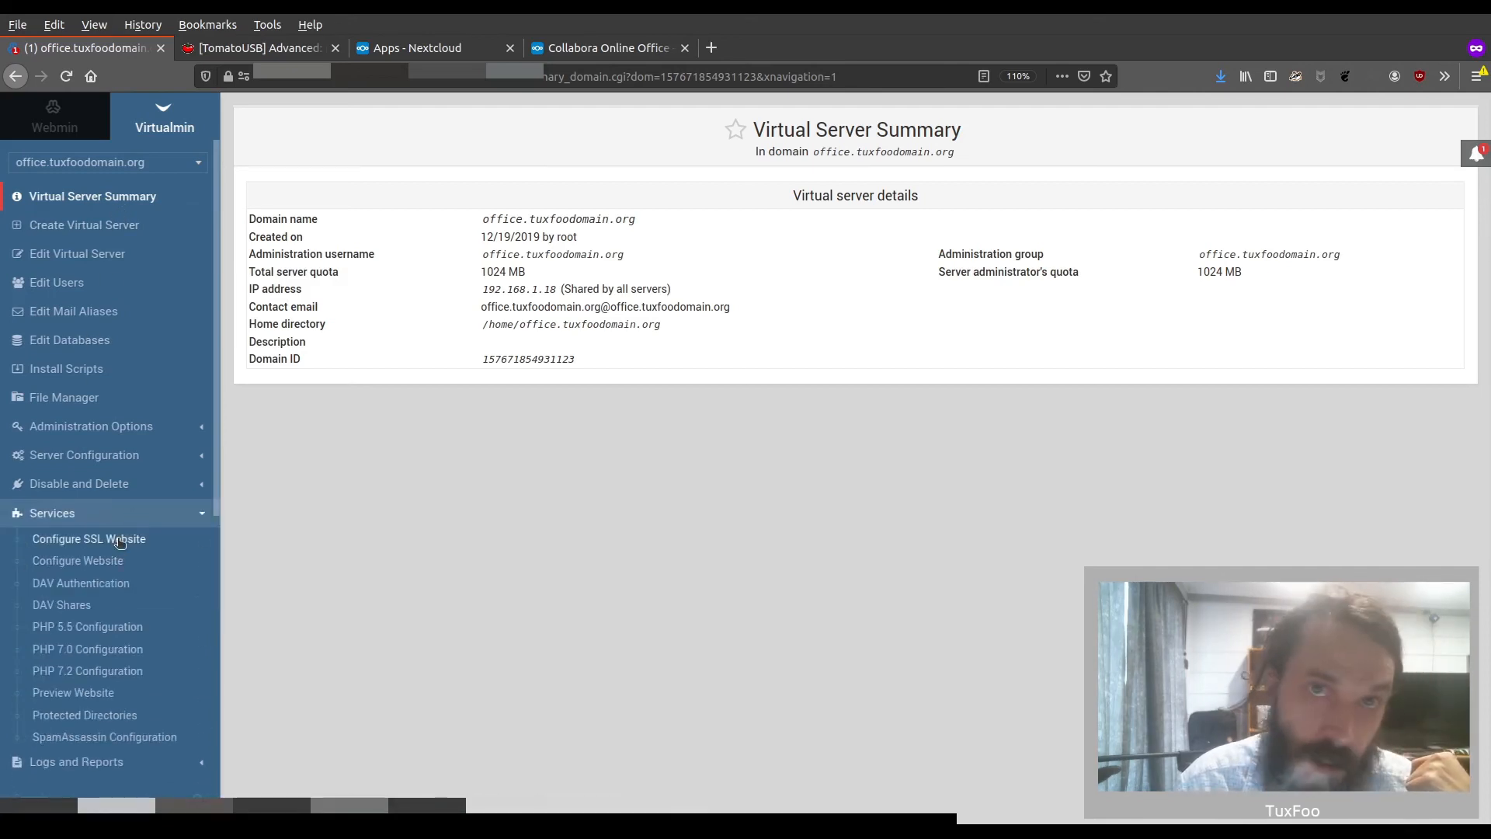
pyautogui.click(119, 540)
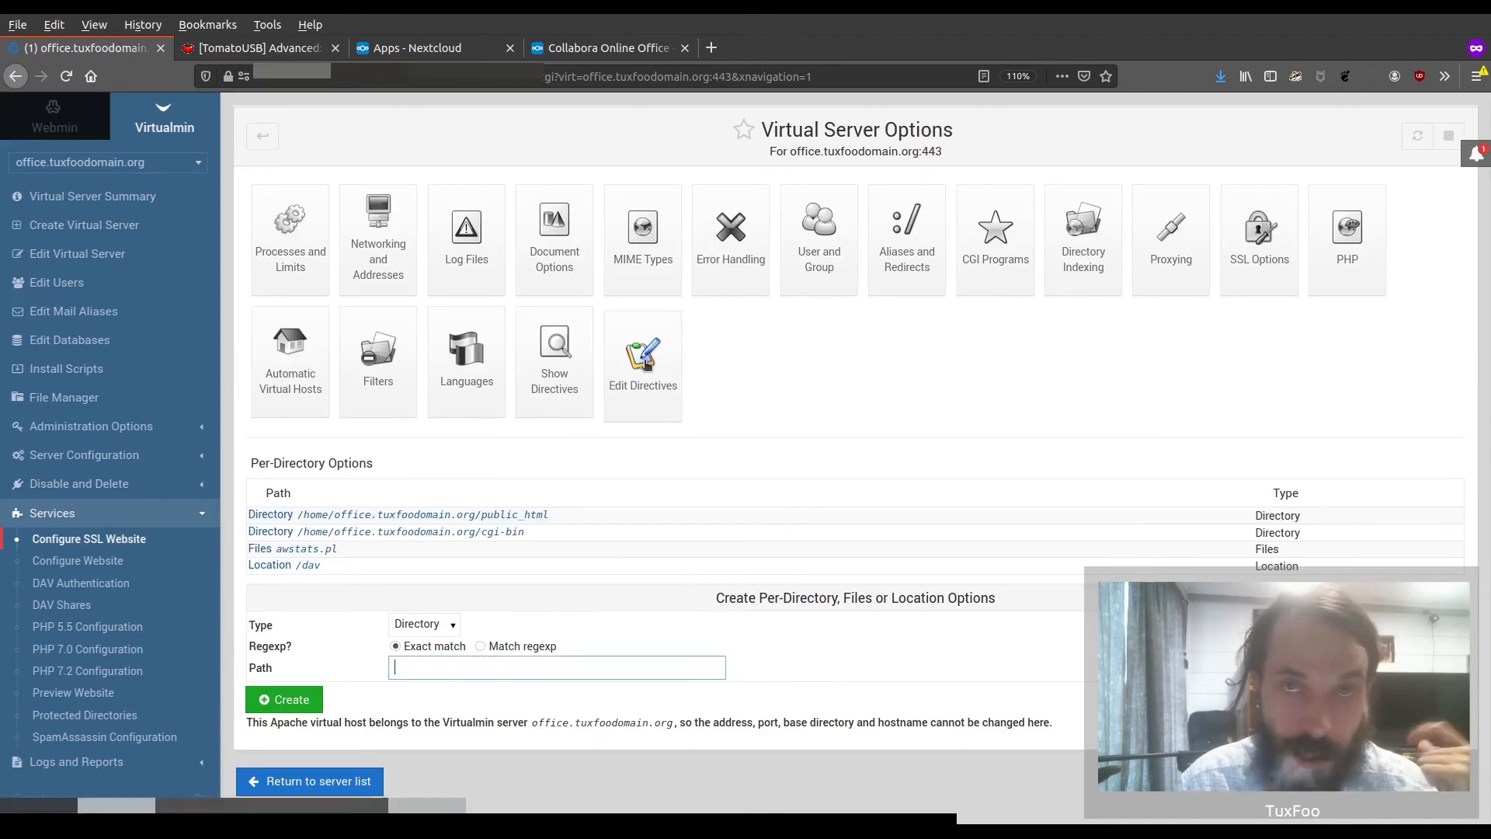
pyautogui.click(644, 364)
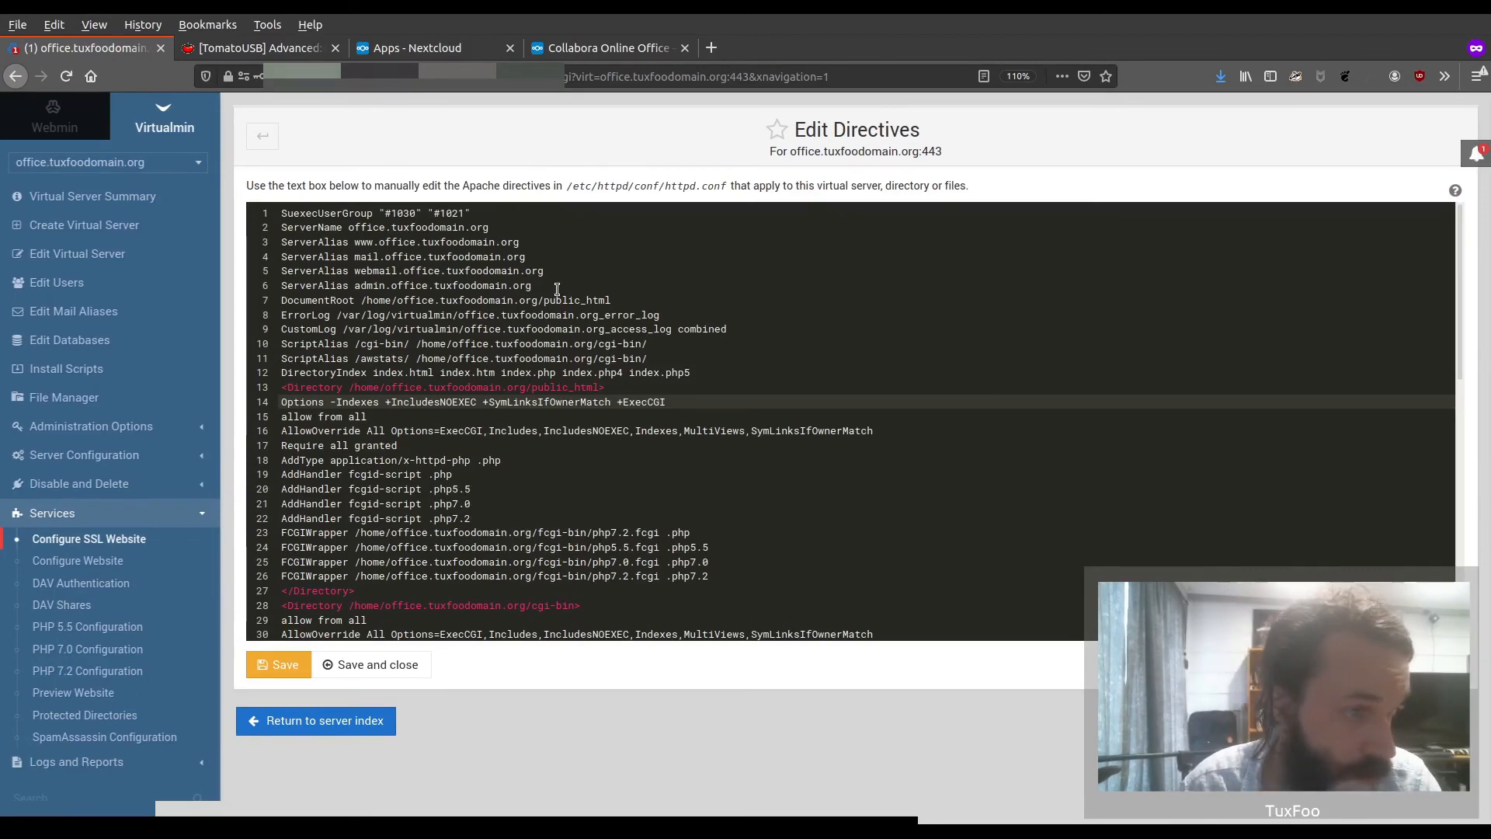
# Delete the four ServerAlias lines for www, mail, webmail and admin from the SSL website directives
pyautogui.moveTo(554, 284); pyautogui.dragTo(277, 243)
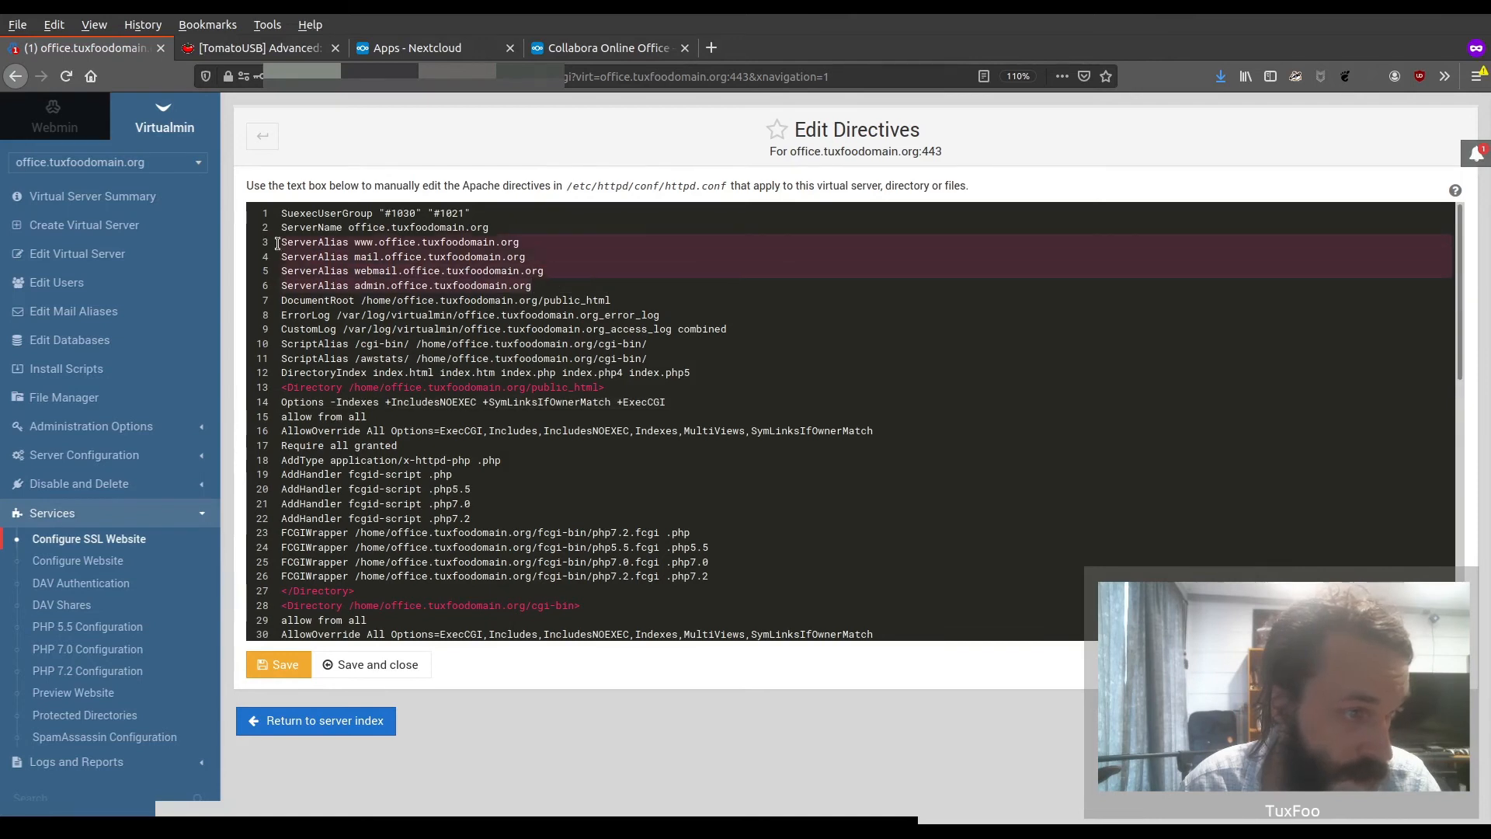
pyautogui.press('BackSpace')
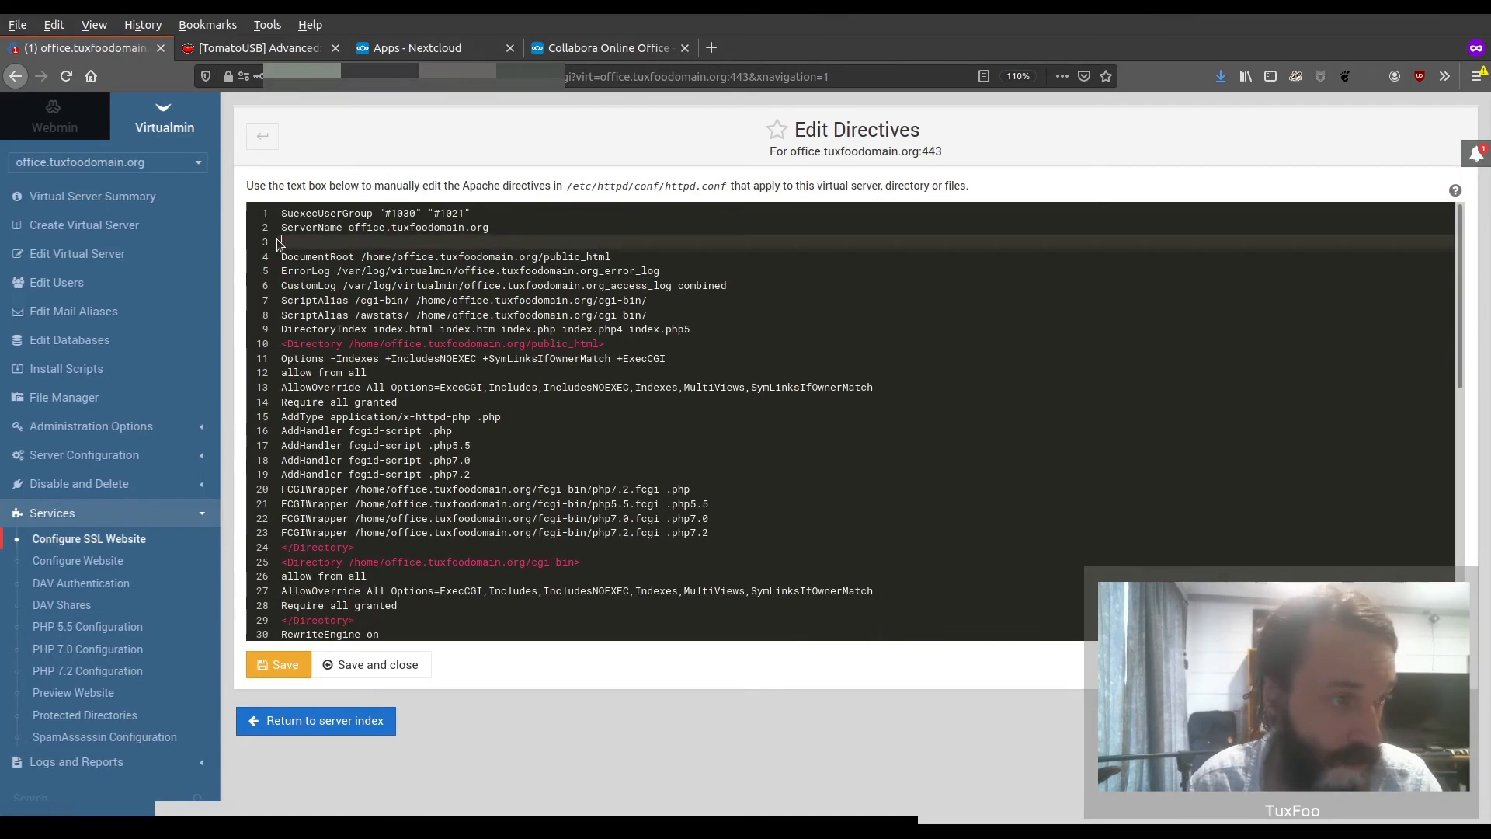
pyautogui.press('BackSpace')
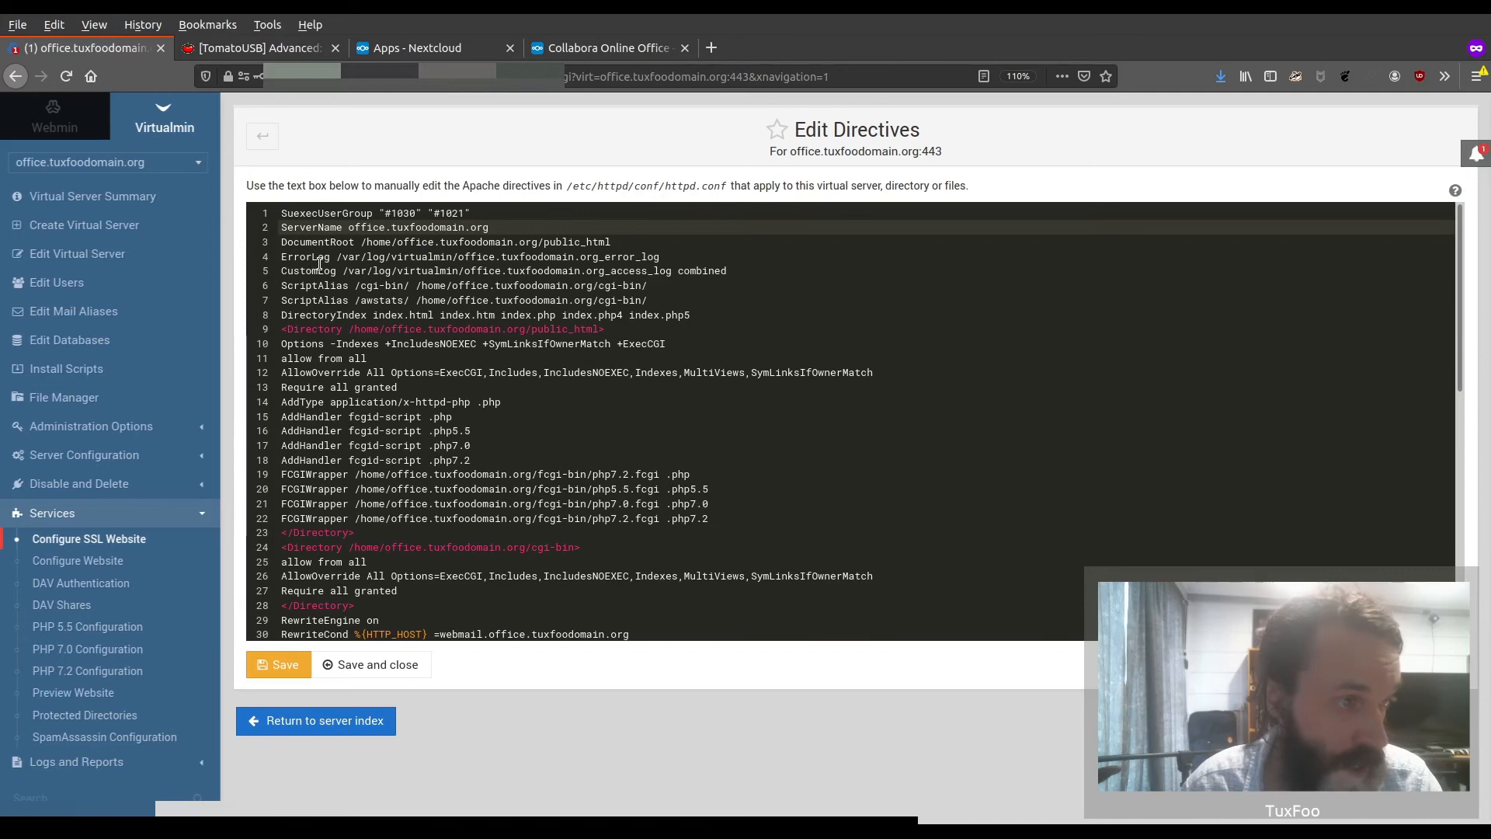
# Delete the two ScriptAlias lines and the DirectoryIndex line below the CustomLog directive
pyautogui.moveTo(627, 299); pyautogui.dragTo(273, 293)
pyautogui.moveTo(699, 315); pyautogui.dragTo(271, 288)
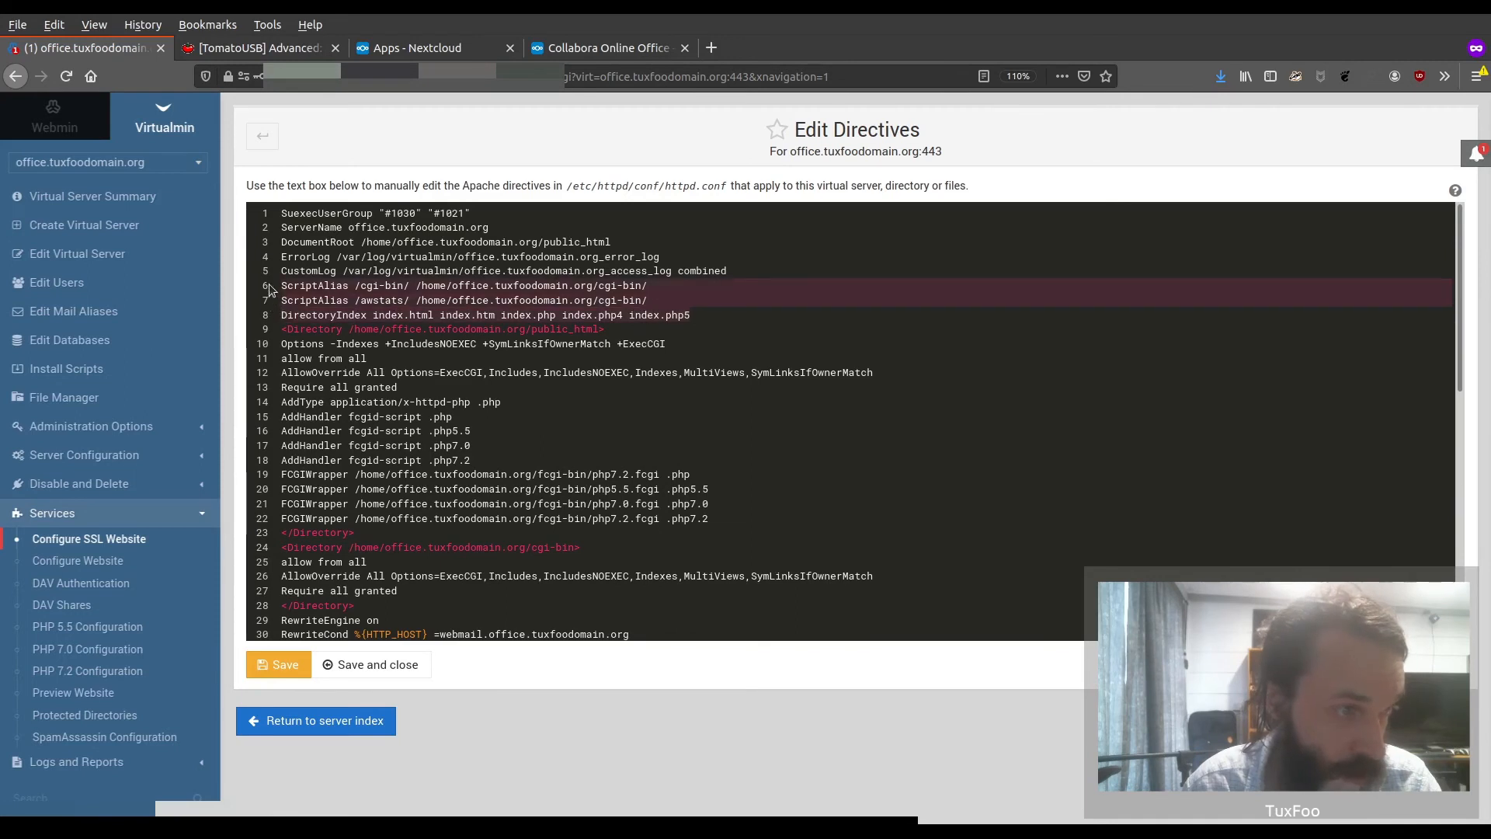
pyautogui.press('BackSpace')
pyautogui.press('BackSpace')
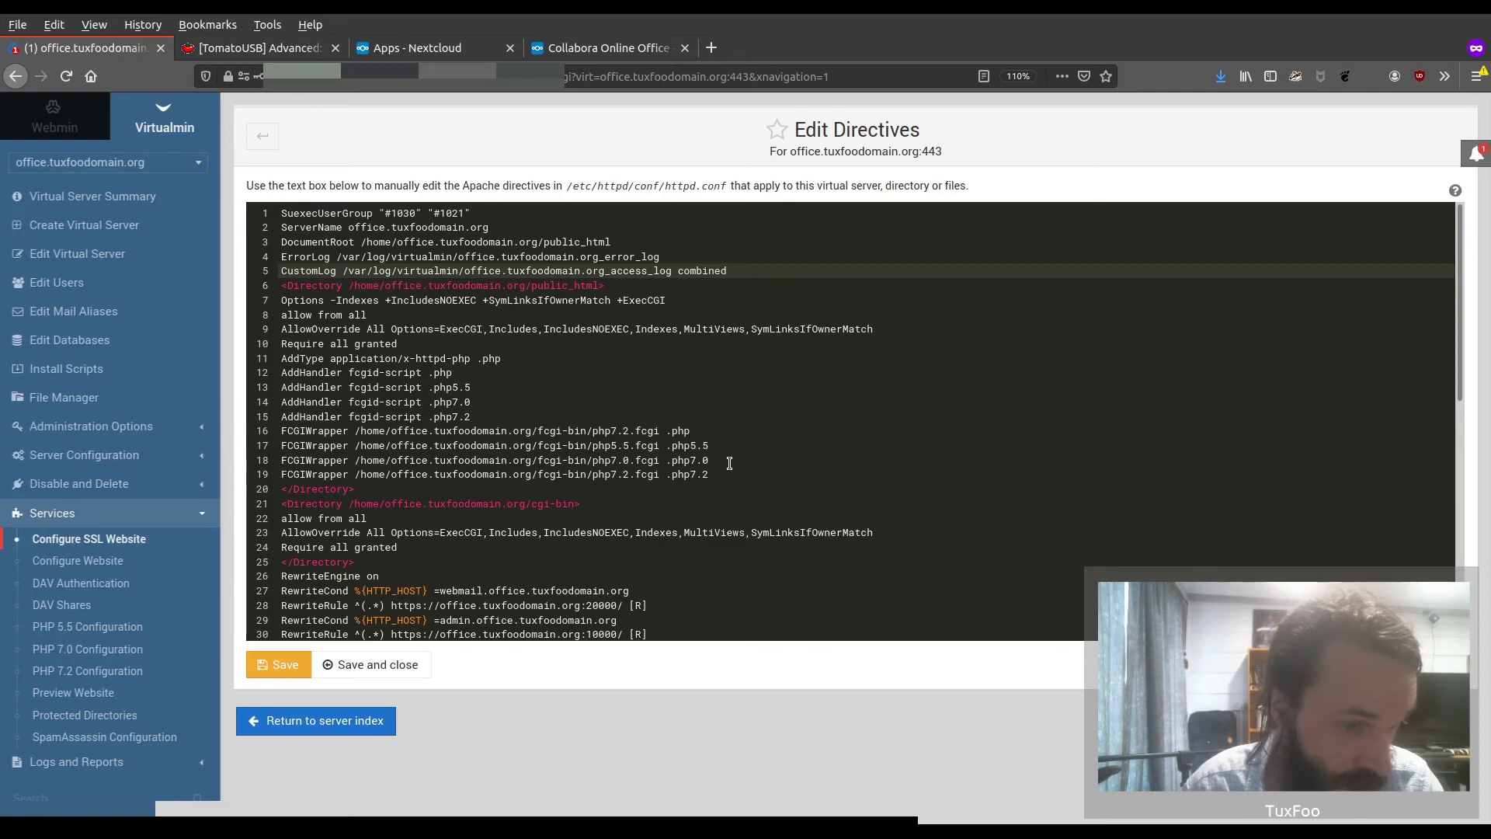
# Delete the AddType, AddHandler and FCGIWrapper lines from the public_html Directory block
pyautogui.moveTo(738, 473); pyautogui.dragTo(278, 363)
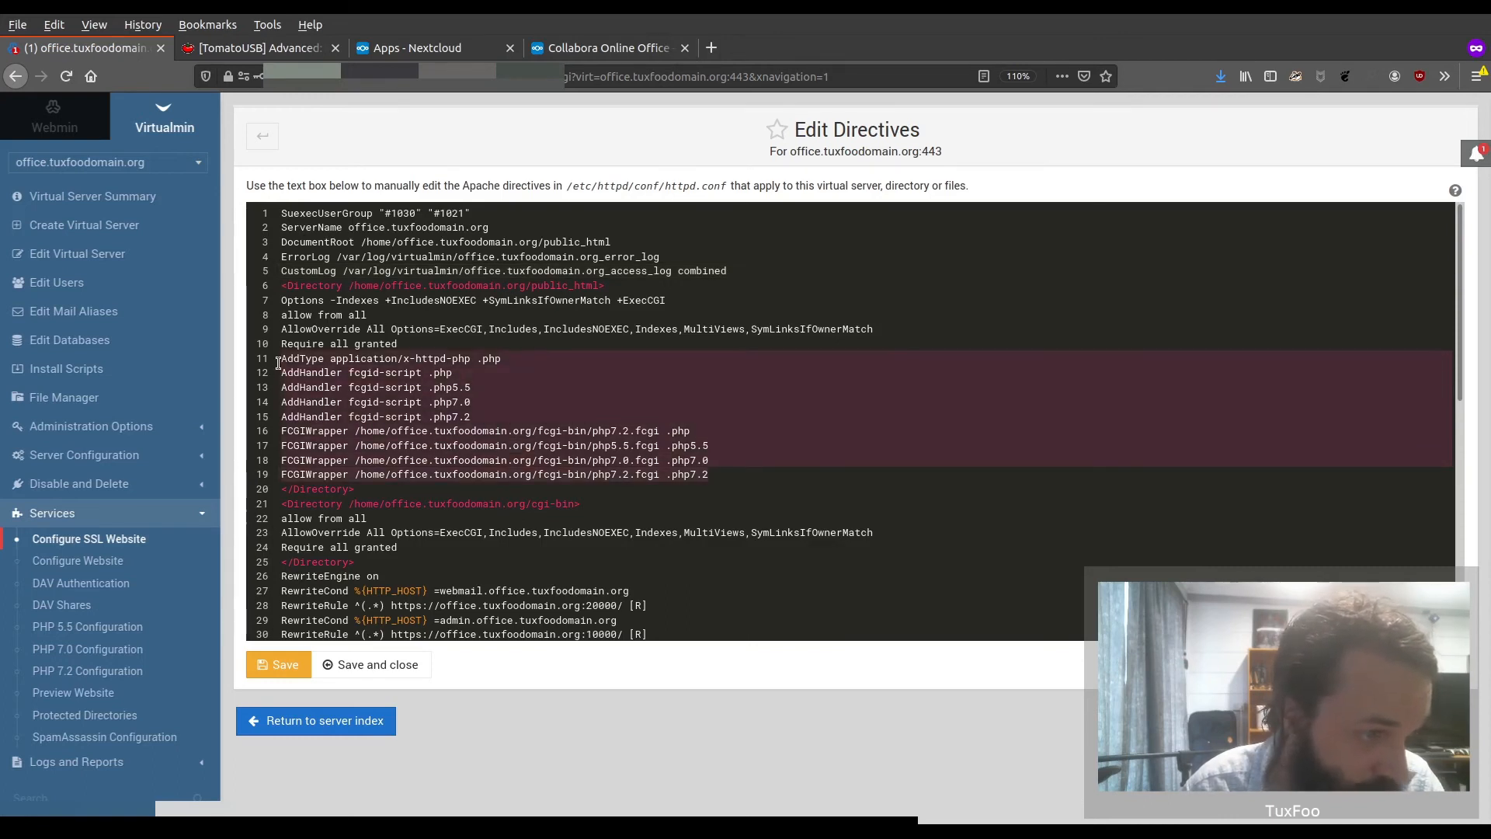
pyautogui.press('BackSpace')
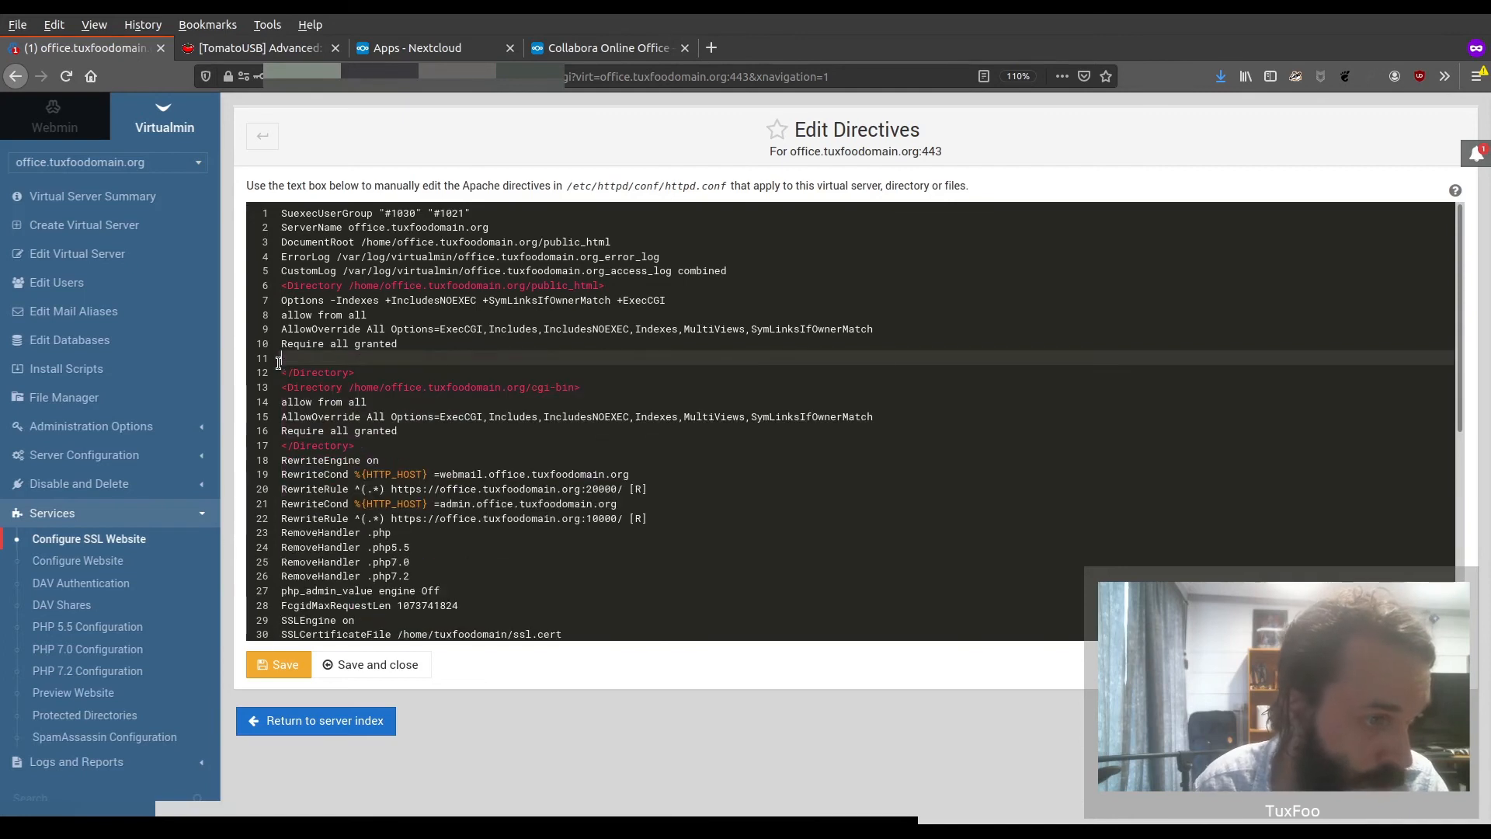
pyautogui.press('BackSpace')
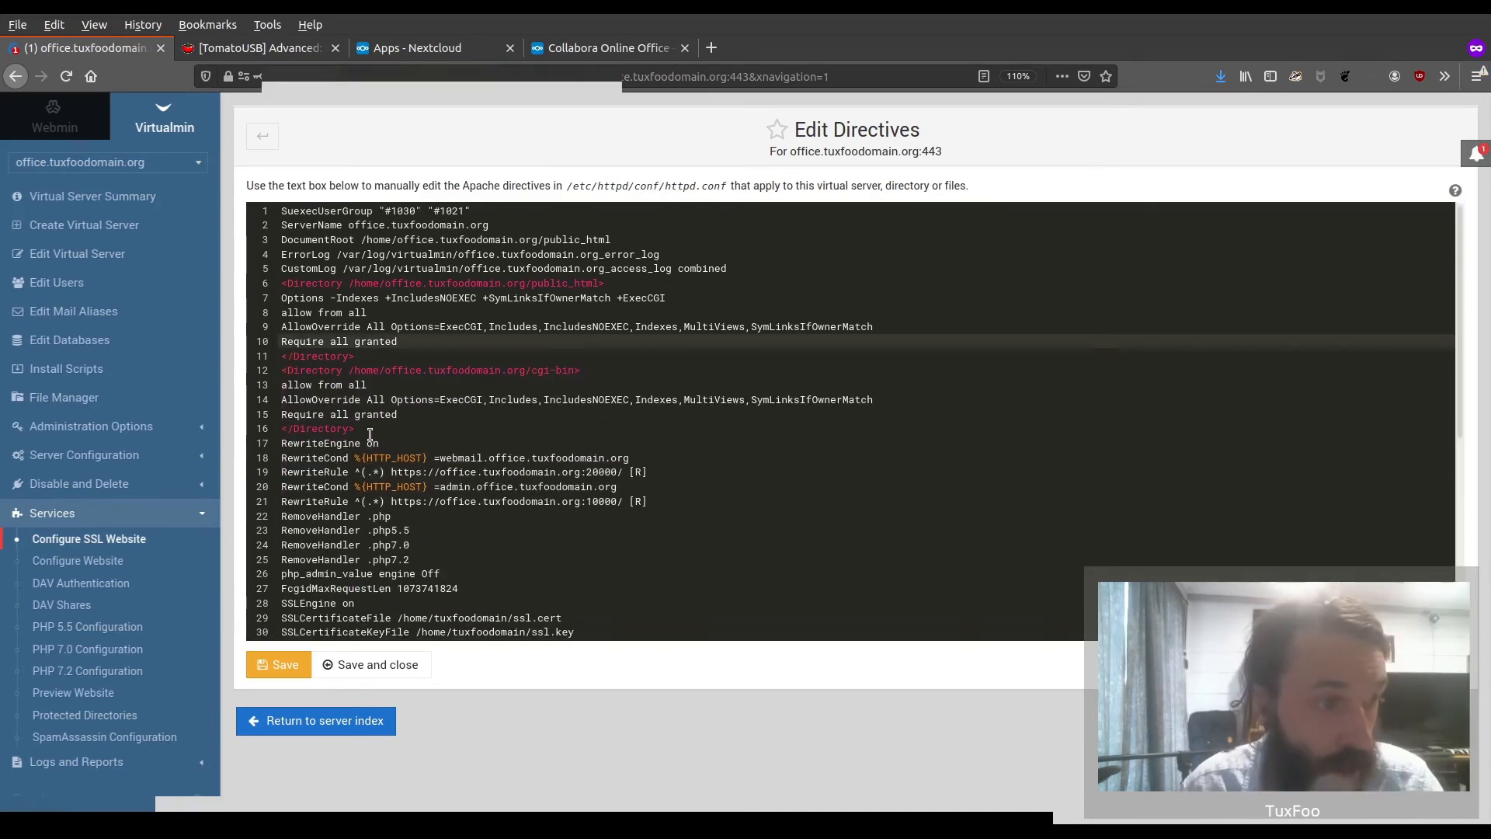
# Delete the entire Directory block for /home/office.tuxfoodomain.org/cgi-bin
pyautogui.moveTo(373, 428); pyautogui.dragTo(271, 376)
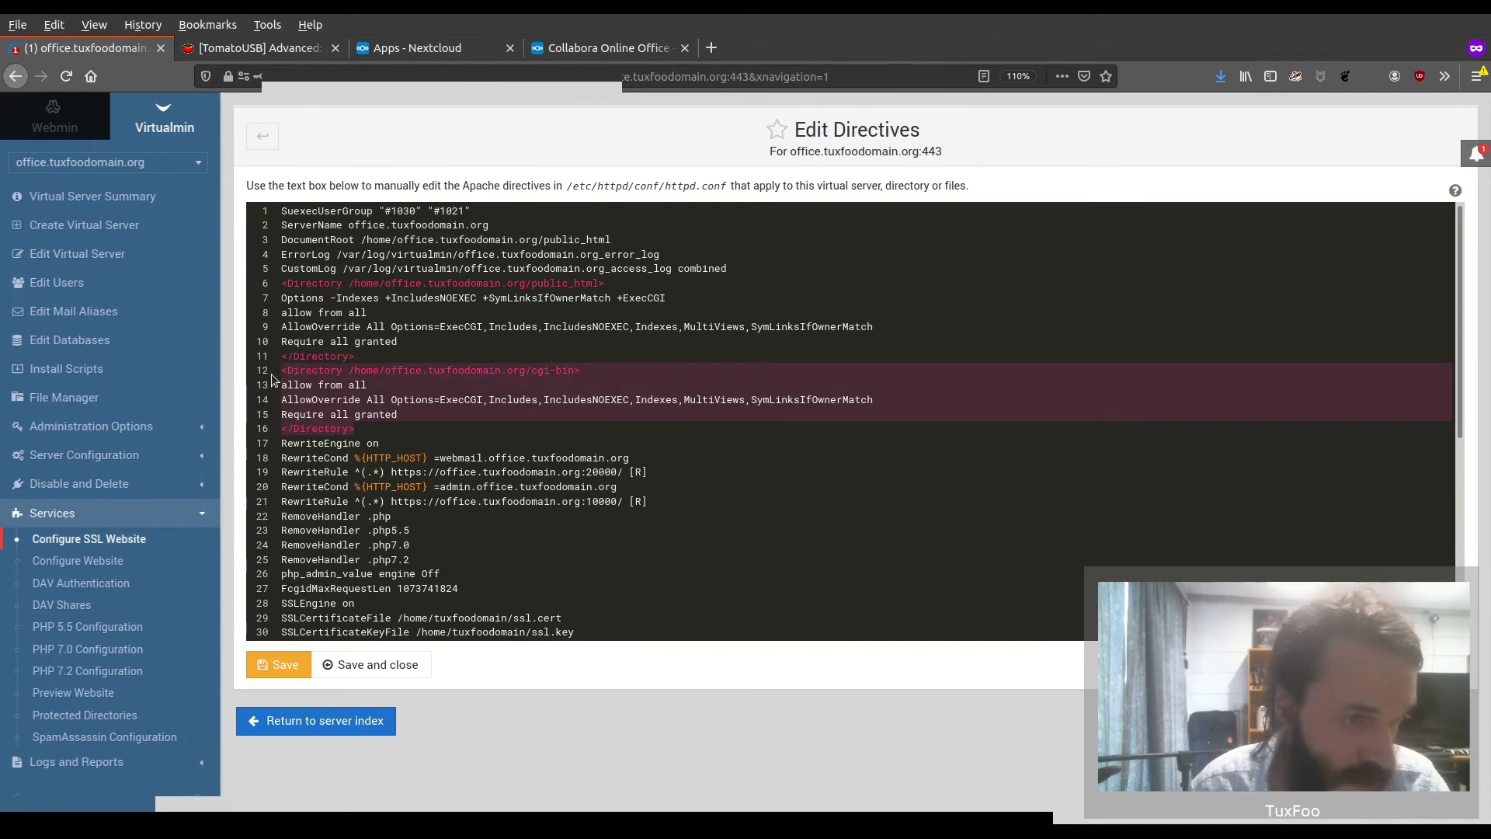
pyautogui.press('BackSpace')
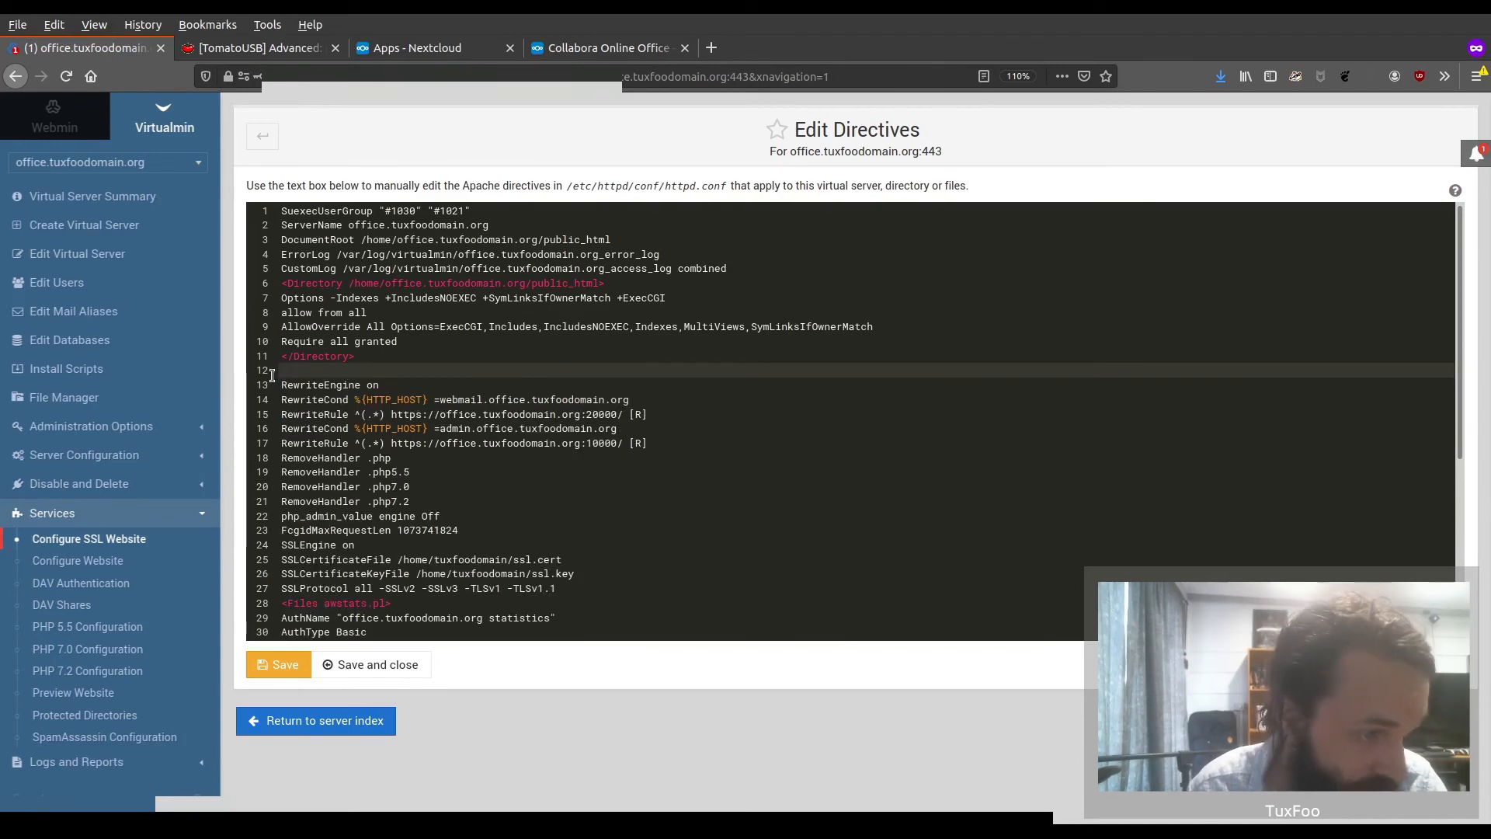
pyautogui.press('BackSpace')
# Delete everything below the SSLProtocol line: the awstats.pl Files block, the /dav Alias line and the /dav Location block
pyautogui.scroll(-4, 469, 496)
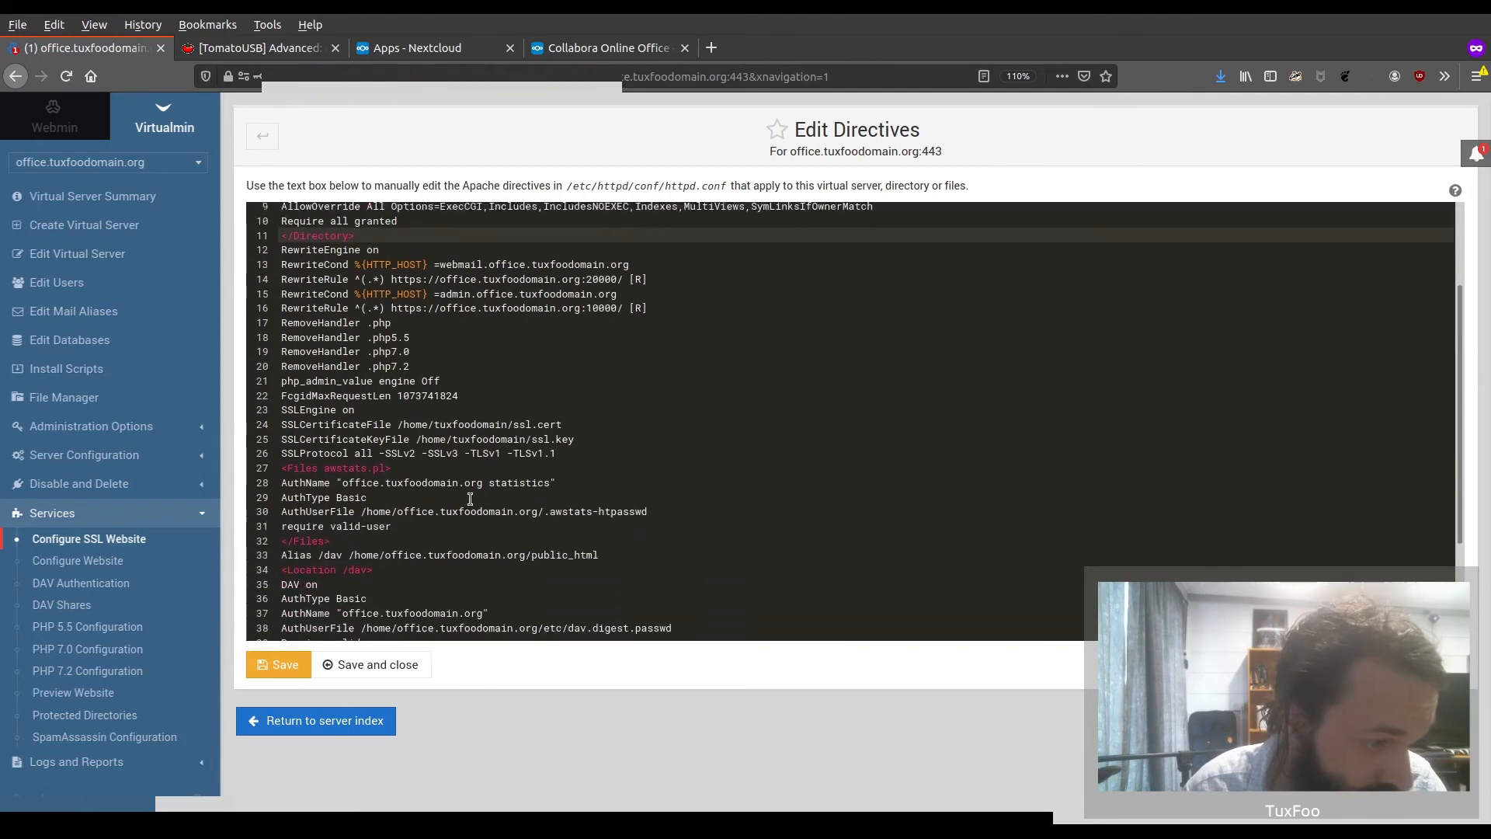
pyautogui.scroll(-2, 470, 495)
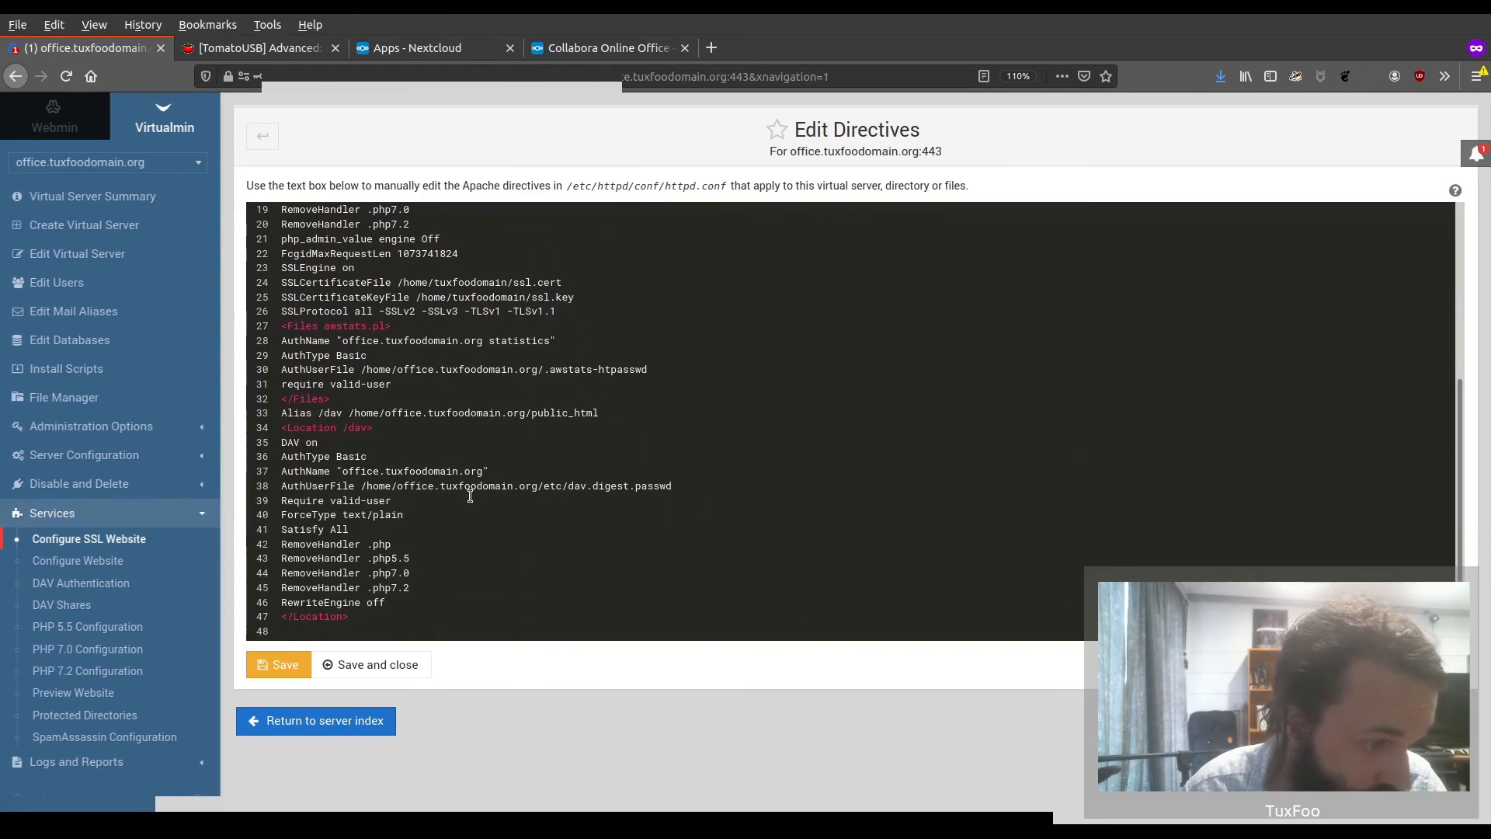
pyautogui.moveTo(386, 612); pyautogui.dragTo(270, 329)
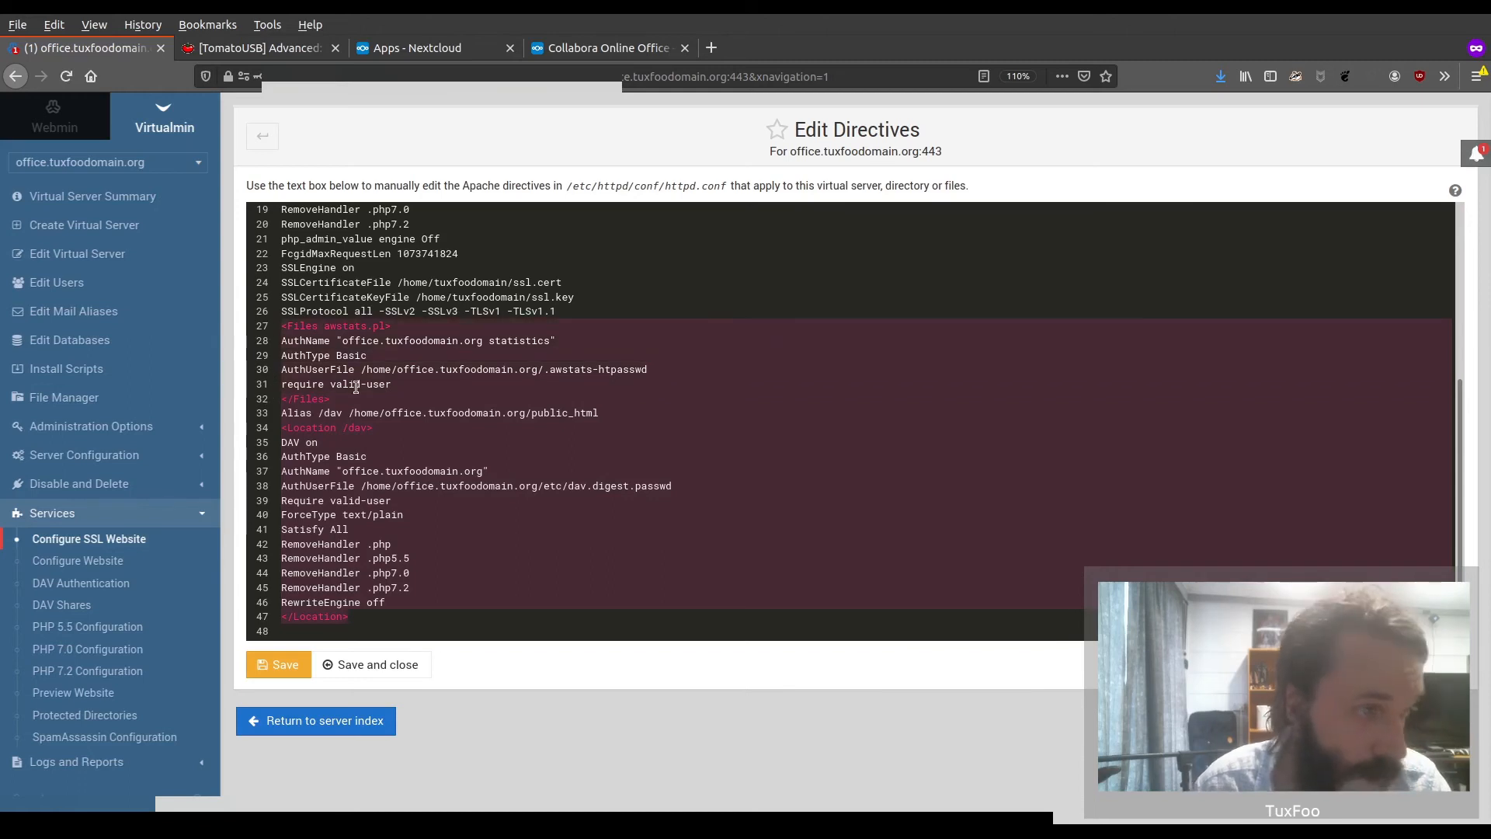
pyautogui.press('BackSpace')
pyautogui.press('BackSpace')
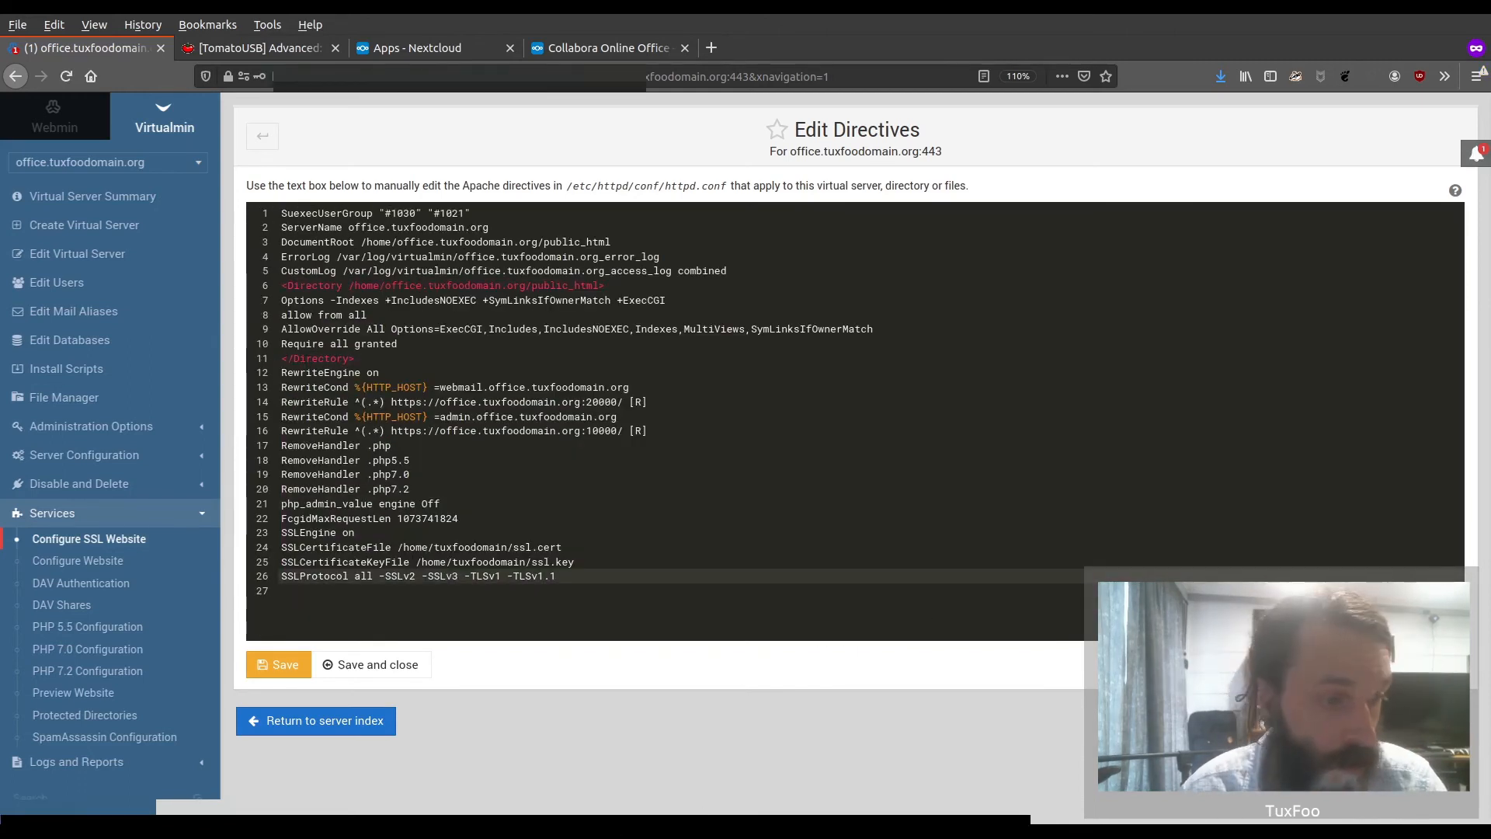
# Move the four SSL lines, SSLEngine through SSLProtocol, below the CustomLog directive and set them off with blank lines
pyautogui.moveTo(594, 576); pyautogui.dragTo(230, 534)
pyautogui.hotkey('ctrl', 'c')
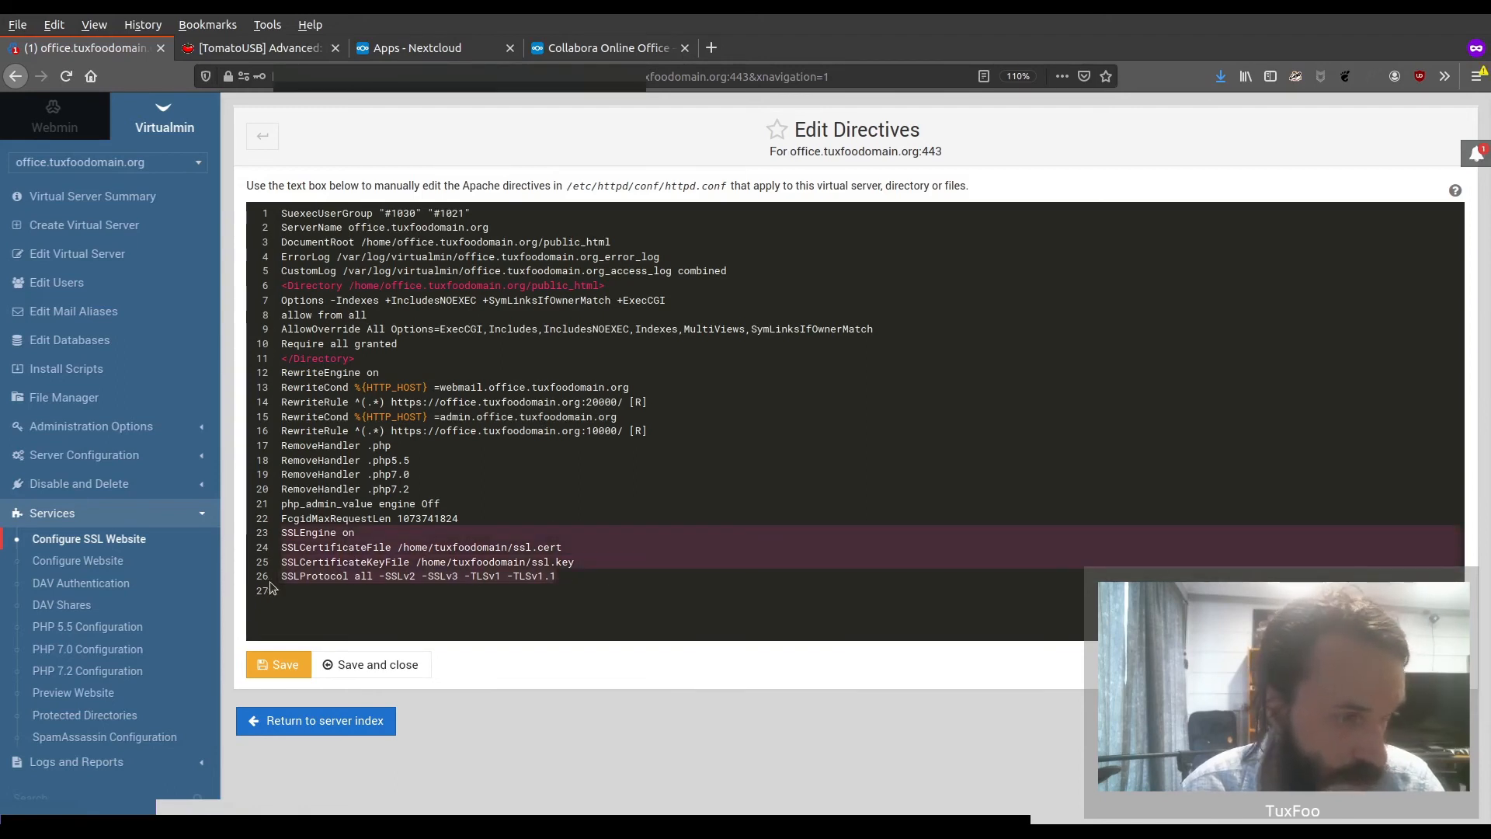
pyautogui.press('BackSpace')
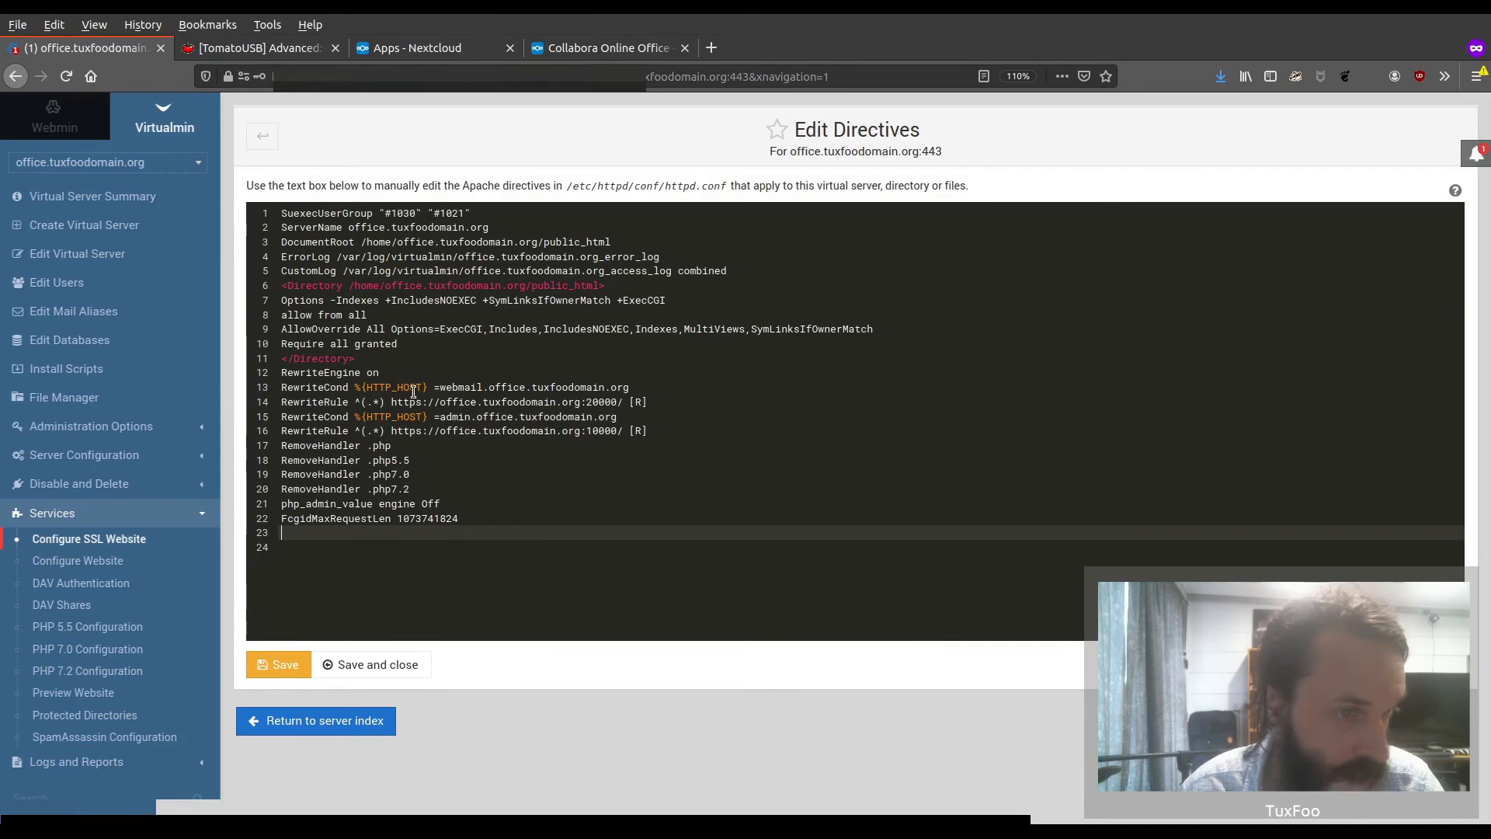
pyautogui.click(780, 270)
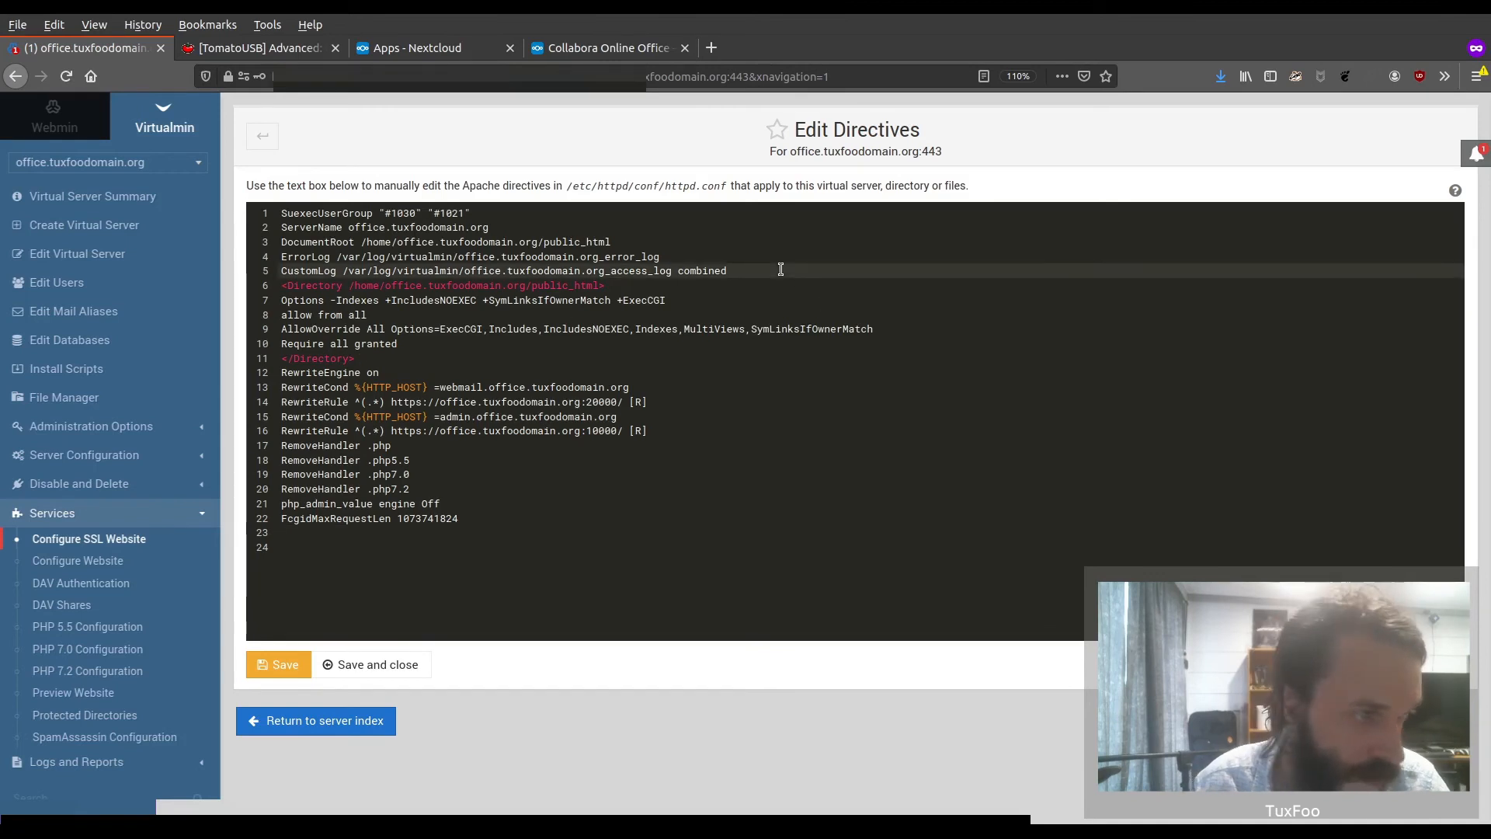
pyautogui.press('Return')
pyautogui.press('Return')
pyautogui.hotkey('ctrl', 'v')
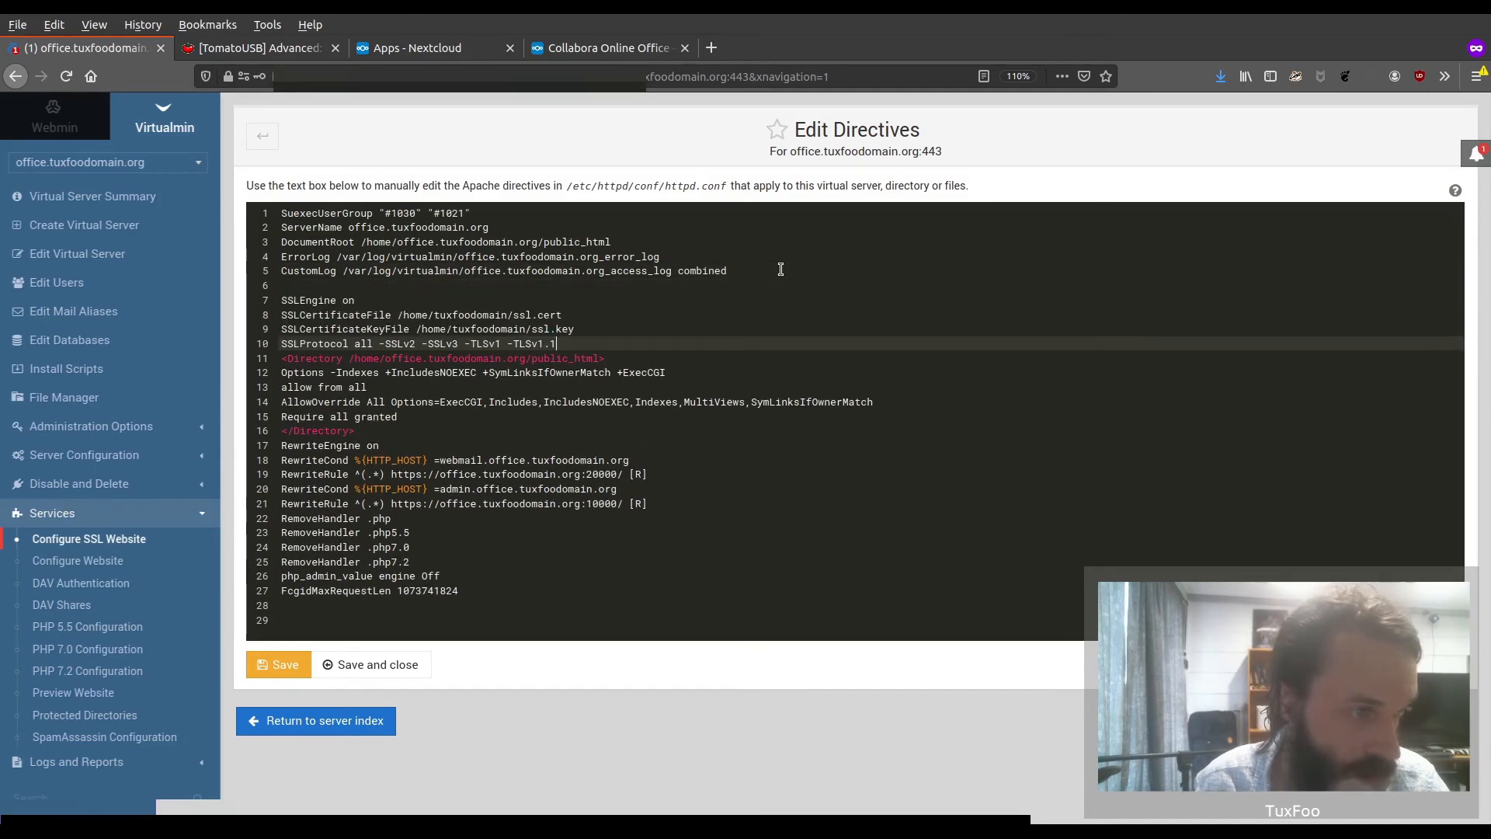
pyautogui.press('Return')
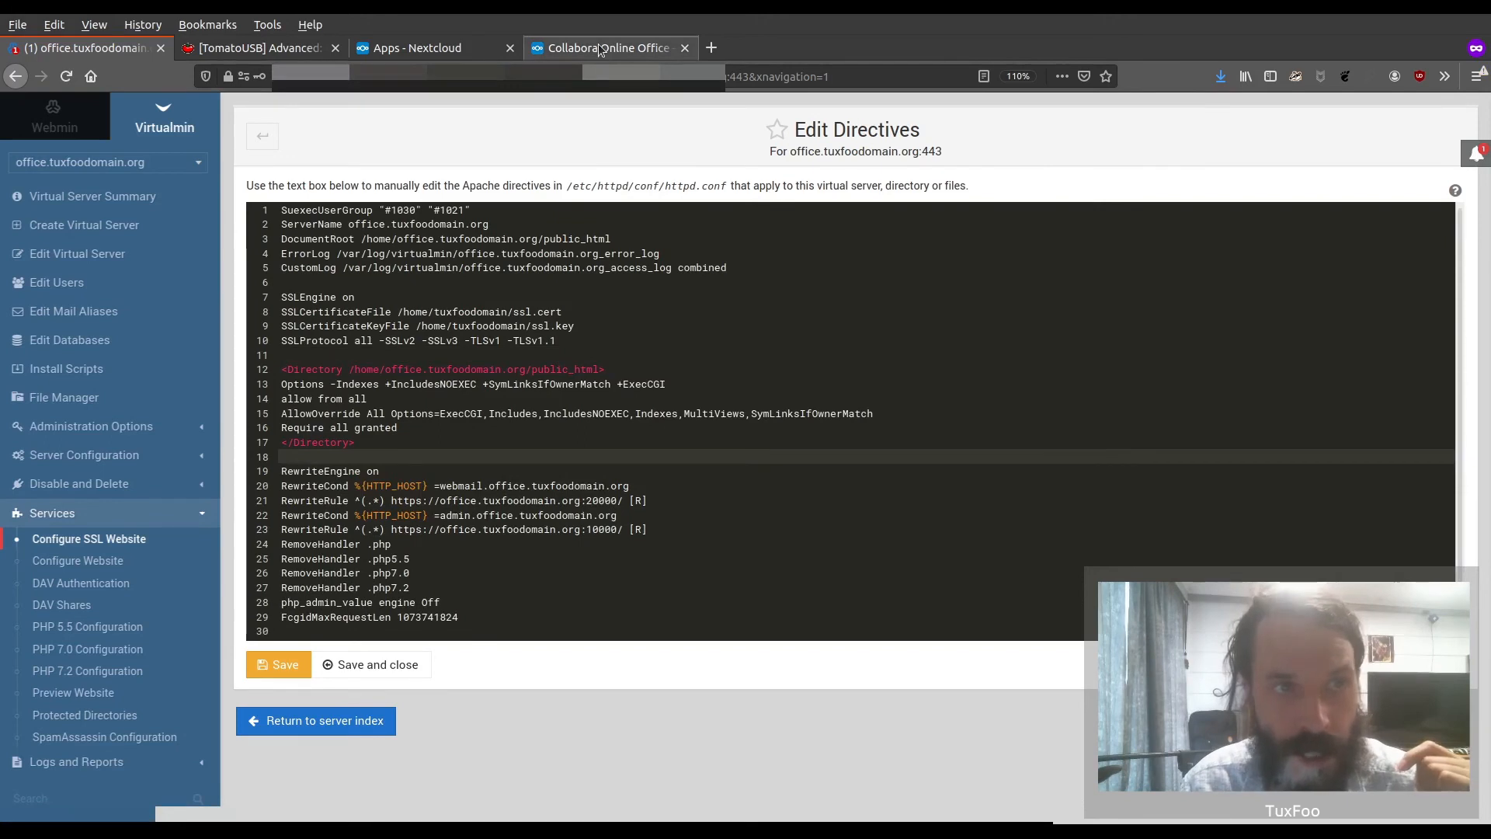
# Copy the proxy directives from the Collabora guide, from "# Encoded slashes need to be allowed" to the ProxyPassReverse /hosting/capabilities line
pyautogui.click(600, 50)
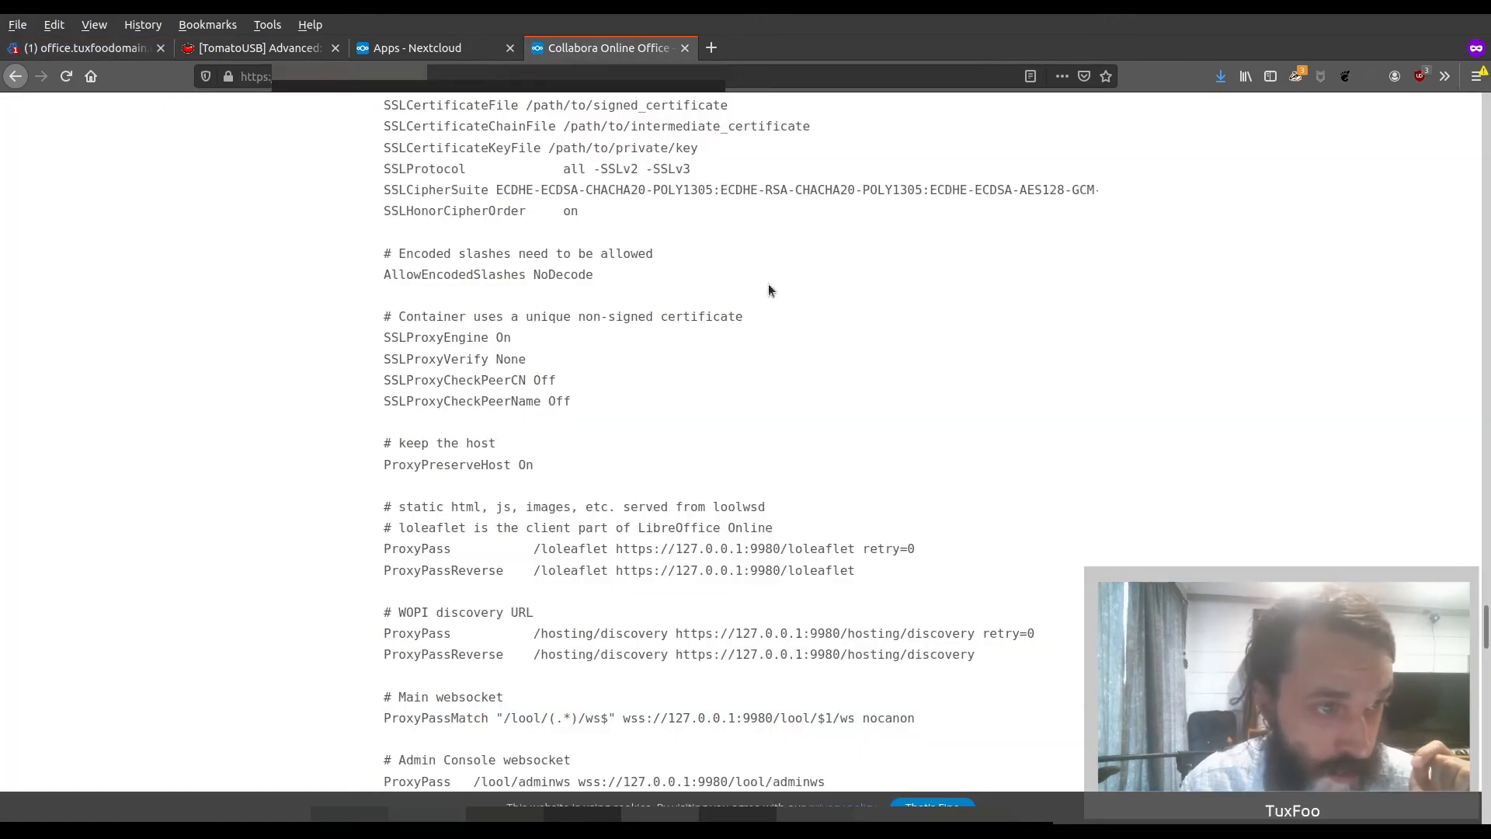
pyautogui.scroll(5, 579, 330)
pyautogui.scroll(-4, 387, 297)
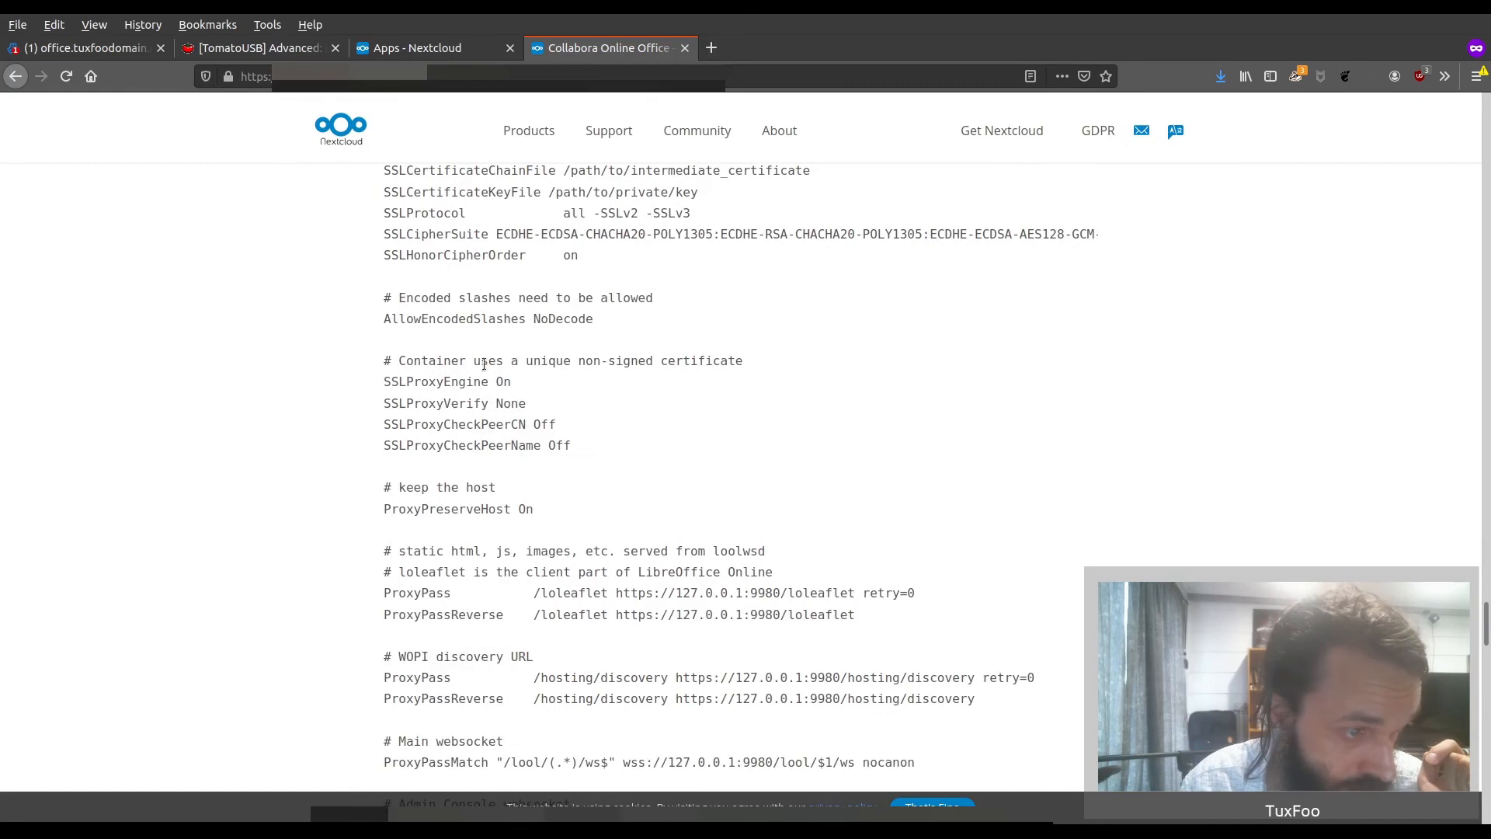
pyautogui.moveTo(385, 298); pyautogui.dragTo(1045, 463)
pyautogui.scroll(3, 666, 313)
pyautogui.scroll(-8, 603, 435)
pyautogui.scroll(-1, 607, 429)
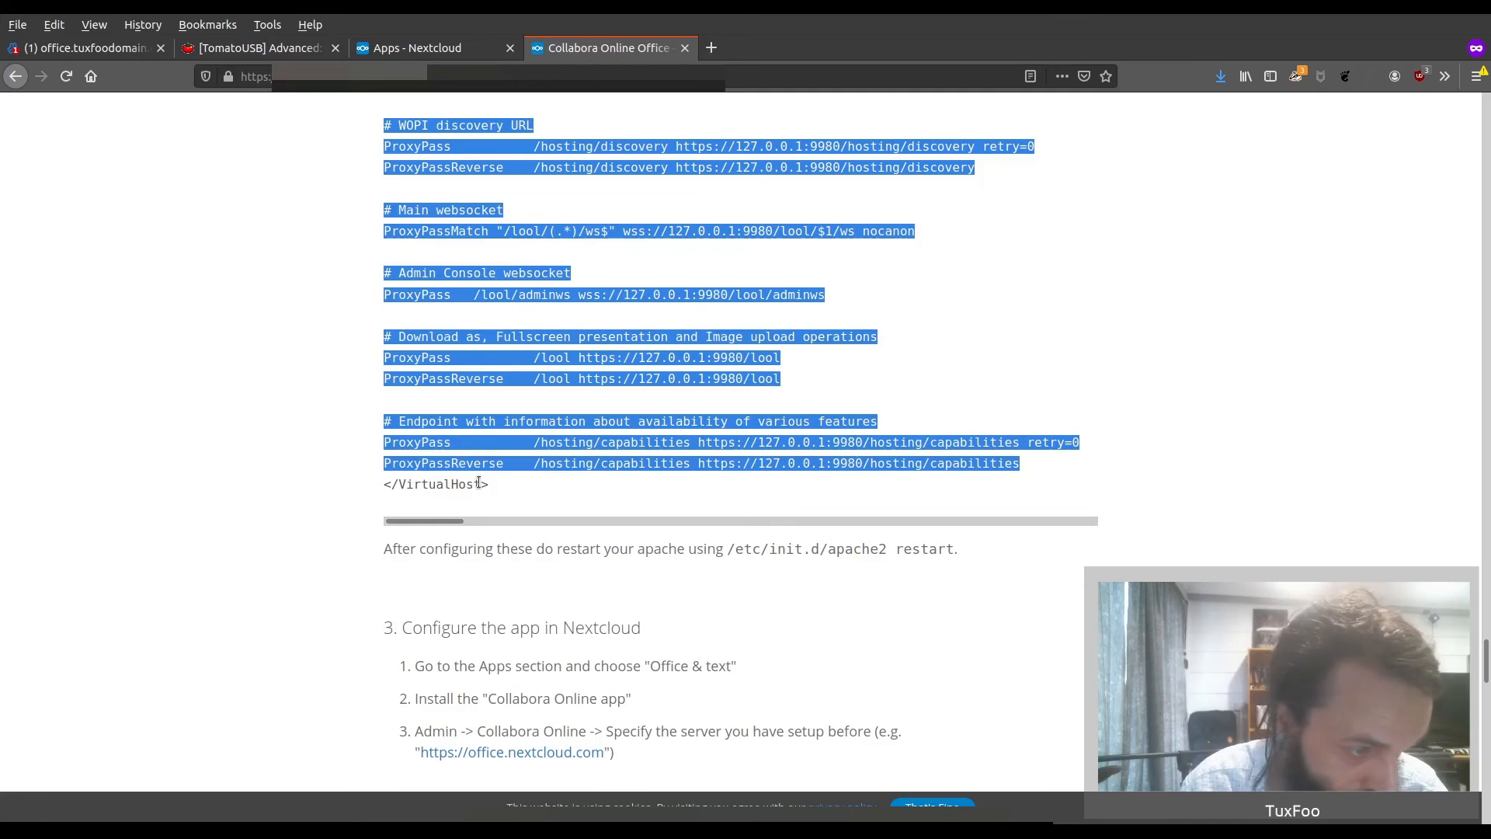
# Paste the copied proxy directives between the public_html Directory block and the RewriteEngine line of the SSL website directives
pyautogui.click(77, 53)
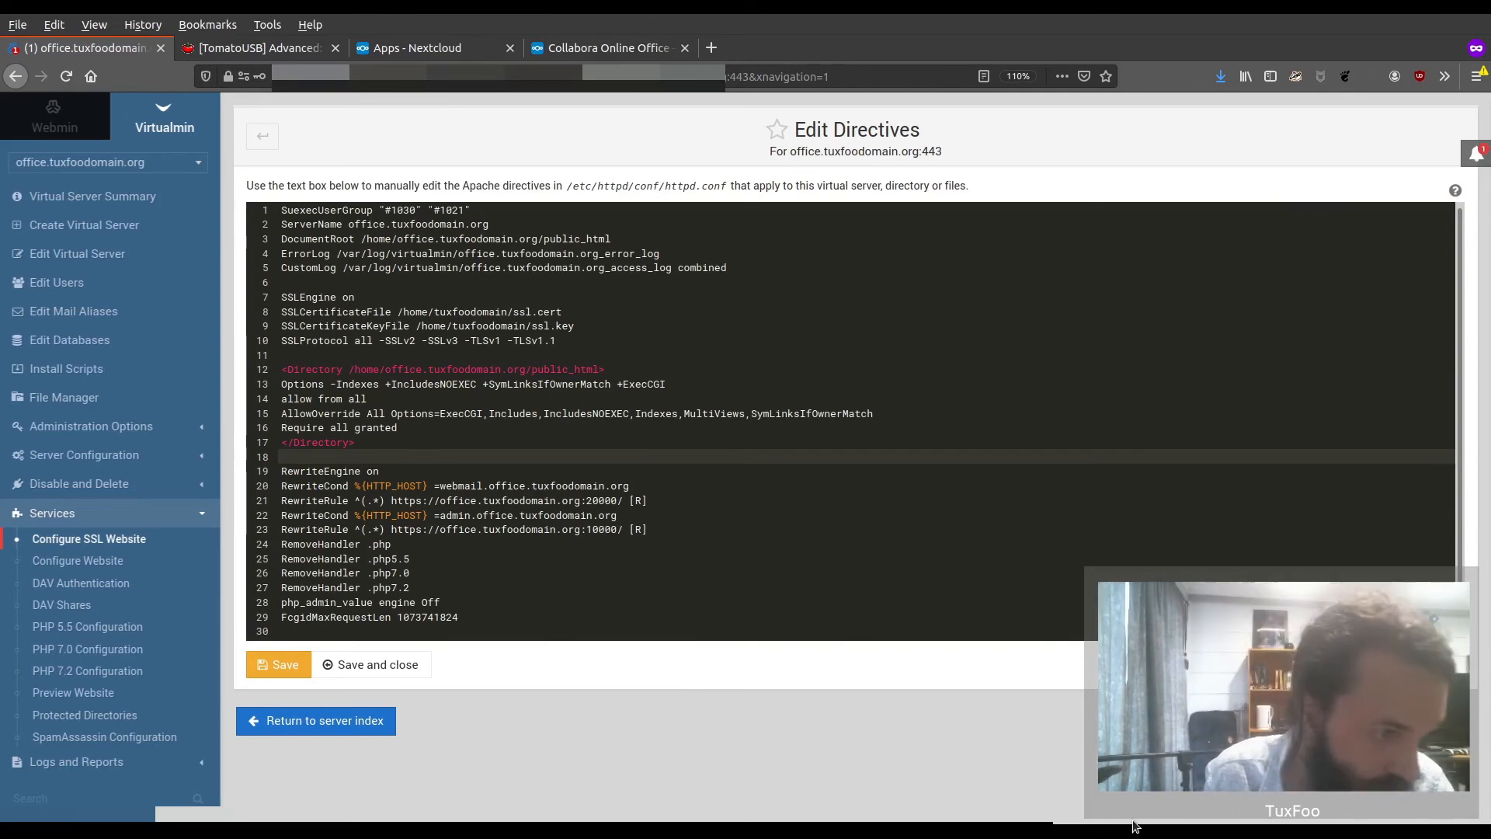
pyautogui.press('Return')
pyautogui.press('Return')
pyautogui.press('Up')
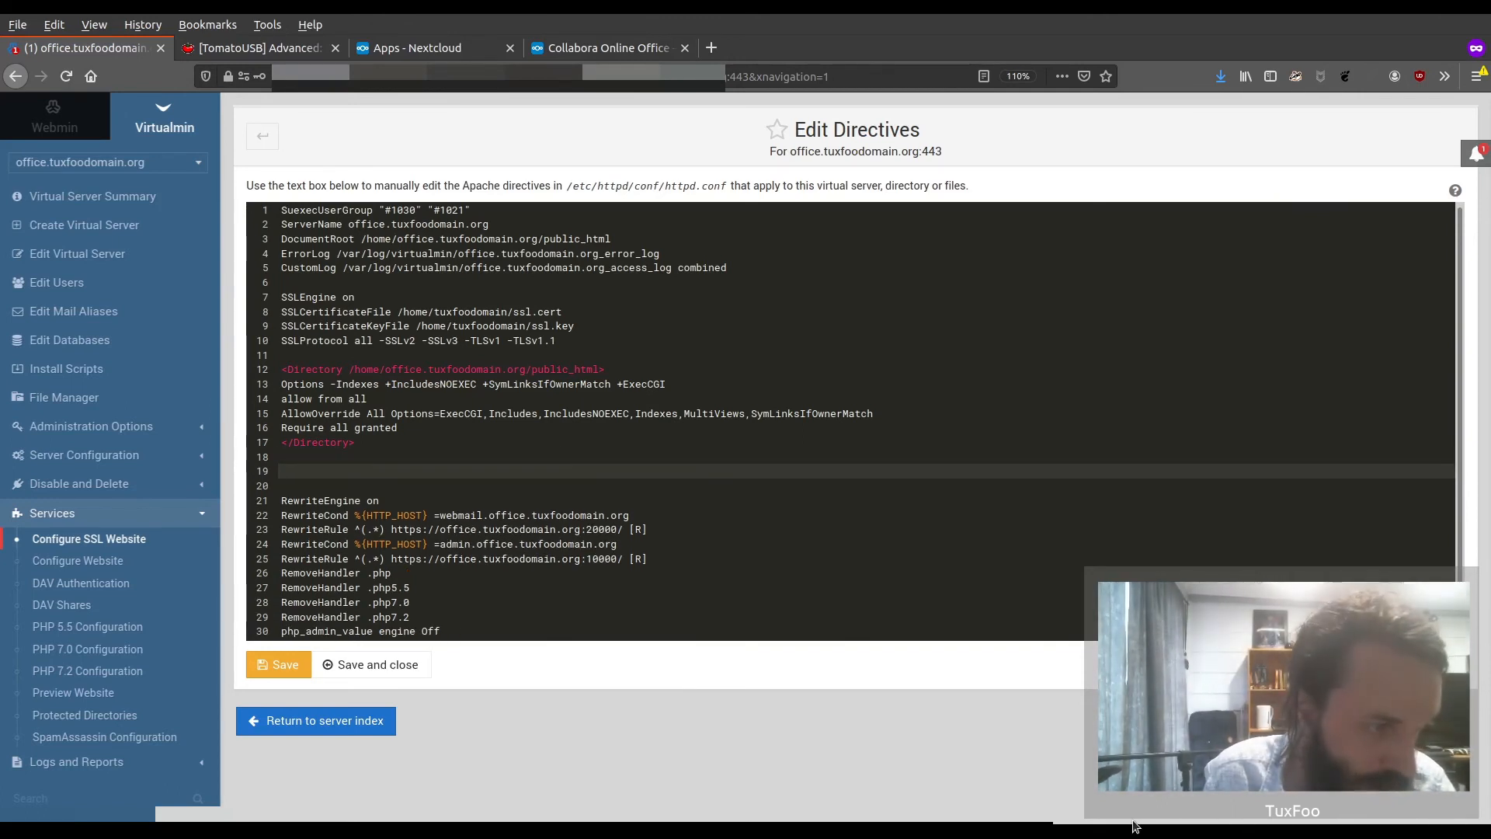
pyautogui.hotkey('ctrl', 'v')
# Add the line "ProxyPass /.well_known/ !" below the ProxyPreserveHost directive
pyautogui.press('Return')
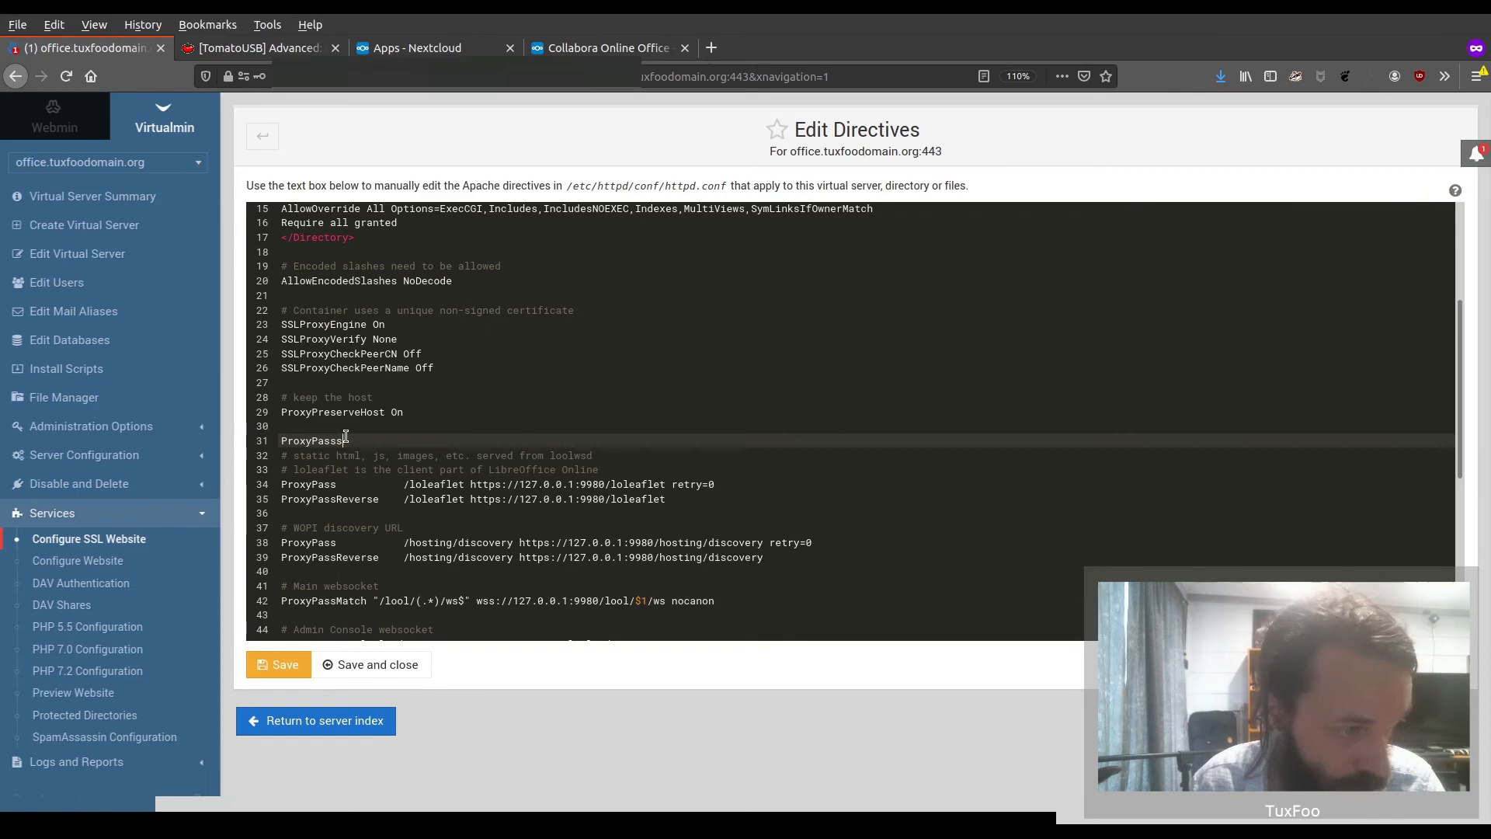
pyautogui.write('known')
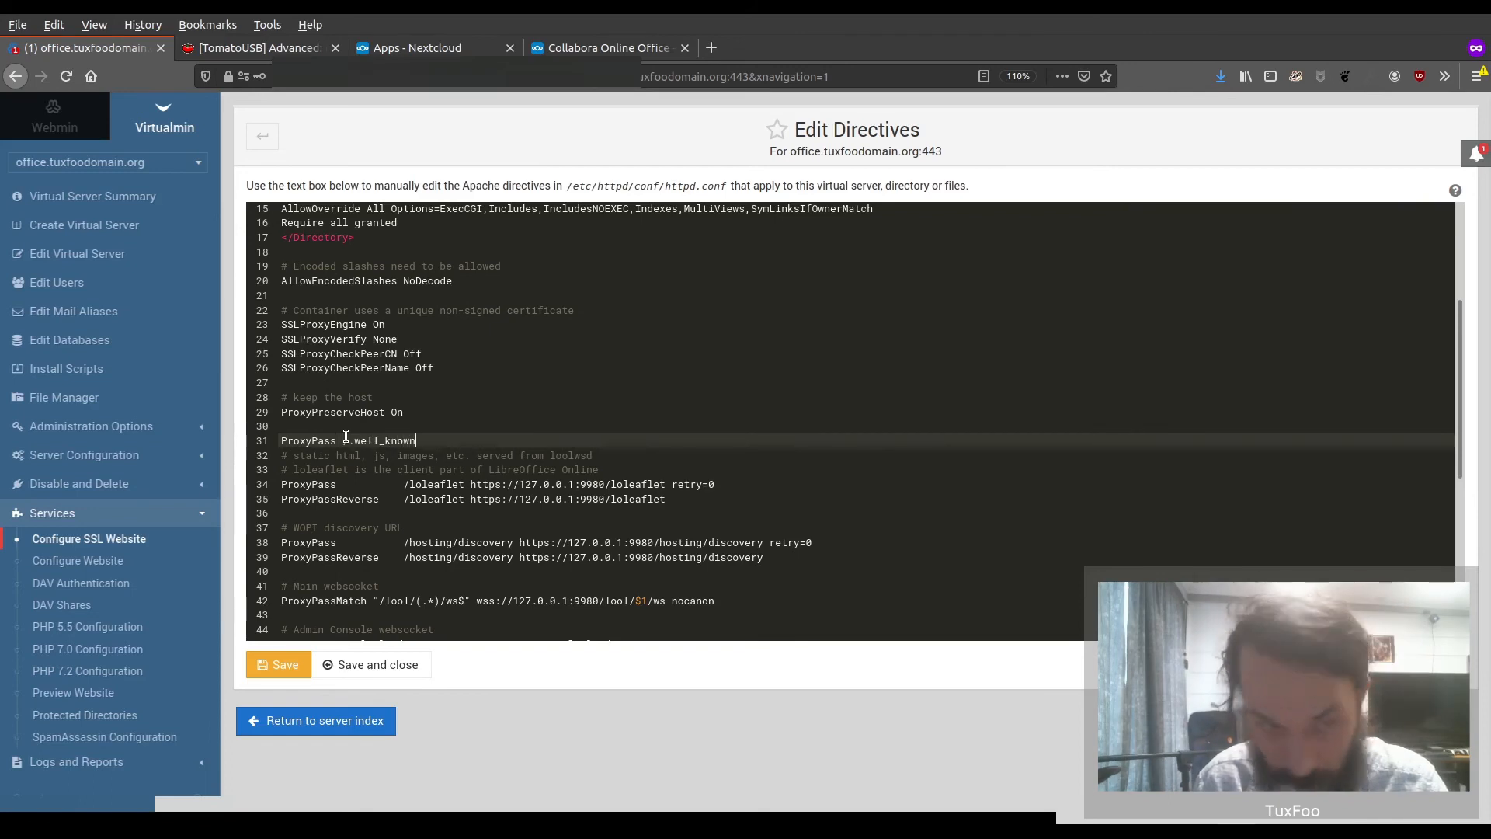
pyautogui.write('/')
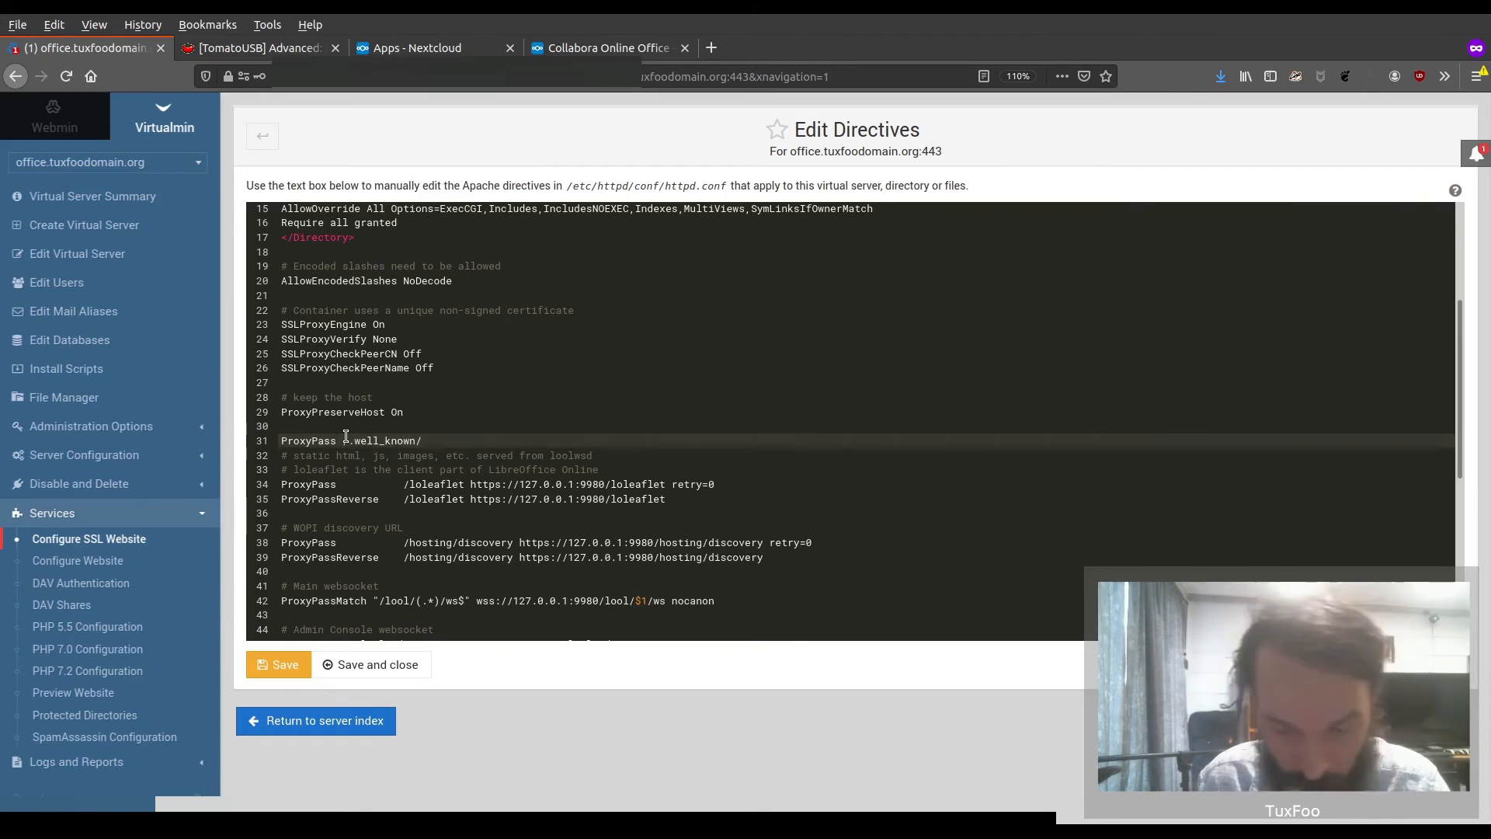
pyautogui.write(' !')
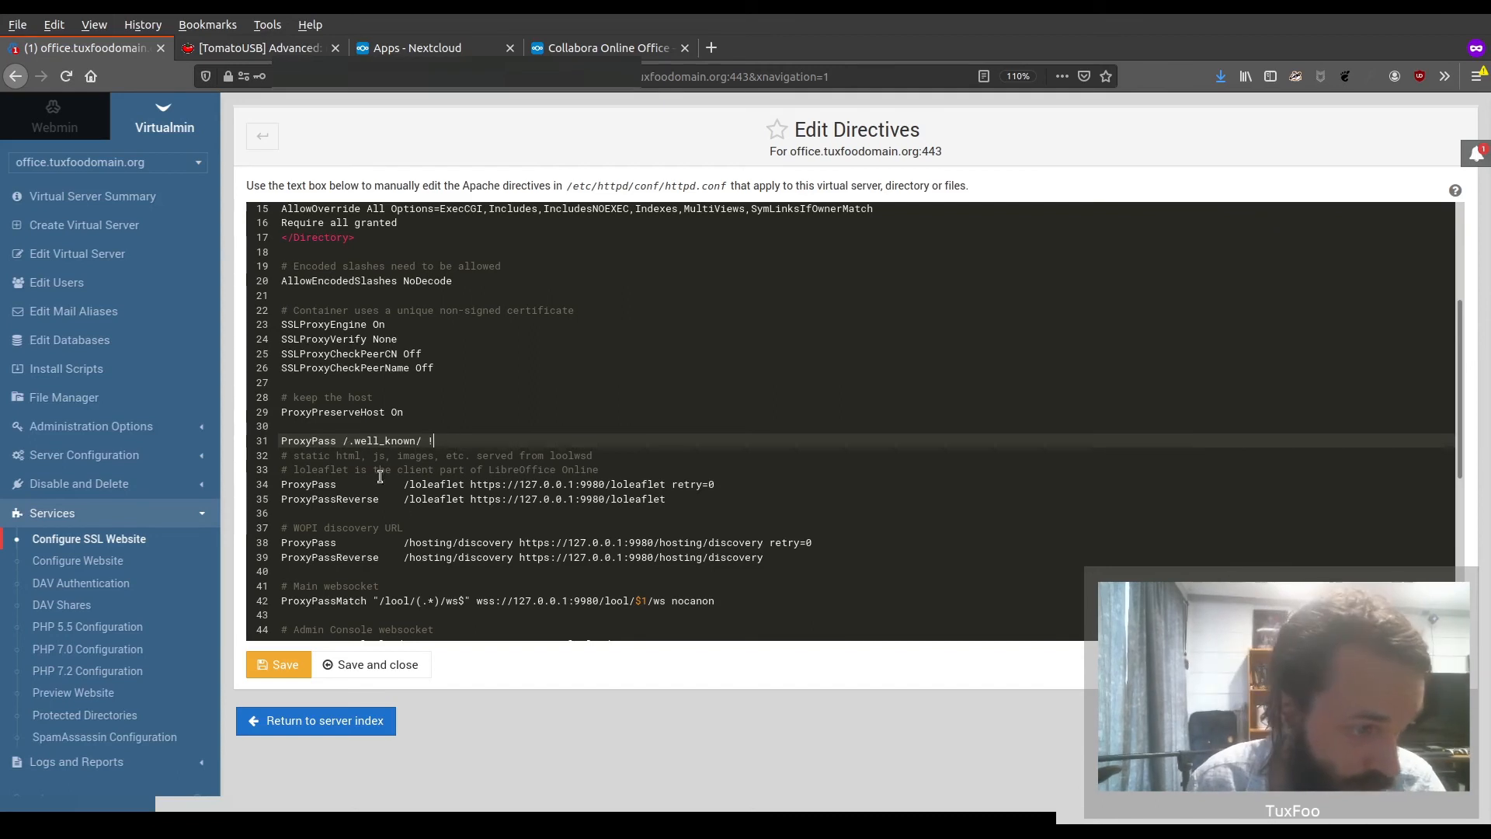
# Add the comment "#For signing SSL Certs" above the .well_known ProxyPass line and a blank line below it
pyautogui.click(343, 431)
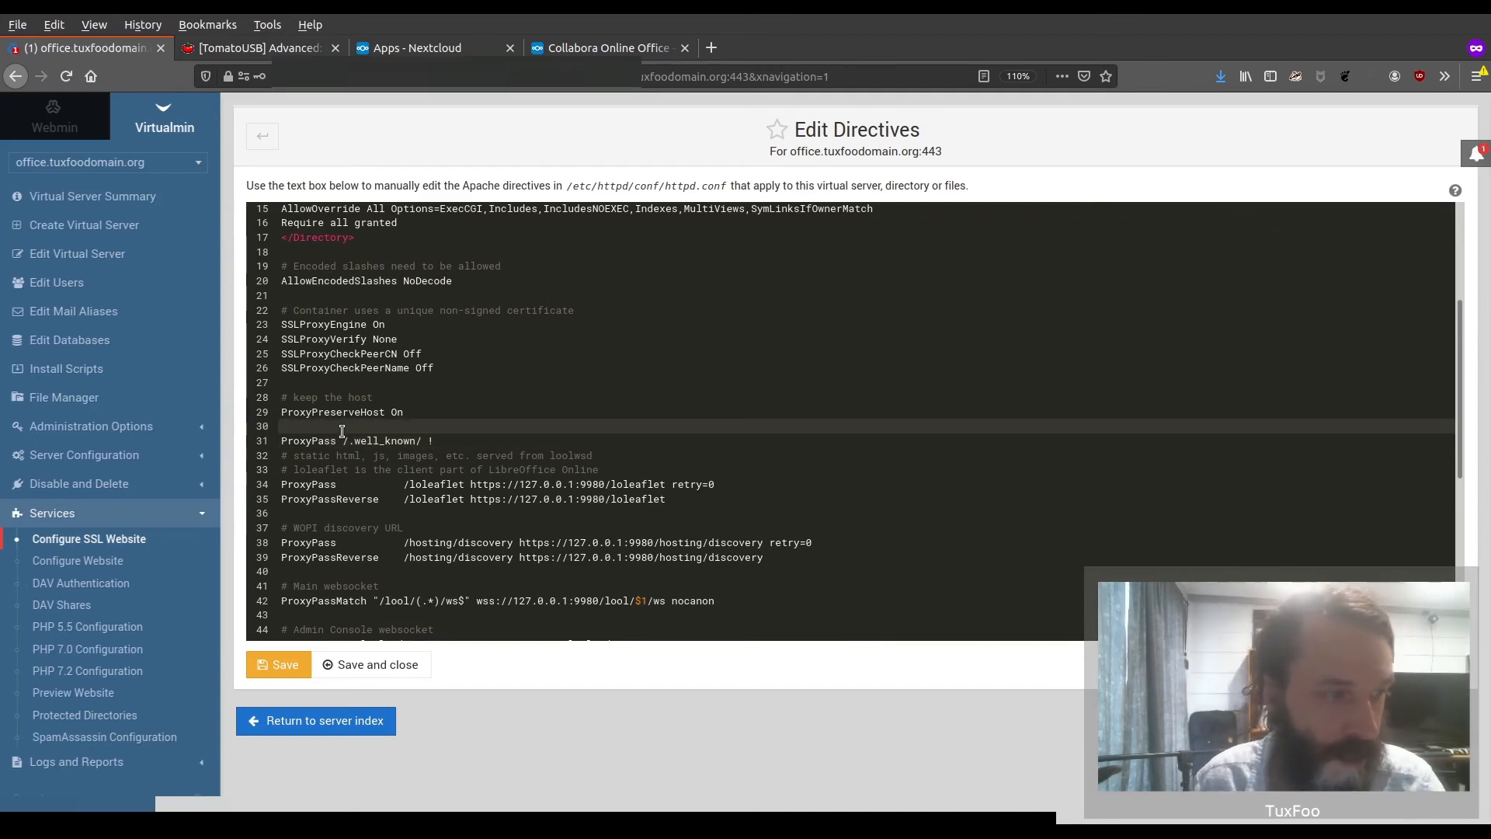
pyautogui.press('Return')
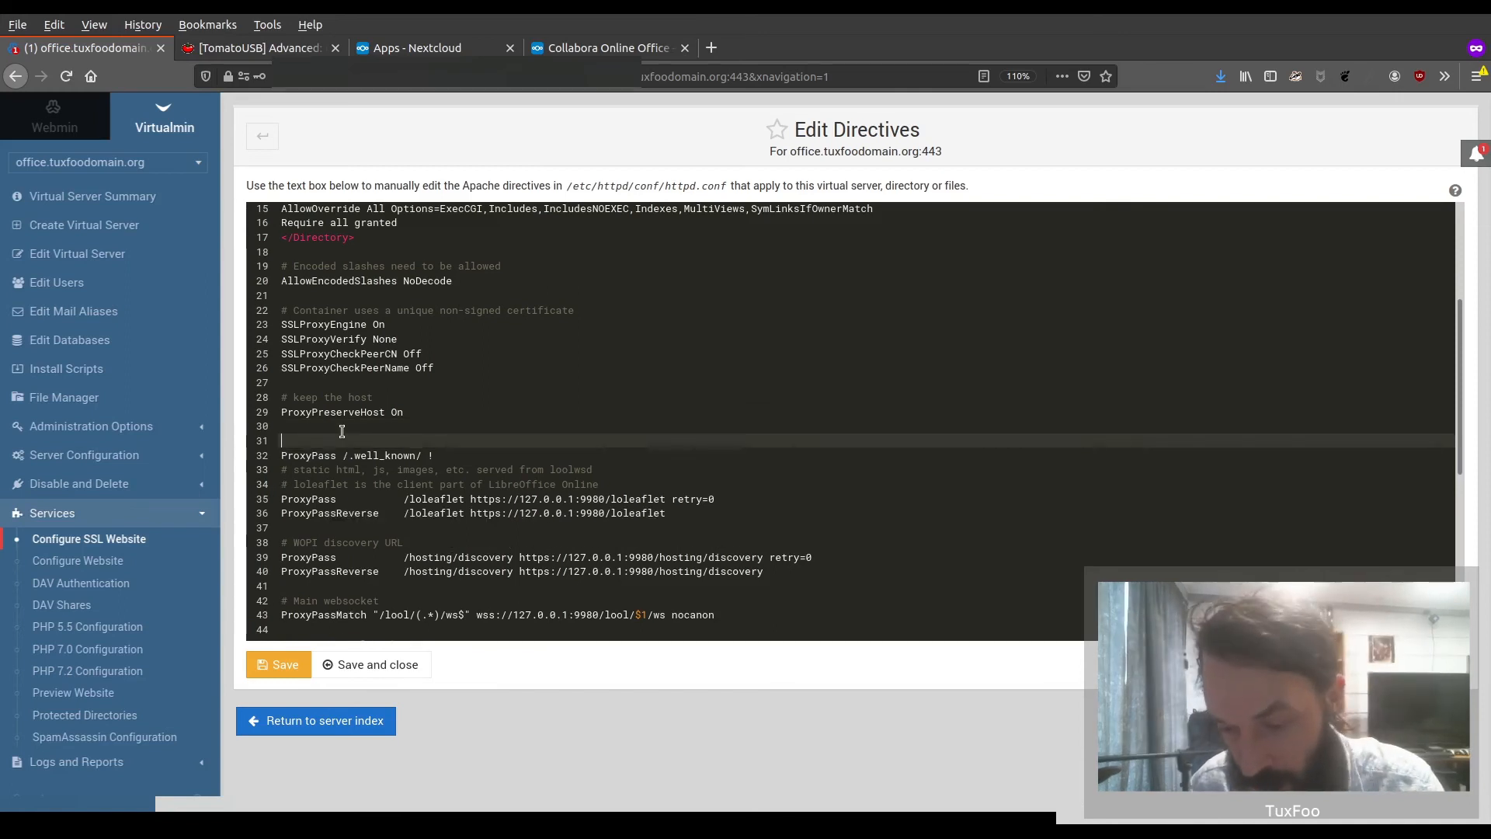
pyautogui.write('#For signing SSL Cert')
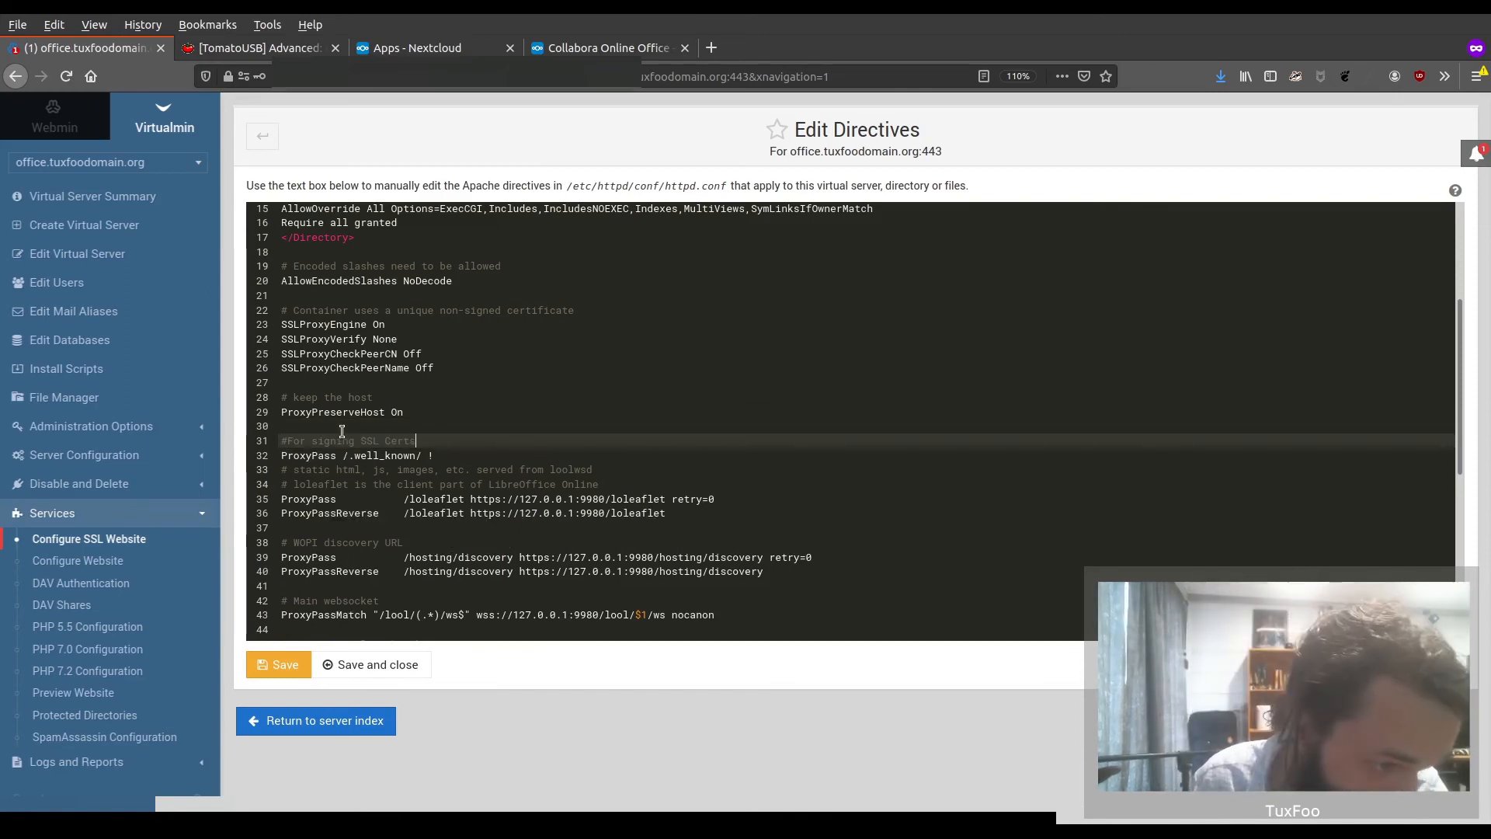
pyautogui.write('s')
pyautogui.press('Down')
pyautogui.press('End')
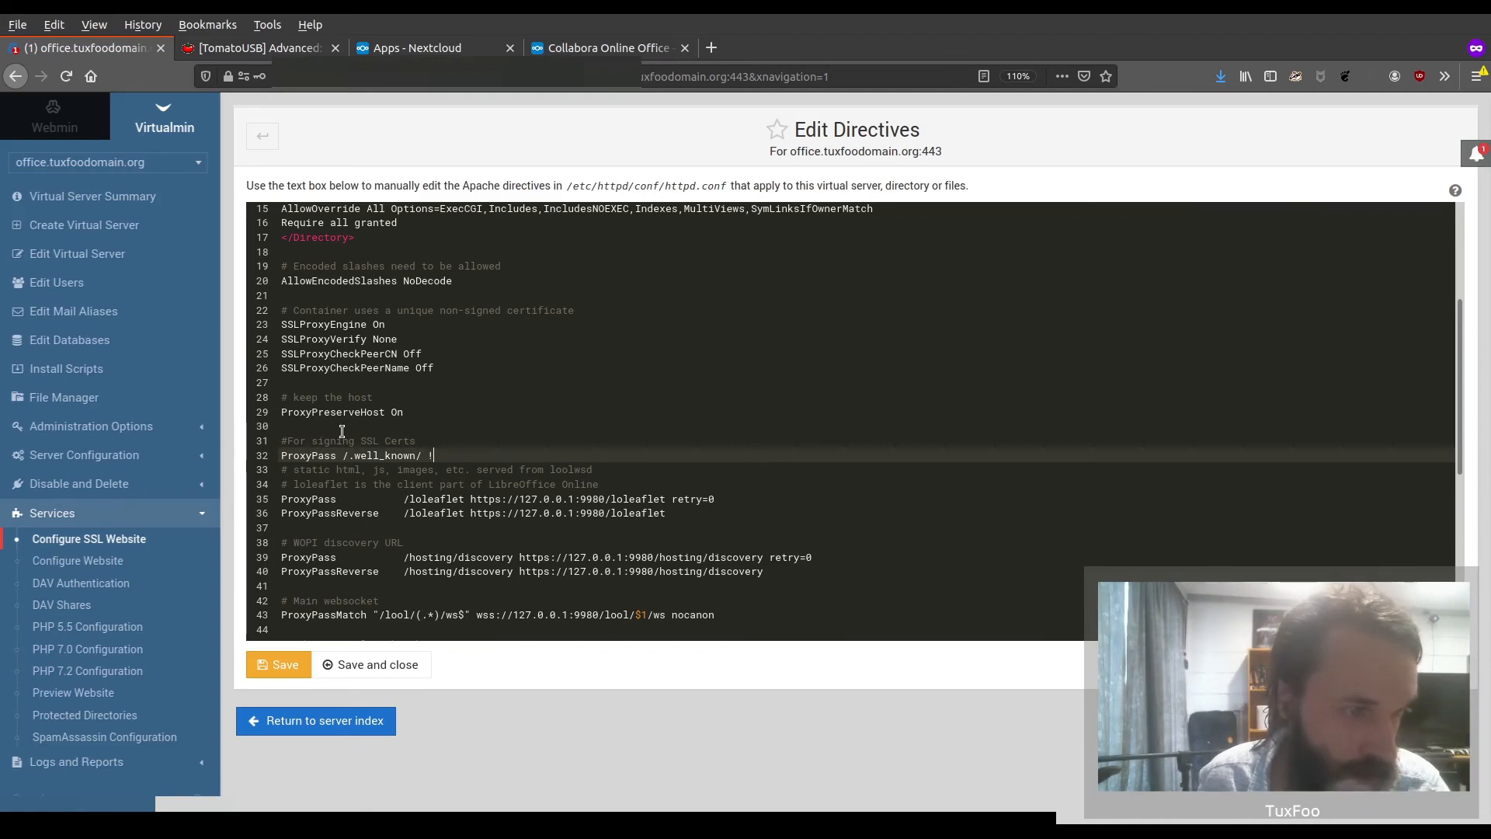
pyautogui.press('Return')
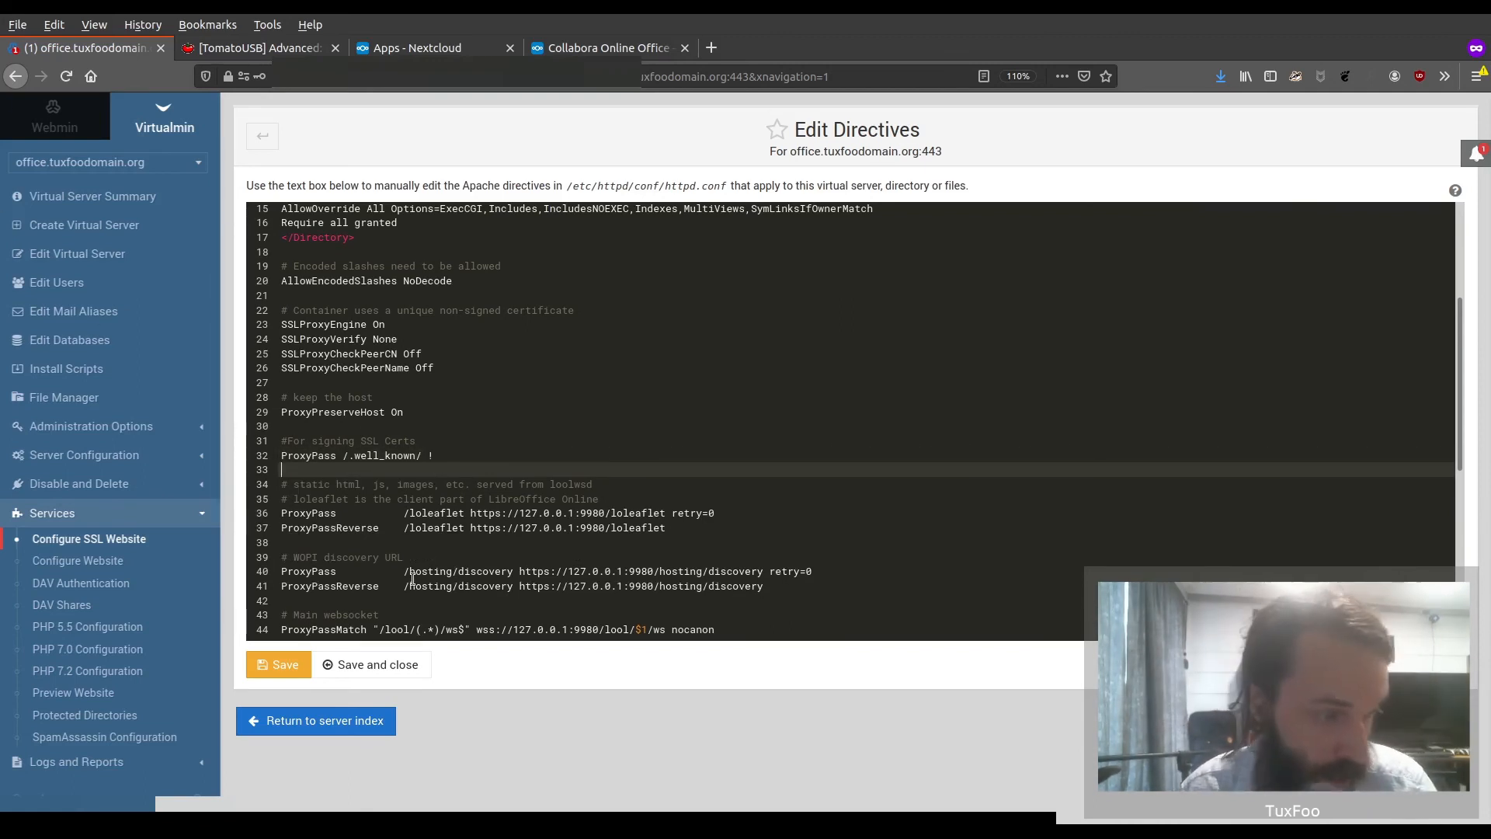
# Save and close the SSL website directives and restart the Apache web server from the Virtualmin dashboard
pyautogui.click(357, 666)
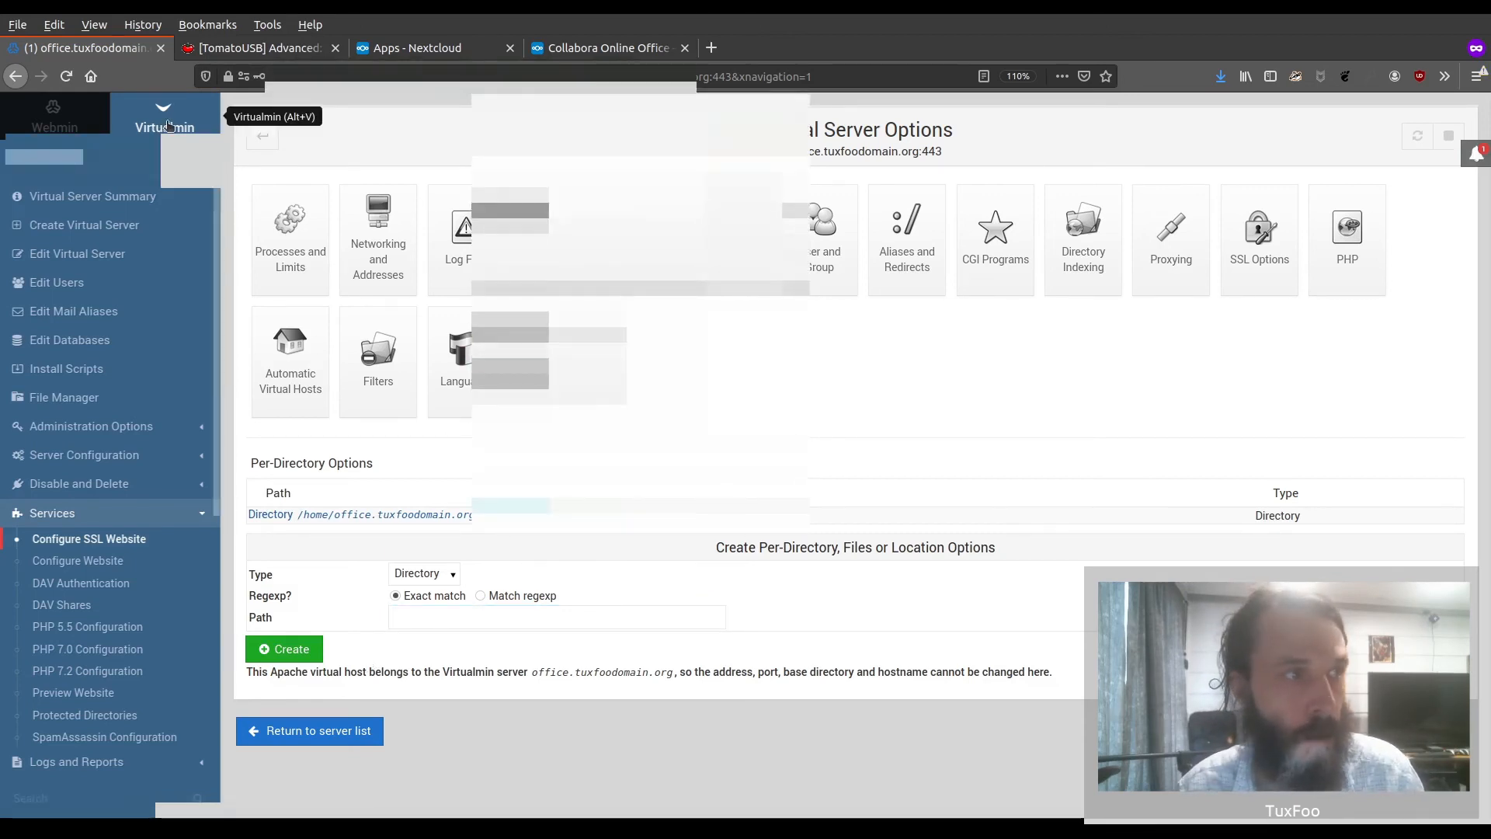
pyautogui.click(161, 124)
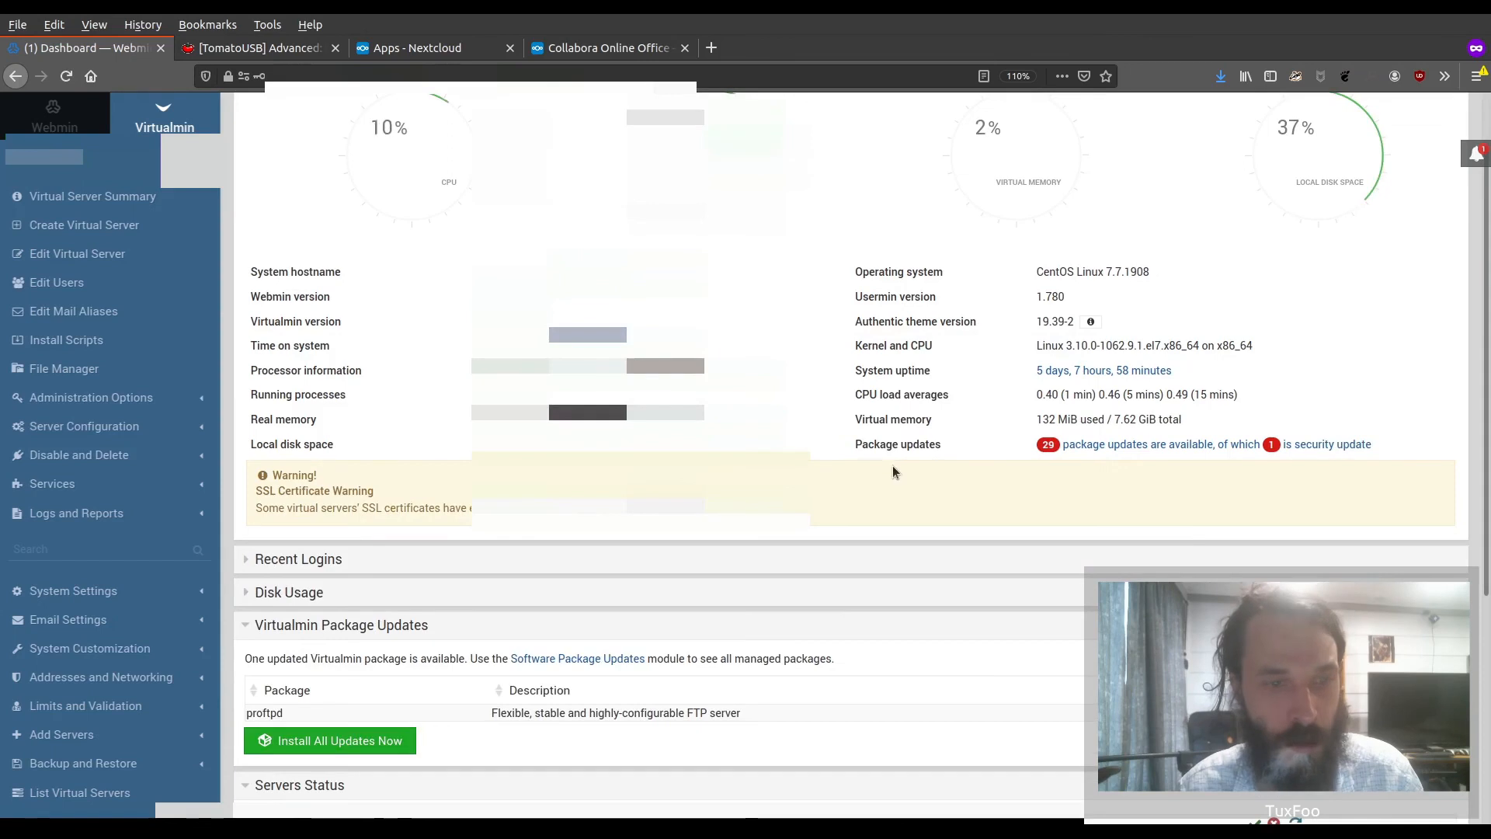
pyautogui.scroll(-5, 893, 471)
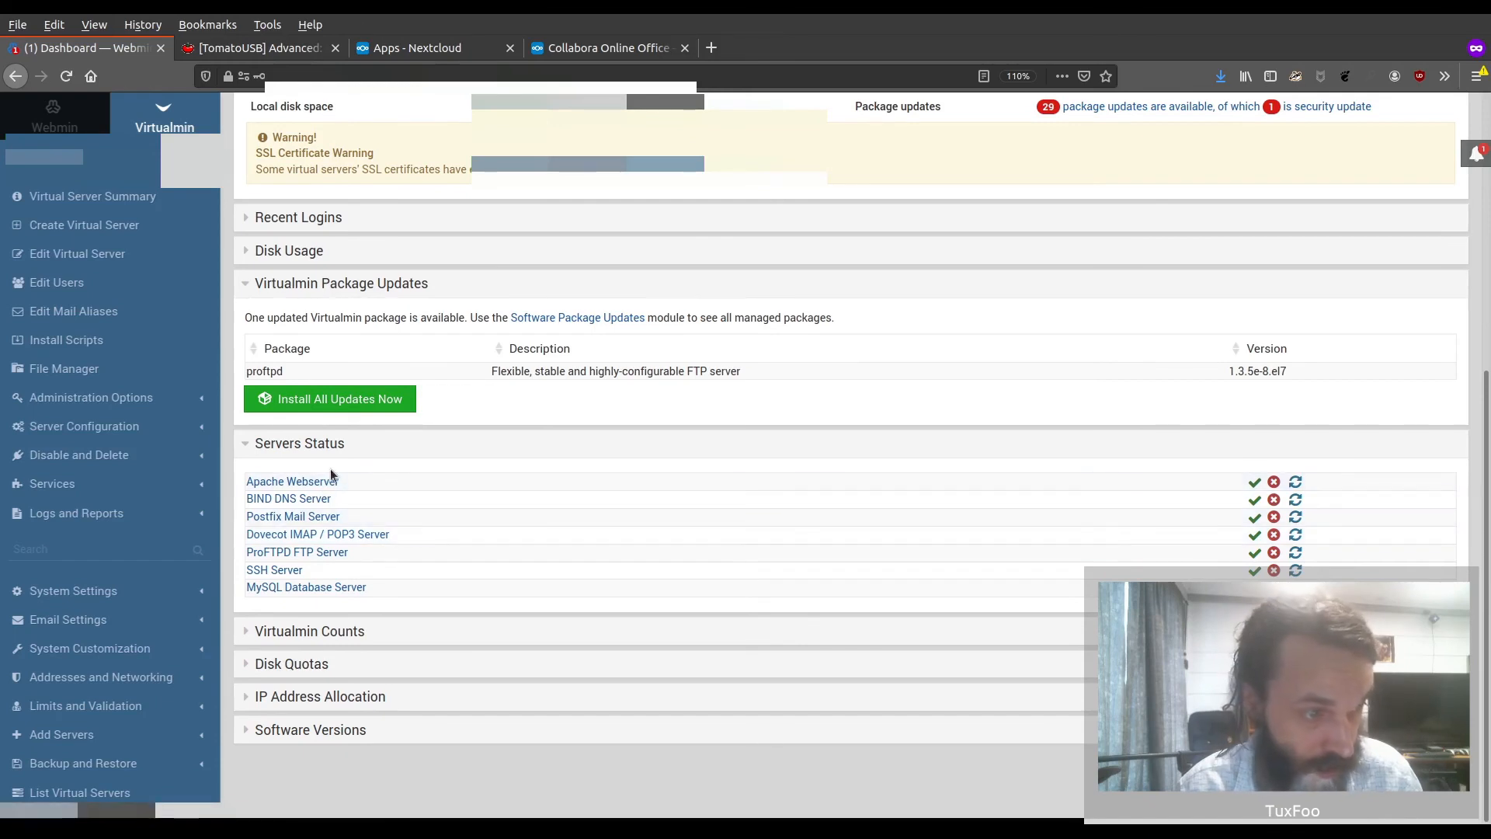
pyautogui.click(1296, 482)
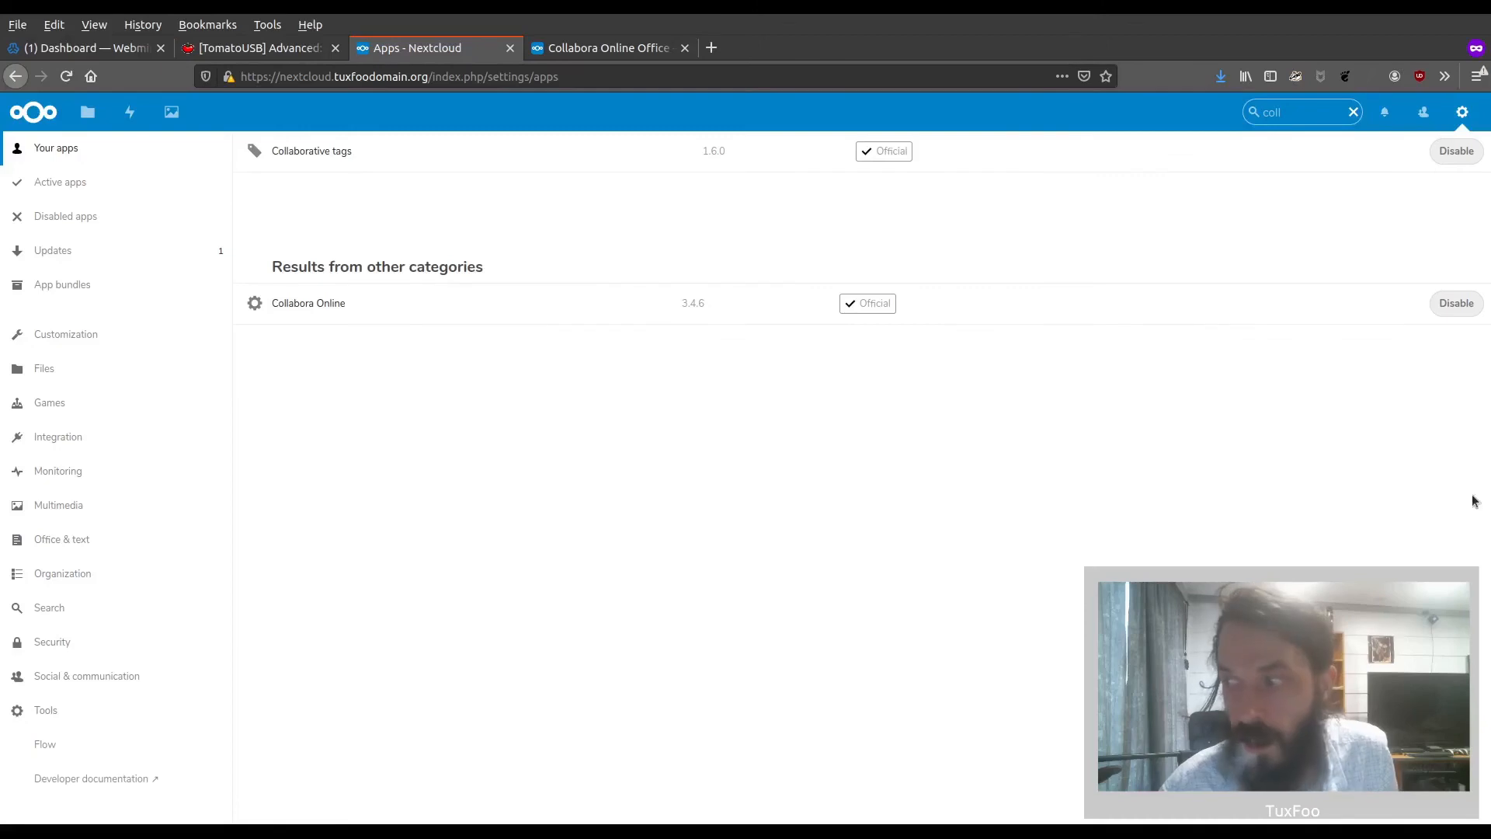
pyautogui.click(1467, 113)
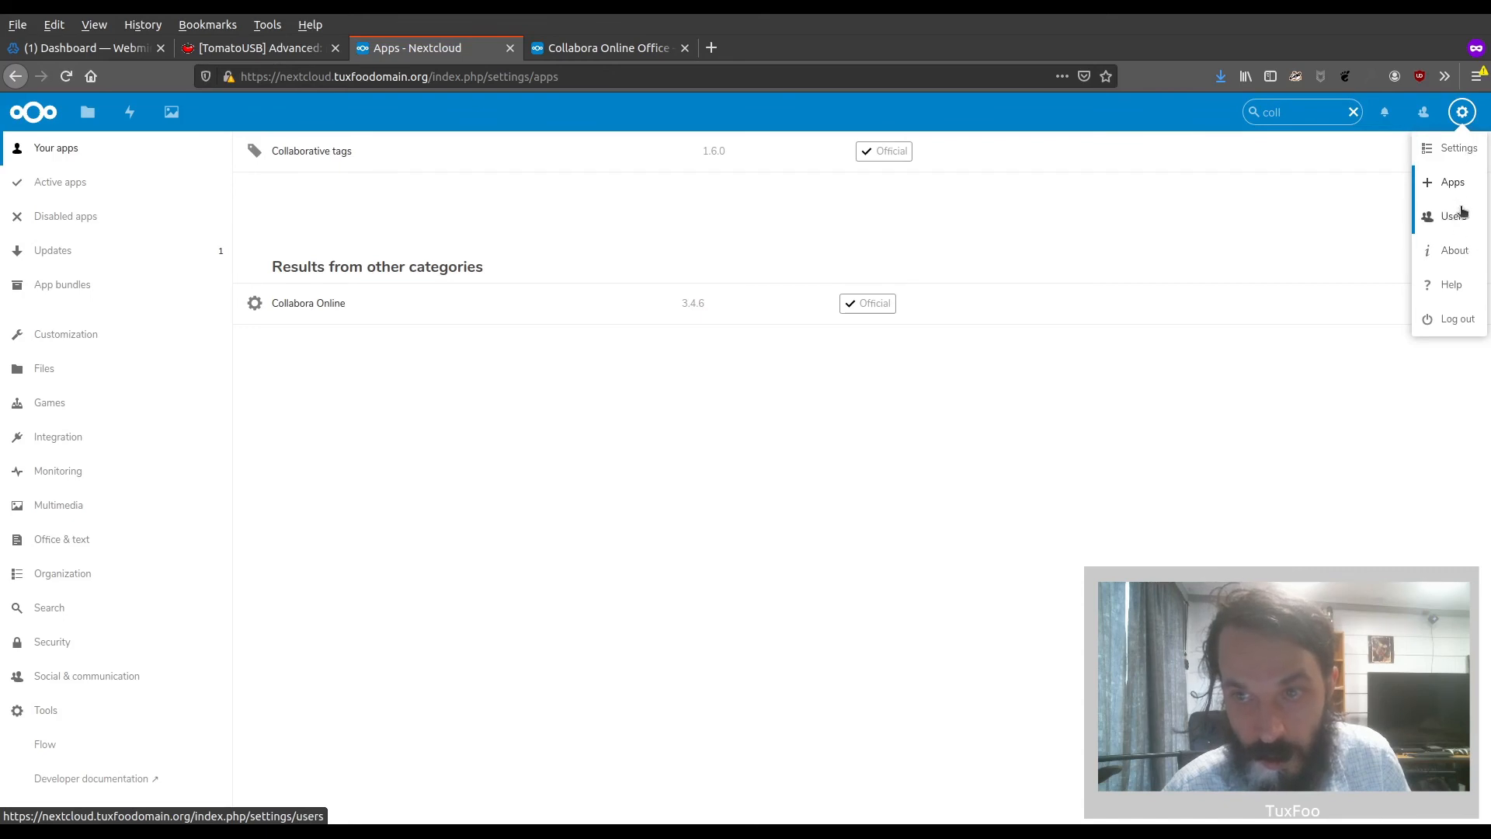
pyautogui.click(1462, 149)
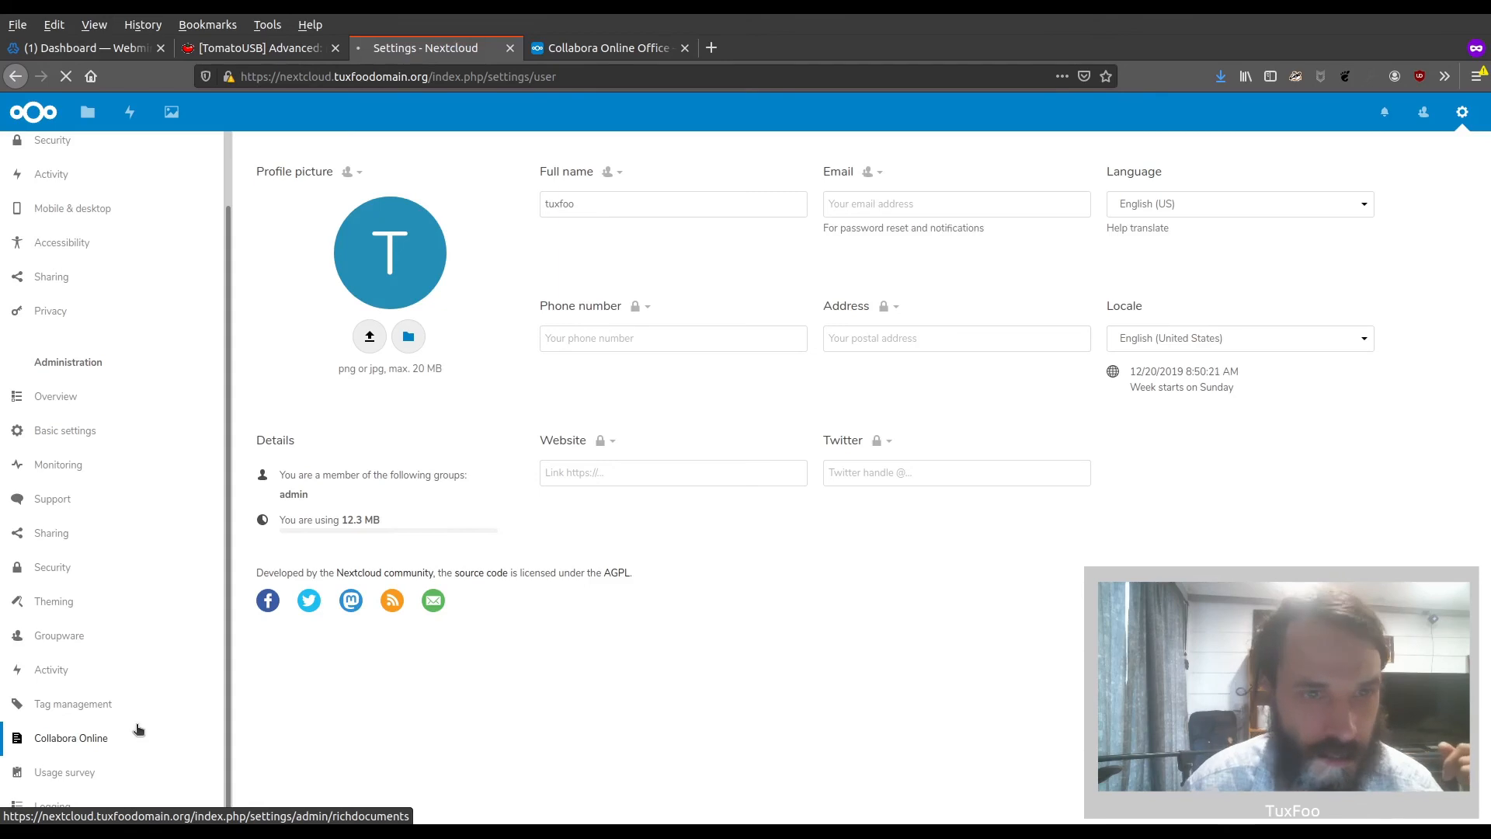
pyautogui.click(139, 730)
pyautogui.click(370, 257)
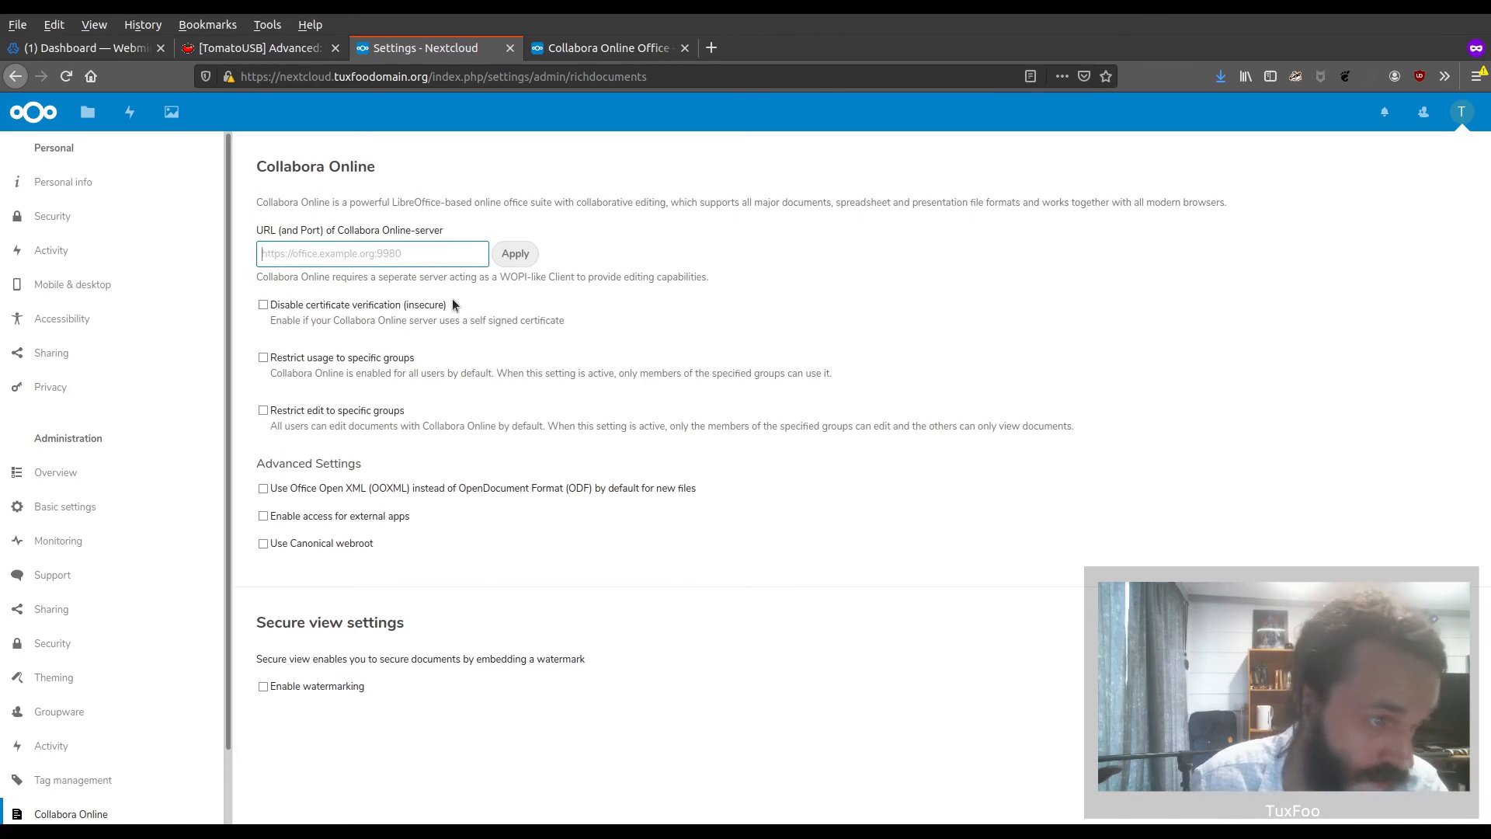
pyautogui.write('https://office.tuxfoodomain.org/')
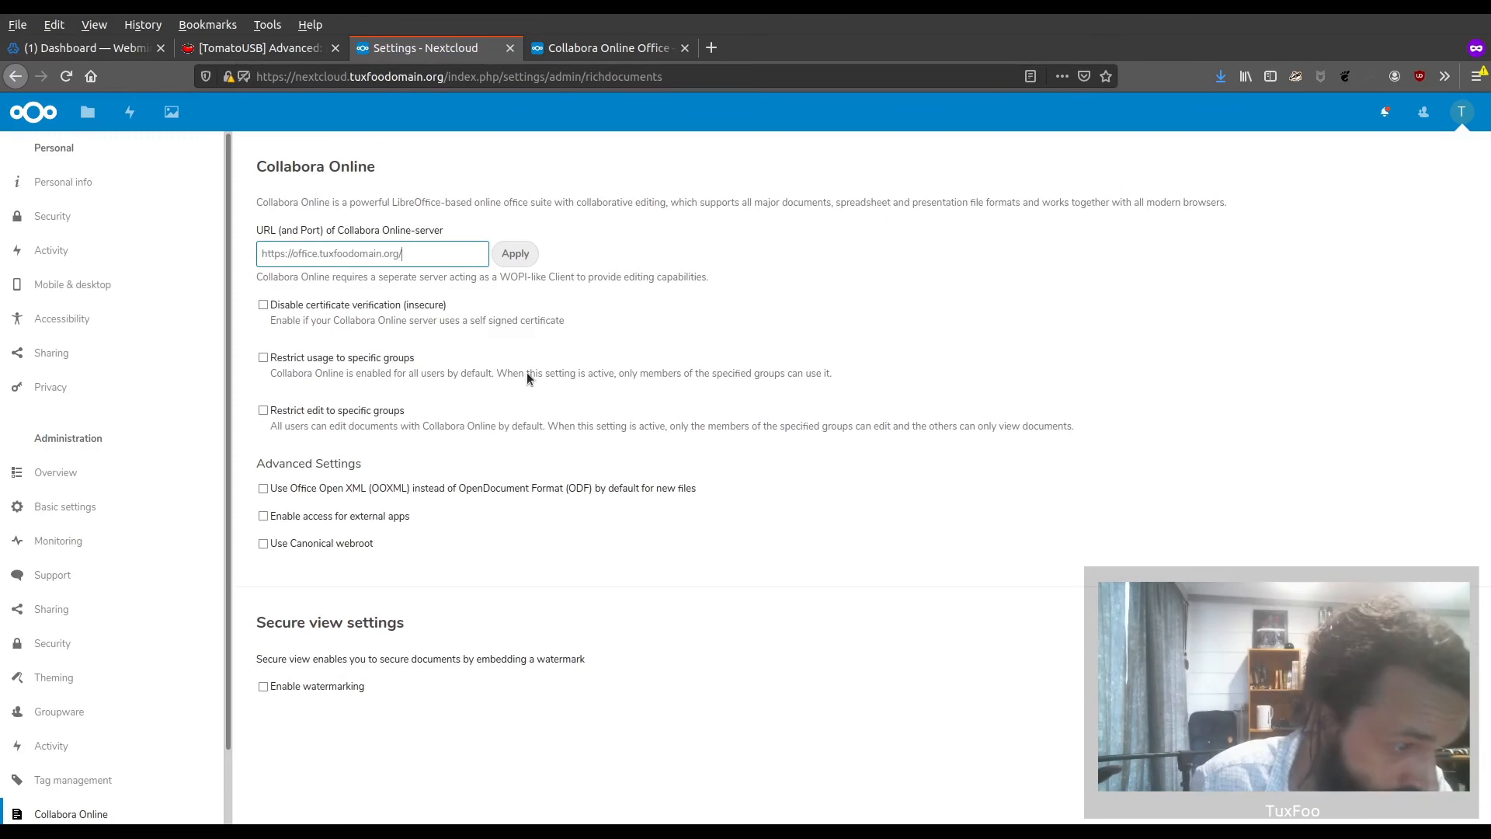
pyautogui.click(514, 255)
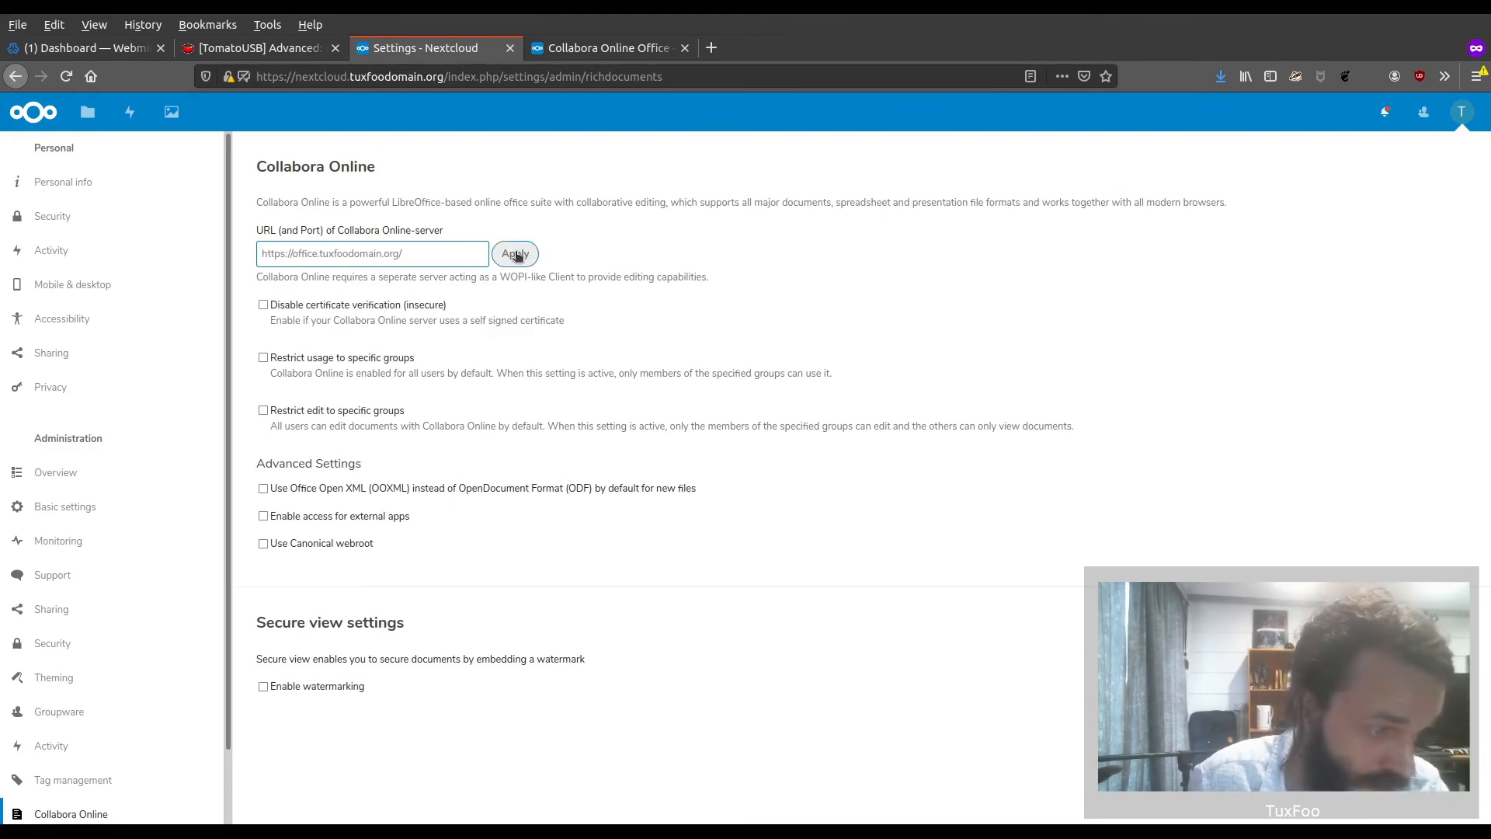
pyautogui.click(516, 256)
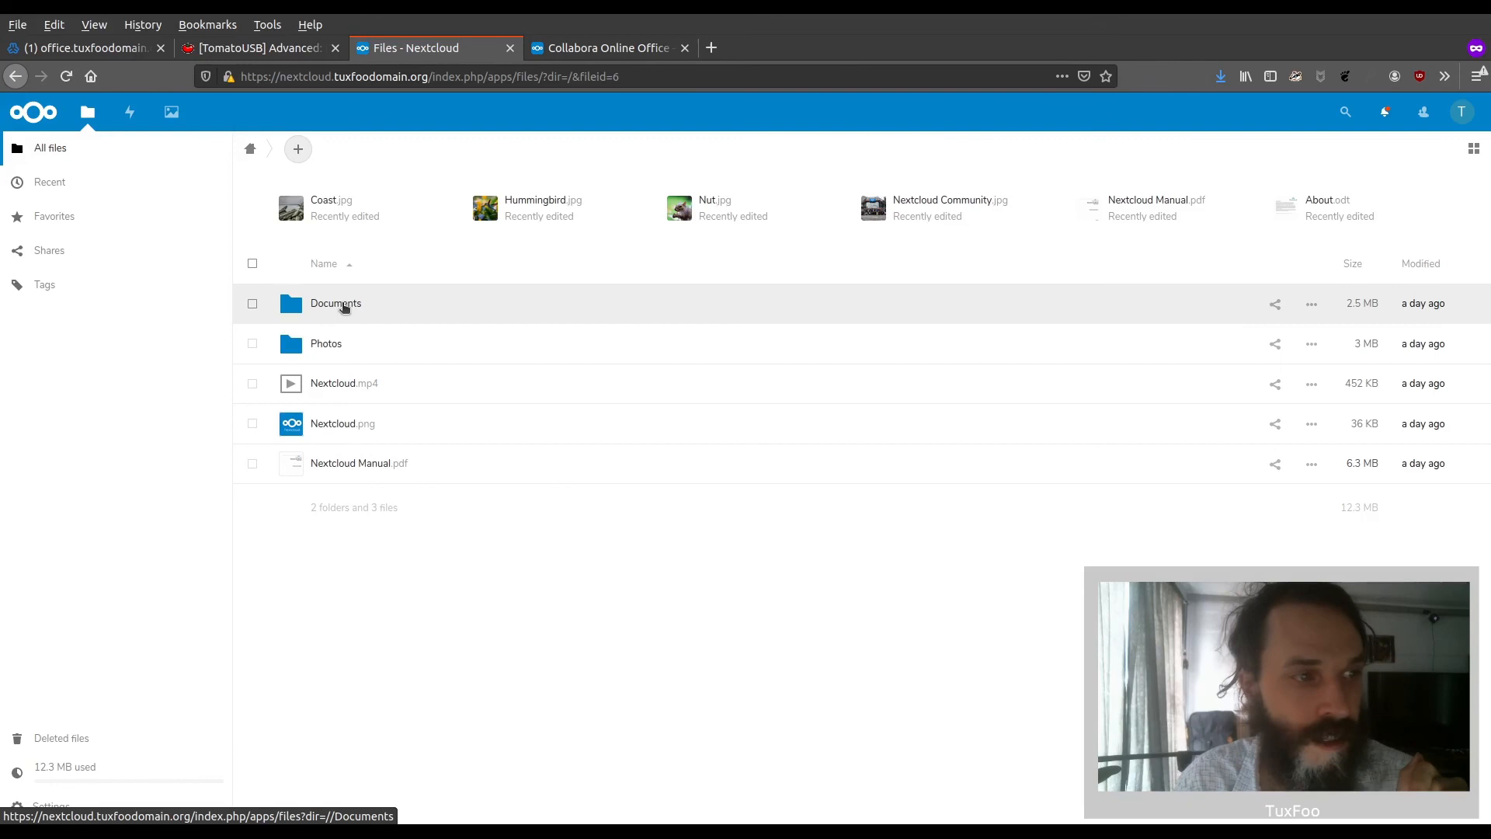
# Check the new-file options in the Documents folder and open About.odt to test the Collabora editor
pyautogui.click(342, 304)
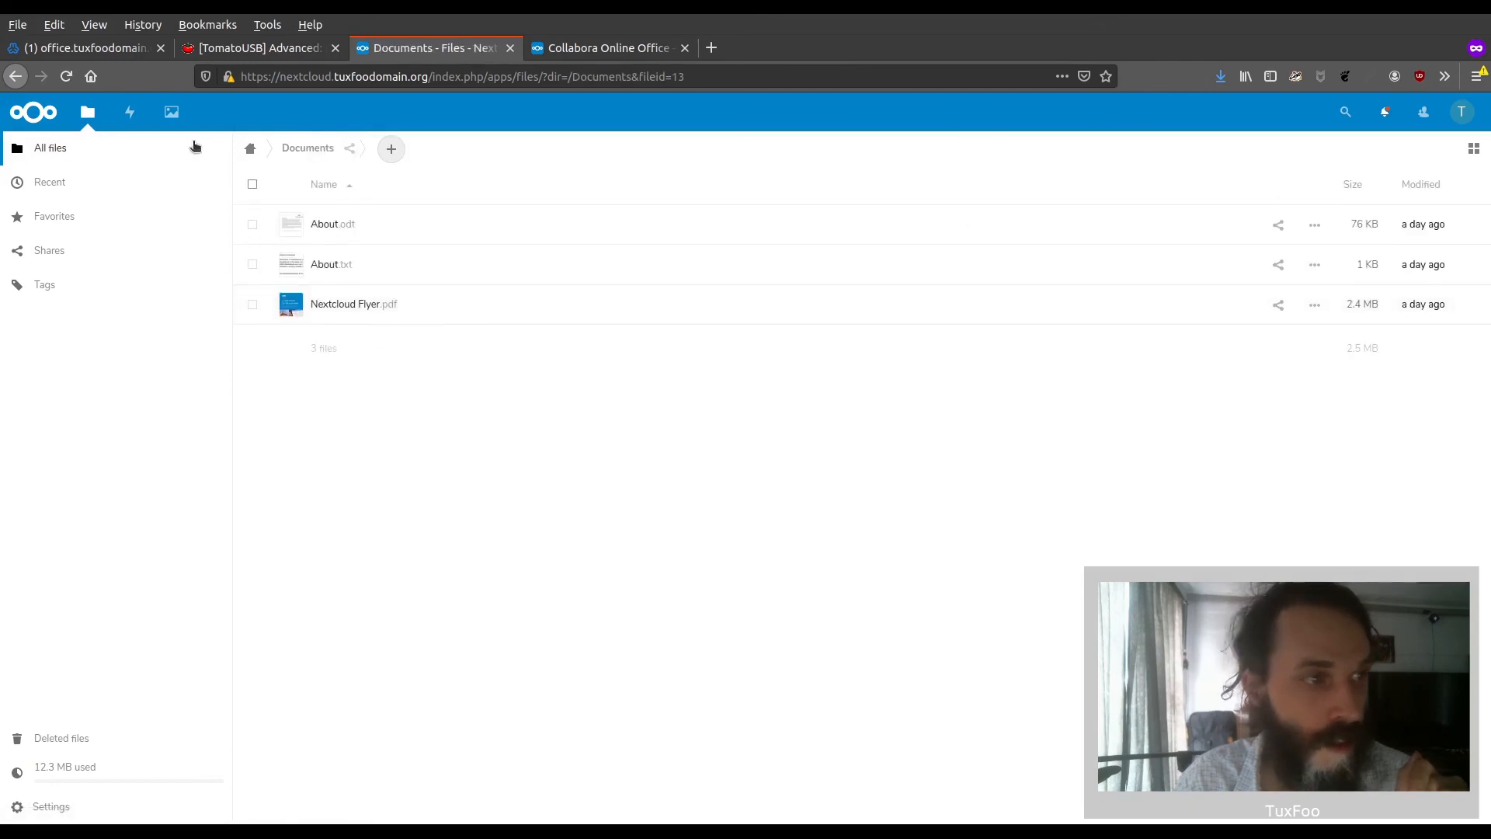
pyautogui.click(393, 150)
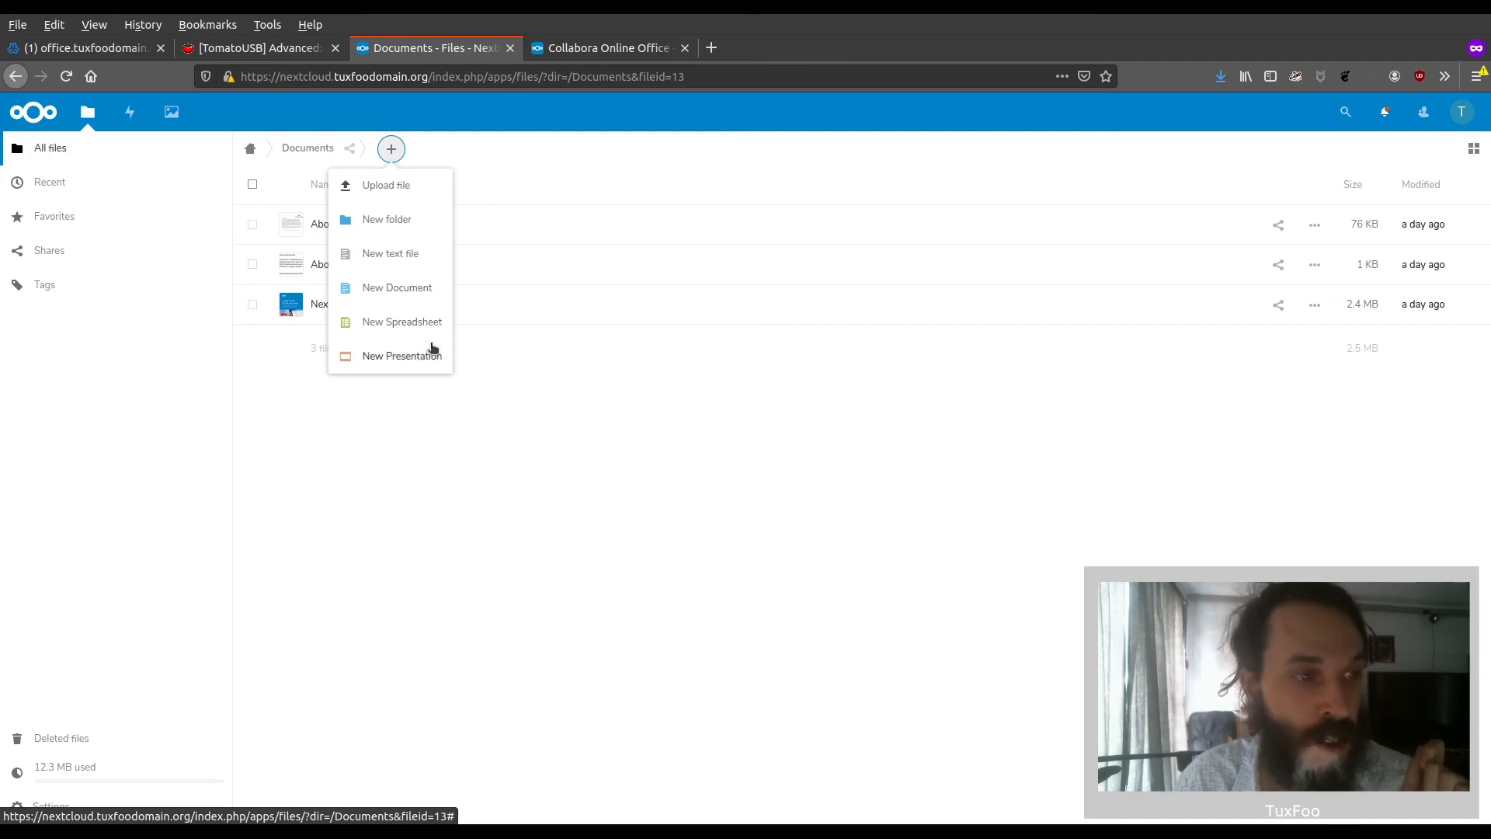
pyautogui.click(413, 482)
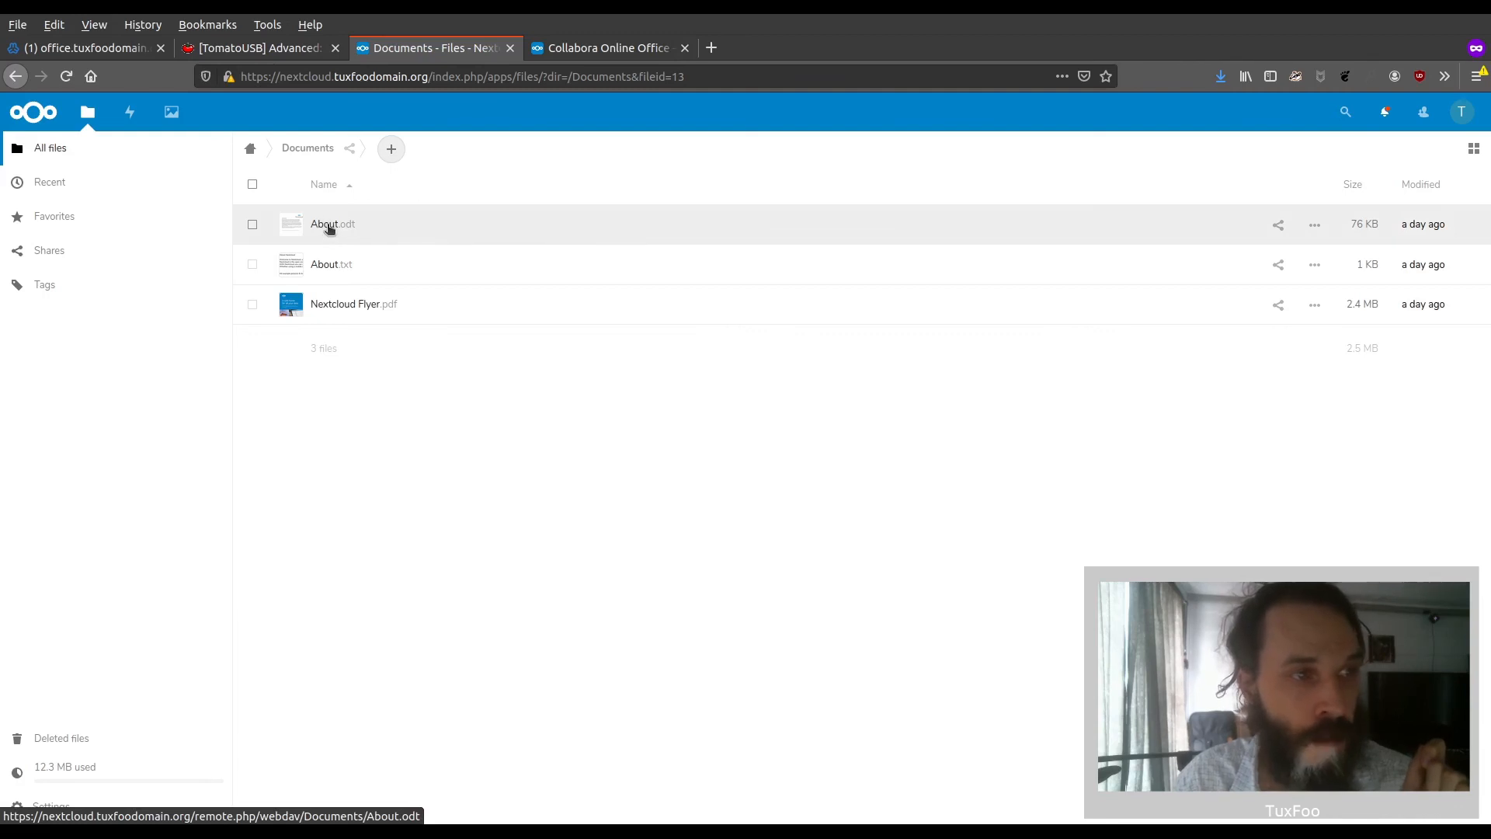
pyautogui.click(329, 227)
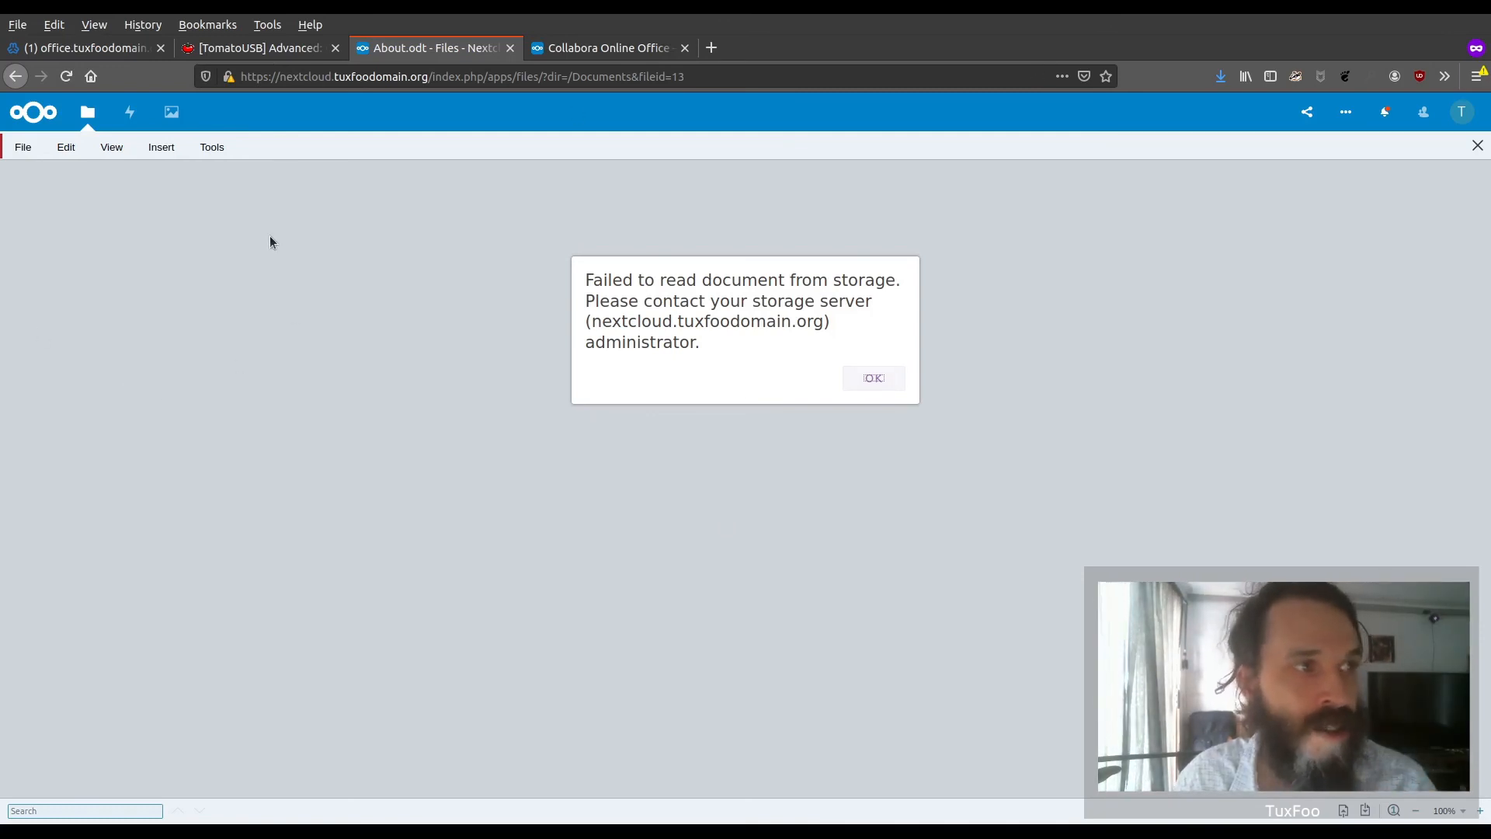
# Switch to Virtualmin and open the SSL certificate settings of the office.tuxfoodomain.org virtual server
pyautogui.click(126, 50)
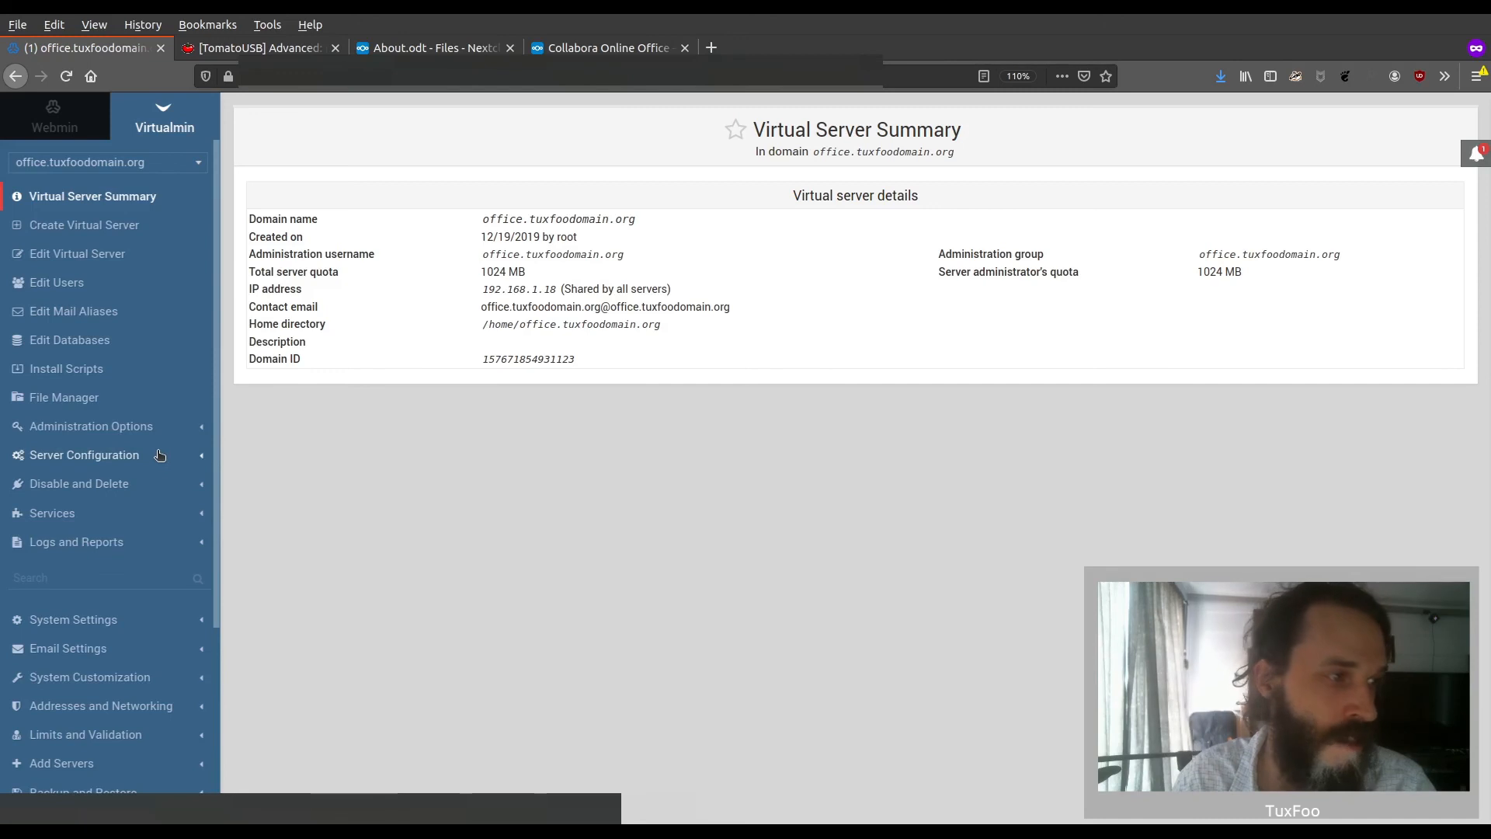
pyautogui.click(135, 452)
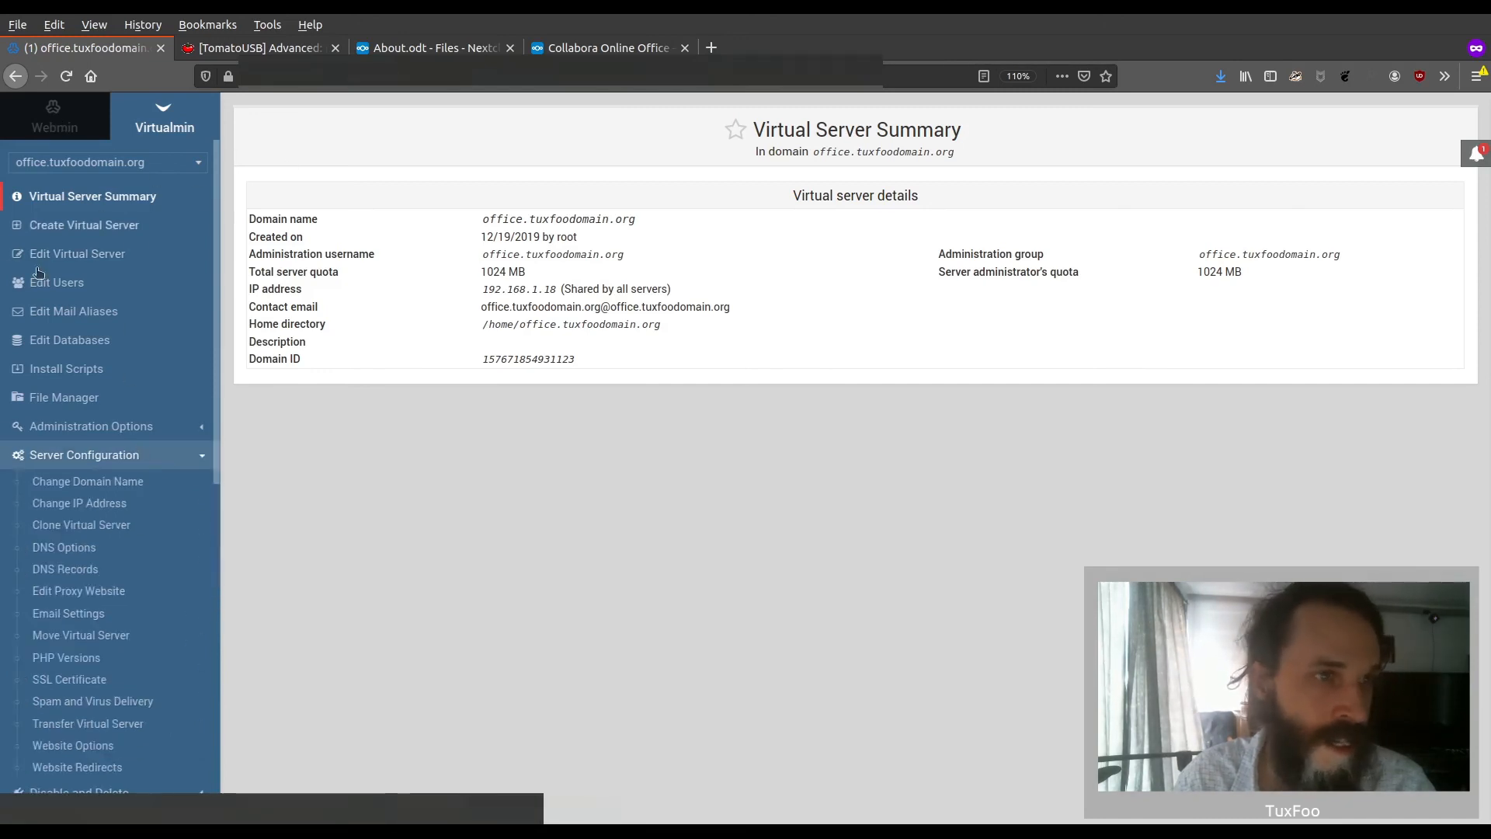
pyautogui.scroll(-4, 169, 437)
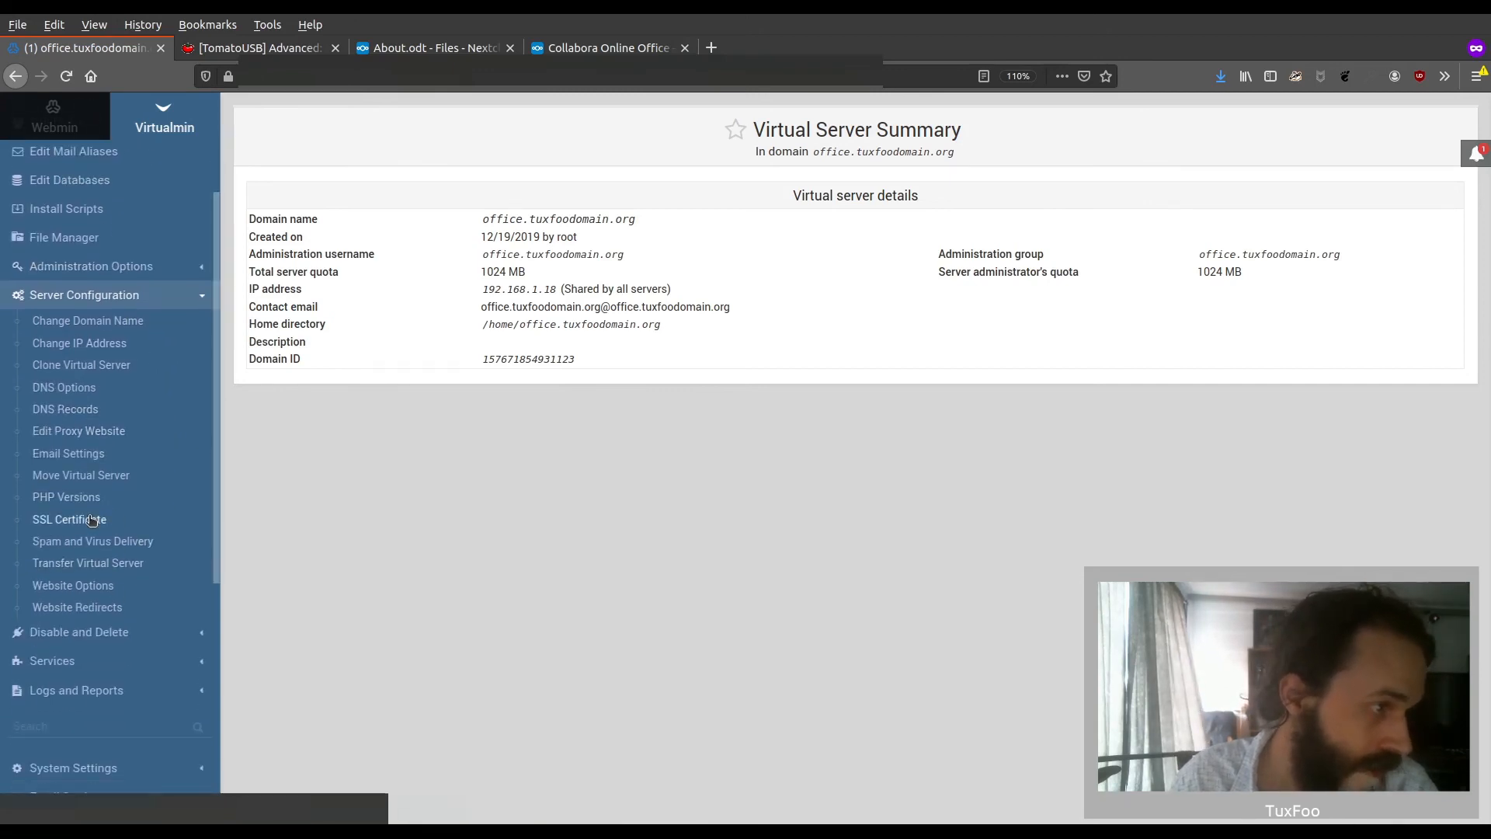
pyautogui.click(92, 521)
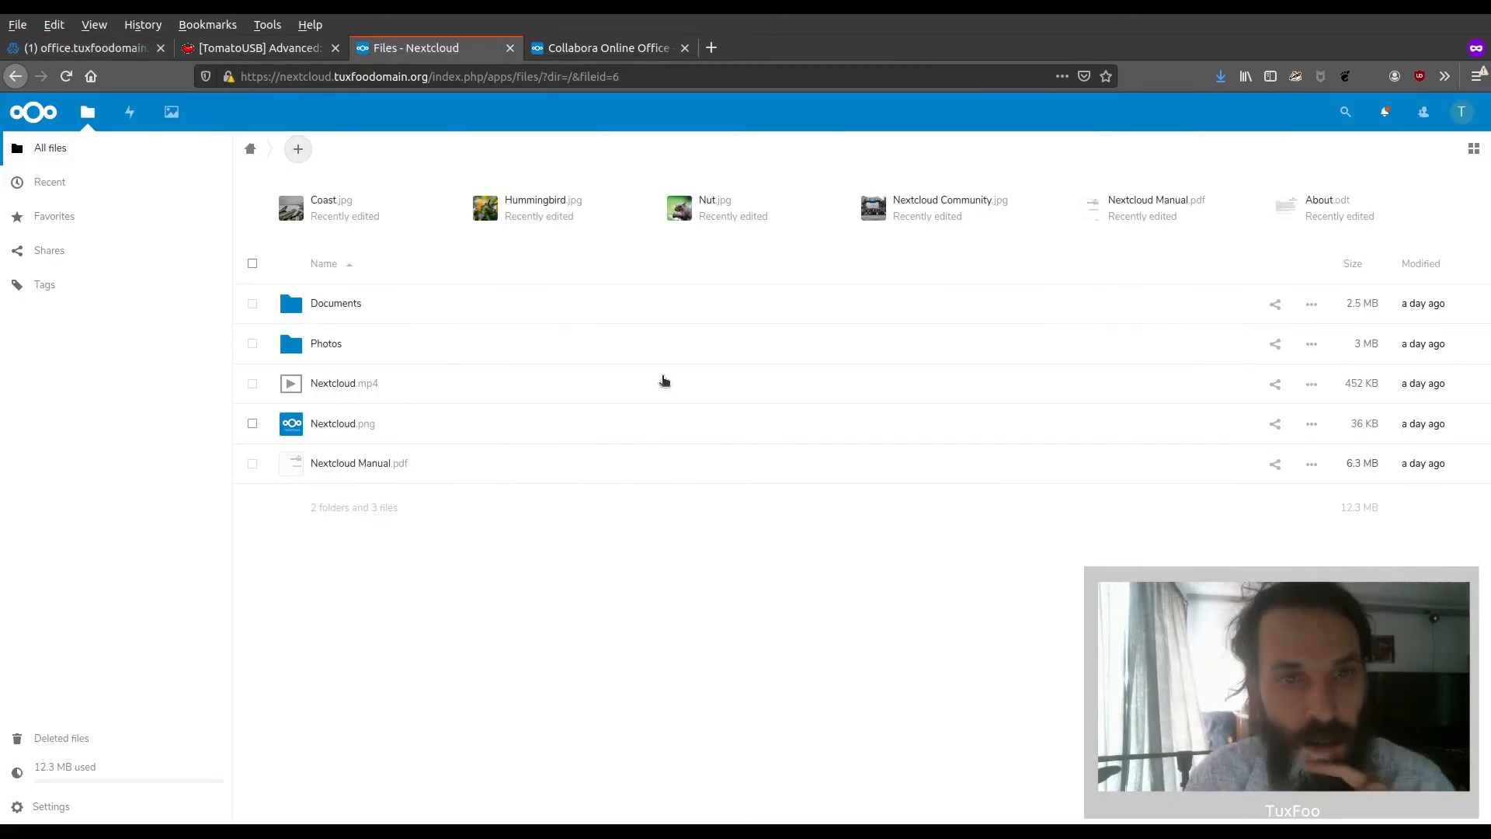
# Browse the Files category of the Nextcloud apps catalogue to examine the available add-ons
pyautogui.click(1457, 118)
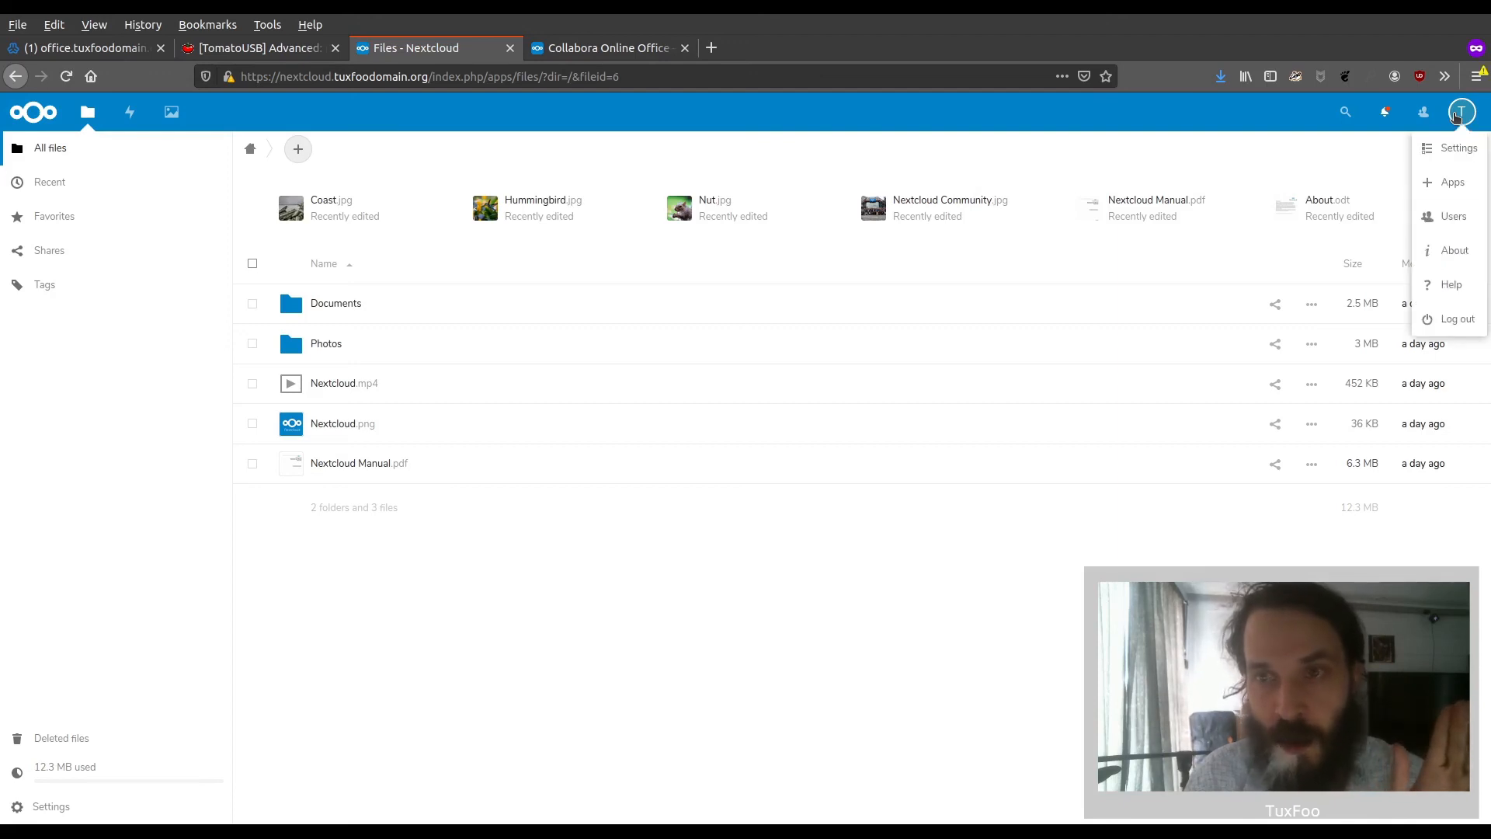
pyautogui.click(1449, 184)
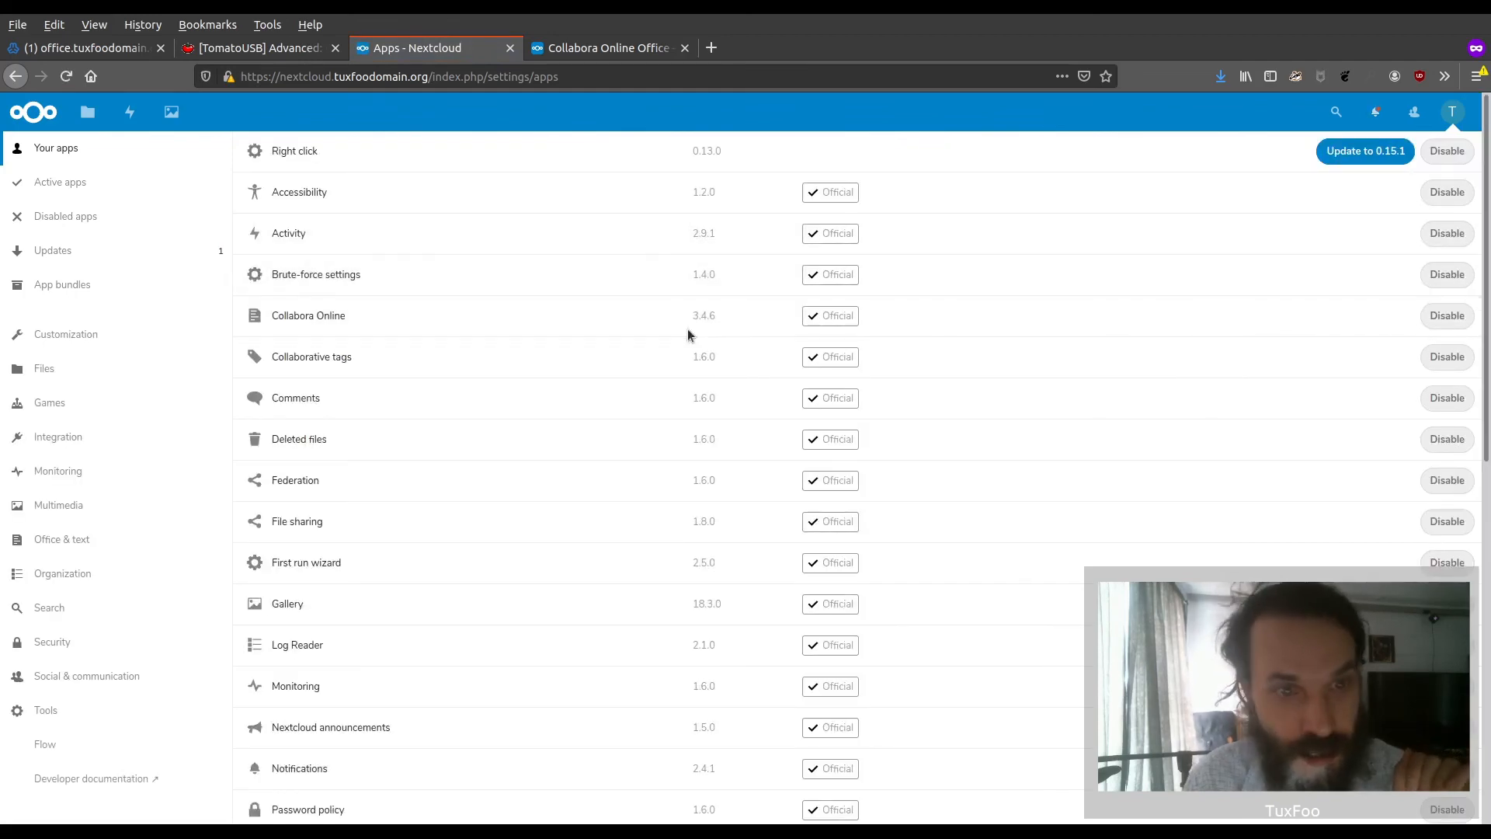
pyautogui.click(66, 372)
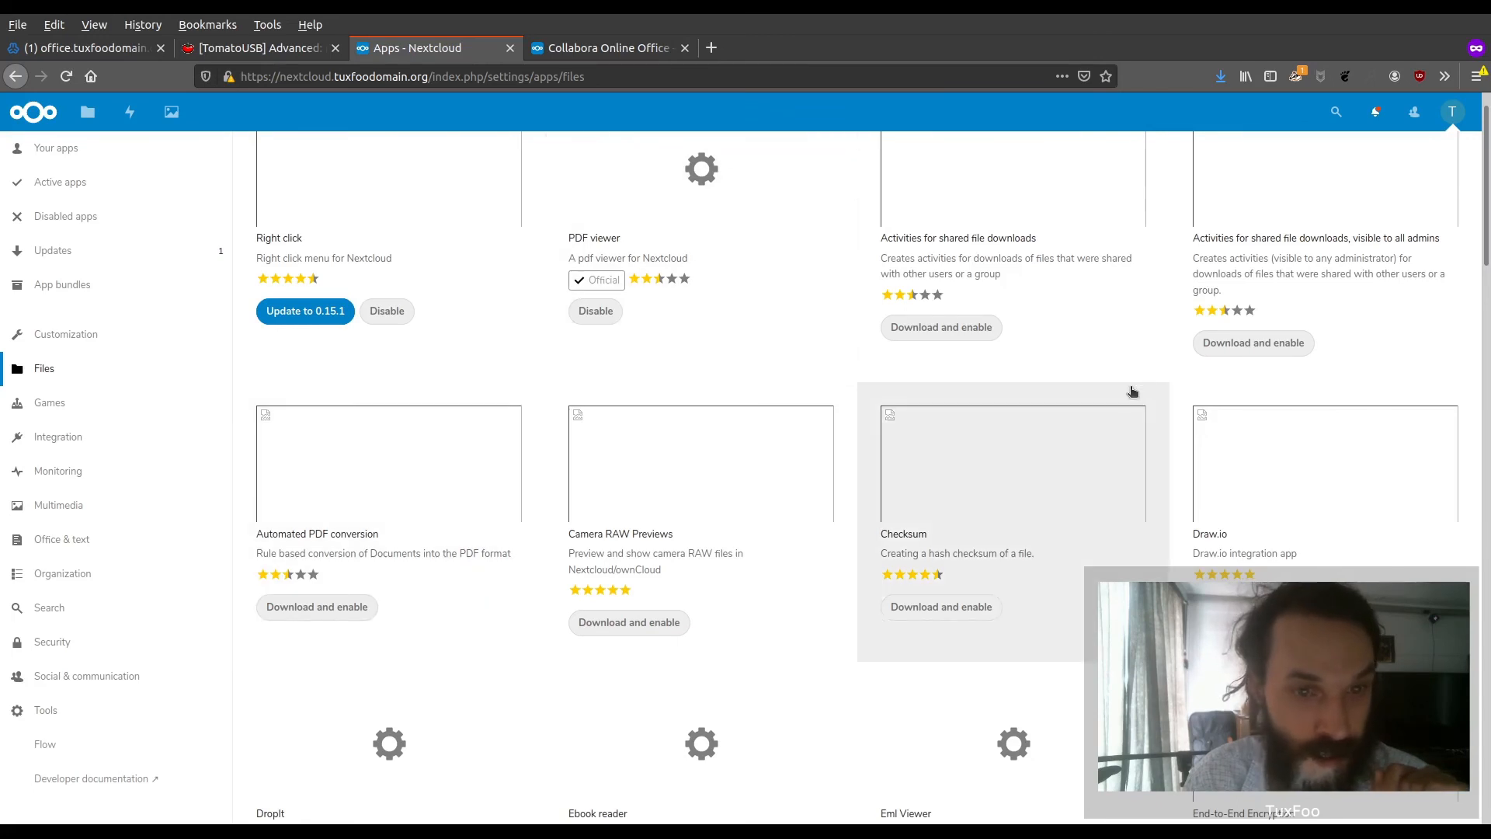
pyautogui.scroll(1, 887, 361)
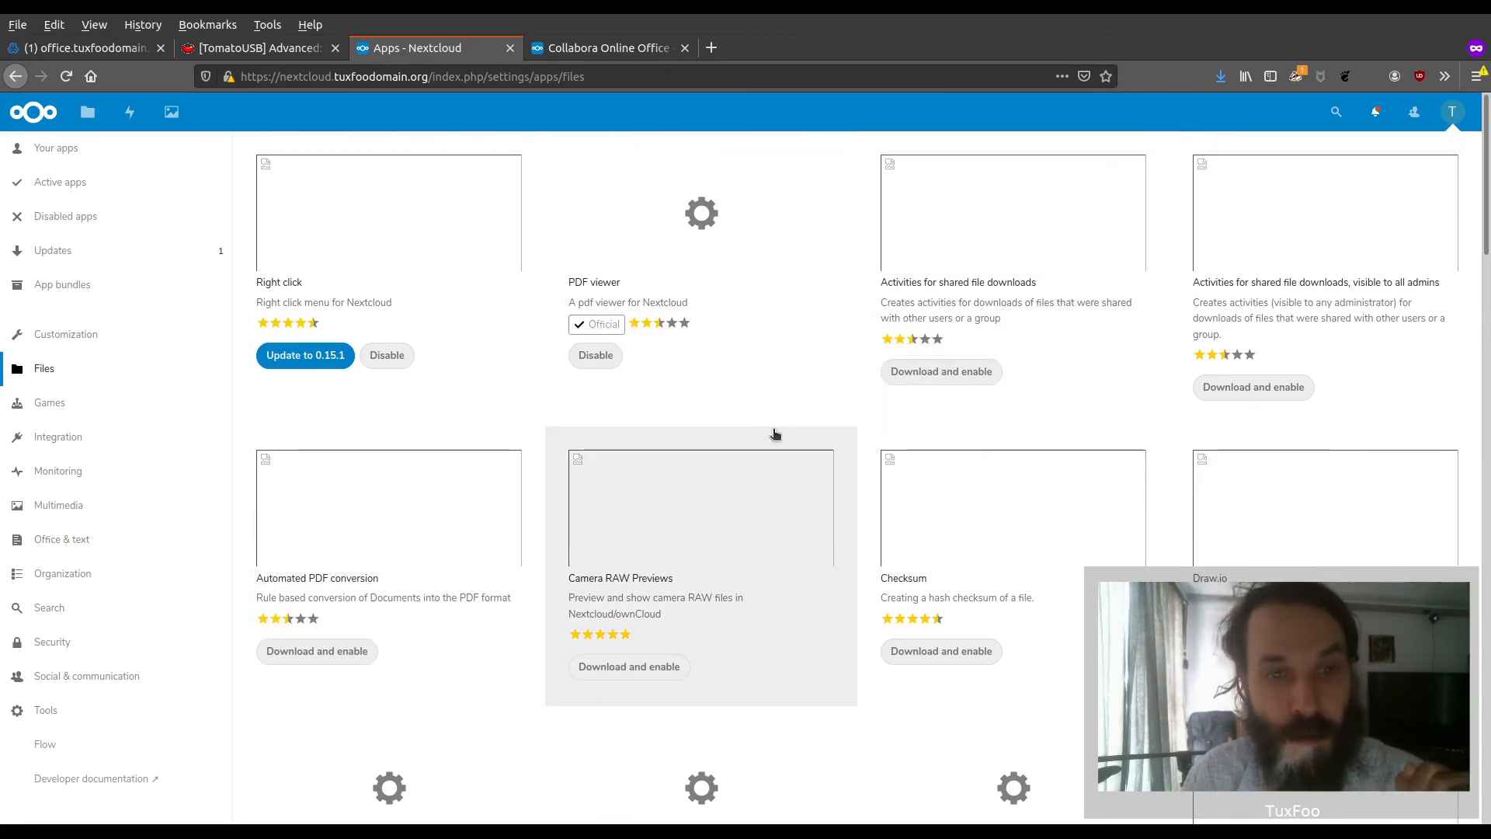
pyautogui.scroll(-9, 825, 417)
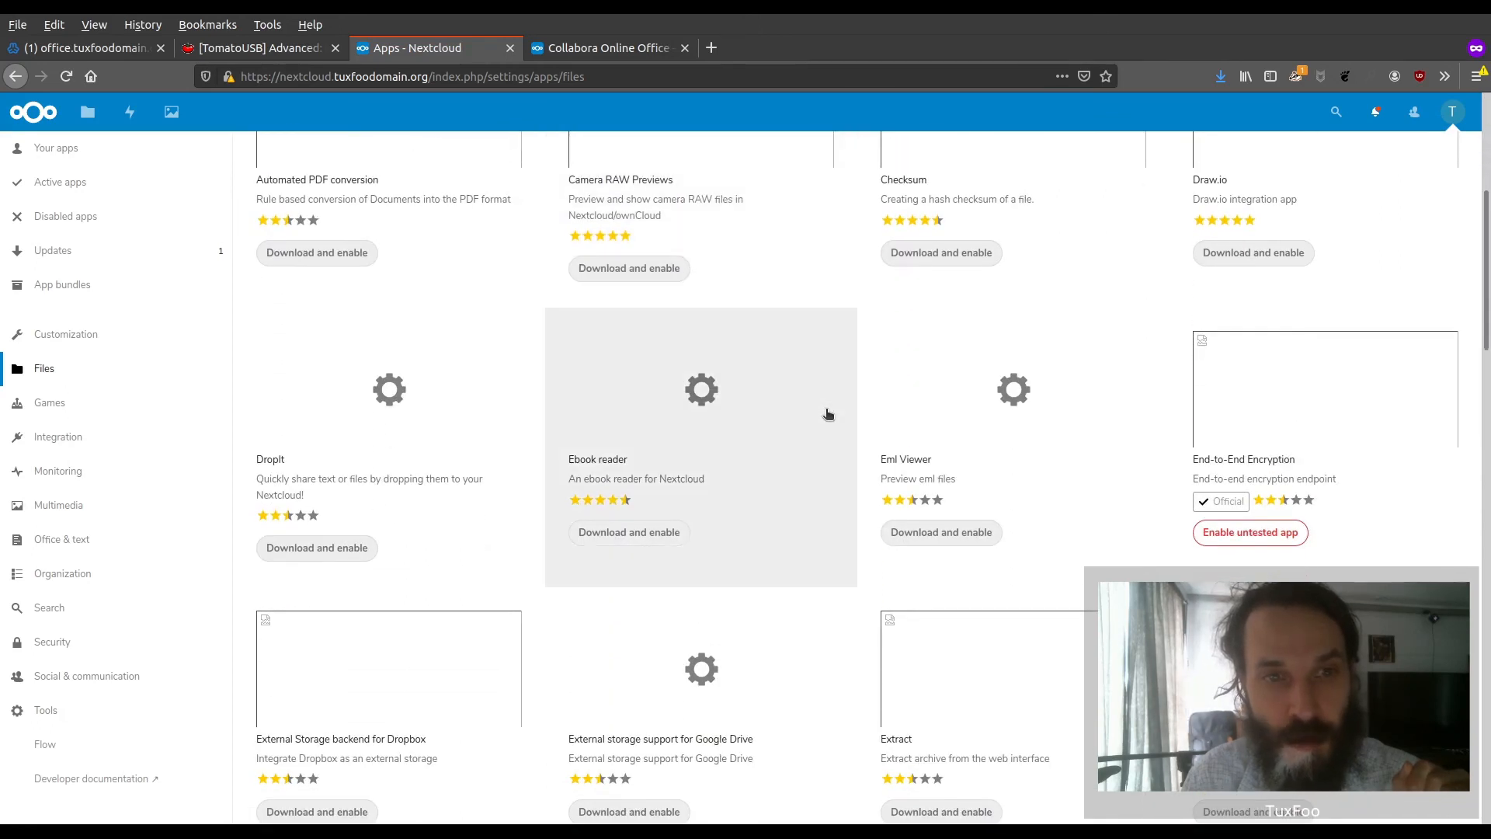
pyautogui.scroll(-7, 828, 413)
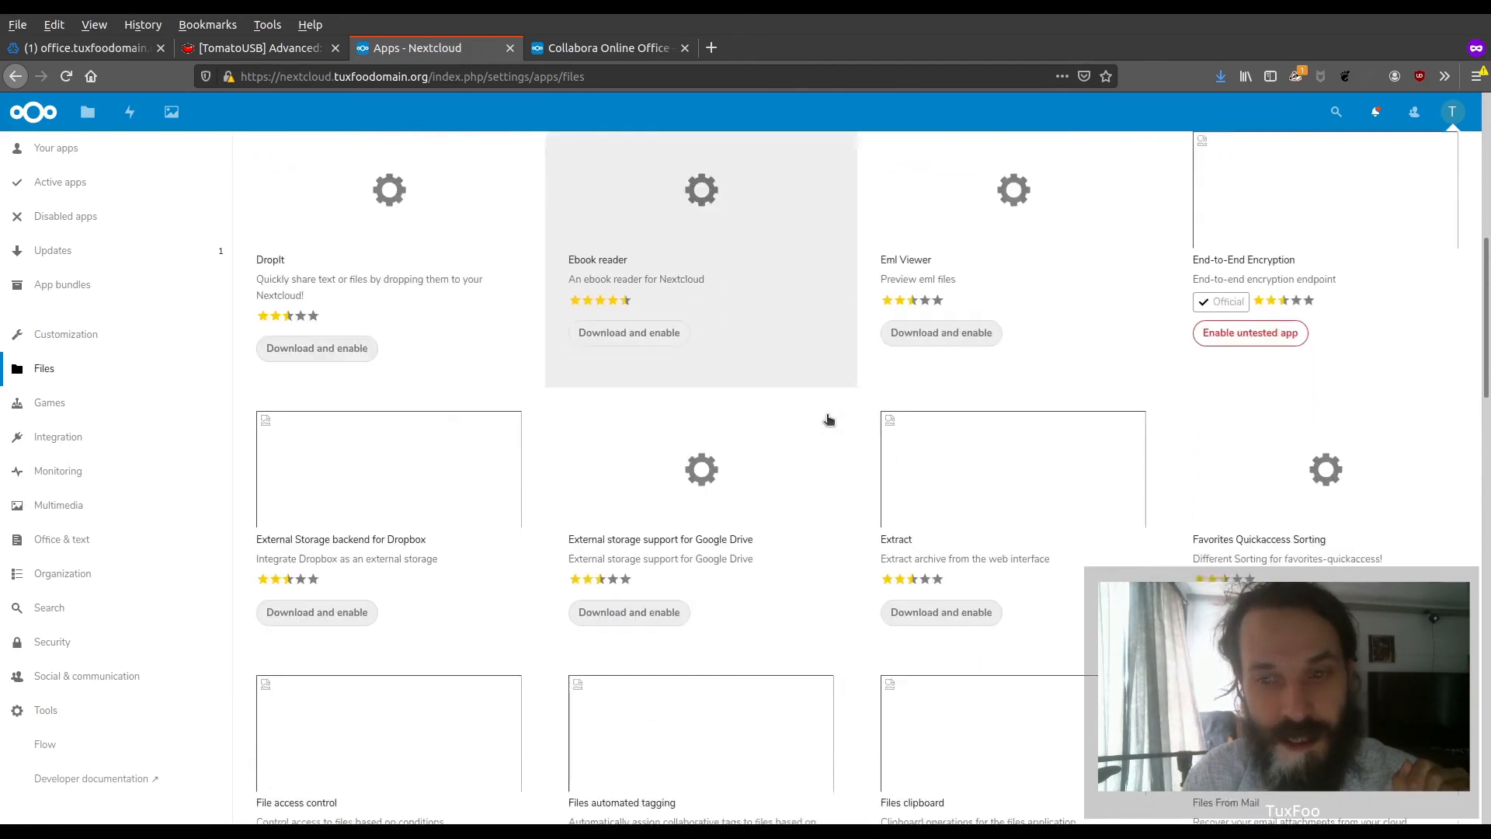
pyautogui.scroll(16, 852, 399)
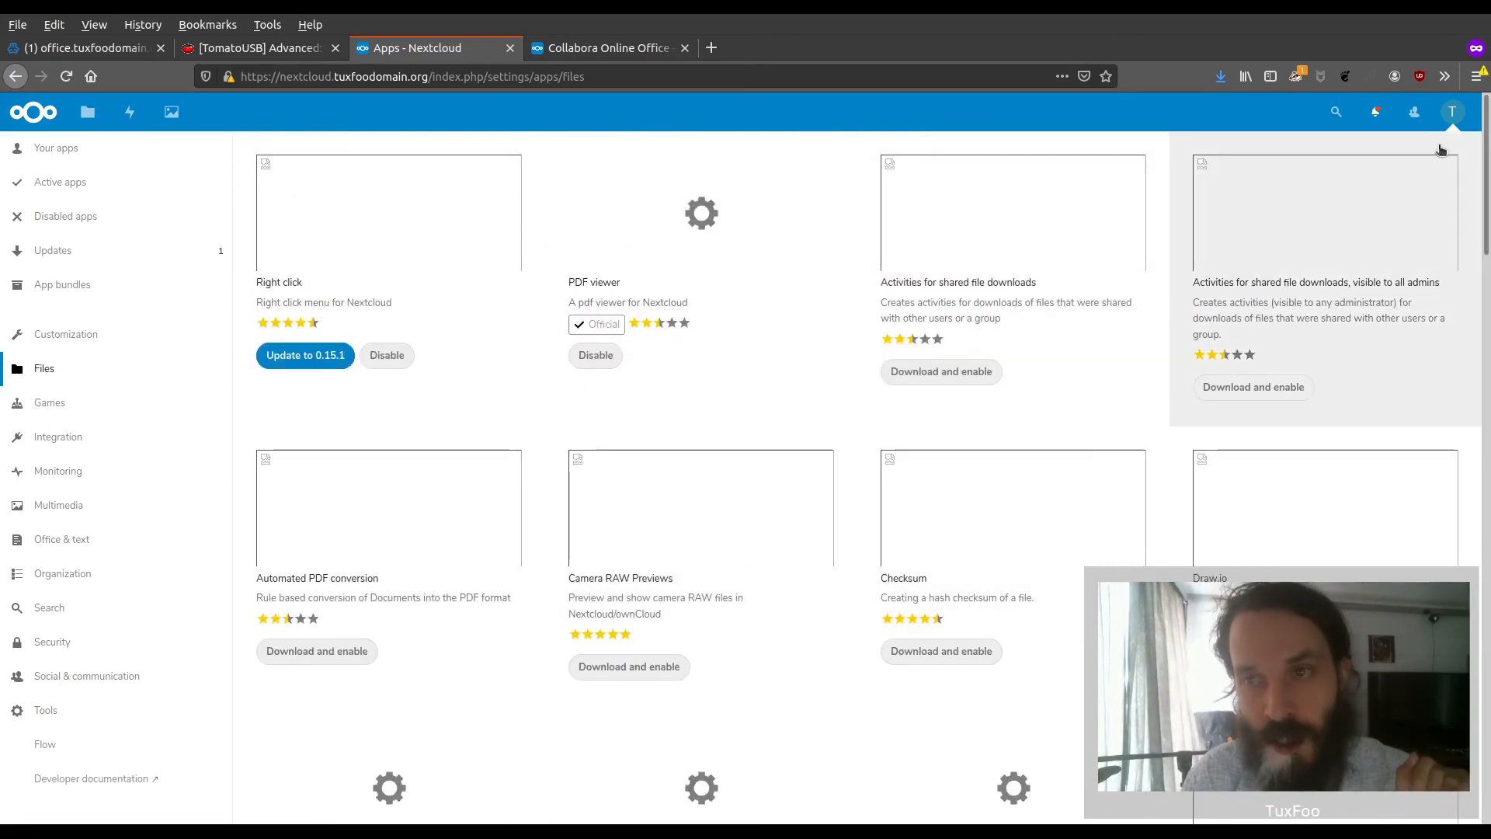
# Open the server-side encryption documentation from the Security page of the Nextcloud administration settings
pyautogui.click(1452, 115)
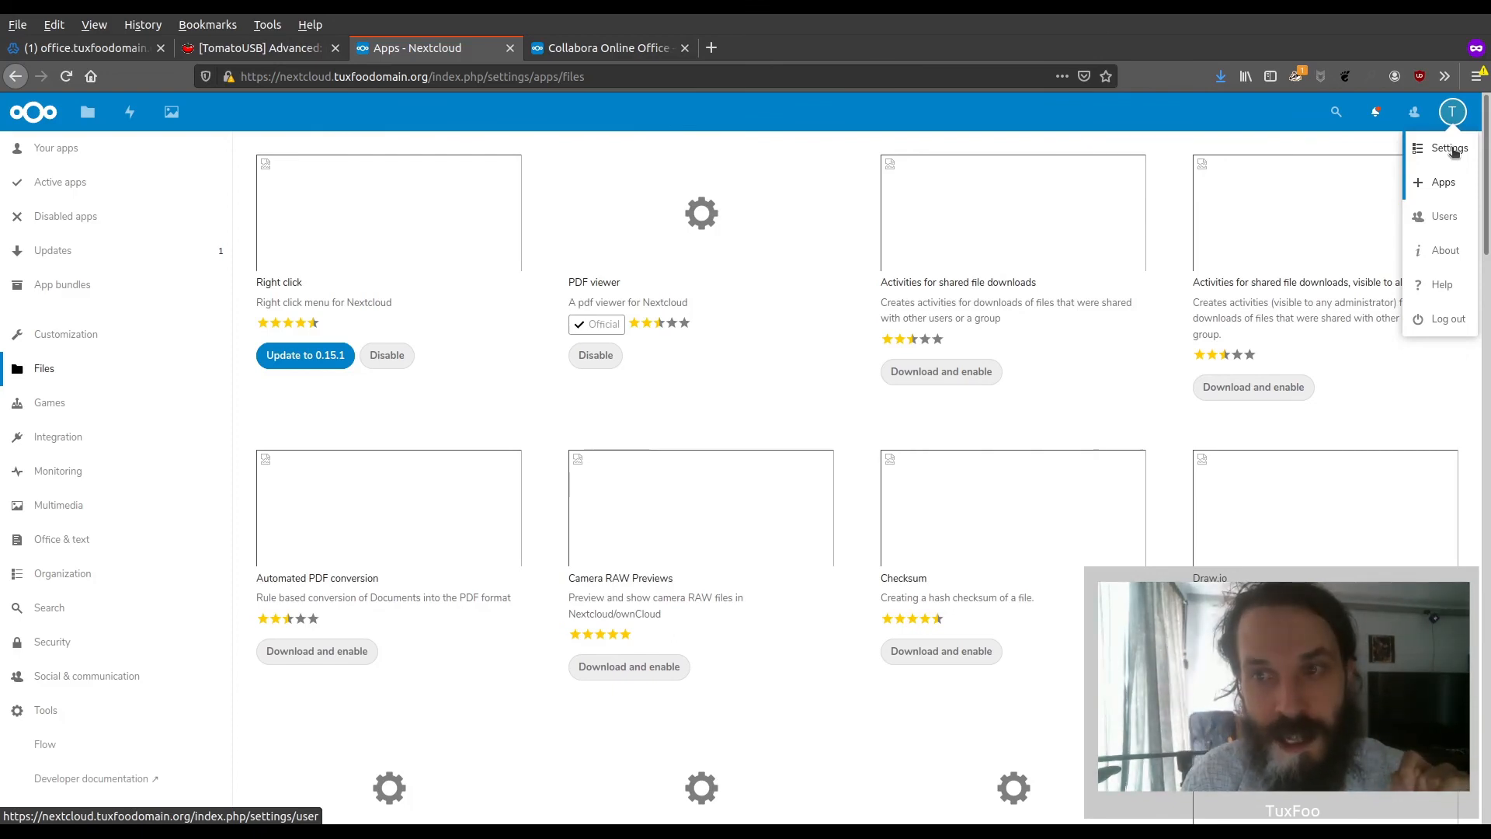
pyautogui.click(1449, 149)
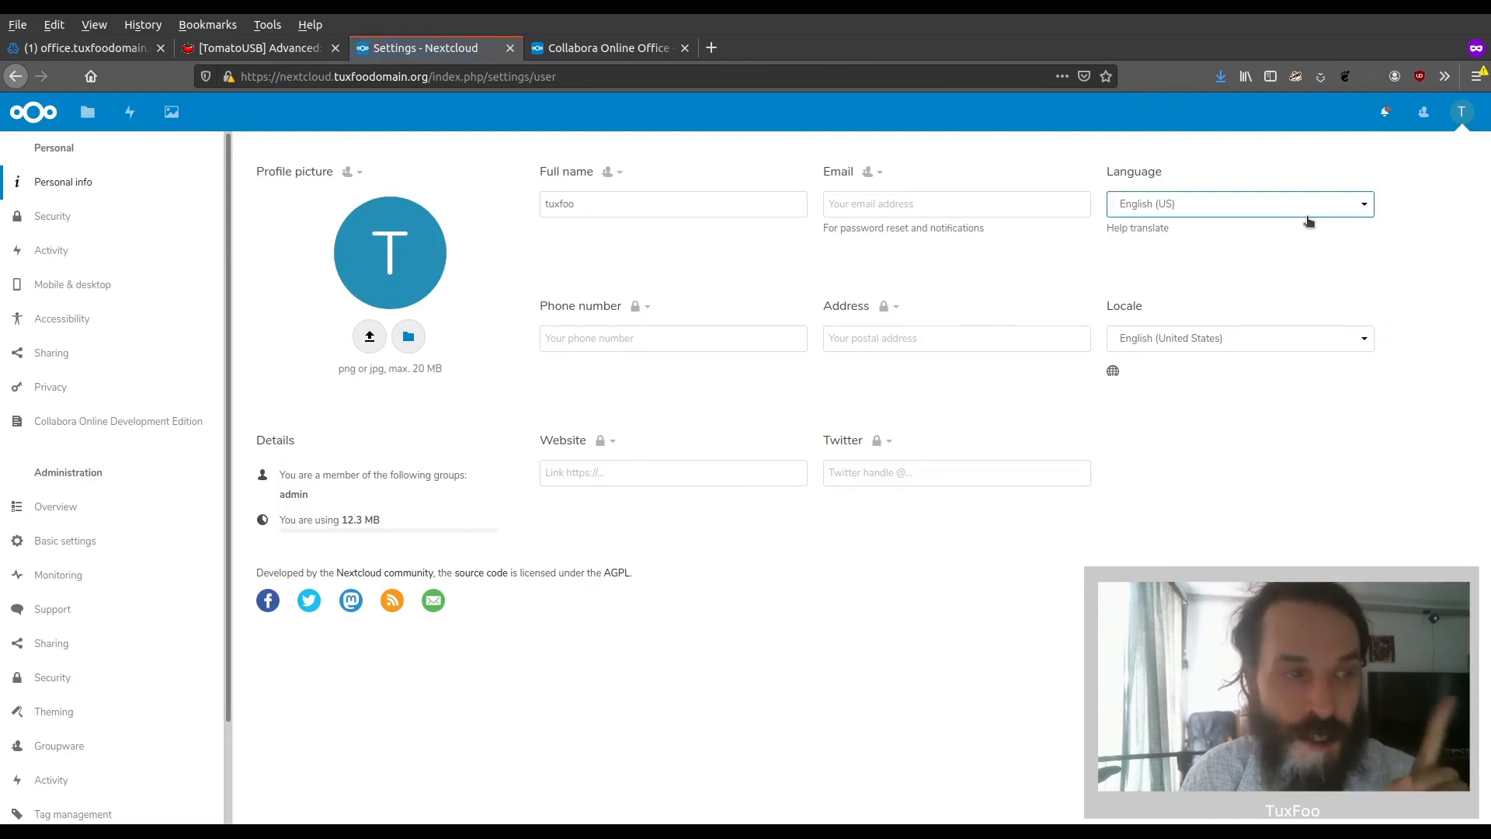
pyautogui.scroll(-1, 146, 412)
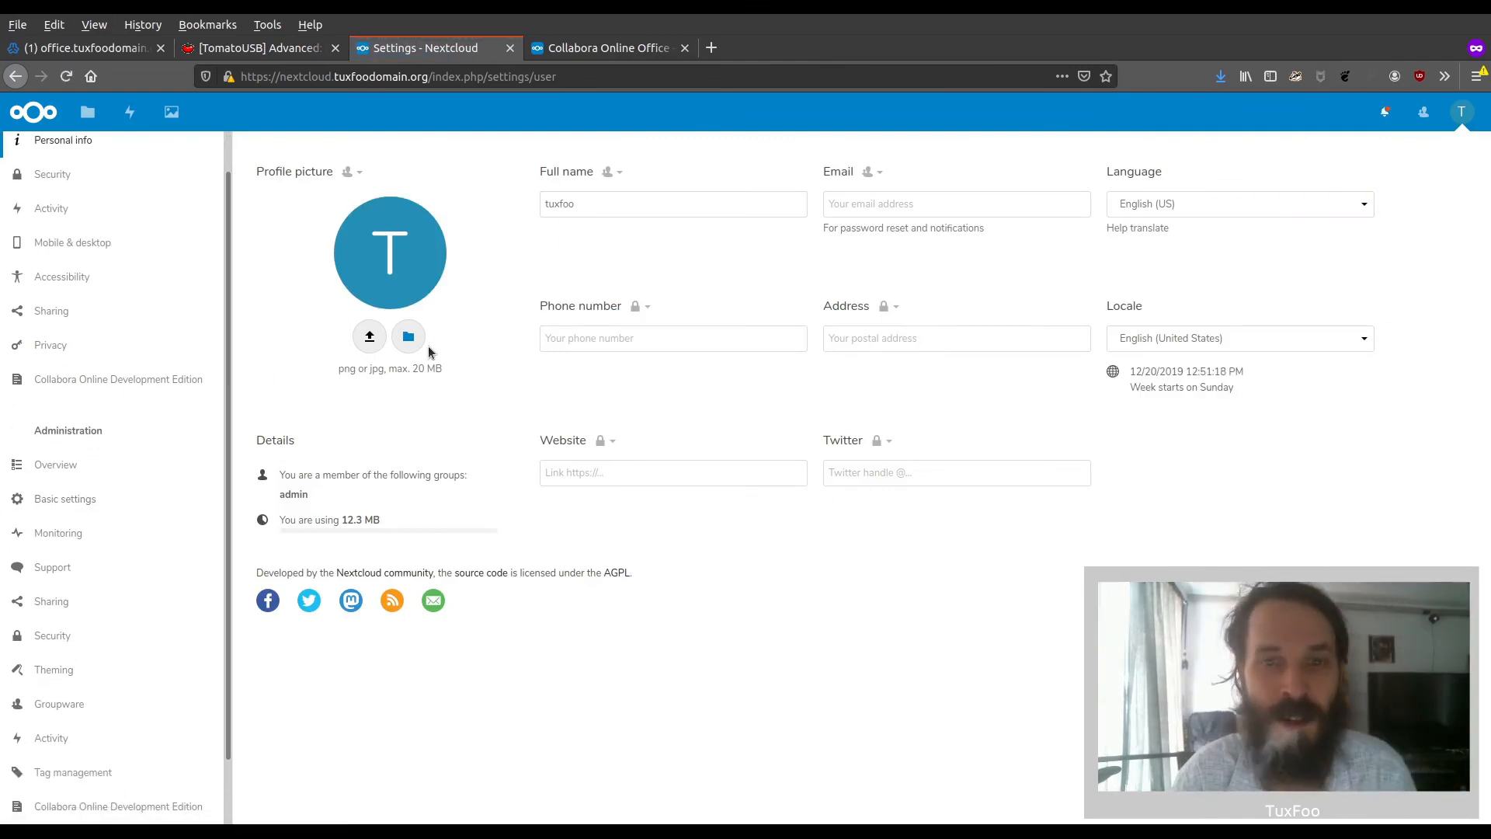
pyautogui.scroll(-2, 58, 497)
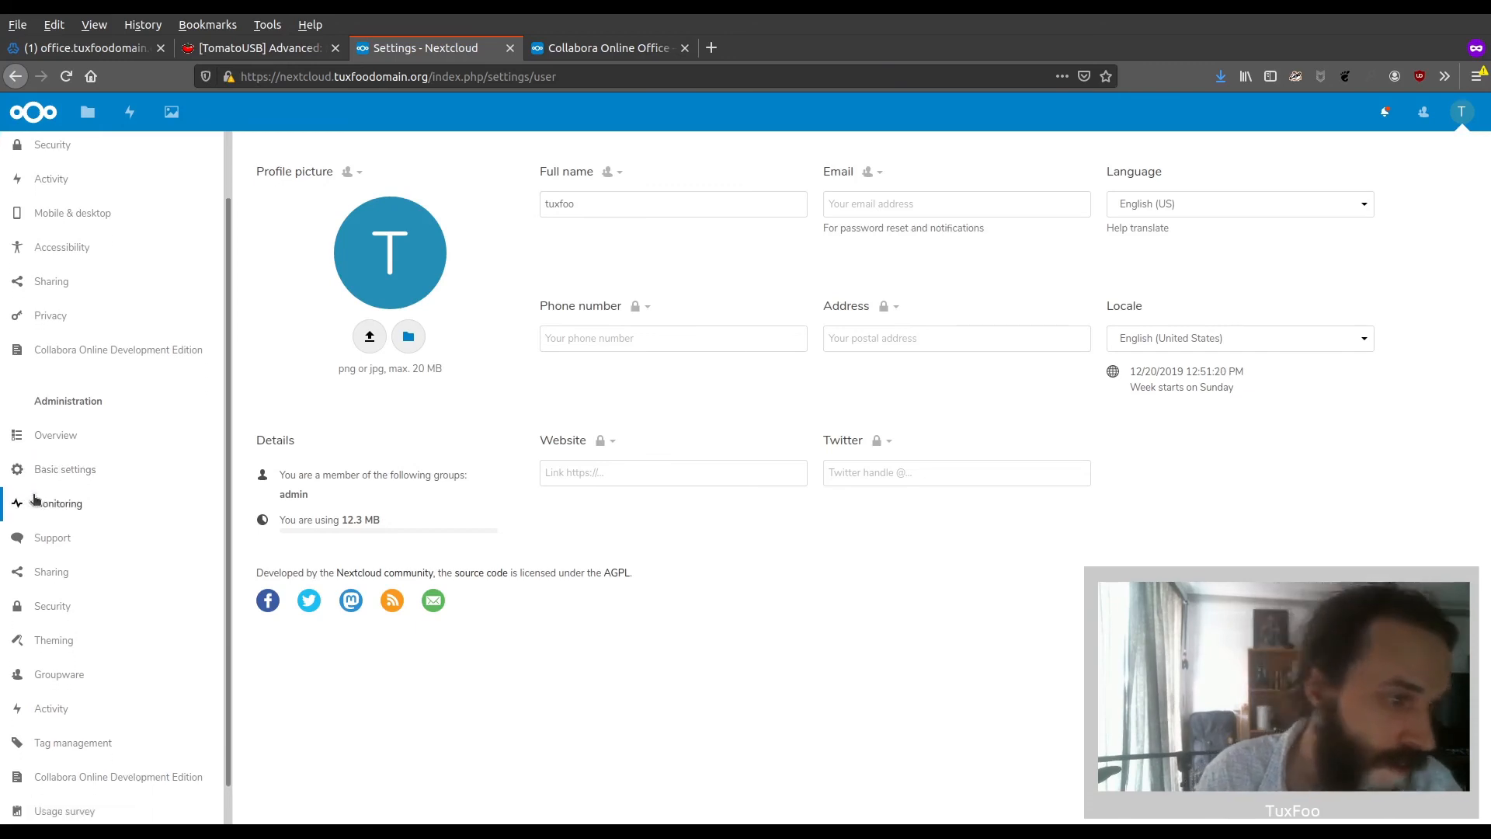
pyautogui.click(73, 568)
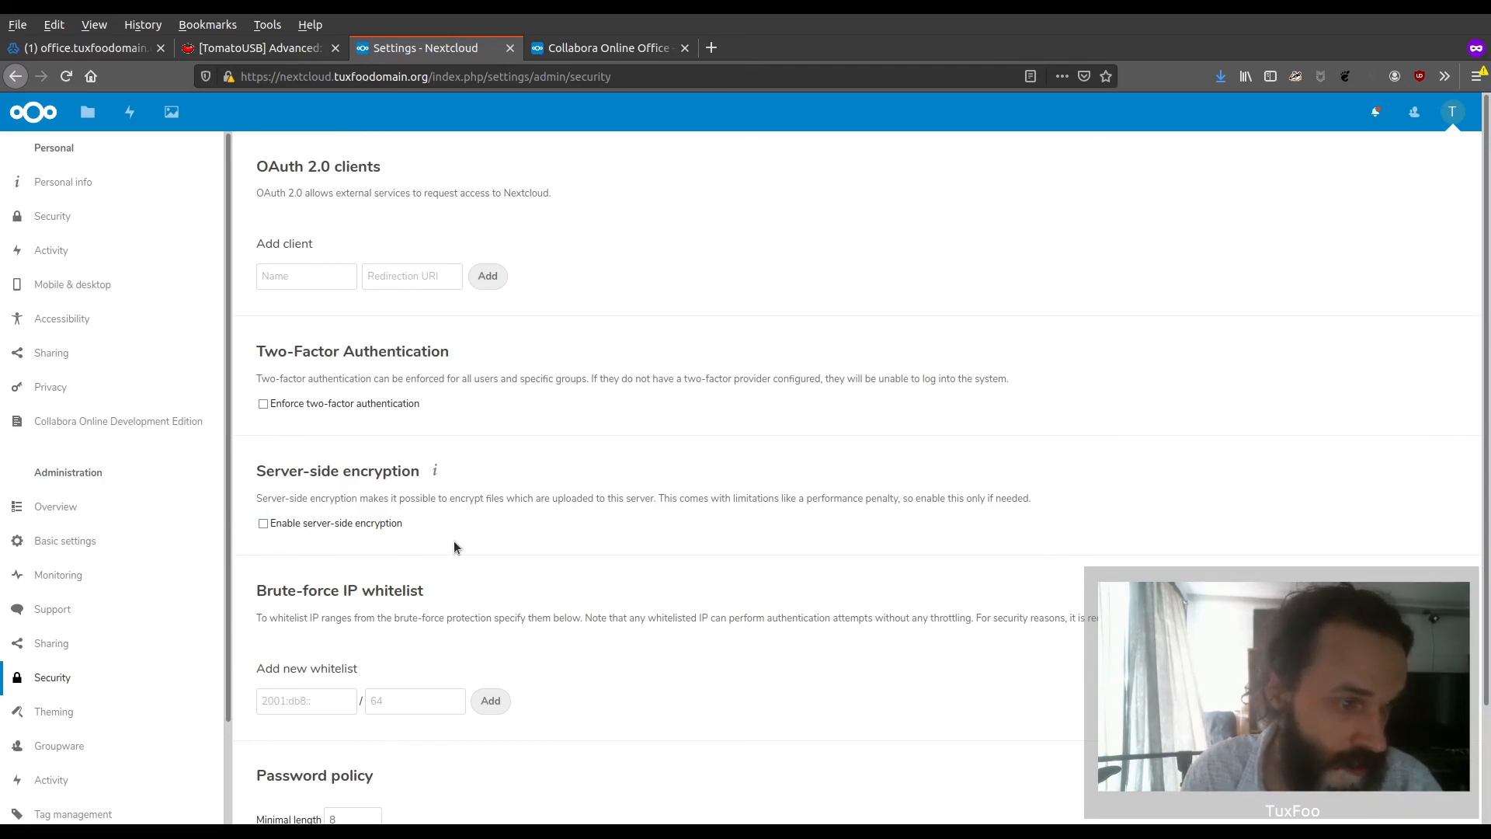
pyautogui.click(436, 473)
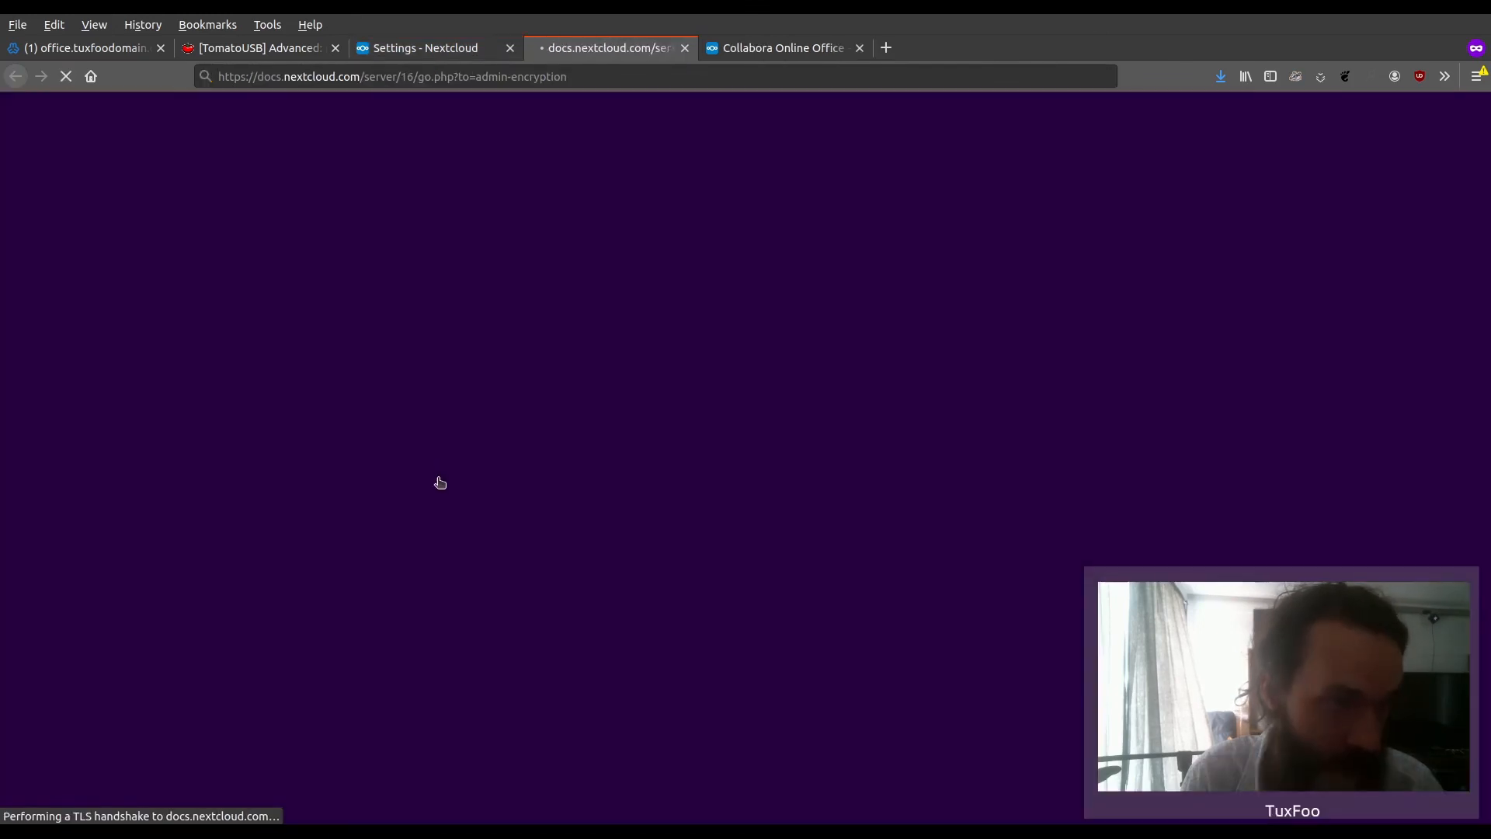